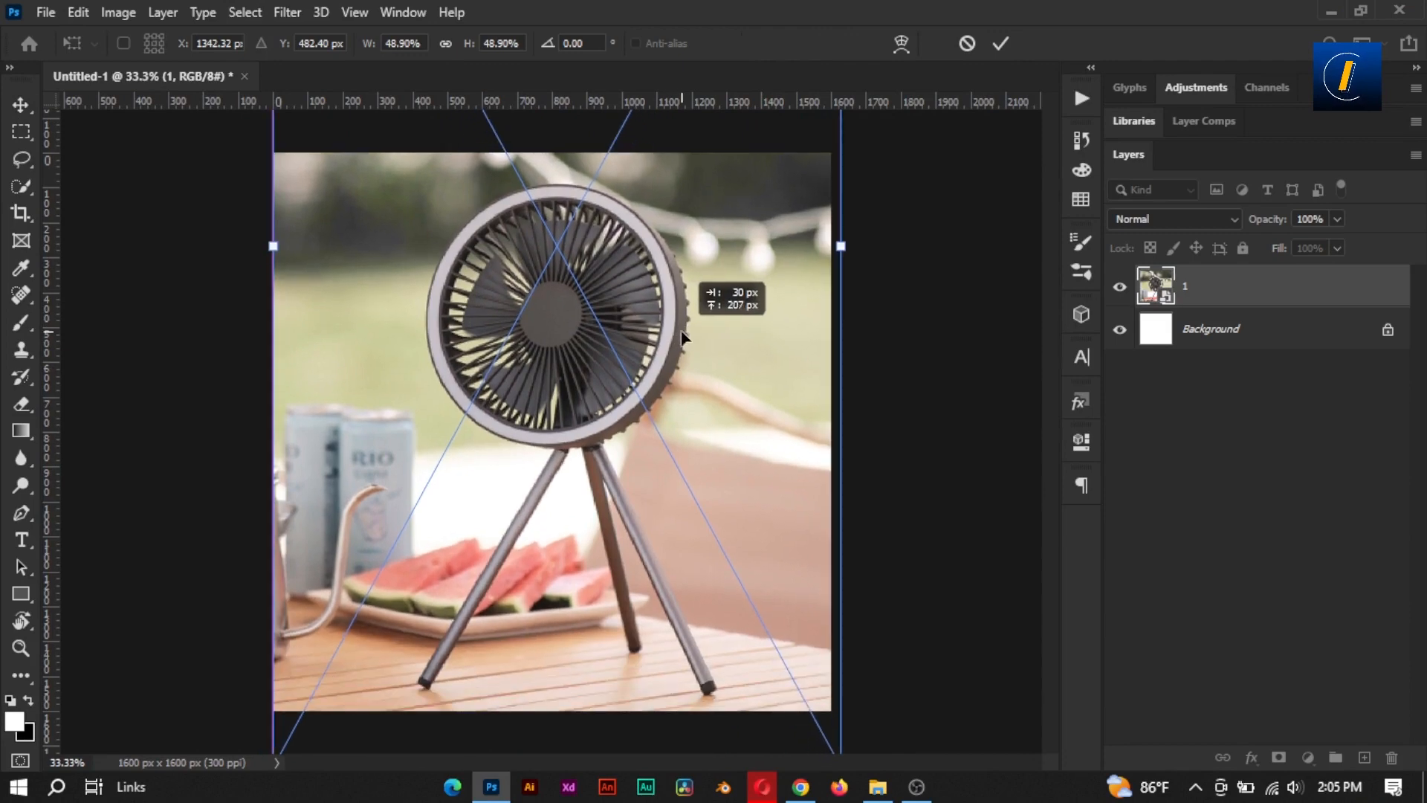
Confirm the fan photo's placement and add a Brightness/Contrast adjustment layer with brightness -15 and contrast 15
left_click(1010, 44)
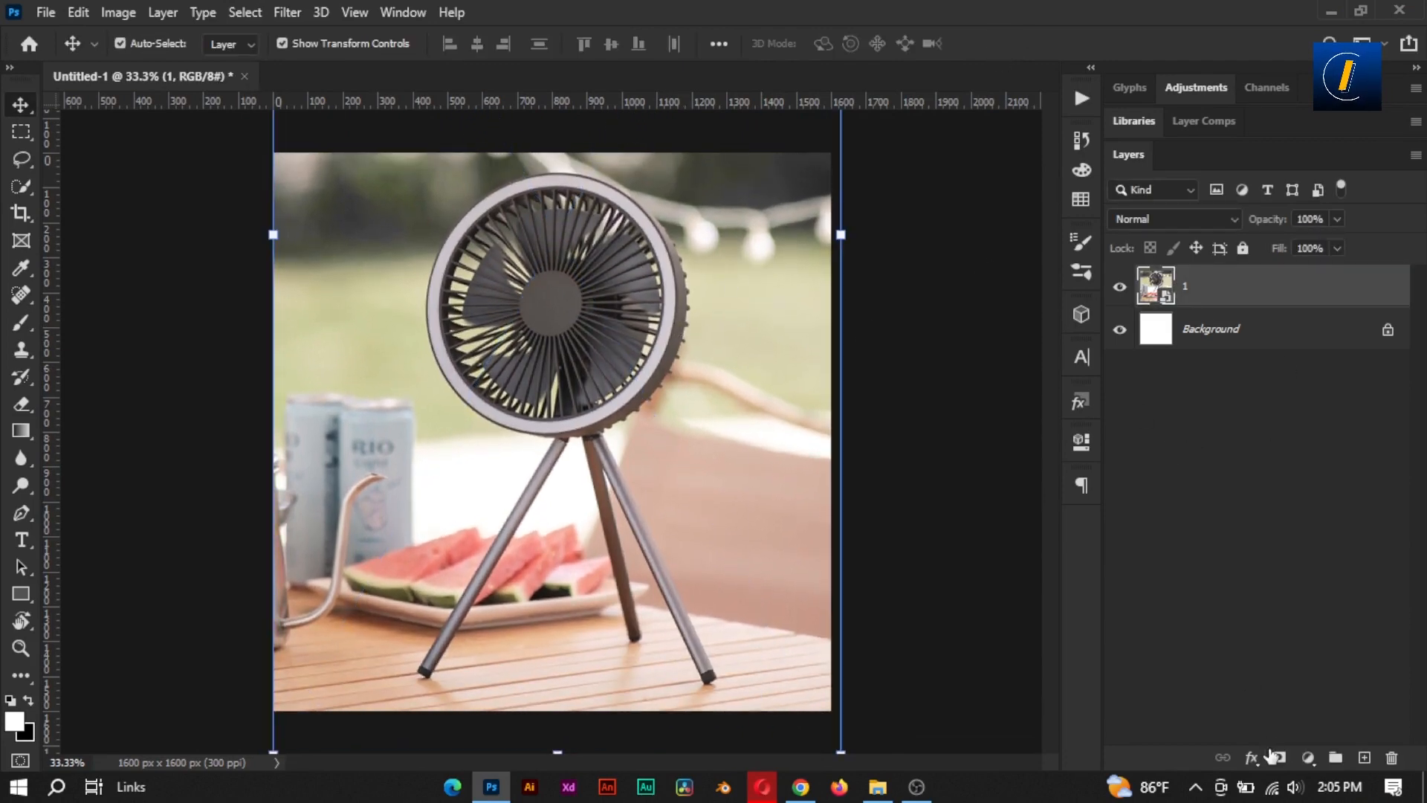
left_click(1308, 757)
left_click(1286, 535)
left_click_drag(933, 513, 927, 513)
left_click_drag(937, 554, 950, 555)
Add a Levels adjustment layer and clip both the Levels and Brightness/Contrast adjustments to the fan photo
left_click(1306, 756)
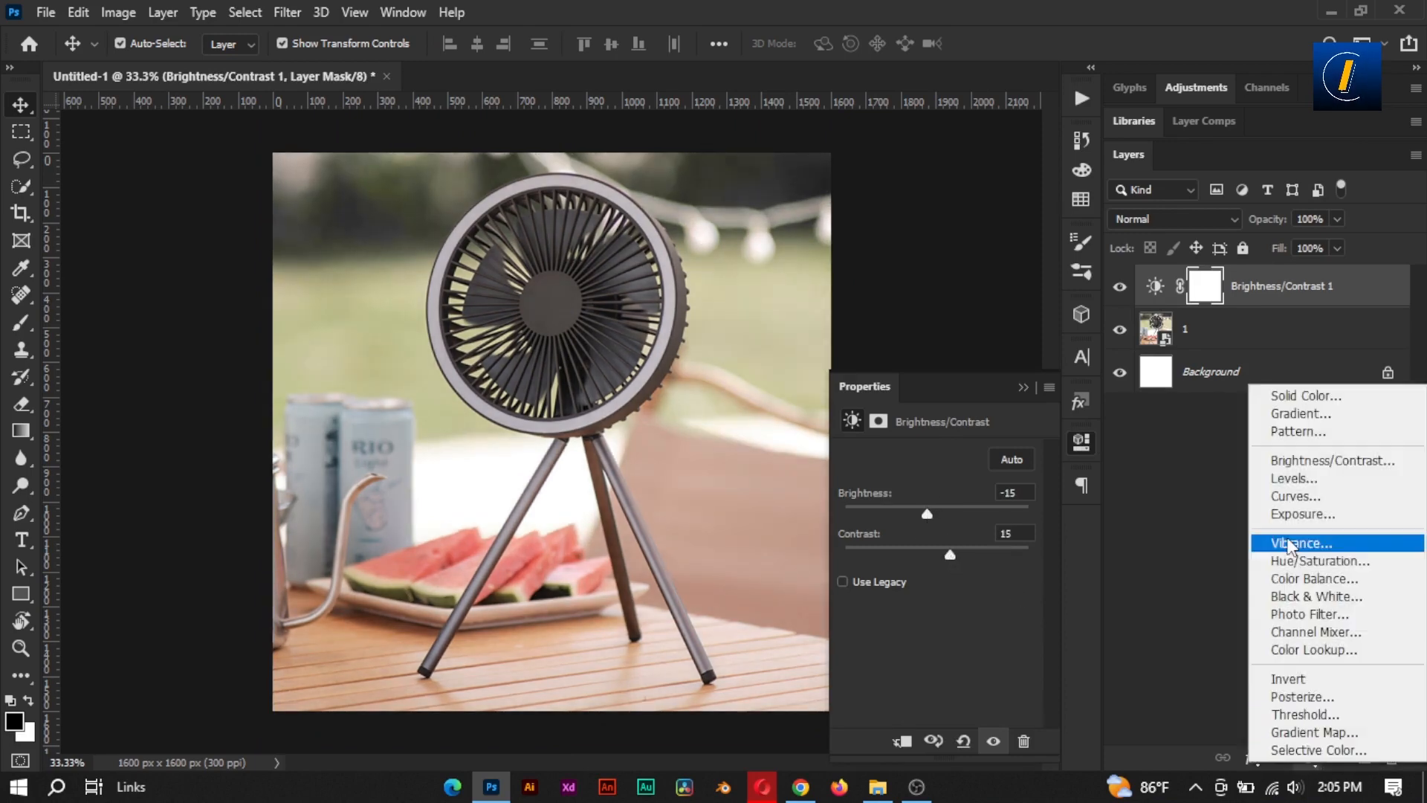
left_click(1286, 558)
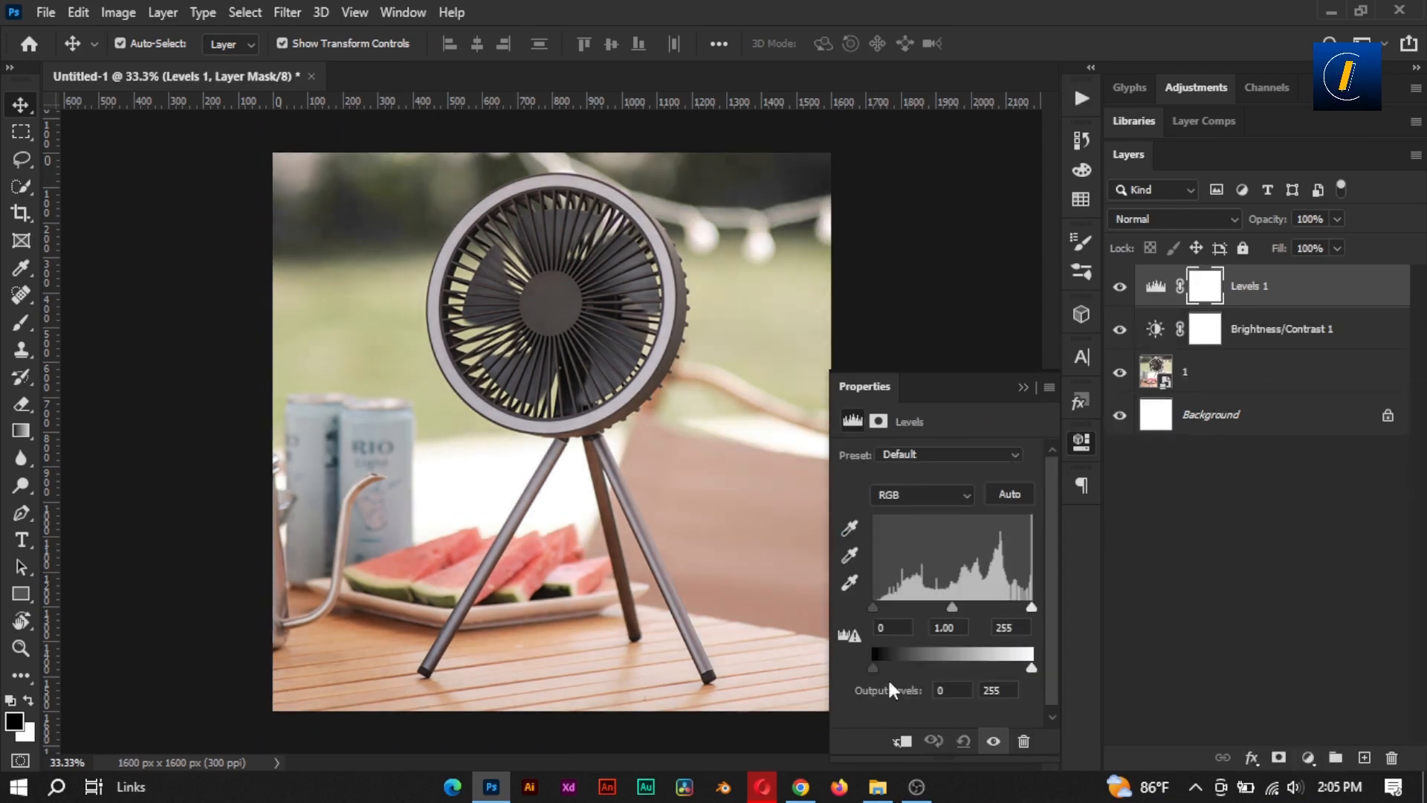
left_click(904, 741)
left_click(1276, 289)
left_click(902, 742)
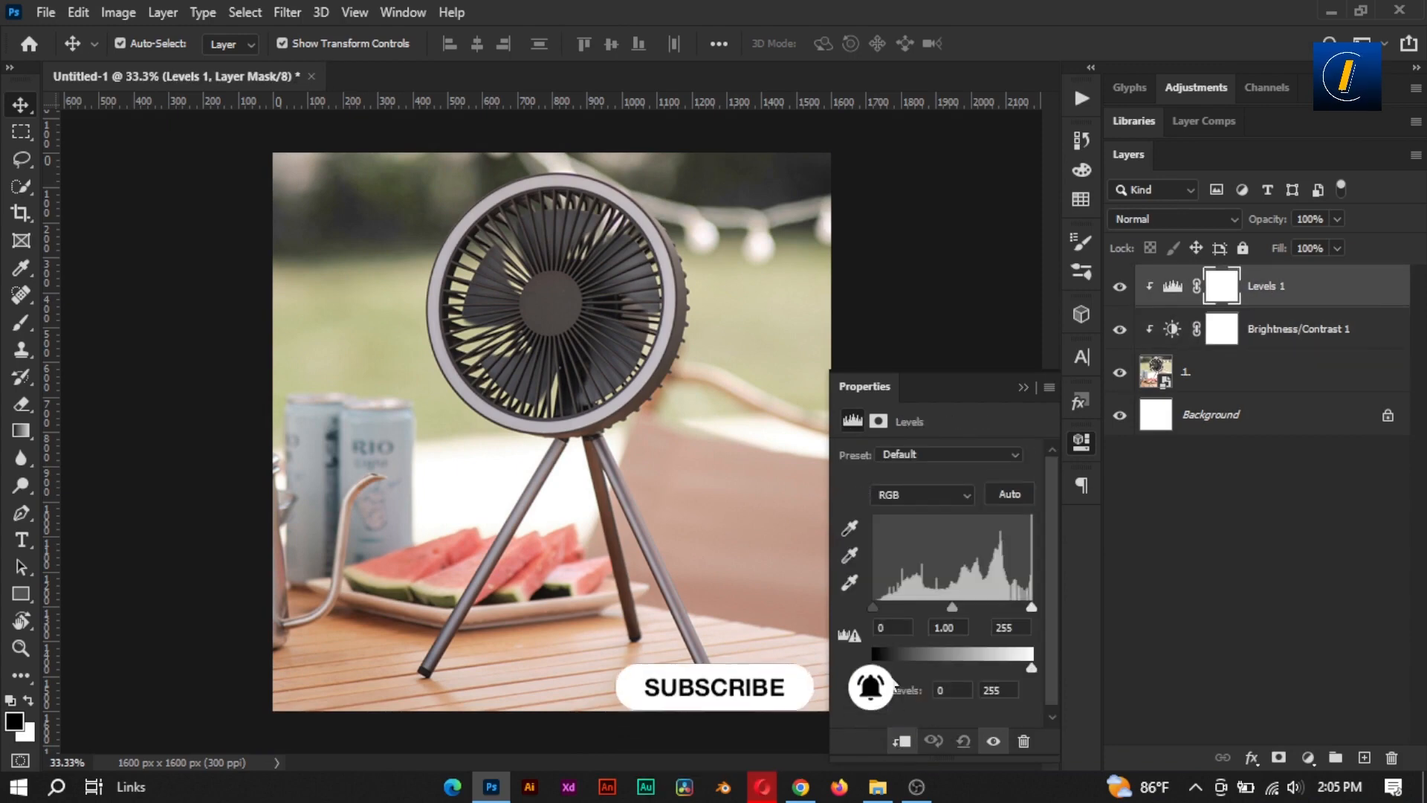
Set the Levels input values to 13, 0.86 and 248, and the white output level to 245
left_click_drag(873, 607, 1028, 606)
left_click_drag(1032, 668, 1023, 669)
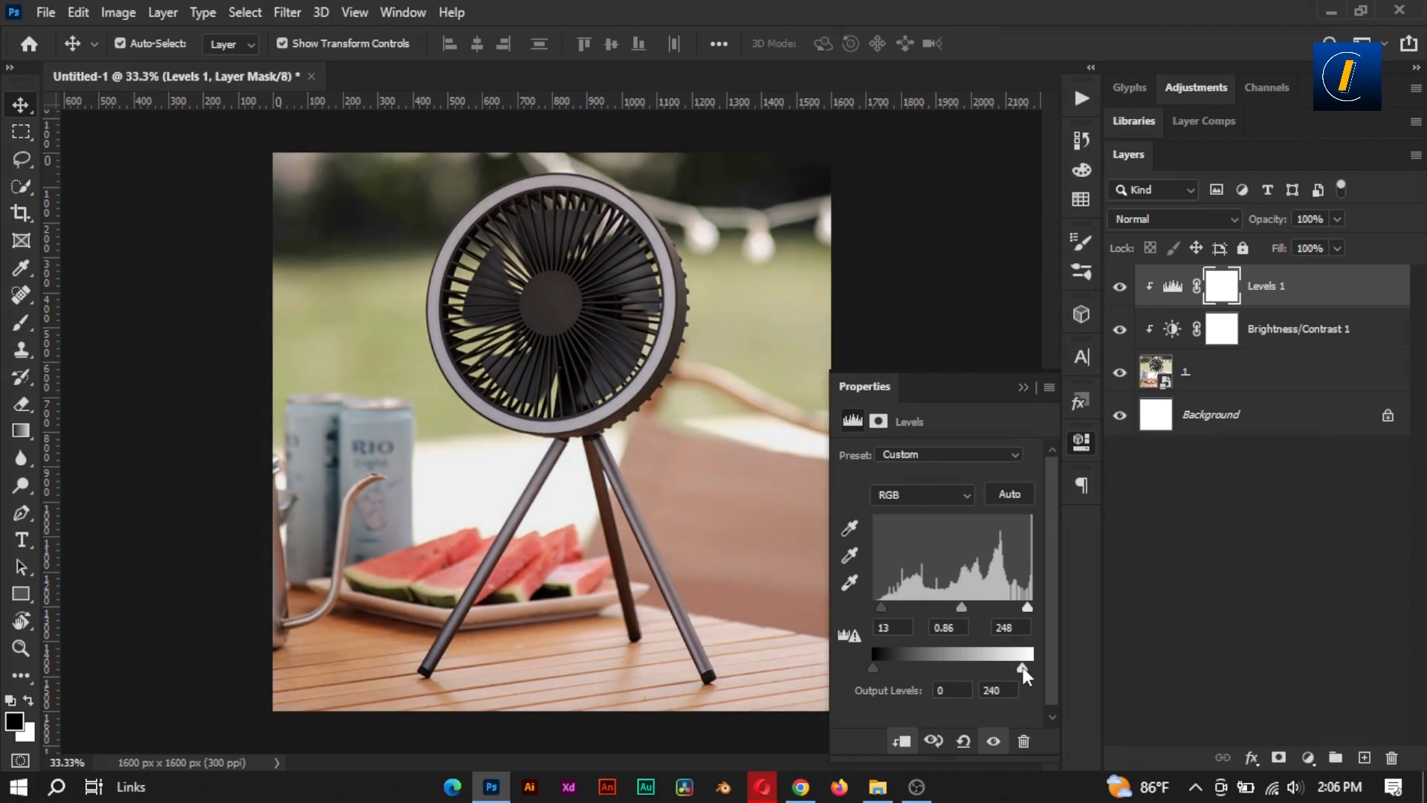
left_click(1309, 757)
left_click(1294, 476)
key("ctrl+z")
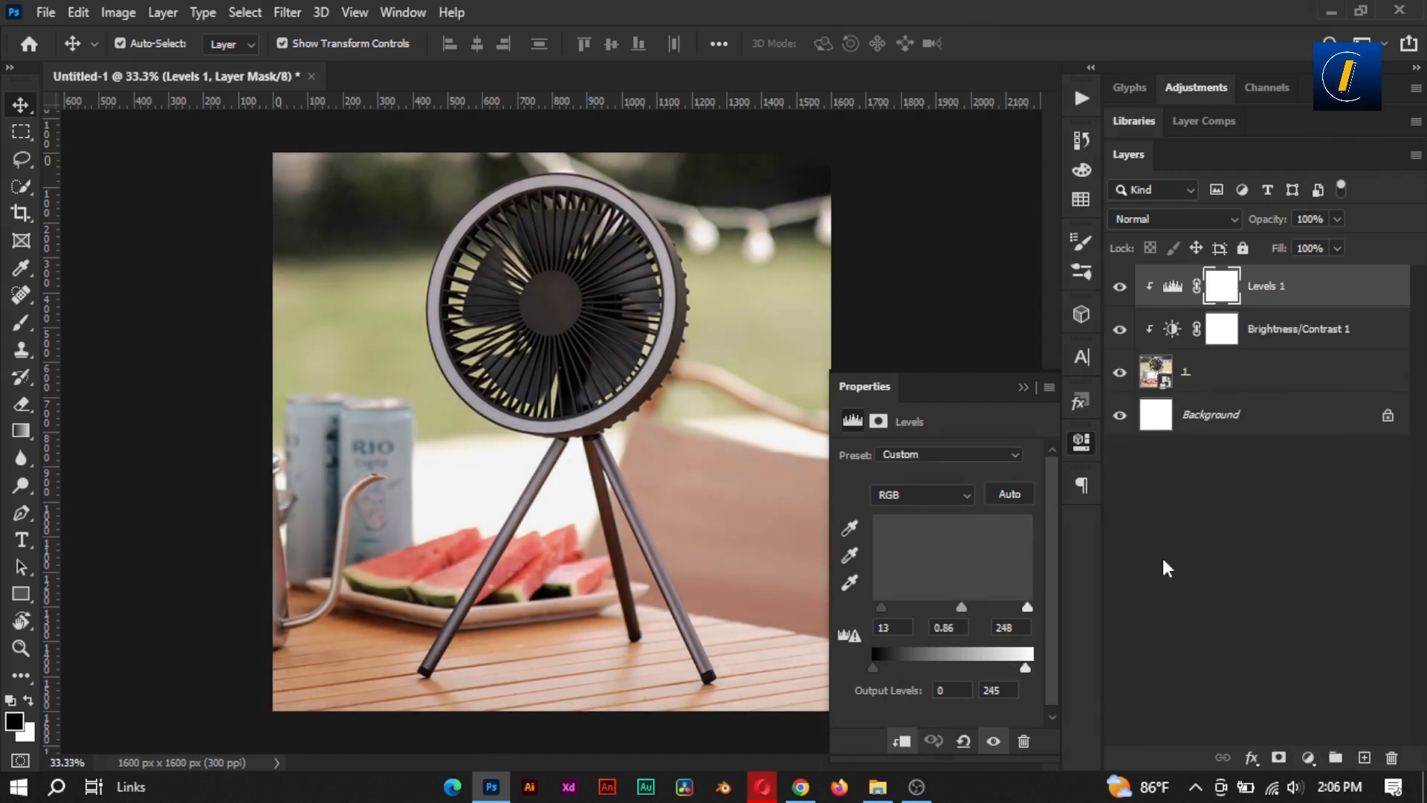
Add a clipped Curves adjustment layer with the black point input at 8 and the white point input at 241
left_click(1309, 758)
left_click(1296, 493)
left_click_drag(899, 655, 892, 654)
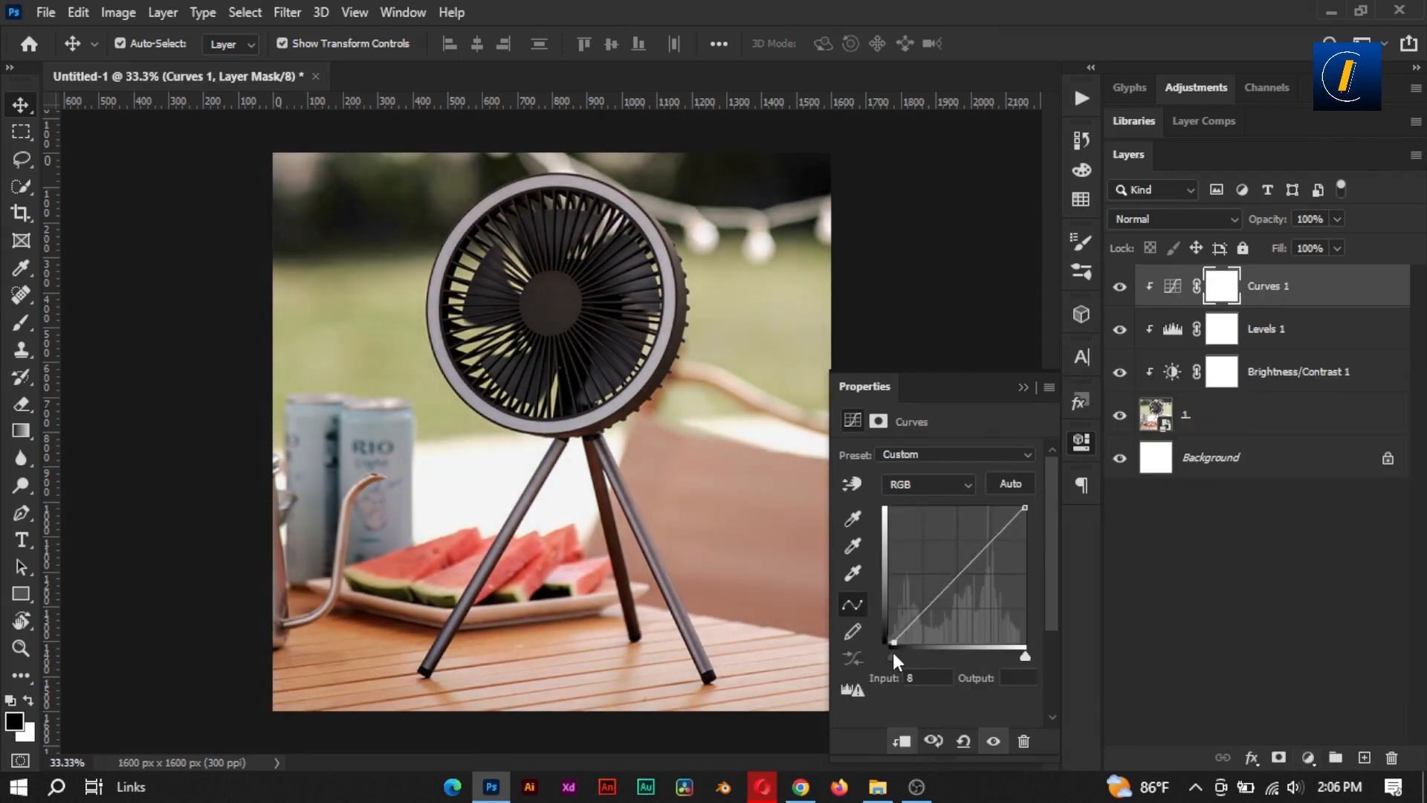
mouse_move(1025, 658)
left_mouse_down()
mouse_move(1007, 659)
mouse_move(1019, 662)
left_mouse_up()
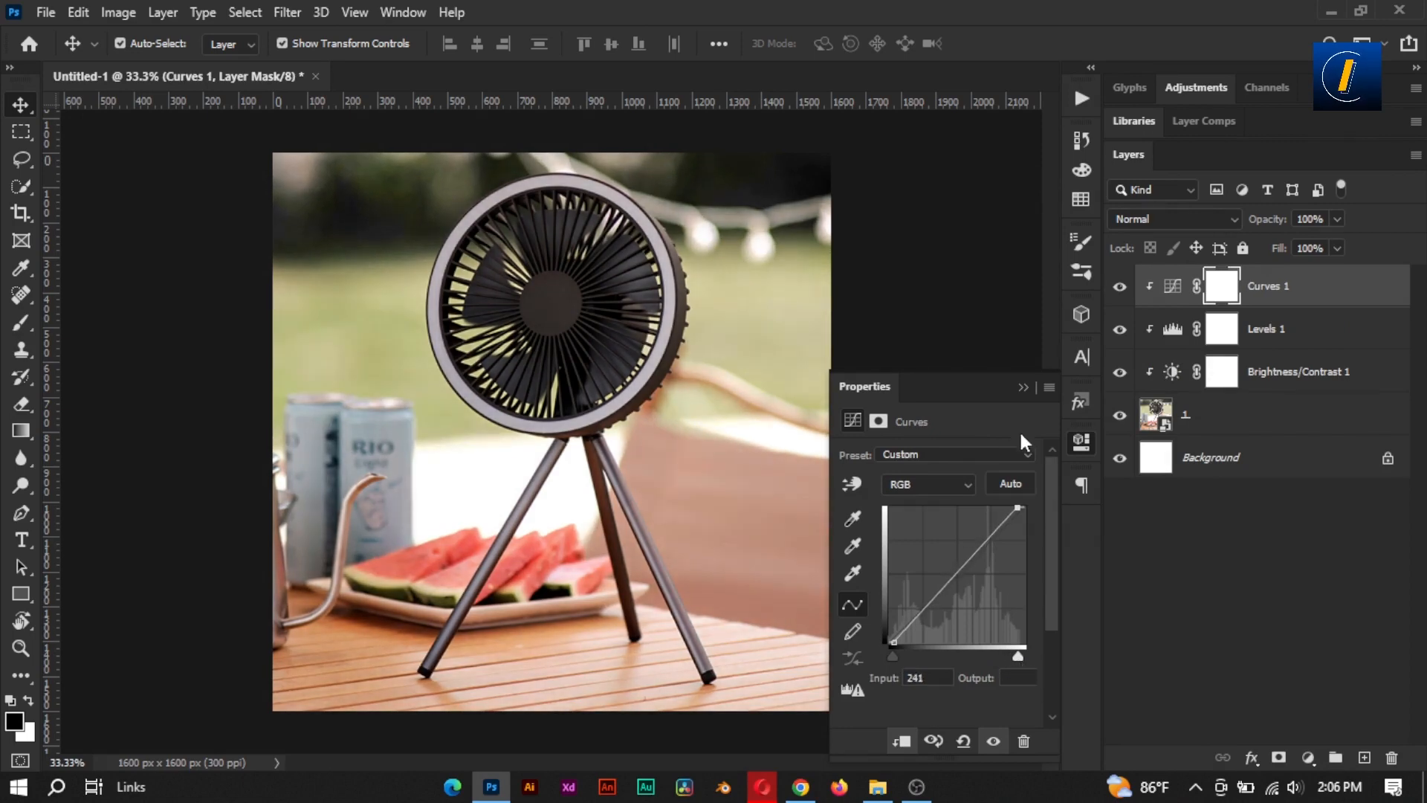
left_click(1024, 388)
Group the fan photo with its three adjustment layers and convert the group to a smart object
left_click(1295, 425, "shift")
key("ctrl+g")
right_click(1188, 299)
left_click(1208, 291)
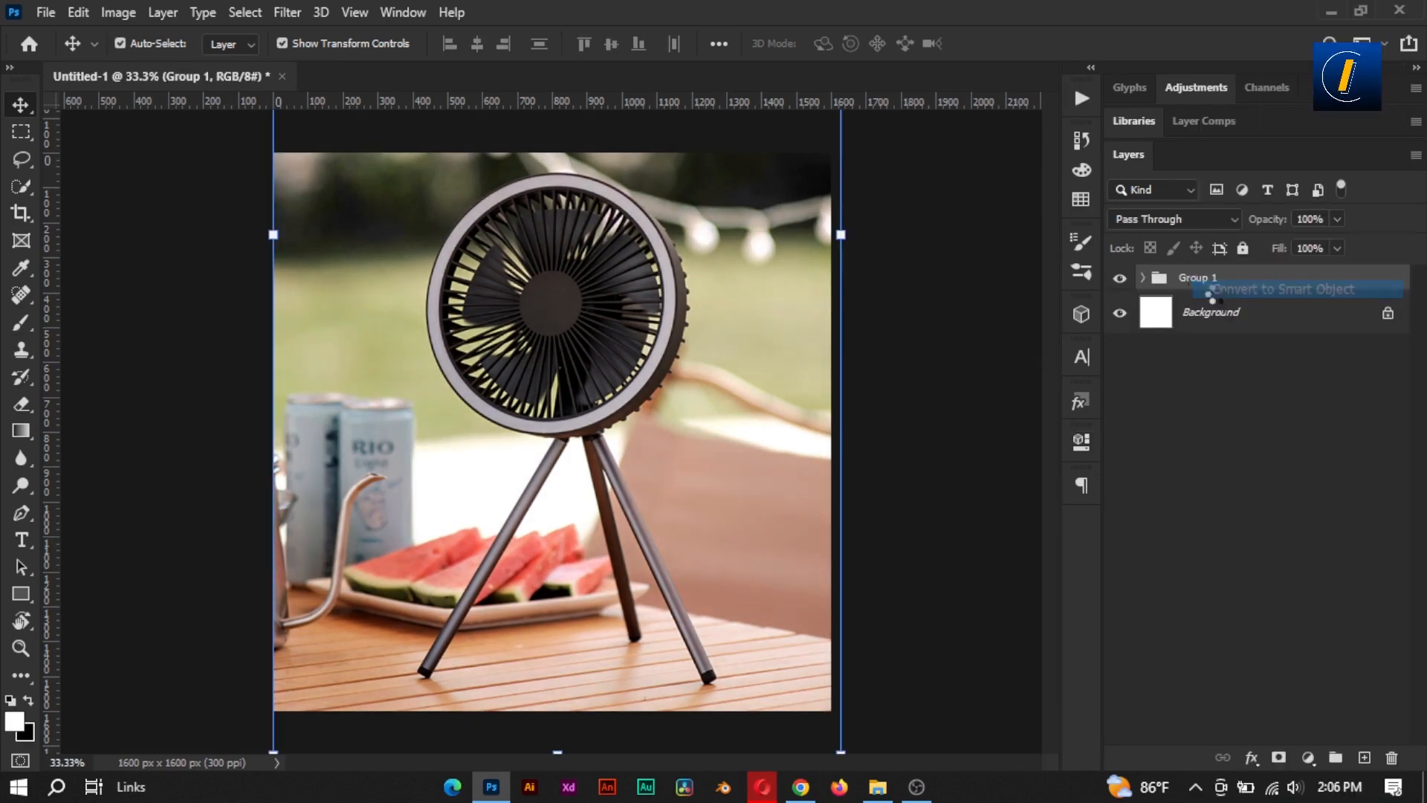
left_click(289, 13)
mouse_move(353, 246)
left_click(587, 323)
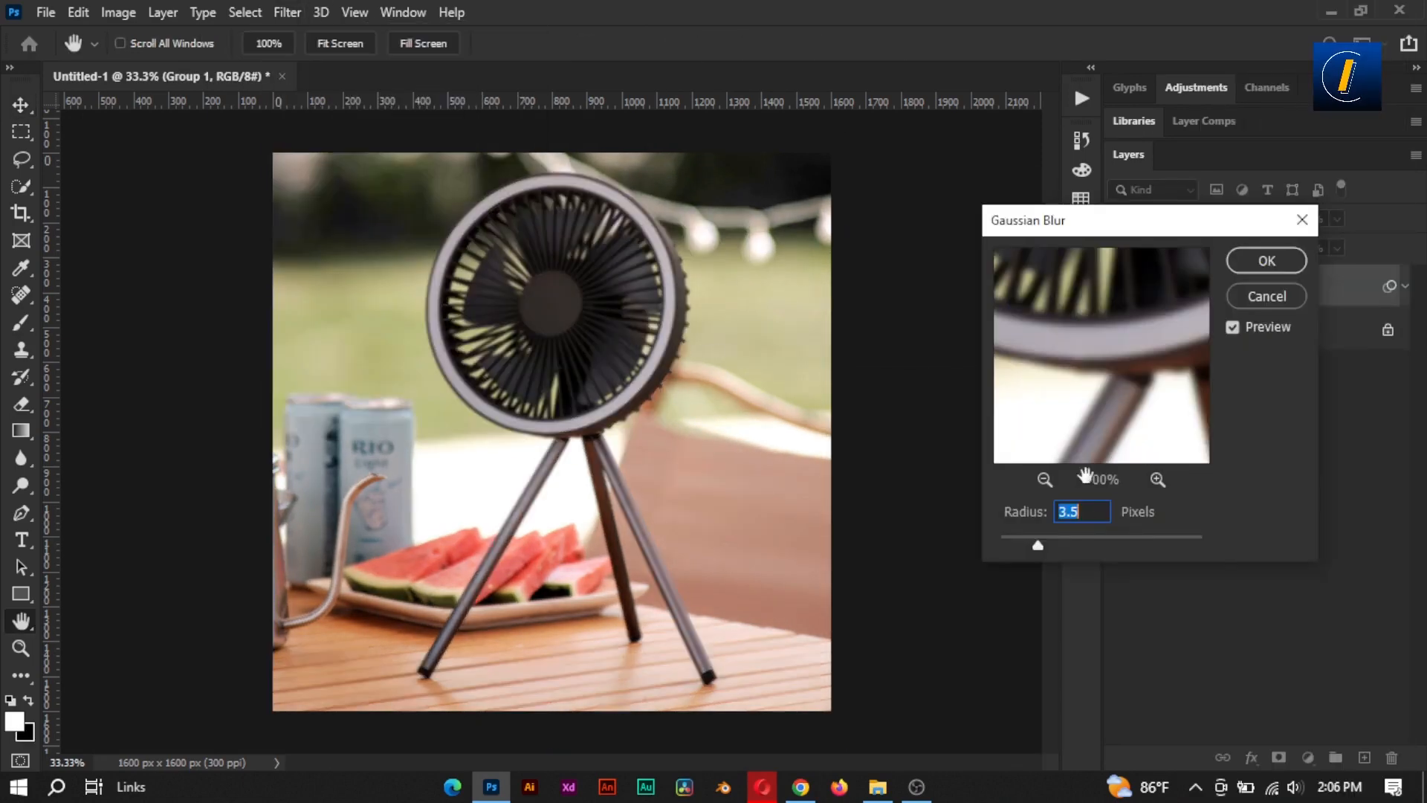
left_click_drag(1038, 545, 1075, 544)
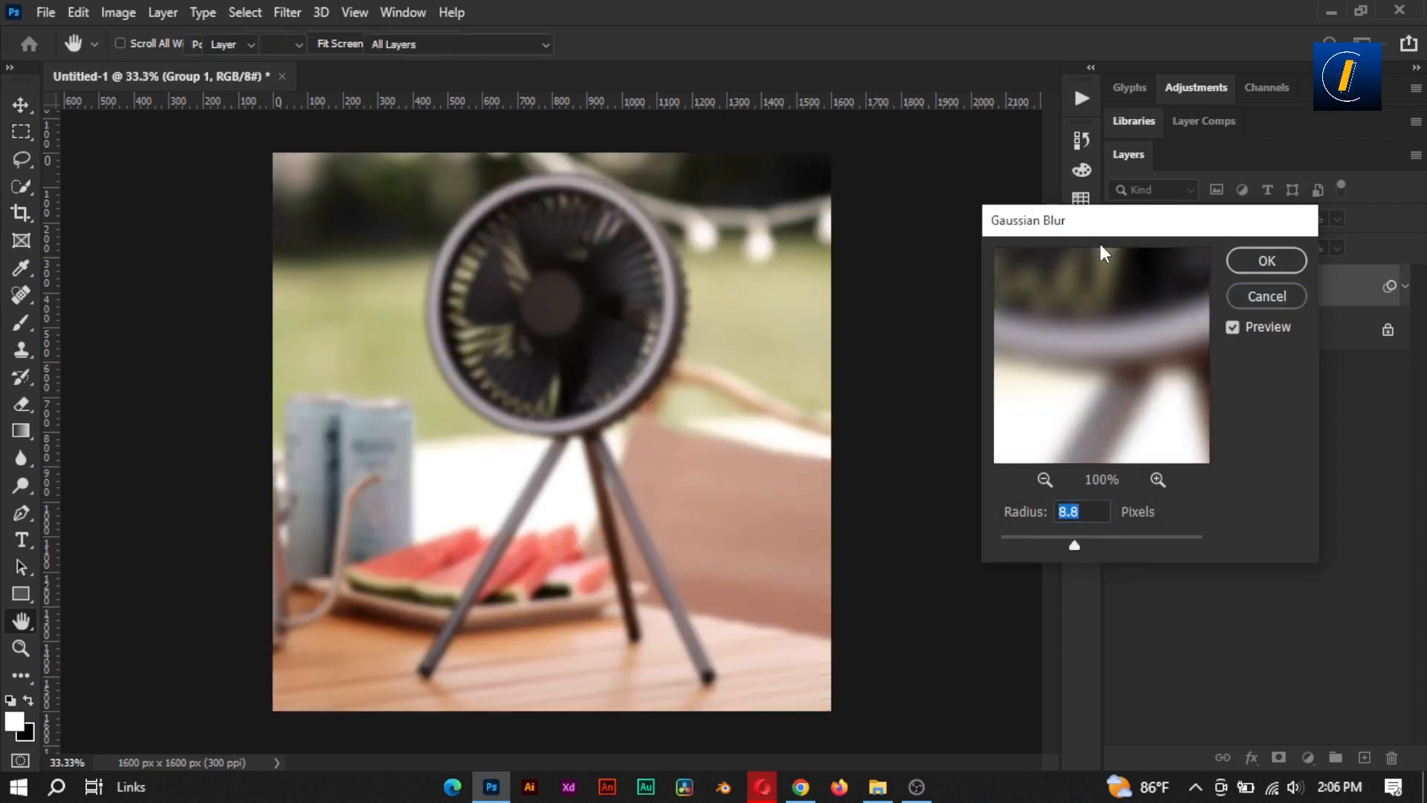
key("Escape")
Apply a Motion Blur smart filter to the fan photo at a 25° angle with a short distance
left_click(288, 13)
mouse_move(353, 243)
left_click(587, 366)
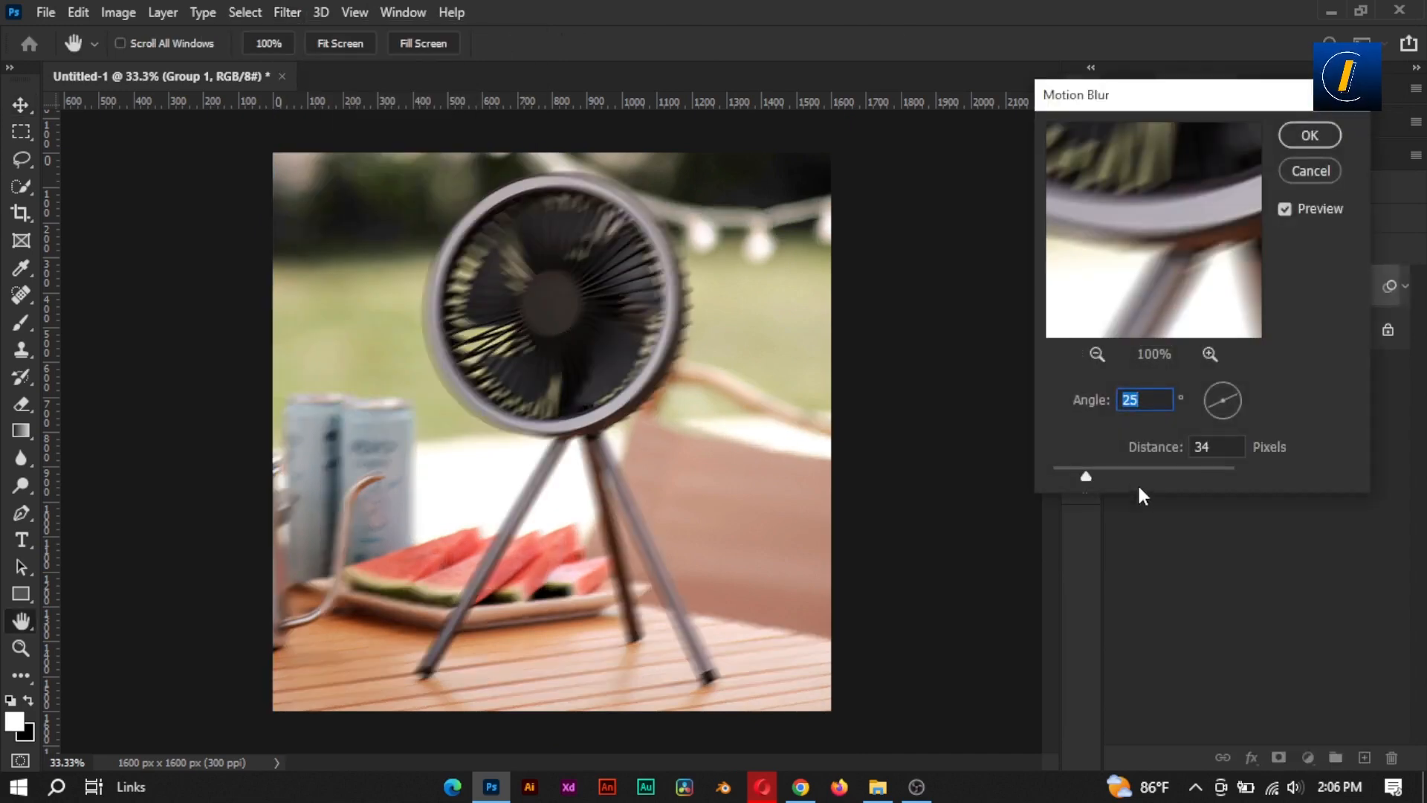
left_click_drag(1138, 478, 1235, 492)
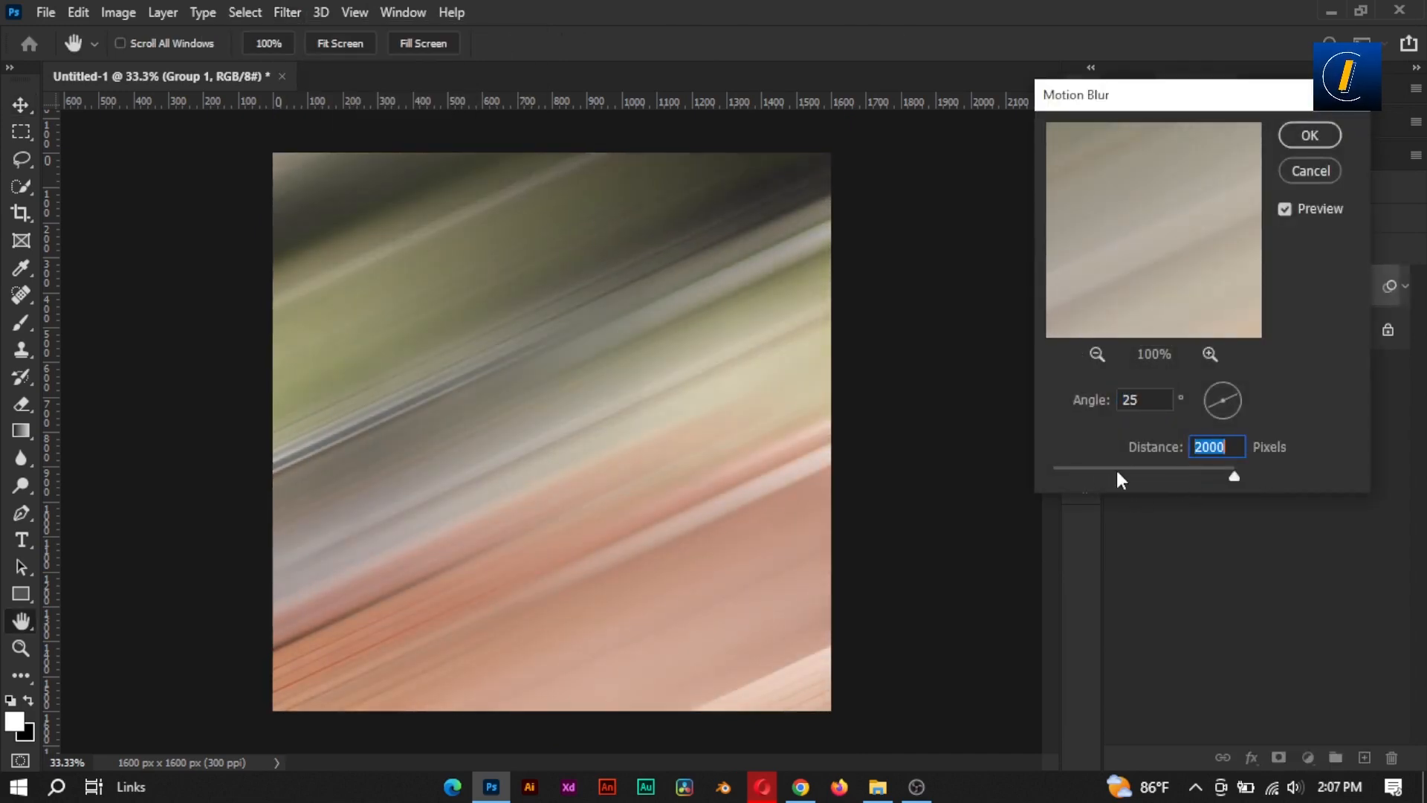
mouse_move(1117, 471)
left_mouse_down()
mouse_move(1056, 478)
mouse_move(1107, 476)
left_mouse_up()
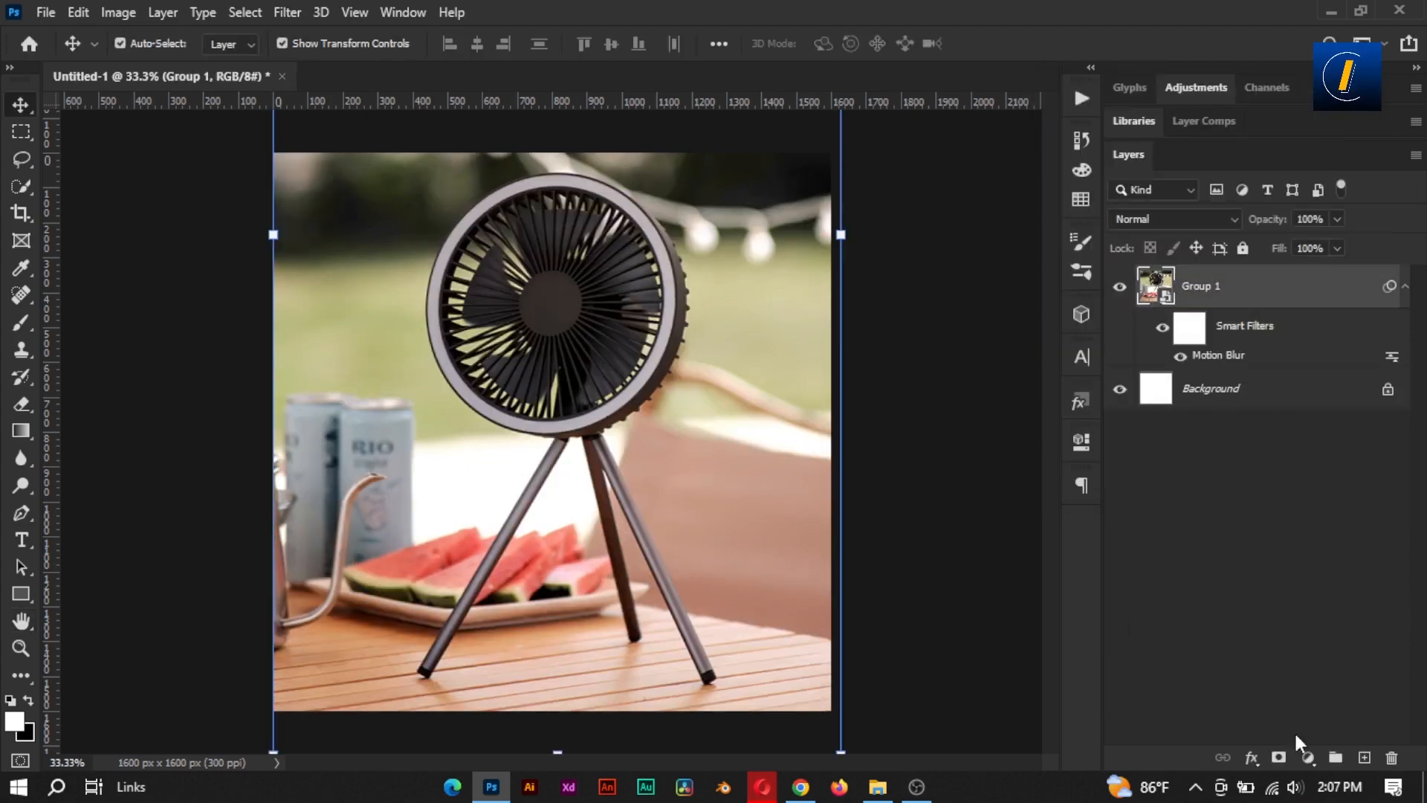
Add a white-to-transparent gradient fill layer that fades the photo upward from its lower edge
left_click(1308, 757)
left_click(1301, 402)
left_click_drag(1135, 373, 1145, 312)
left_click(1182, 337)
Set the colour stop at the gradient's transparent end to black (000000)
double_click(1390, 553)
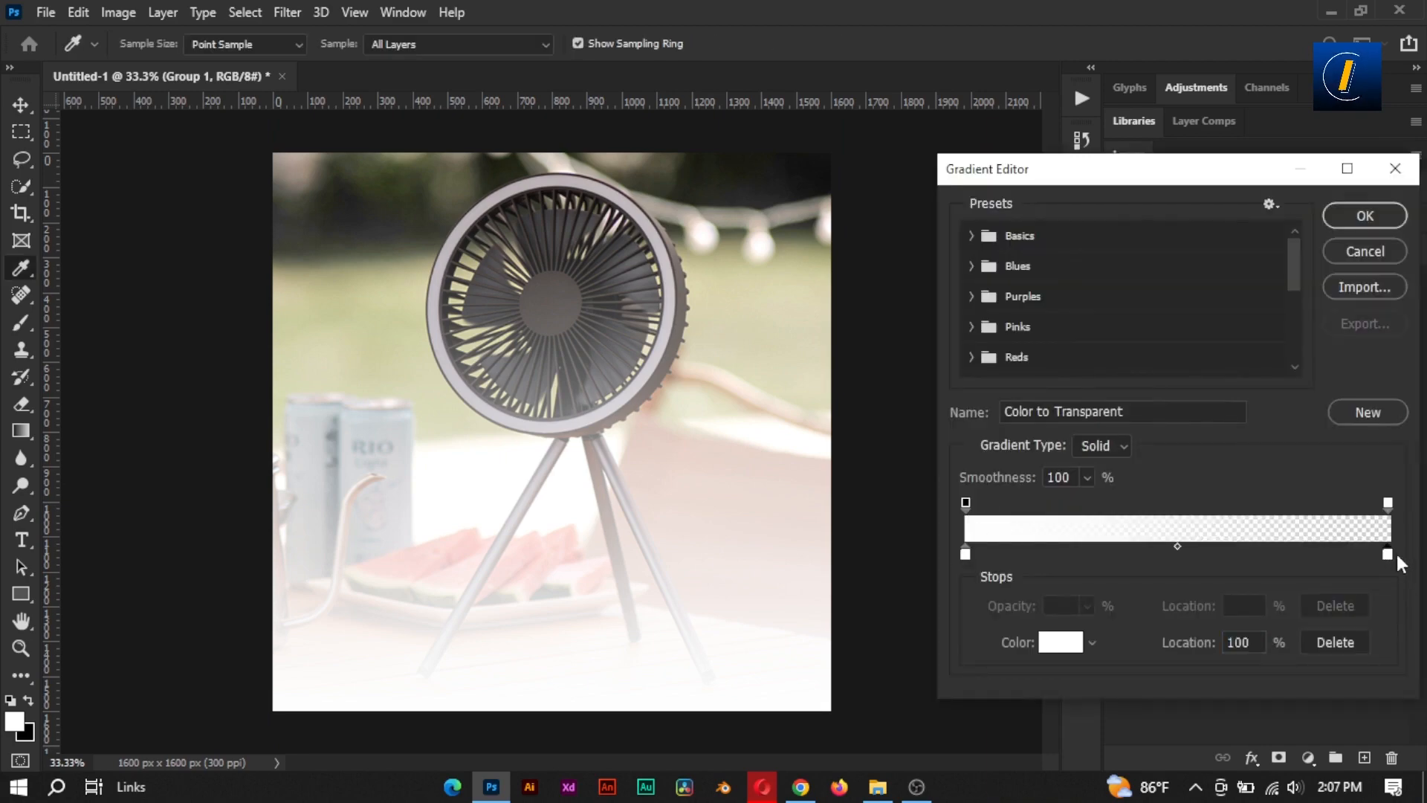
left_click_drag(959, 532, 756, 594)
left_click_drag(904, 368, 825, 267)
left_click_drag(886, 457, 811, 599)
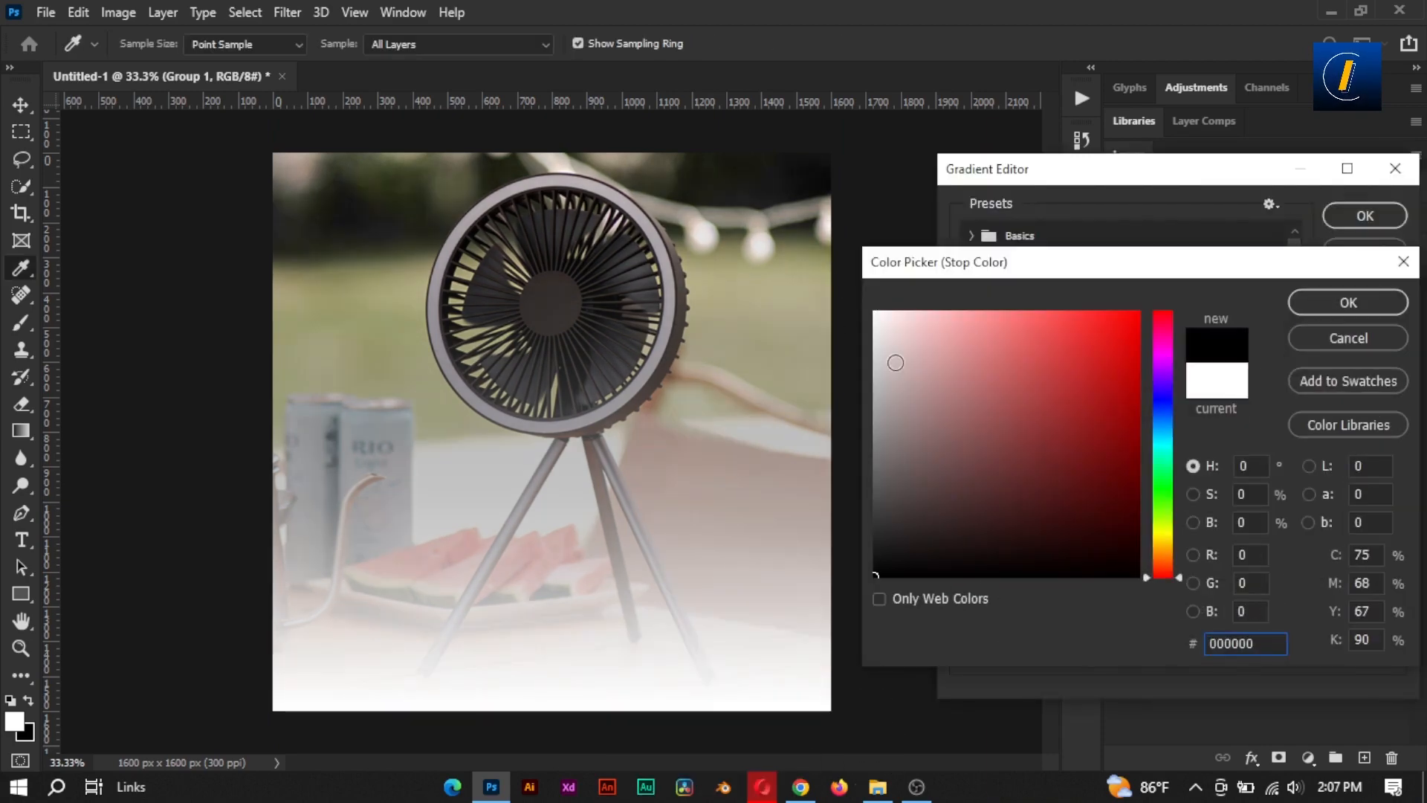
left_click_drag(895, 363, 778, 602)
left_click(1334, 306)
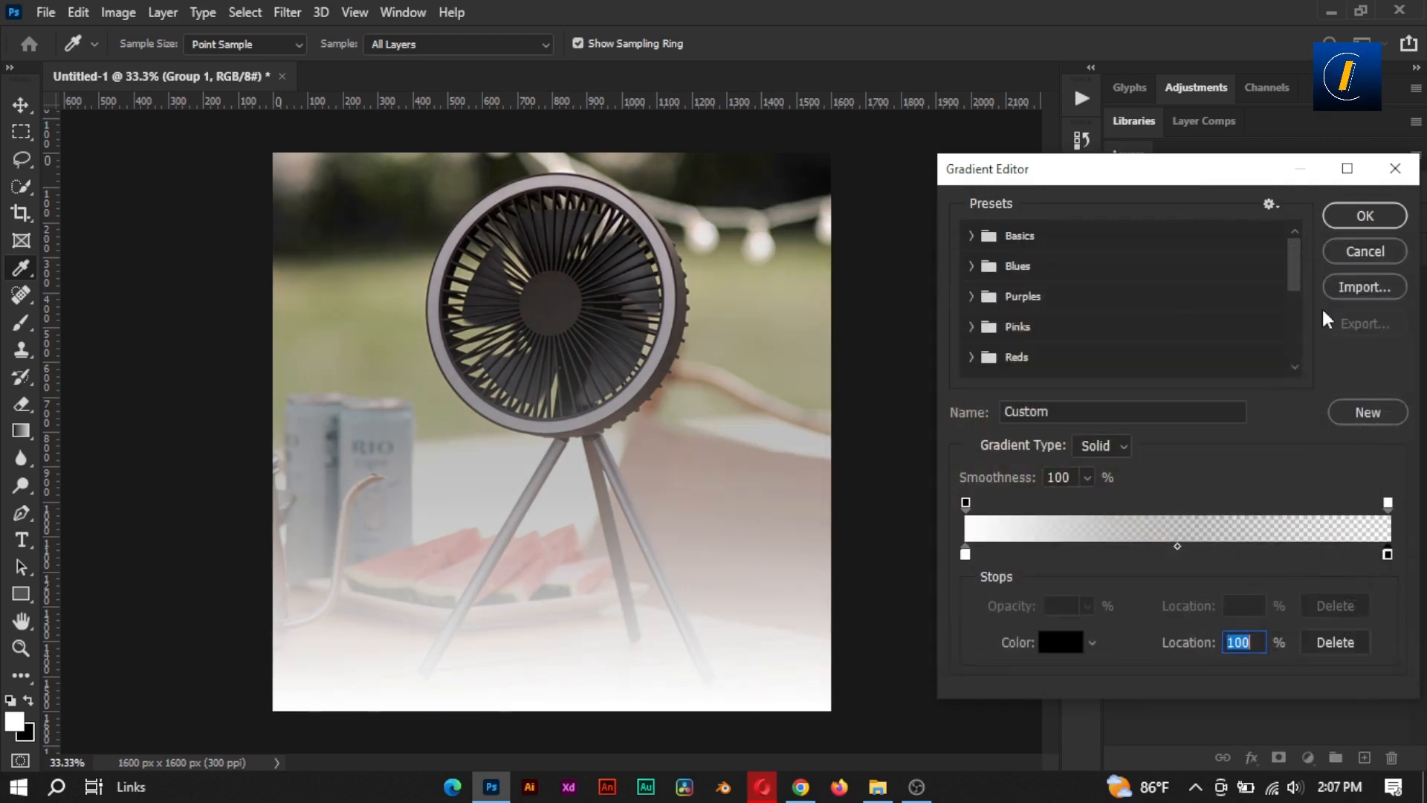
Set the colour stop at the gradient's transparent end to grey (9e9e9e) and accept the gradient fill
left_click(1067, 636)
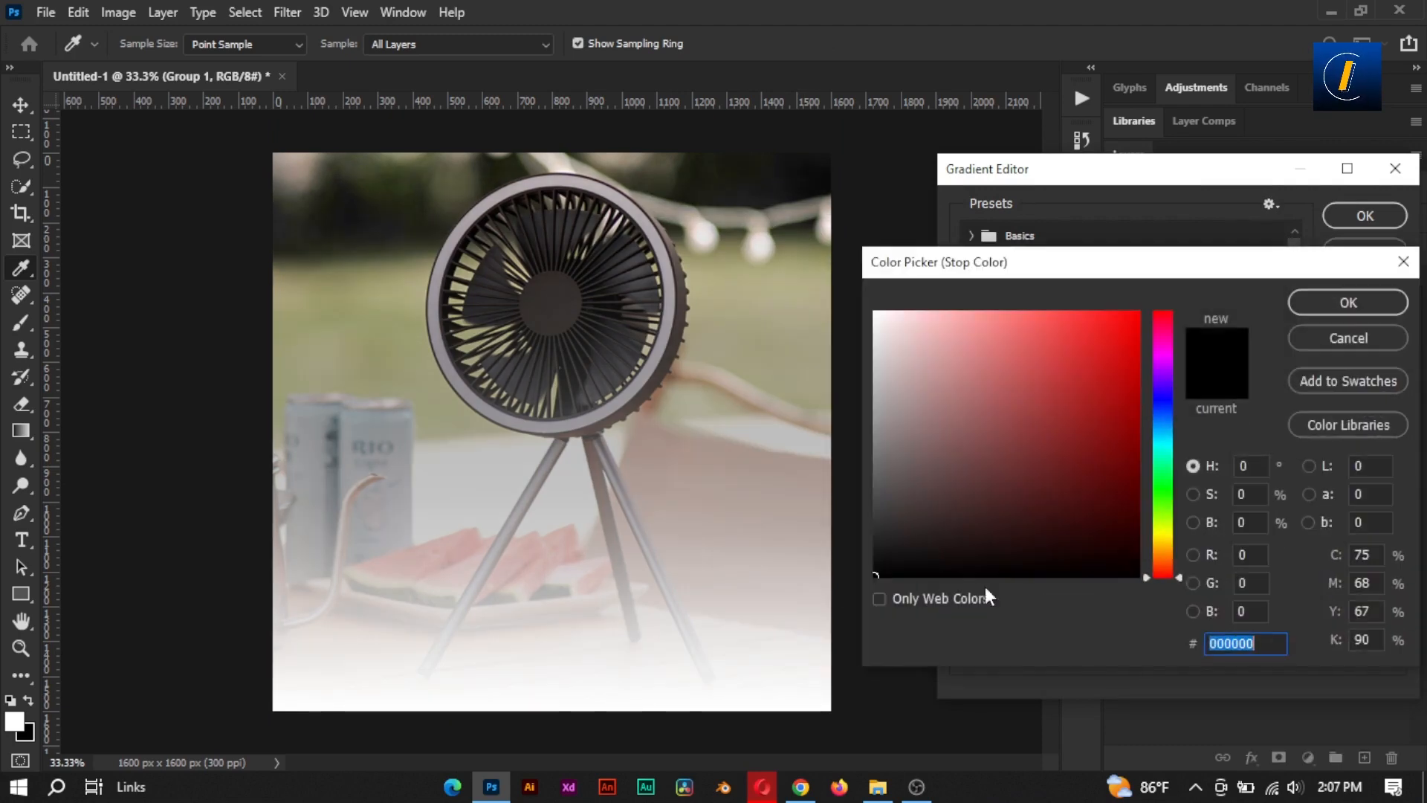
left_click_drag(911, 511, 855, 429)
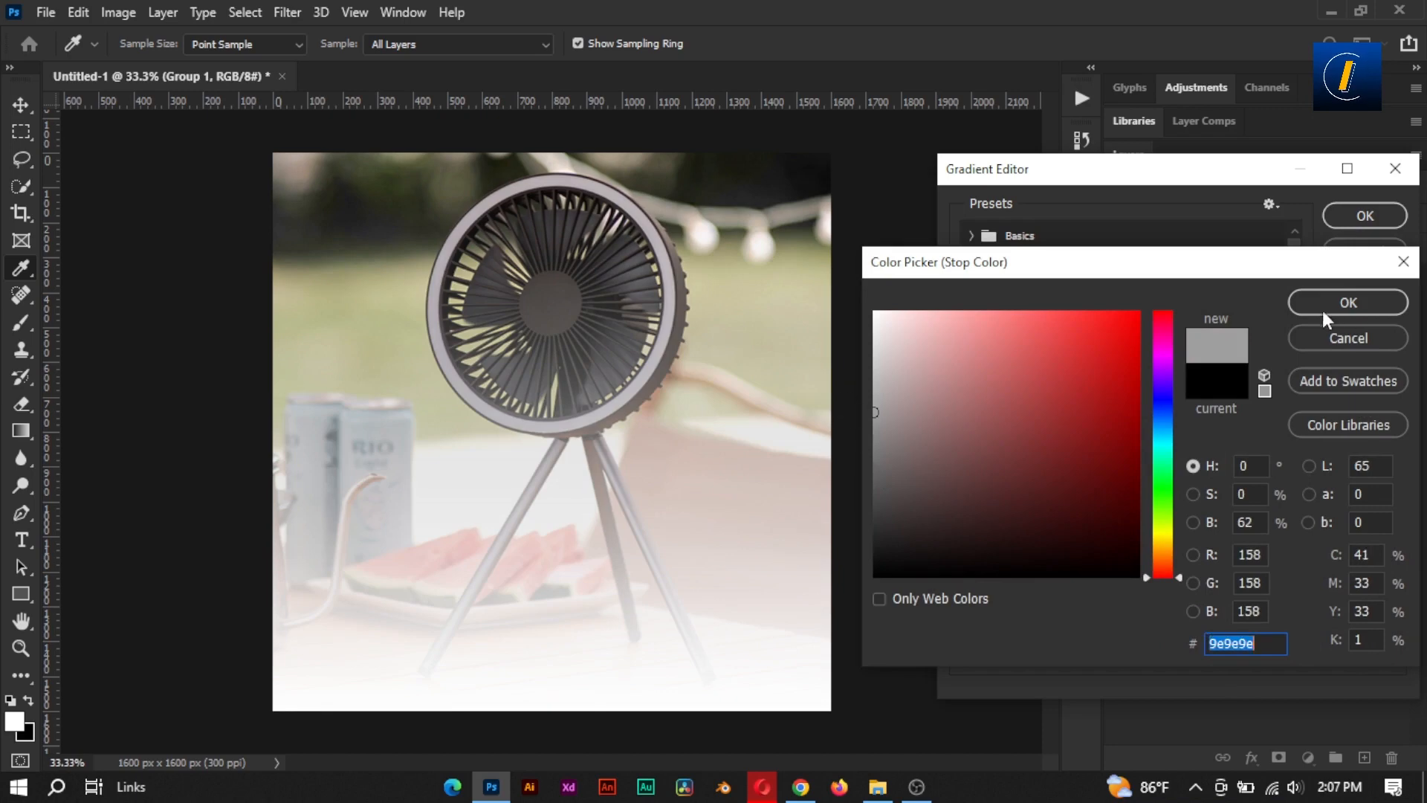
left_click(1350, 310)
left_click(1359, 222)
left_click(1363, 334)
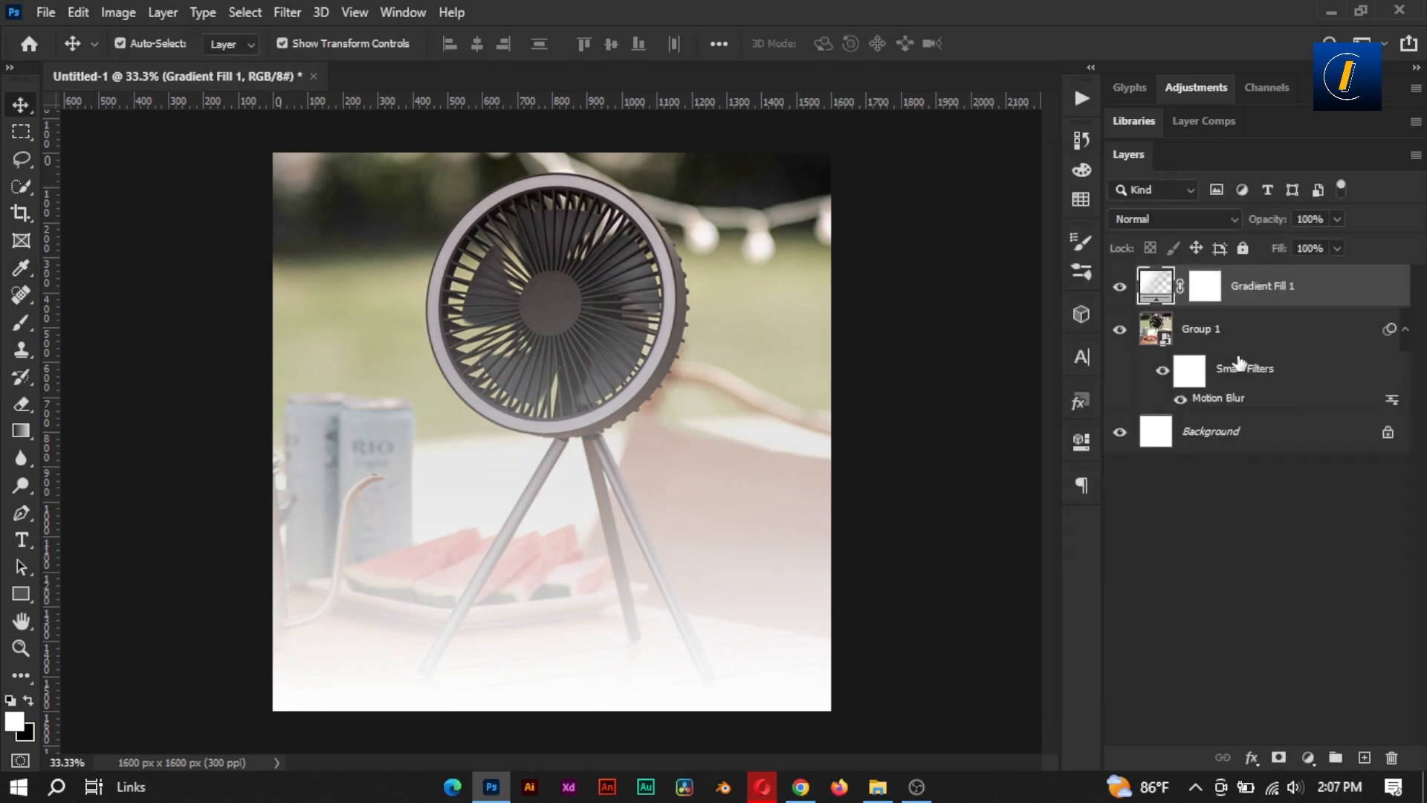
Nudge the fan photo slightly left and create a one-column guide layout with 85 px margins on all sides
left_click(1175, 331)
left_click(997, 354)
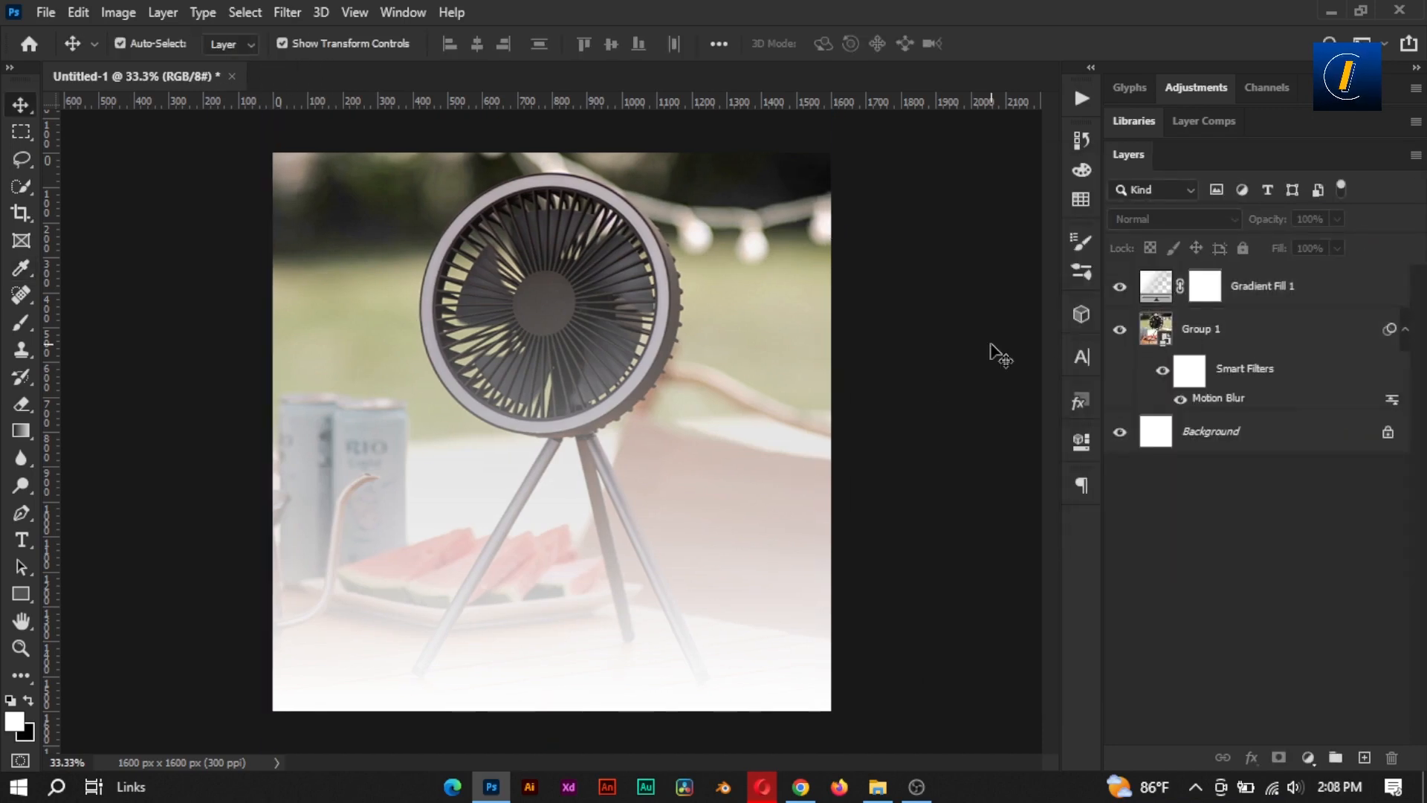
left_click(287, 12)
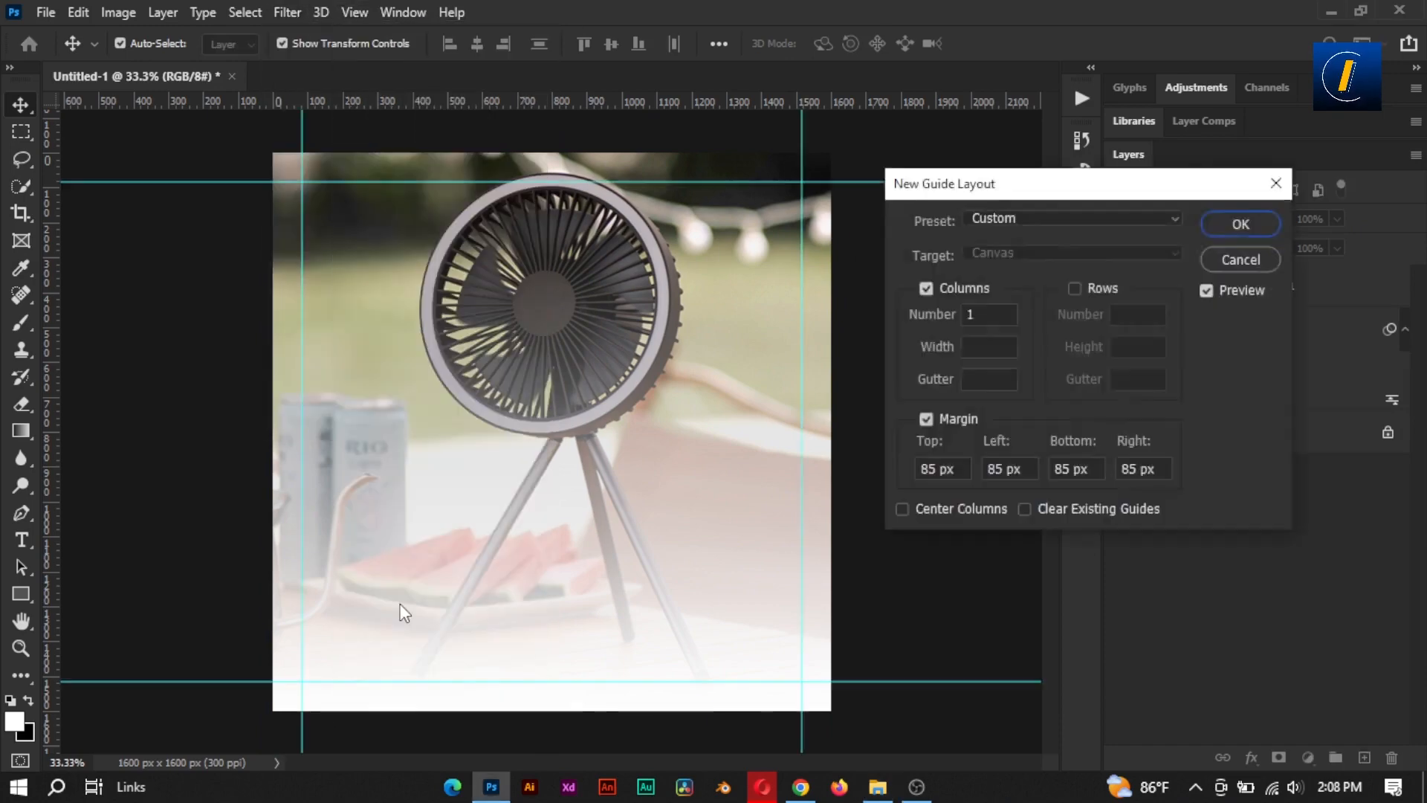
key("Return")
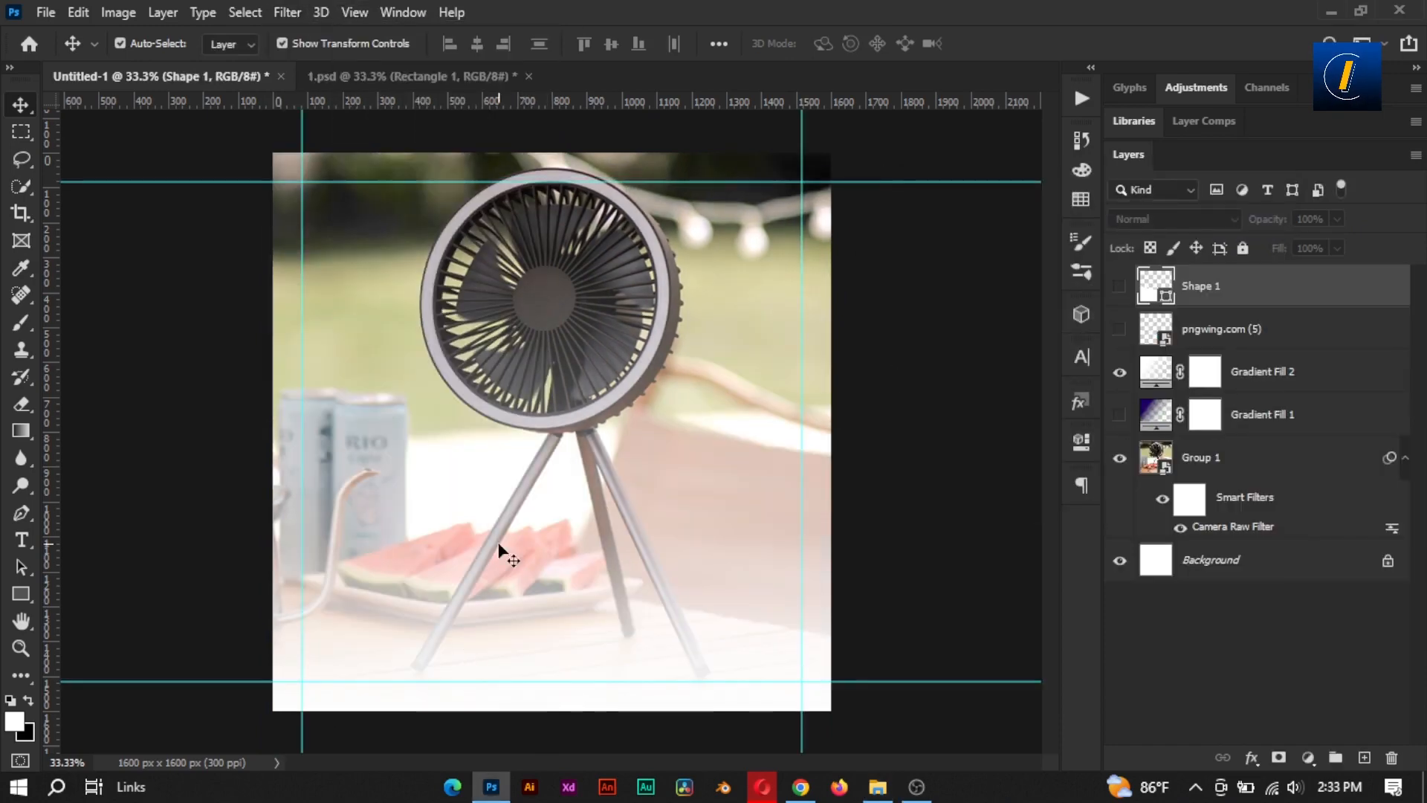
Draw a circle about 159 px in diameter with the Ellipse tool over the watermelon plate's left end
left_click(22, 593)
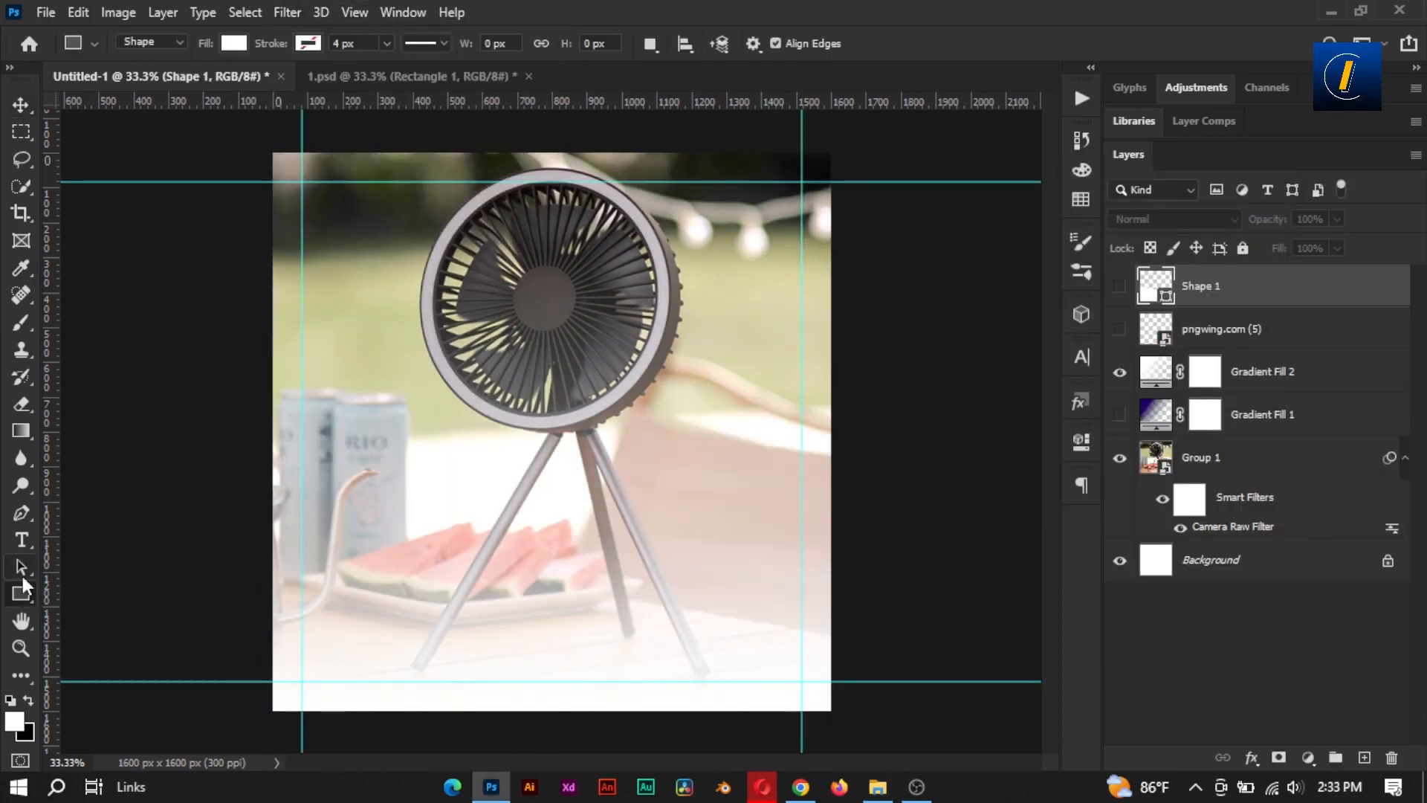
right_click(23, 587)
left_click(97, 634)
left_click_drag(351, 509, 407, 563)
Change the circle's fill colour to black (000000)
left_click(1159, 281)
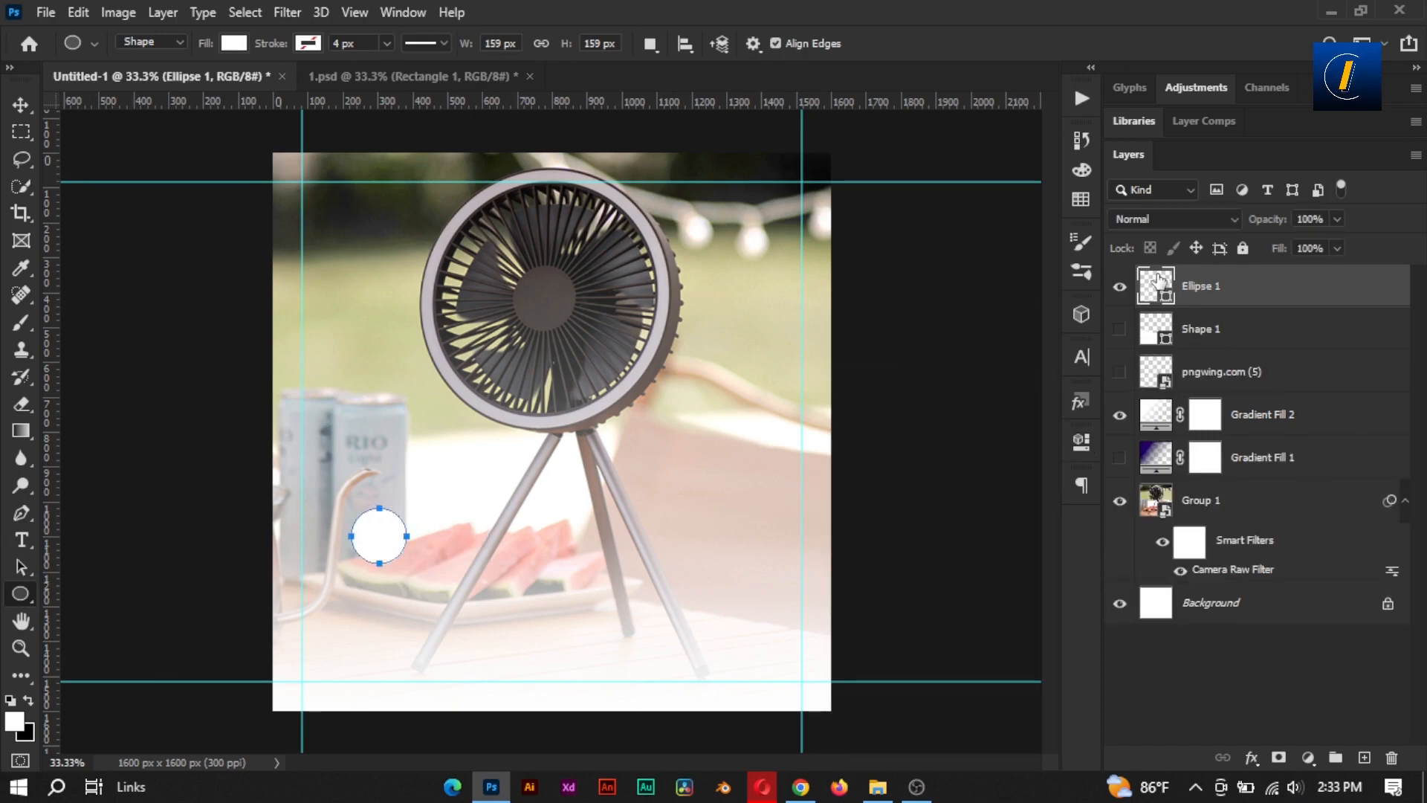
double_click(1159, 281)
left_click_drag(1121, 326, 1189, 274)
left_click_drag(1048, 362, 1141, 575)
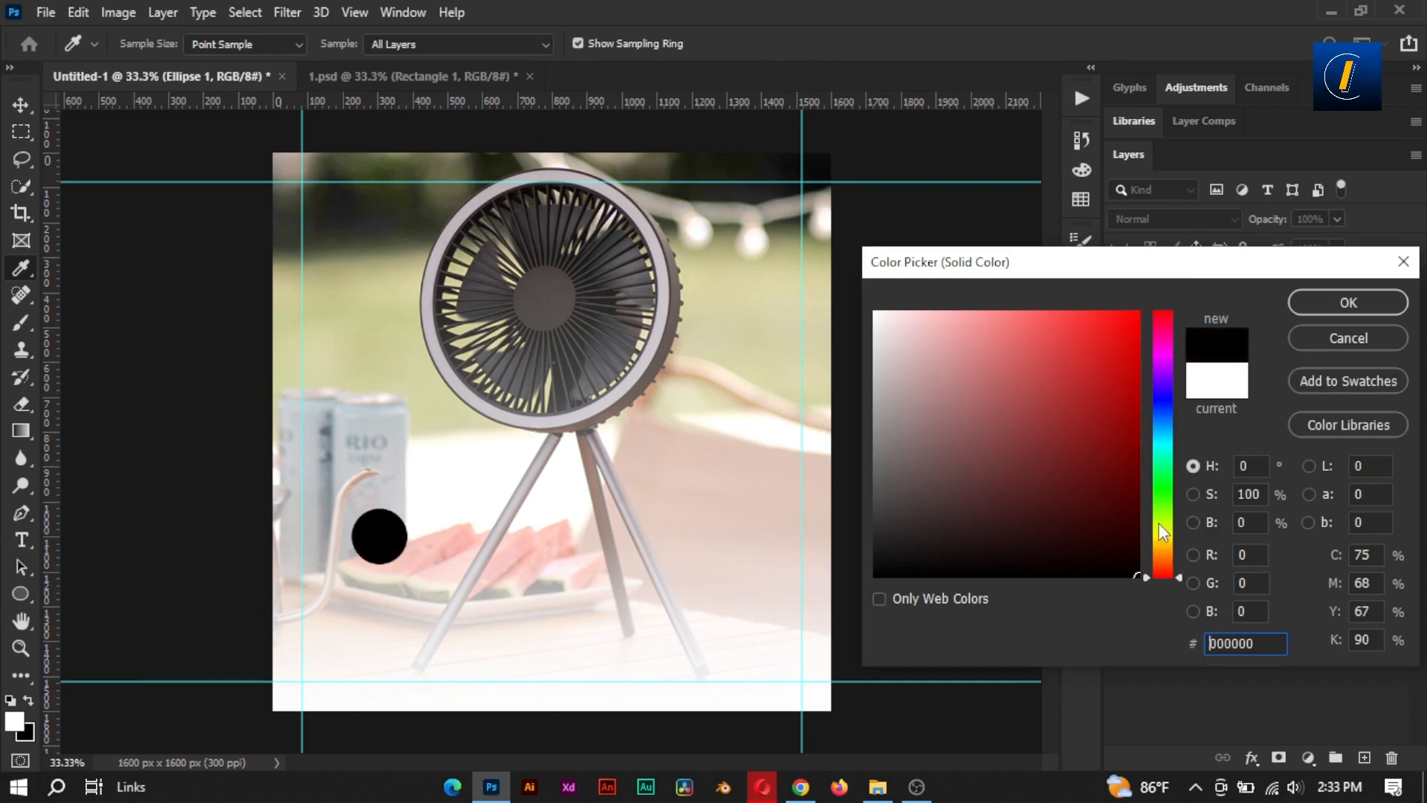
left_click(1330, 304)
Duplicate the black circle and give the copy no fill and a bright purple stroke
key("ctrl+j")
key("ctrl+t")
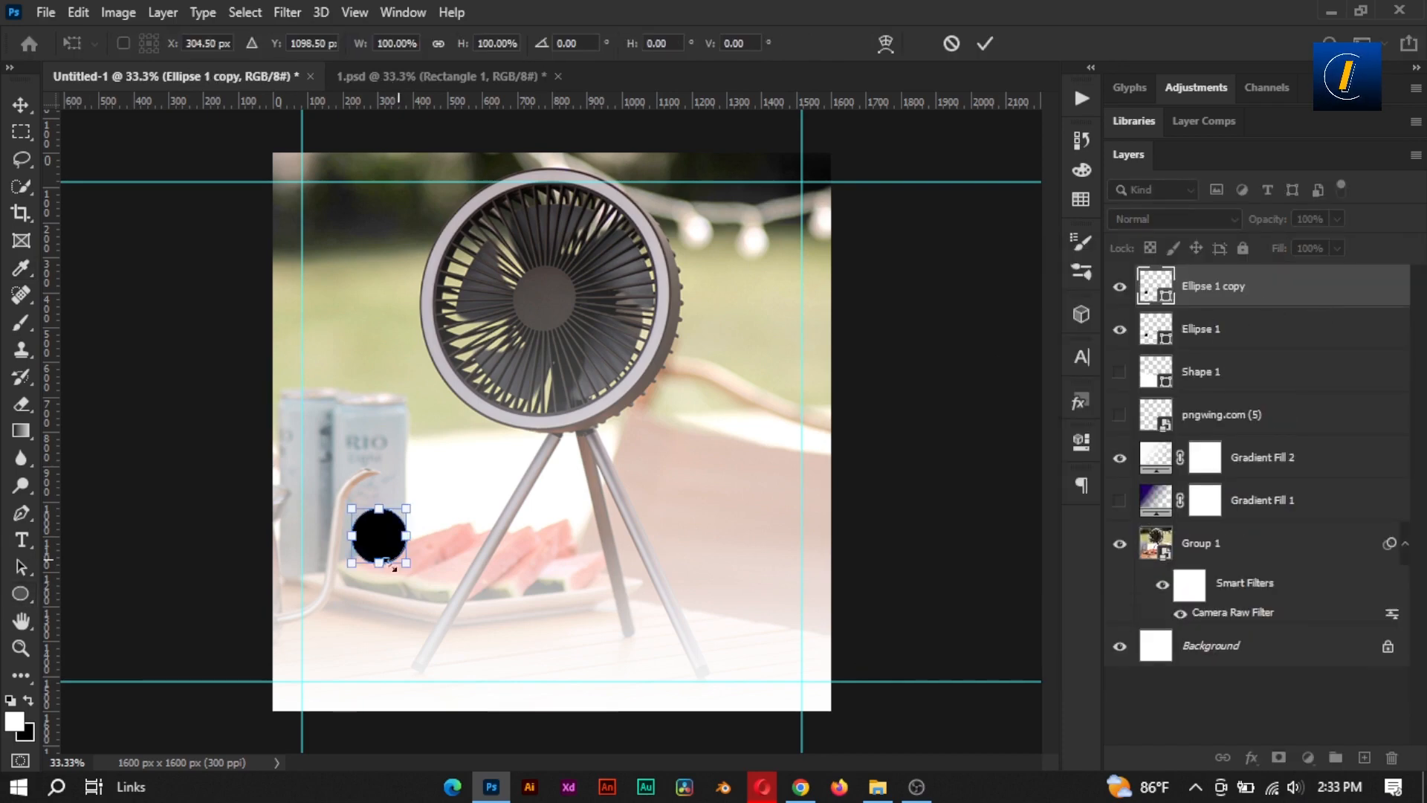
left_click(22, 593)
left_click(236, 42)
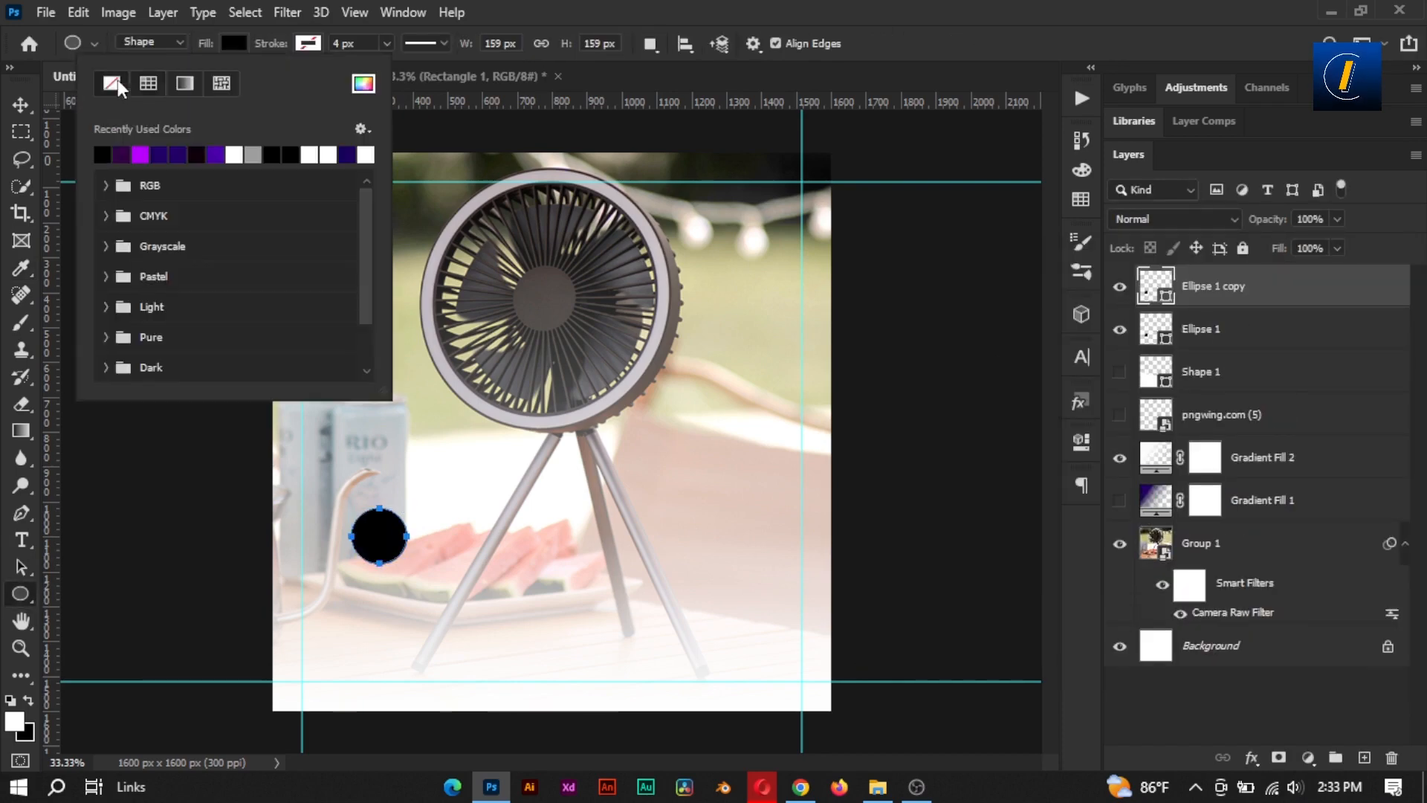
left_click(107, 82)
left_click(308, 43)
left_click(177, 154)
left_click(528, 6)
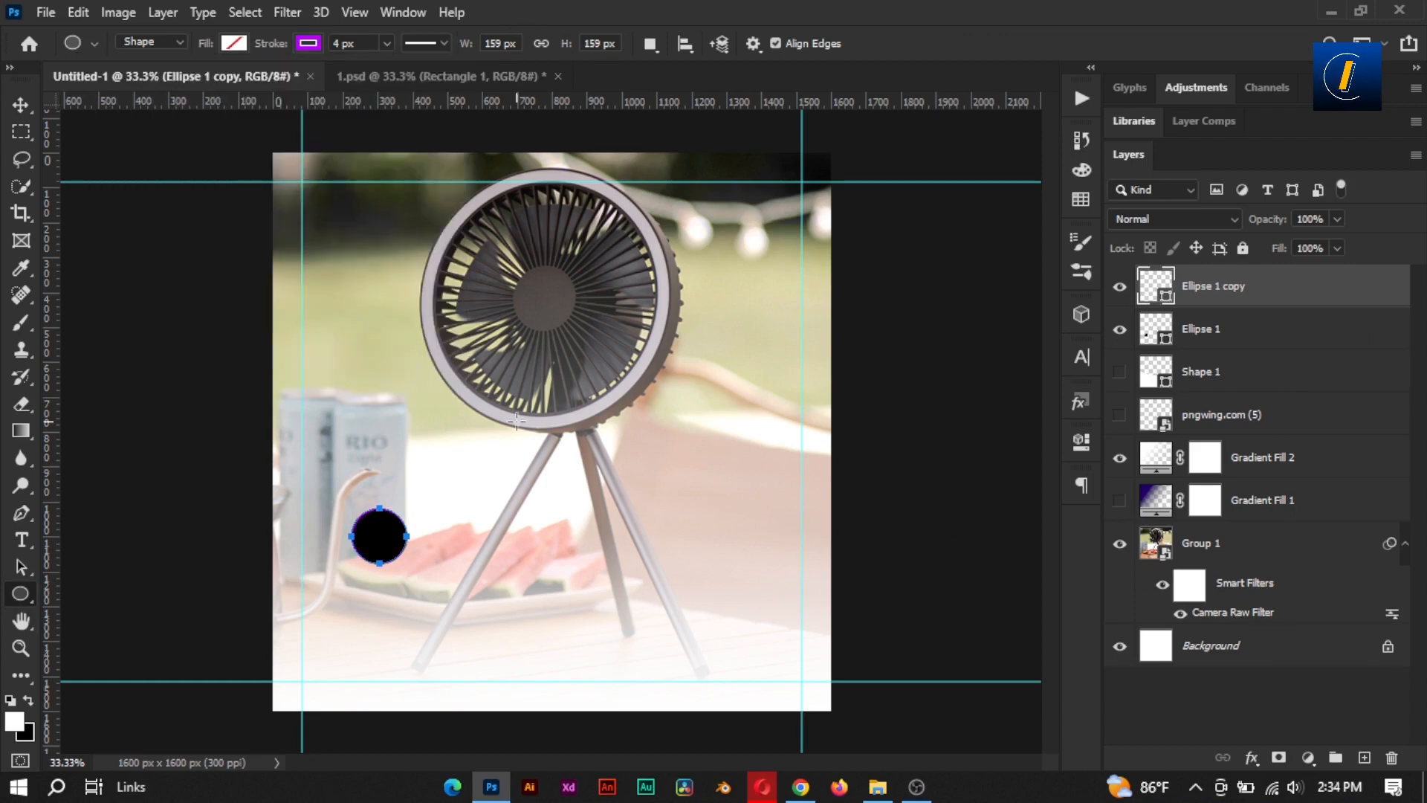
Enlarge the purple ring to about 107.5% around its centre and thicken its stroke
key("ctrl+t")
left_click_drag(406, 565, 410, 566)
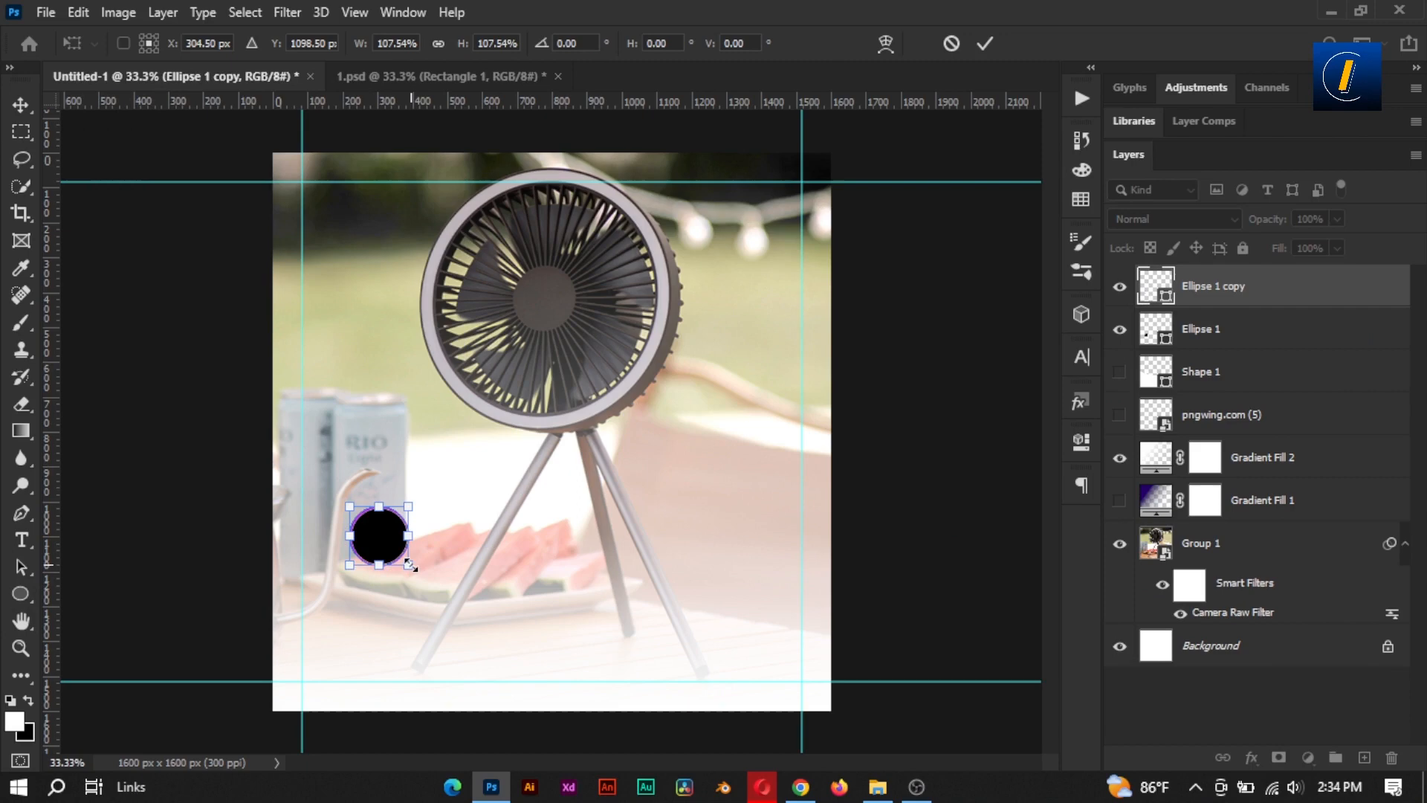
left_click(28, 598)
left_click(386, 43)
left_click_drag(387, 64, 390, 65)
Scale the purple ring up slightly more so it frames the black circle, and deselect it
key("v")
key("ctrl+t")
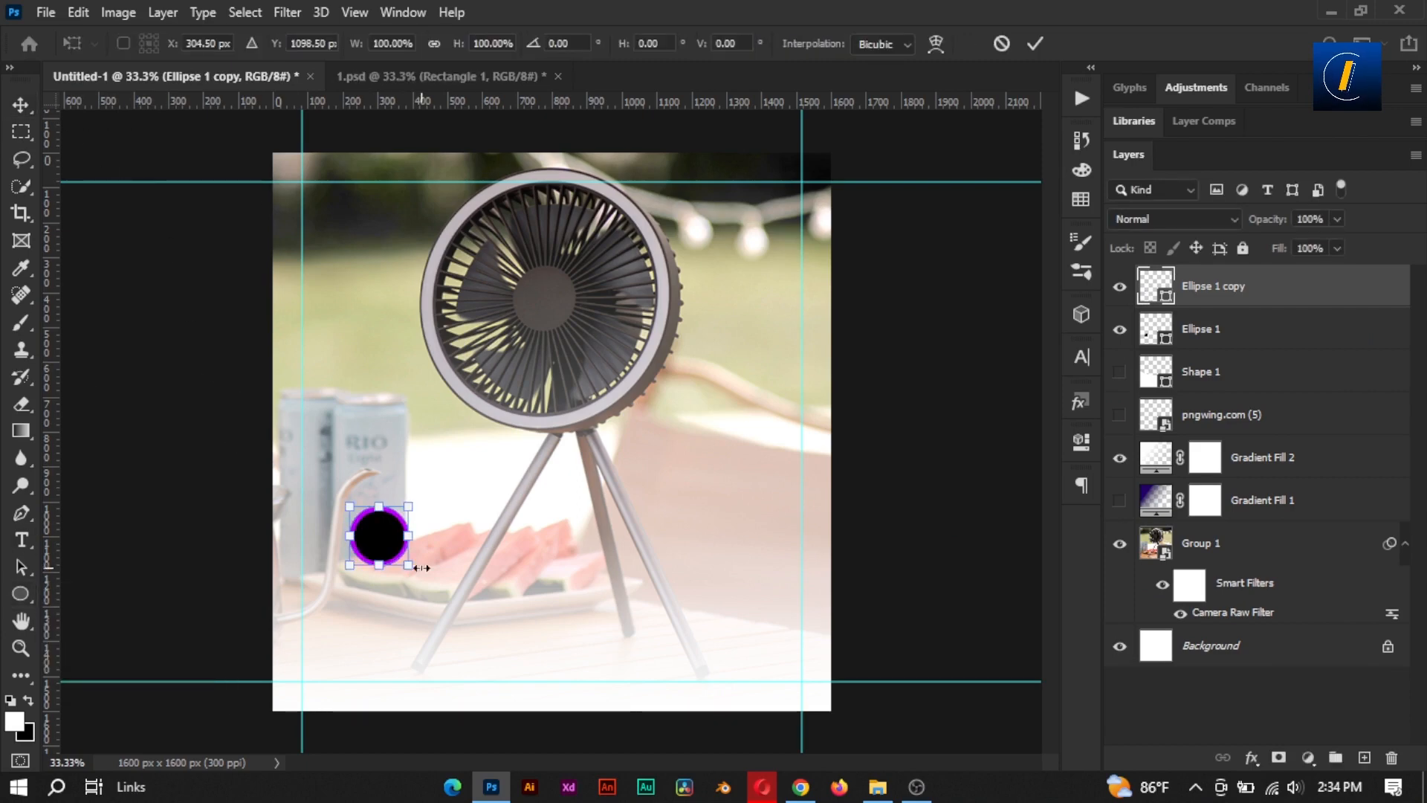
left_click_drag(410, 567, 413, 568)
left_click(1036, 43)
left_click(917, 422)
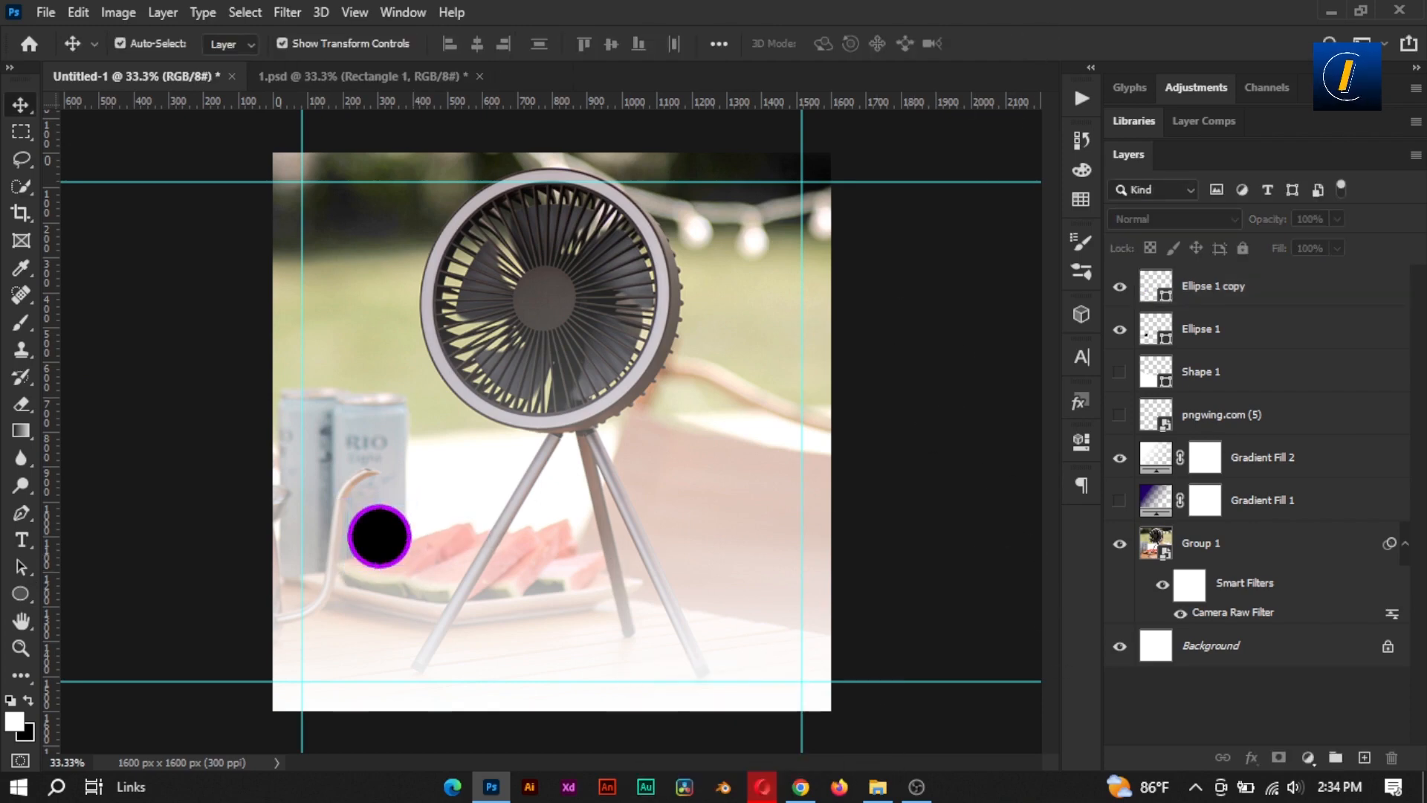
Group the black circle with its purple ring and duplicate the group twice
left_click(1264, 290)
left_click(1279, 335, "shift")
key("ctrl+g")
key("ctrl+j")
key("ctrl+j")
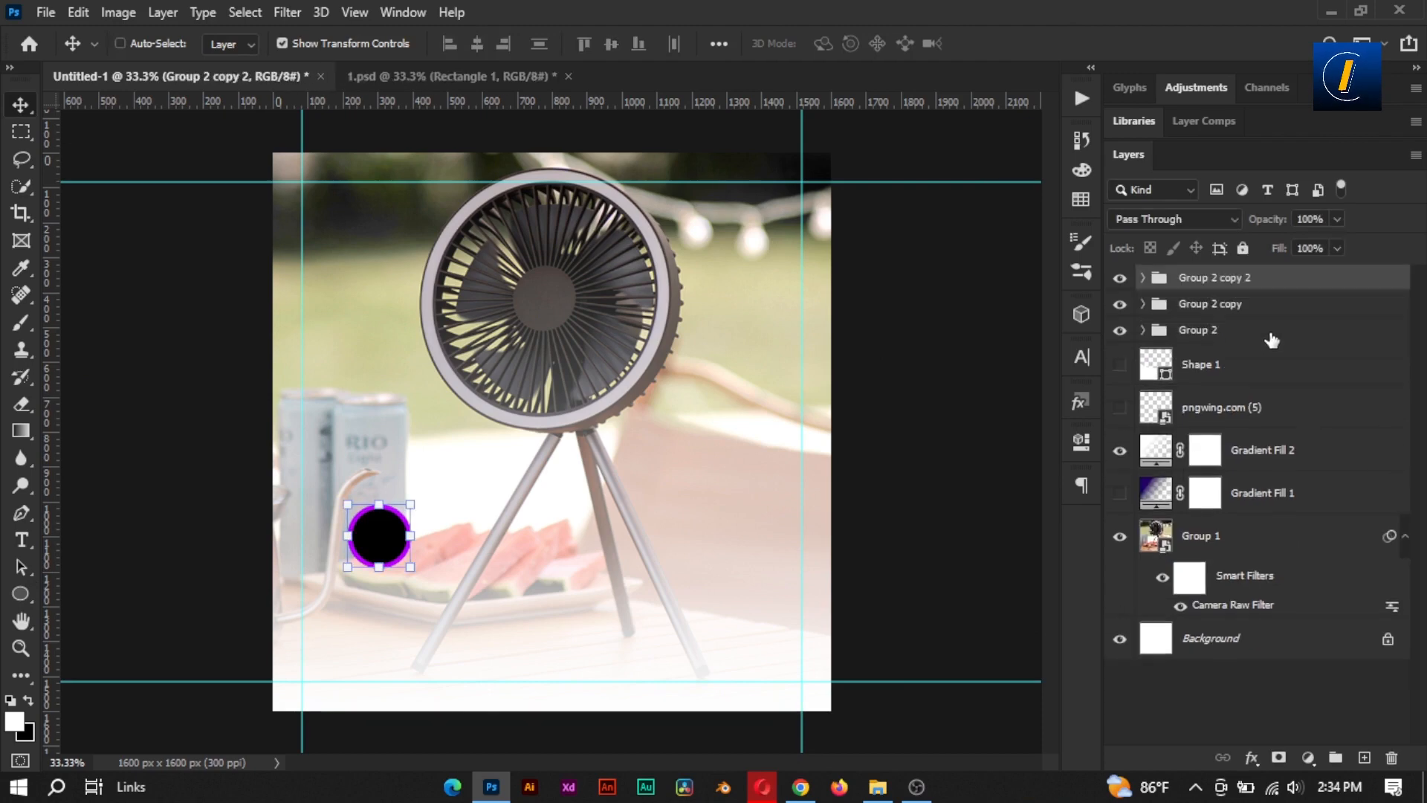
Move the two copied circle groups below the original, forming an evenly spaced vertical column of three
left_click(1272, 331)
left_click(1263, 304)
left_click(1264, 278, "shift")
key("ctrl+t")
left_click_drag(387, 559, 379, 678)
key("Return")
left_click(1225, 286)
key("ctrl+t")
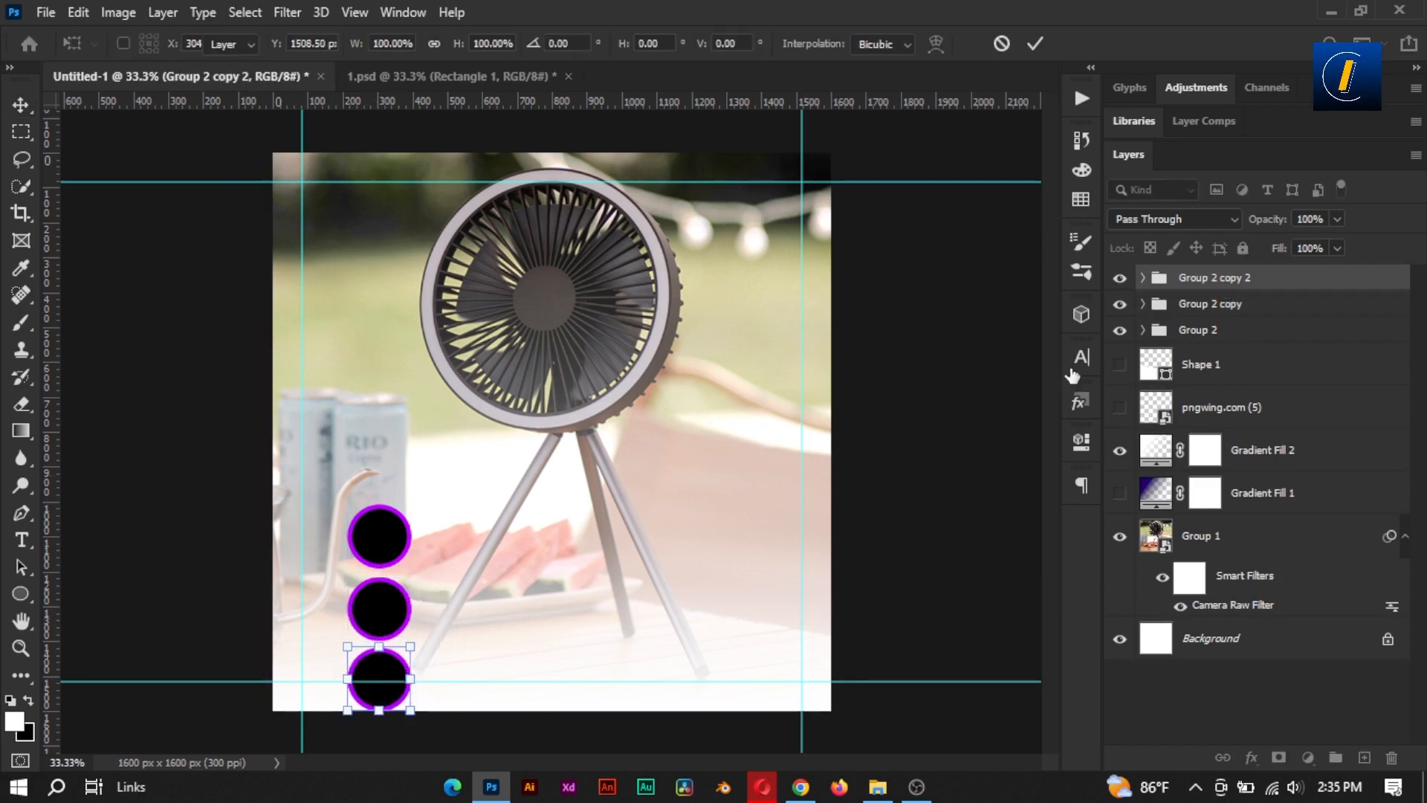
key("Return")
Select all three circle groups and move them up so the lowest circle rests on the bottom margin guide
left_click(1219, 331, "shift")
key("ctrl+t")
left_click_drag(400, 532, 400, 502)
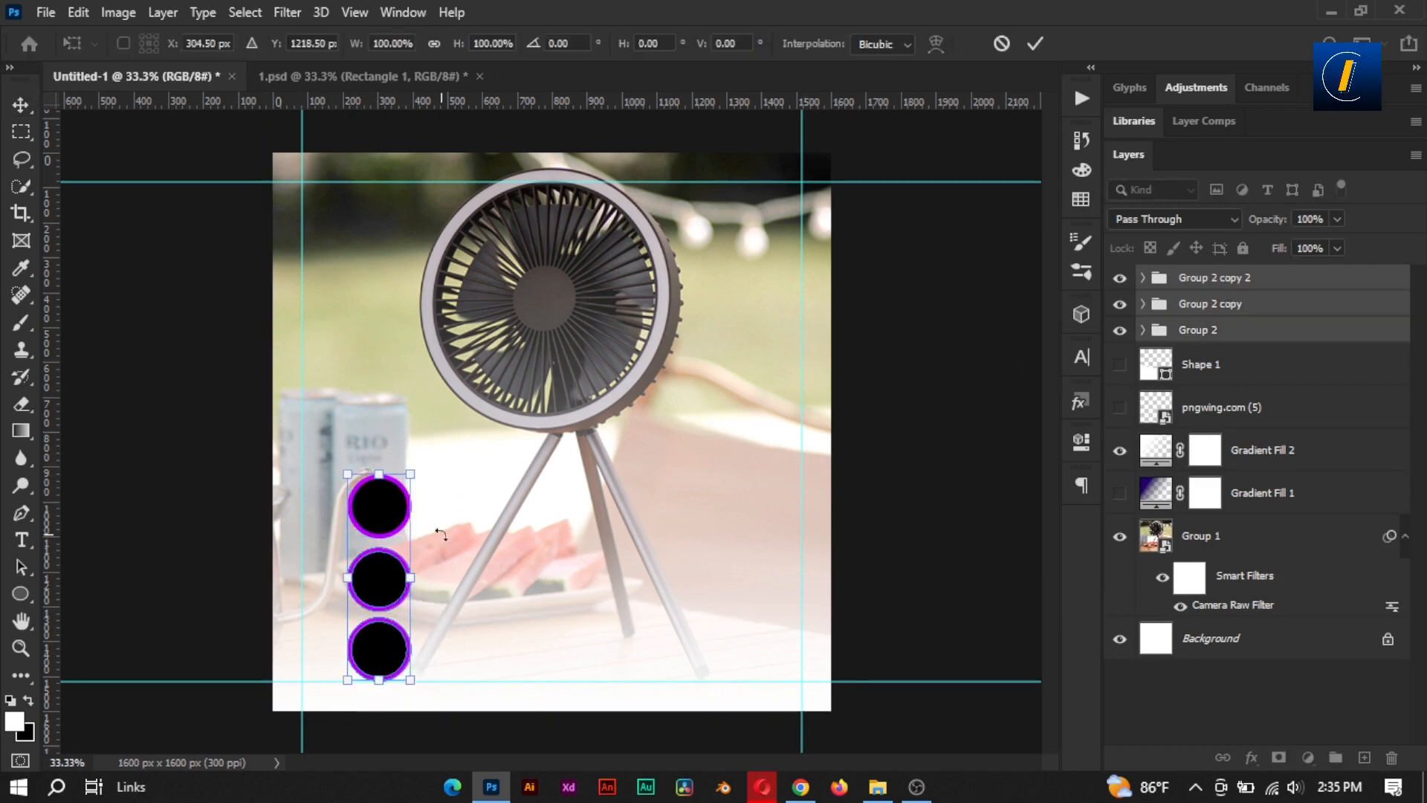
Nudge the three circle groups up individually to tighten and even out their vertical spacing, and deselect them
left_click(1193, 312)
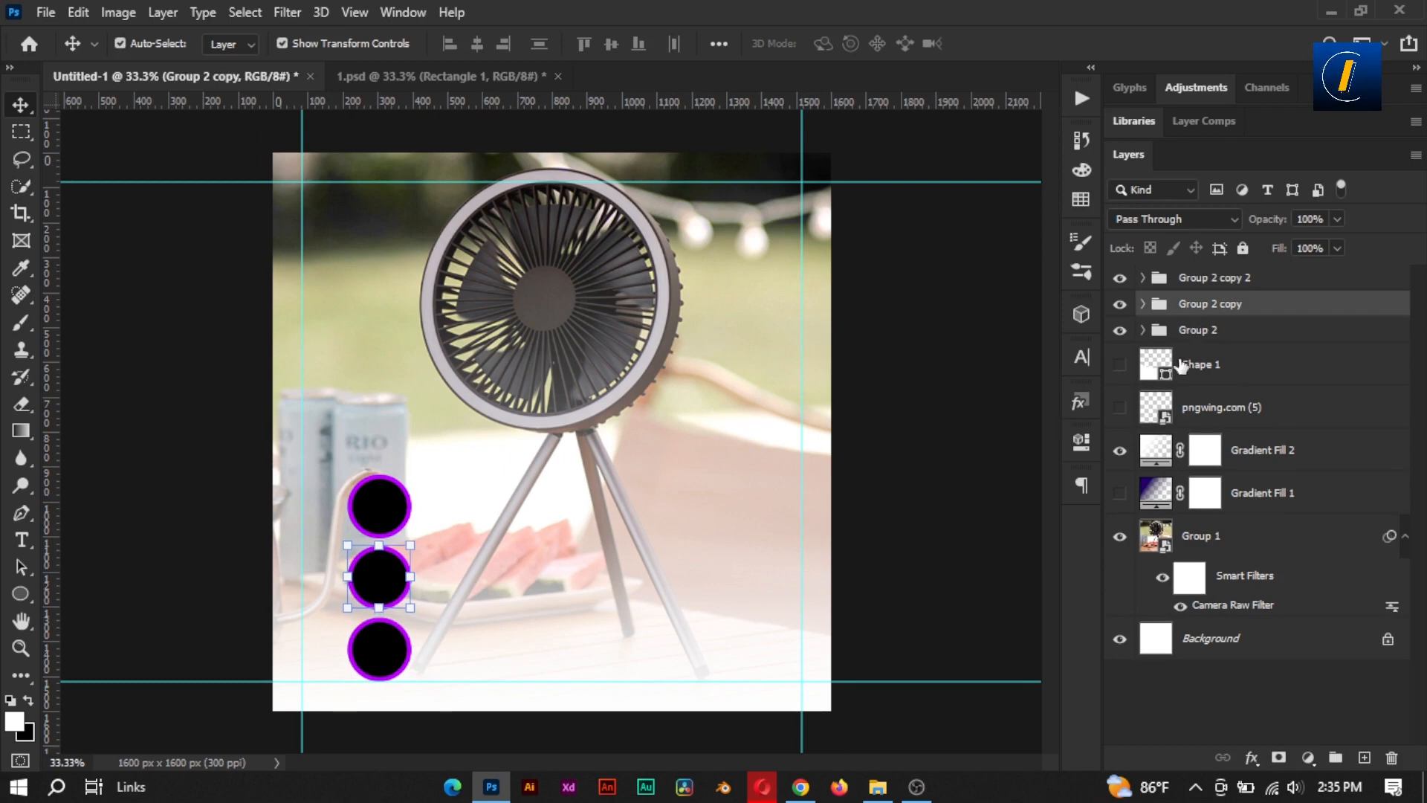
left_click(1199, 333)
left_click(1228, 284)
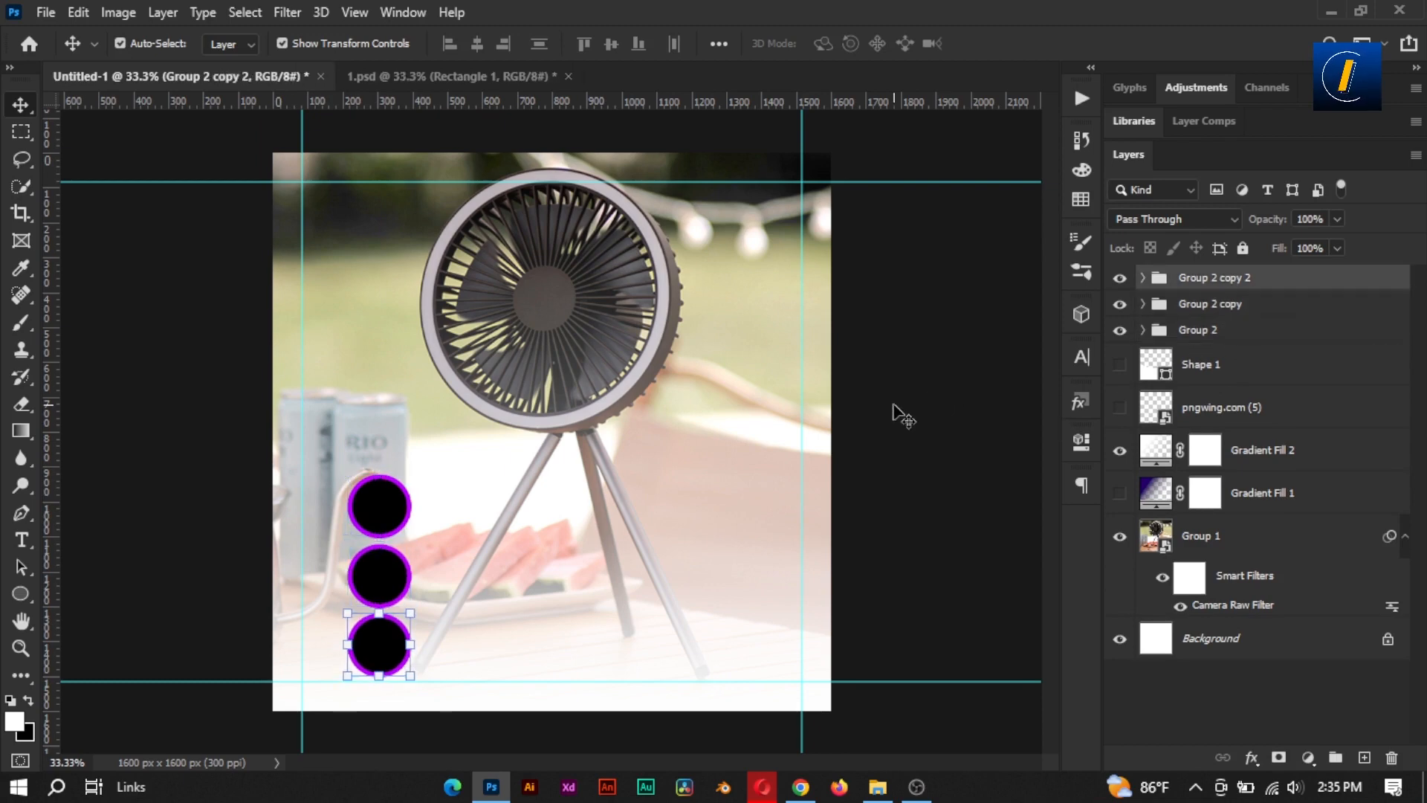
left_click(1208, 333)
left_click(1225, 306)
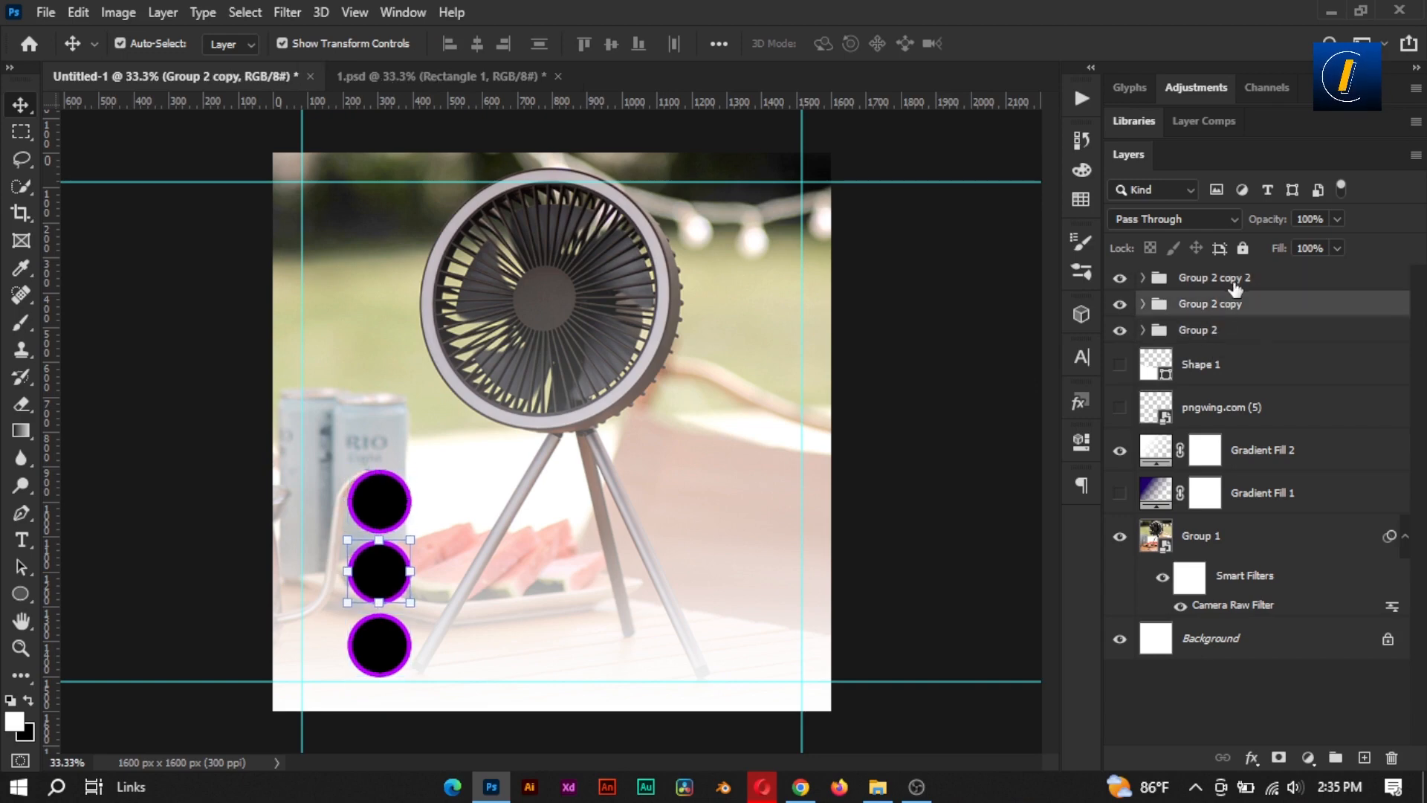
left_click(1234, 286)
left_click(929, 420)
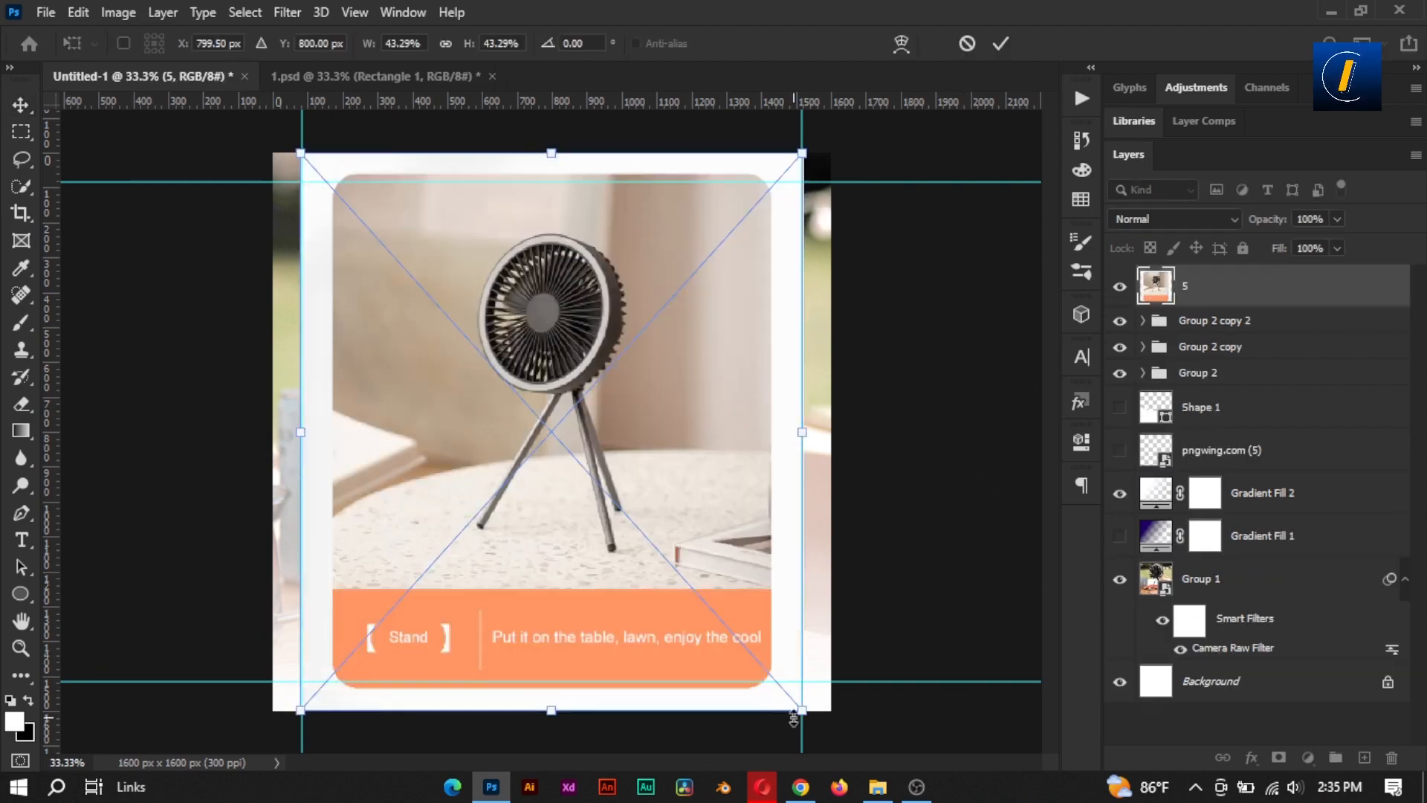
Scale down placed image 5, position it over the top circle, and put its layer inside Group 2
left_click_drag(797, 717, 661, 484)
left_click_drag(519, 442, 346, 512)
key("Return")
left_click_drag(1156, 286, 1208, 372)
Place image 5 beneath the purple ring in Group 2 and clip it to the black circle with a clipping mask
right_click(1207, 332)
key("Escape")
left_click(1238, 407)
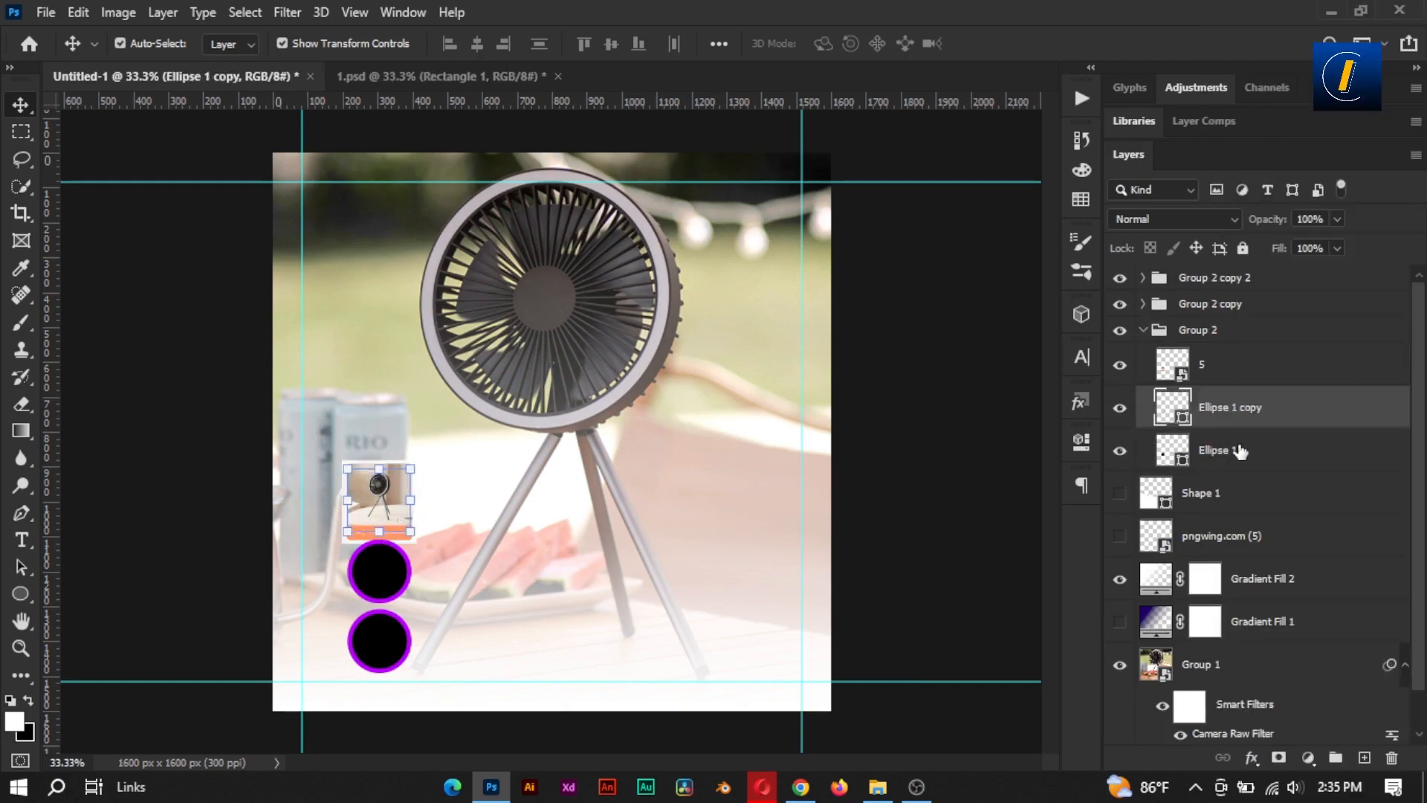
left_click(1240, 450)
left_click(1238, 369)
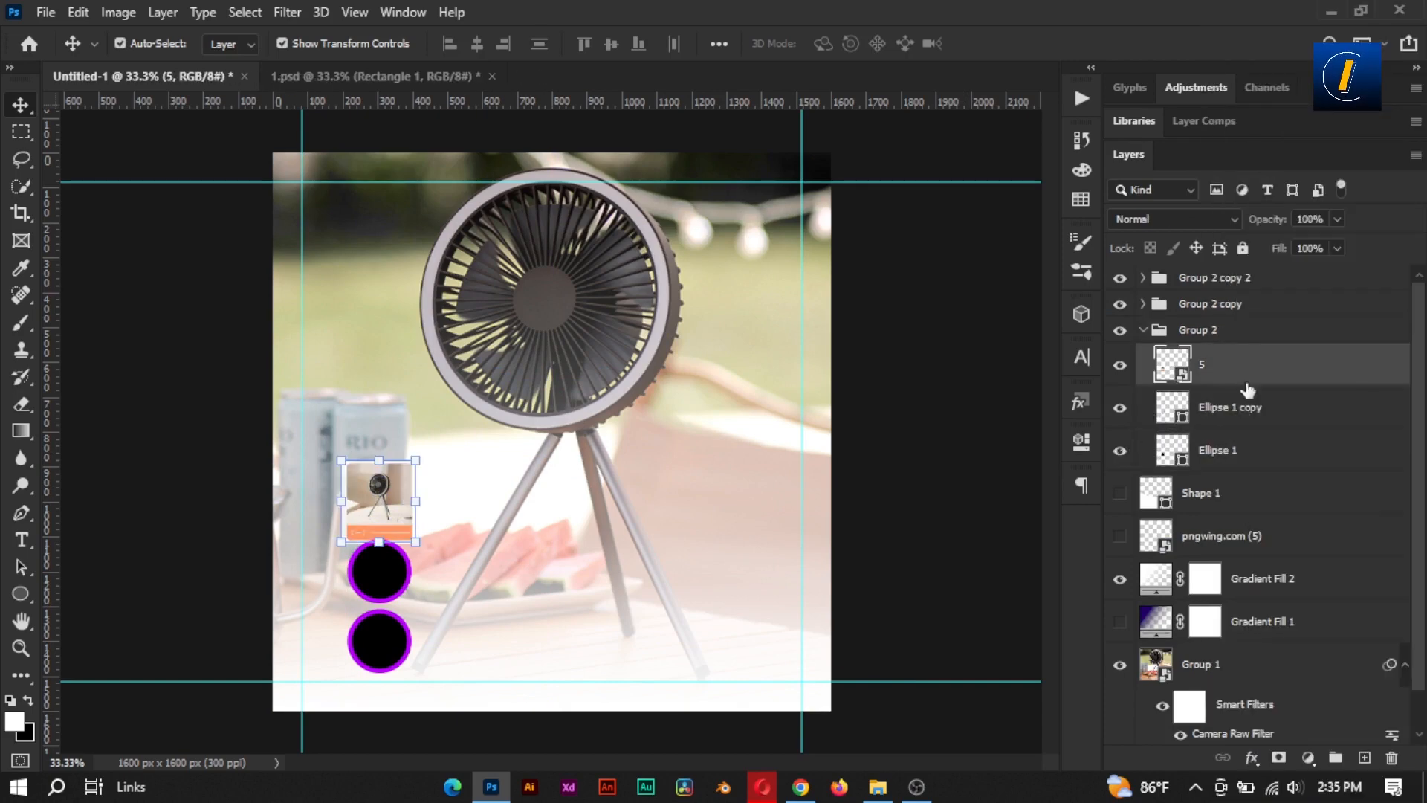
right_click(1249, 390)
left_click(1041, 476)
left_click_drag(1206, 410, 1171, 429)
right_click(1215, 399)
left_click(1070, 472)
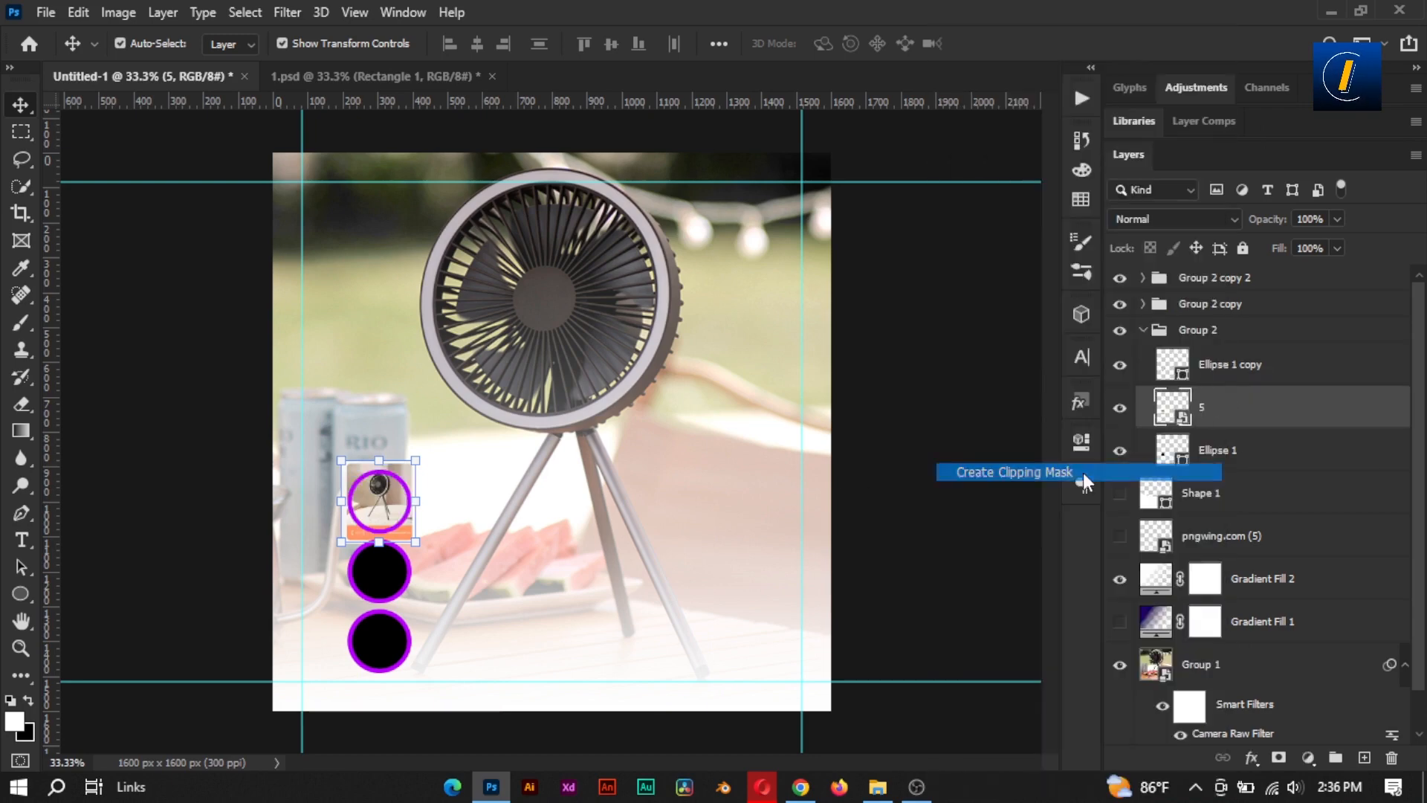
Nudge clipped image 5 slightly downward inside the top circle and collapse Group 2
key("Down")
key("Down")
key("Down")
key("Down")
key("Down")
key("Down")
key("Down")
key("Down")
key("Down")
key("Down")
key("Down")
key("Down")
key("Down")
key("Down")
key("Down")
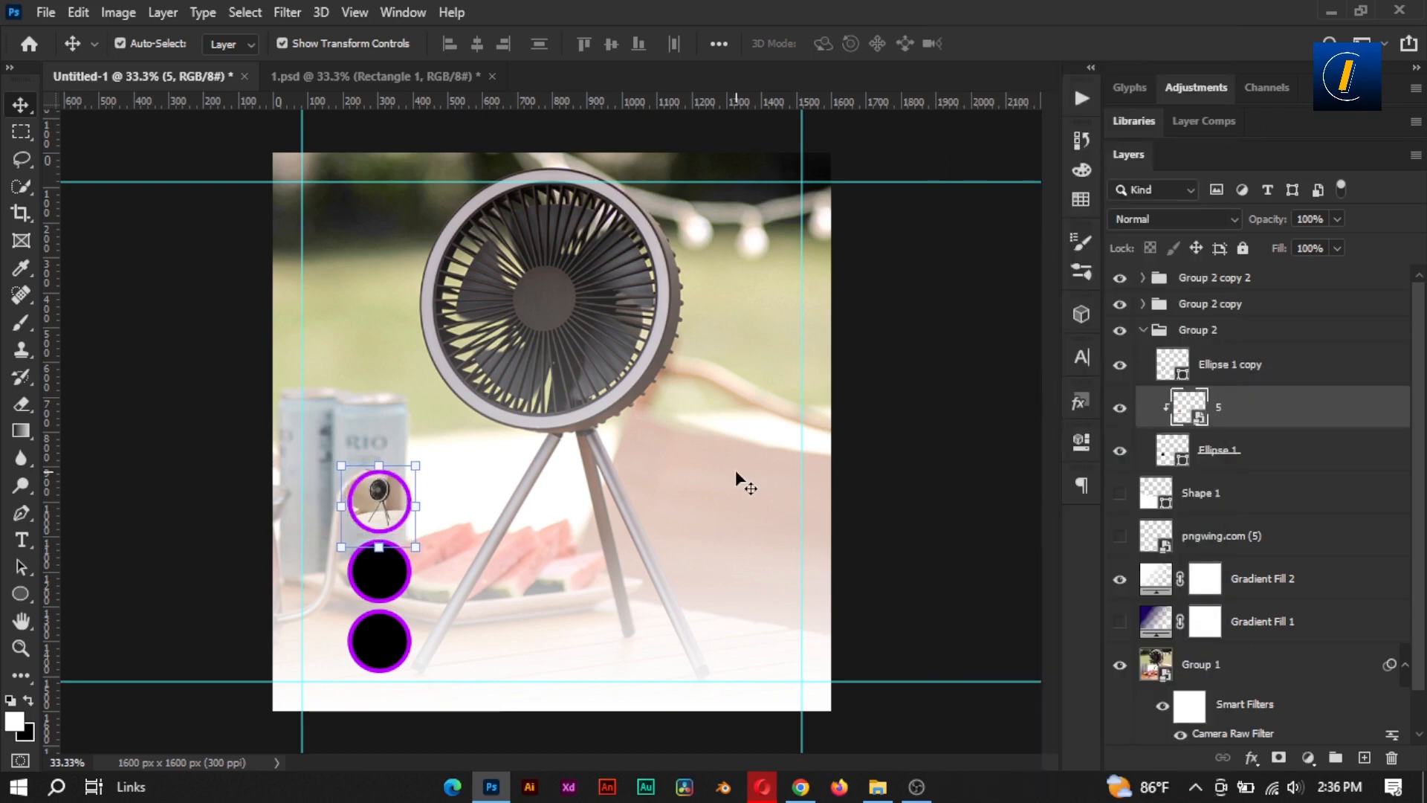
left_click(950, 469)
left_click(1143, 330)
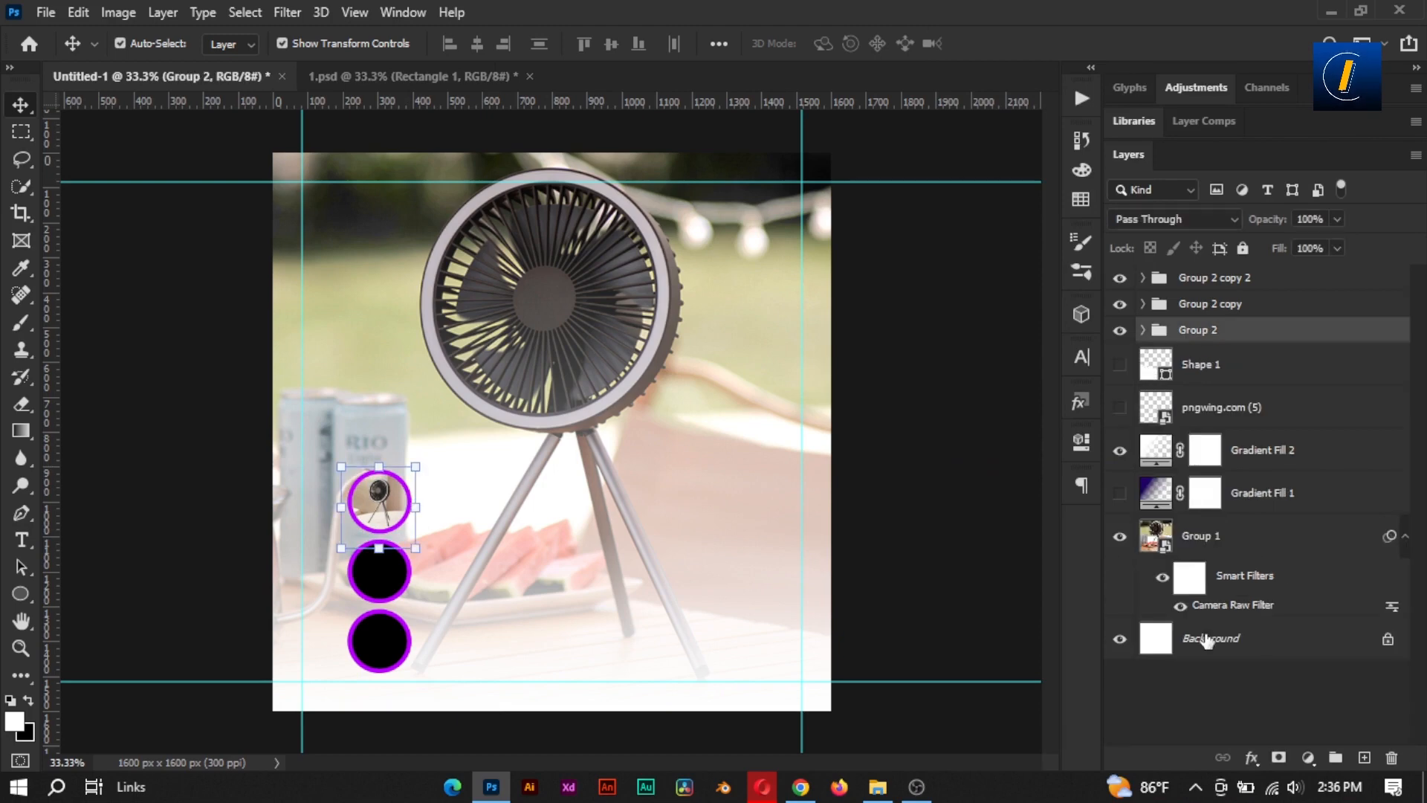
Add a drop shadow to Group 2 with 28% opacity, 18 px distance and 10% spread
left_click(1252, 759)
left_click(1197, 681)
left_click_drag(794, 143, 878, 133)
left_click_drag(1068, 239, 1081, 238)
left_click_drag(1070, 330, 1061, 305)
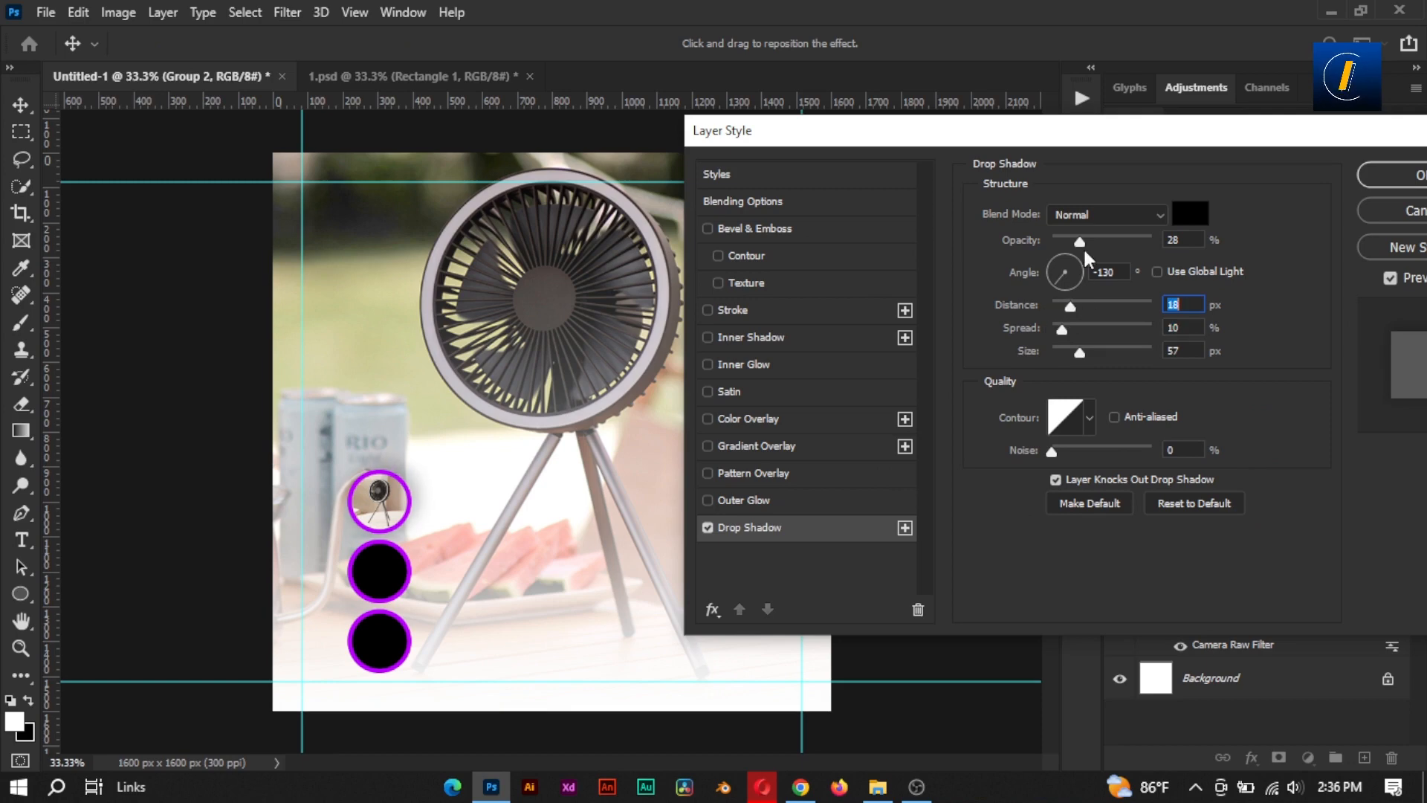
Set the drop shadow to a -34° angle, 45% opacity, 9% spread and 27 px size
left_click_drag(1081, 355, 1063, 355)
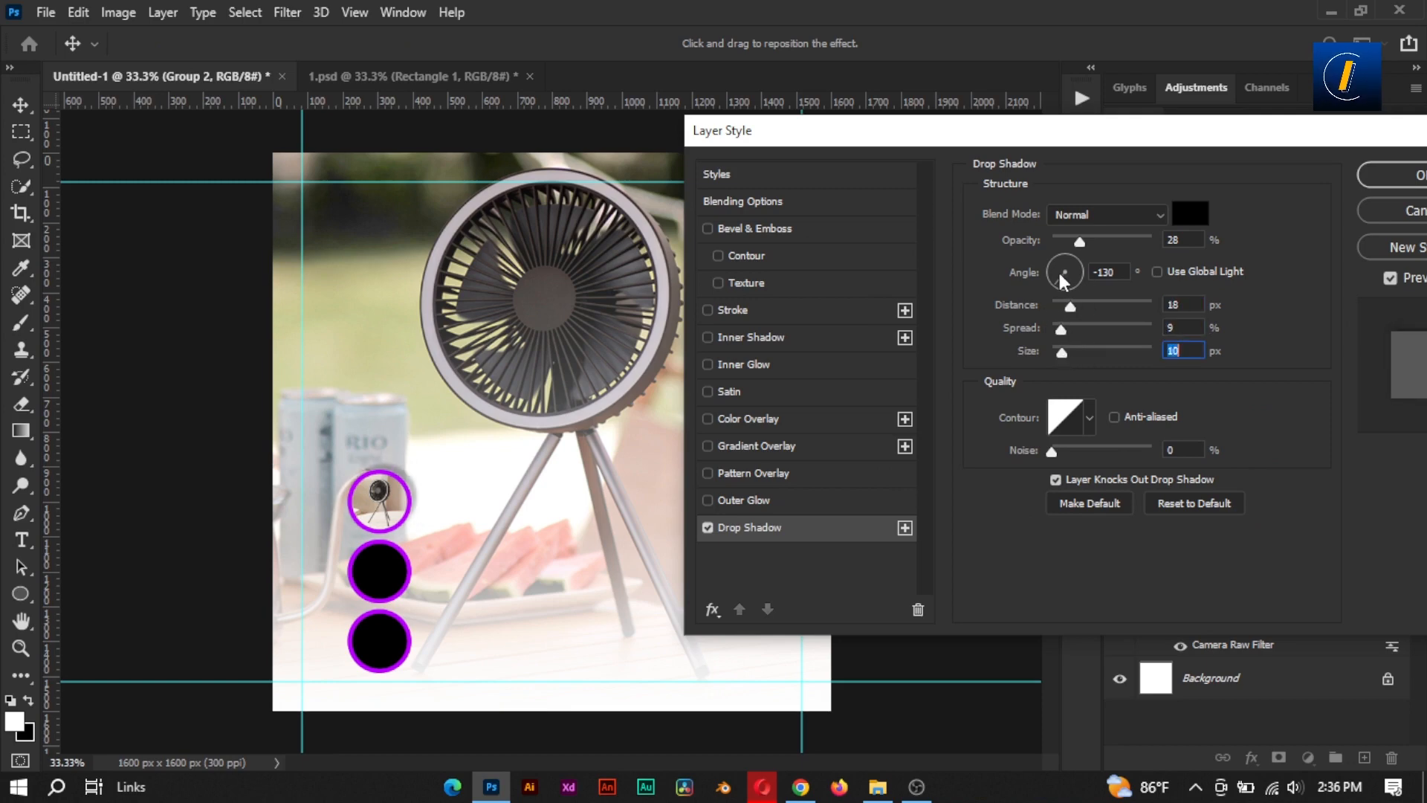
mouse_move(1059, 270)
left_mouse_down()
mouse_move(1060, 257)
mouse_move(1075, 279)
left_mouse_up()
left_click(1069, 350)
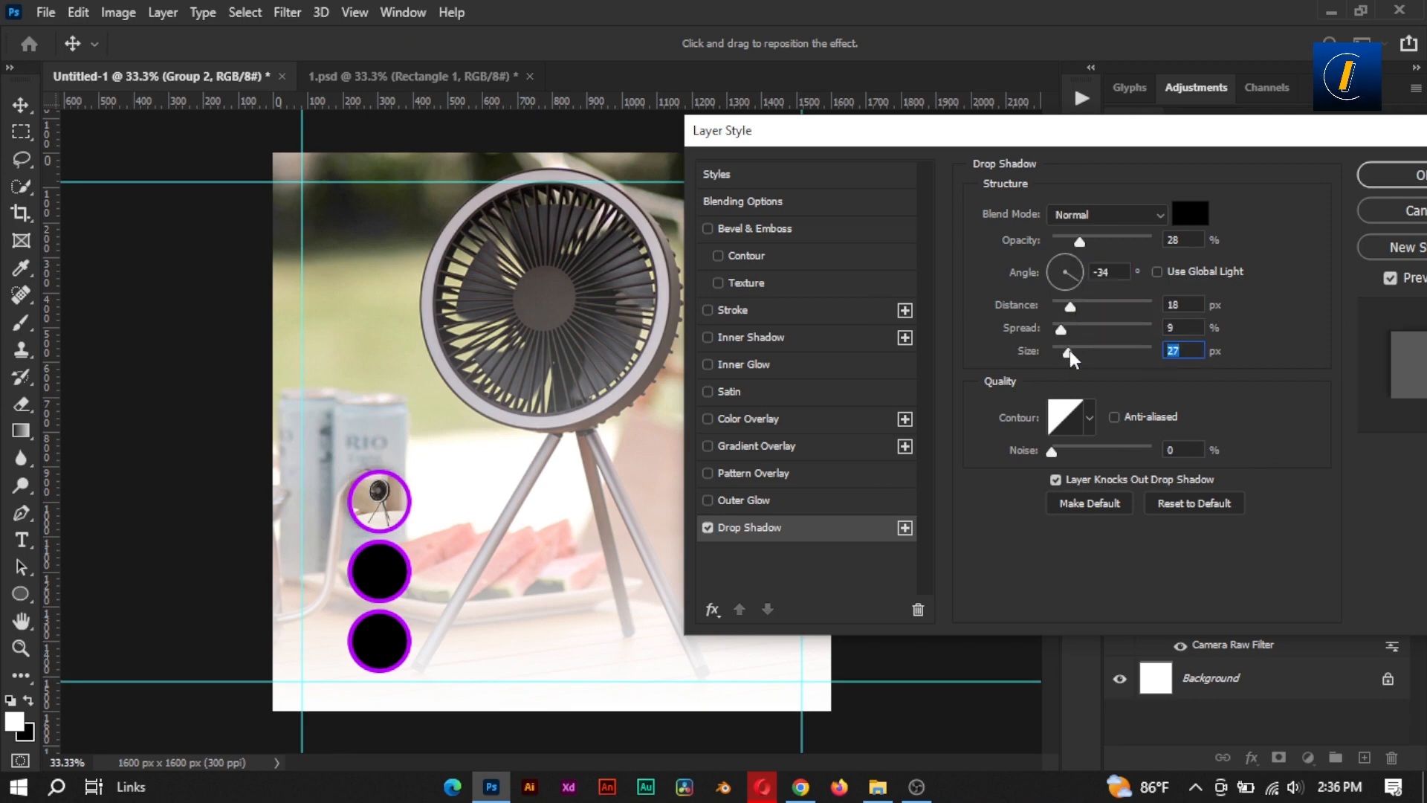
left_click_drag(1086, 243, 1098, 241)
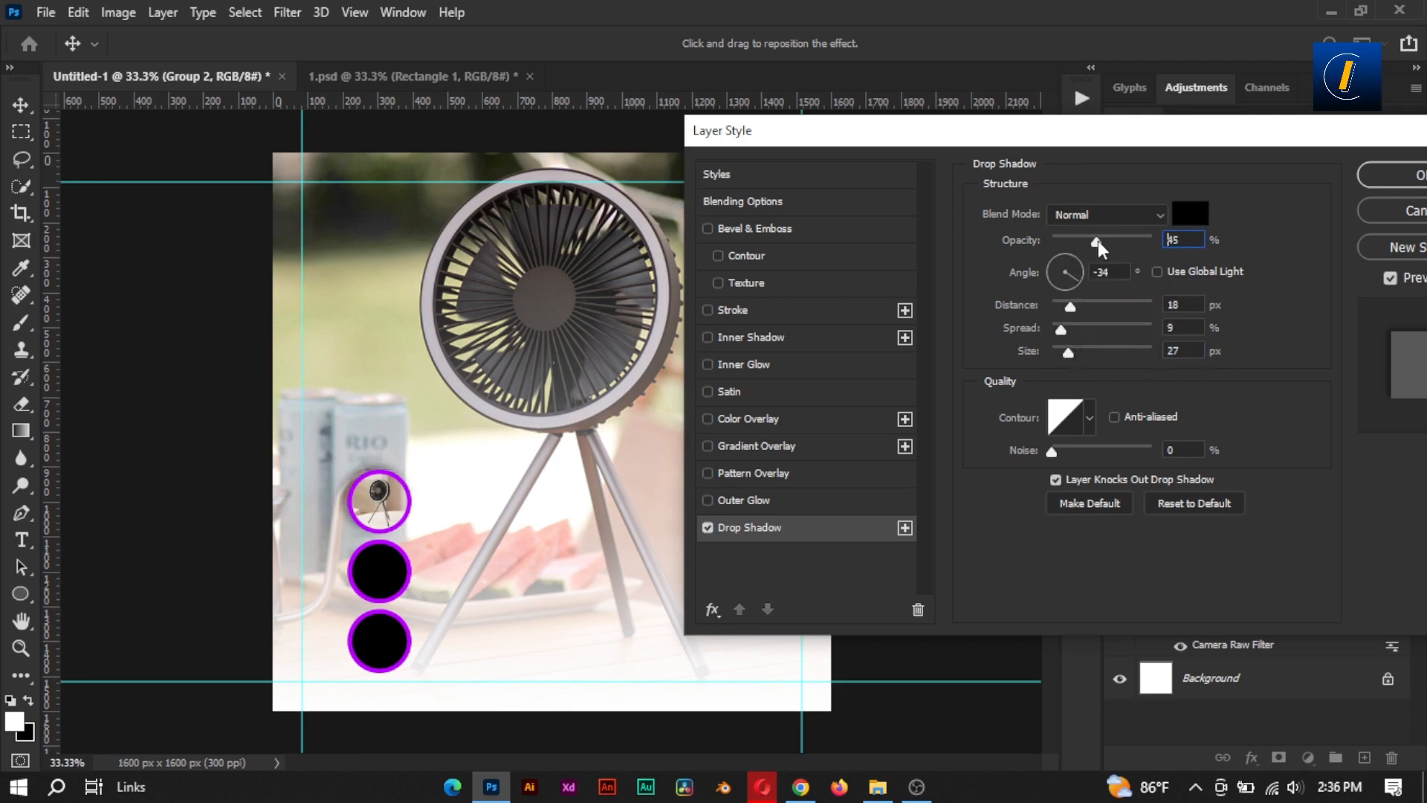
Refine the drop shadow to 23% opacity, 12 px distance, 11% spread and 35 px size, compare it on and off, and apply it
left_click(1065, 305)
mouse_move(1065, 329)
left_mouse_down()
mouse_move(1087, 332)
mouse_move(1067, 330)
mouse_move(1081, 351)
left_mouse_up()
mouse_move(1096, 241)
left_mouse_down()
mouse_move(1077, 239)
mouse_move(1085, 252)
left_mouse_up()
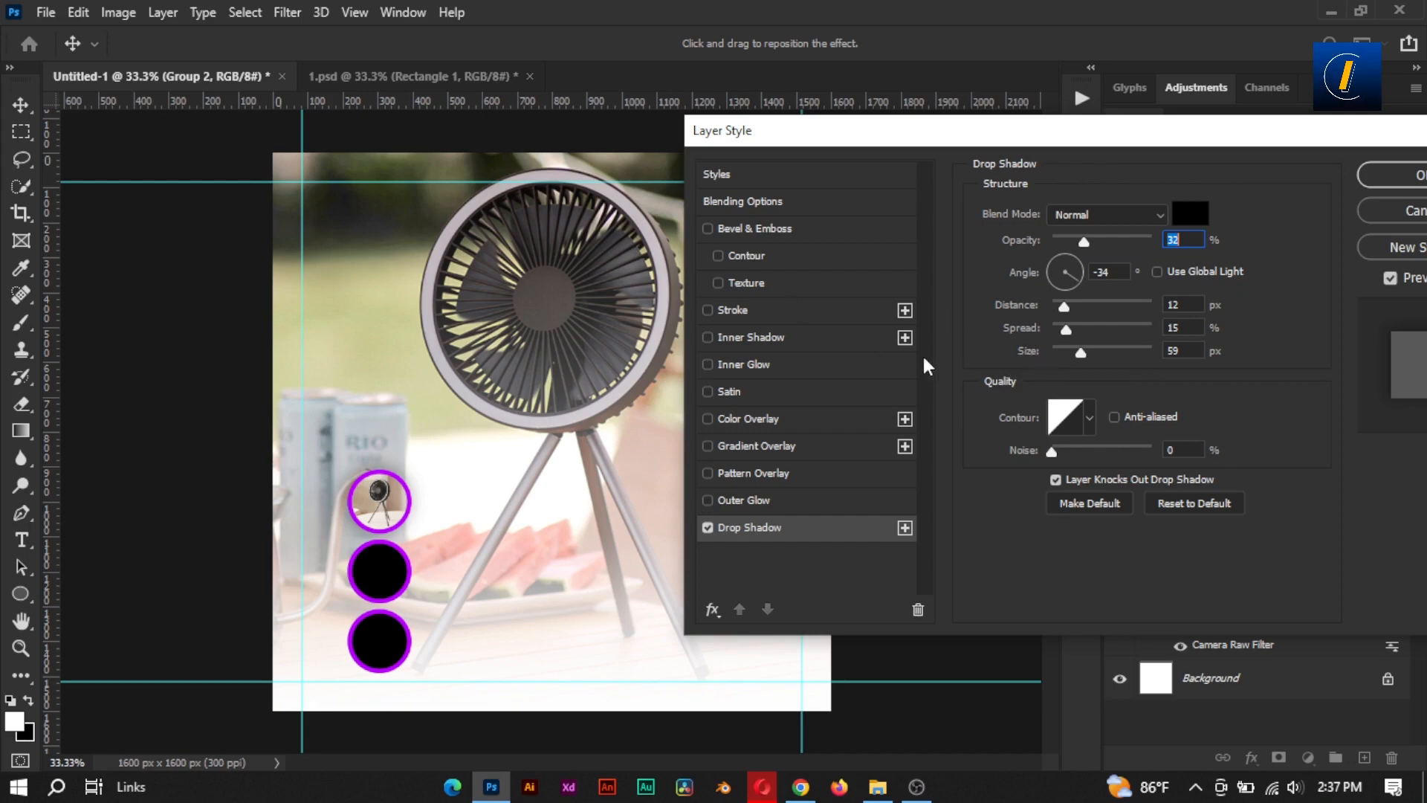
left_click_drag(1080, 347, 1065, 320)
left_click_drag(1095, 242, 1075, 240)
left_click(708, 527)
left_click(707, 527)
left_click(710, 527)
left_click(710, 528)
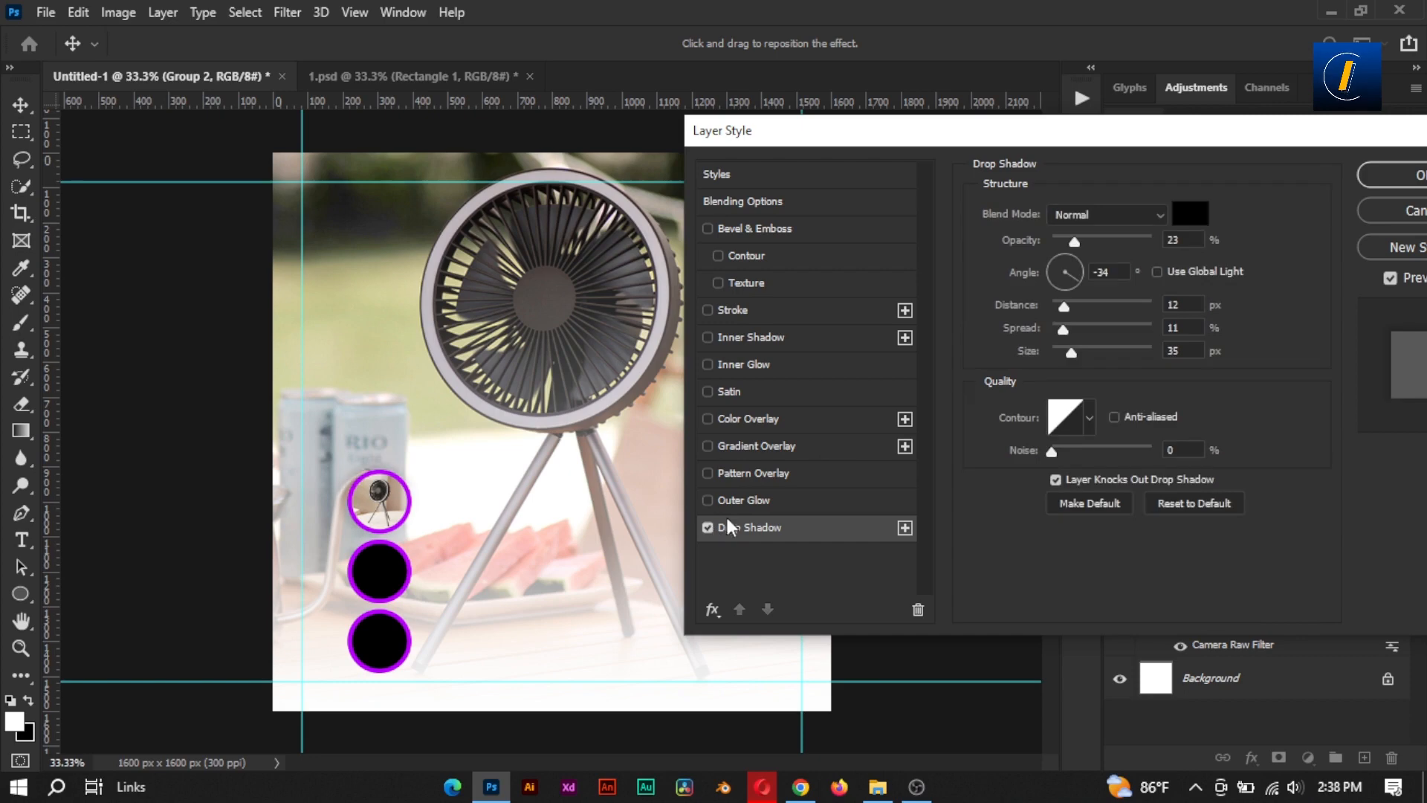
left_click(1386, 175)
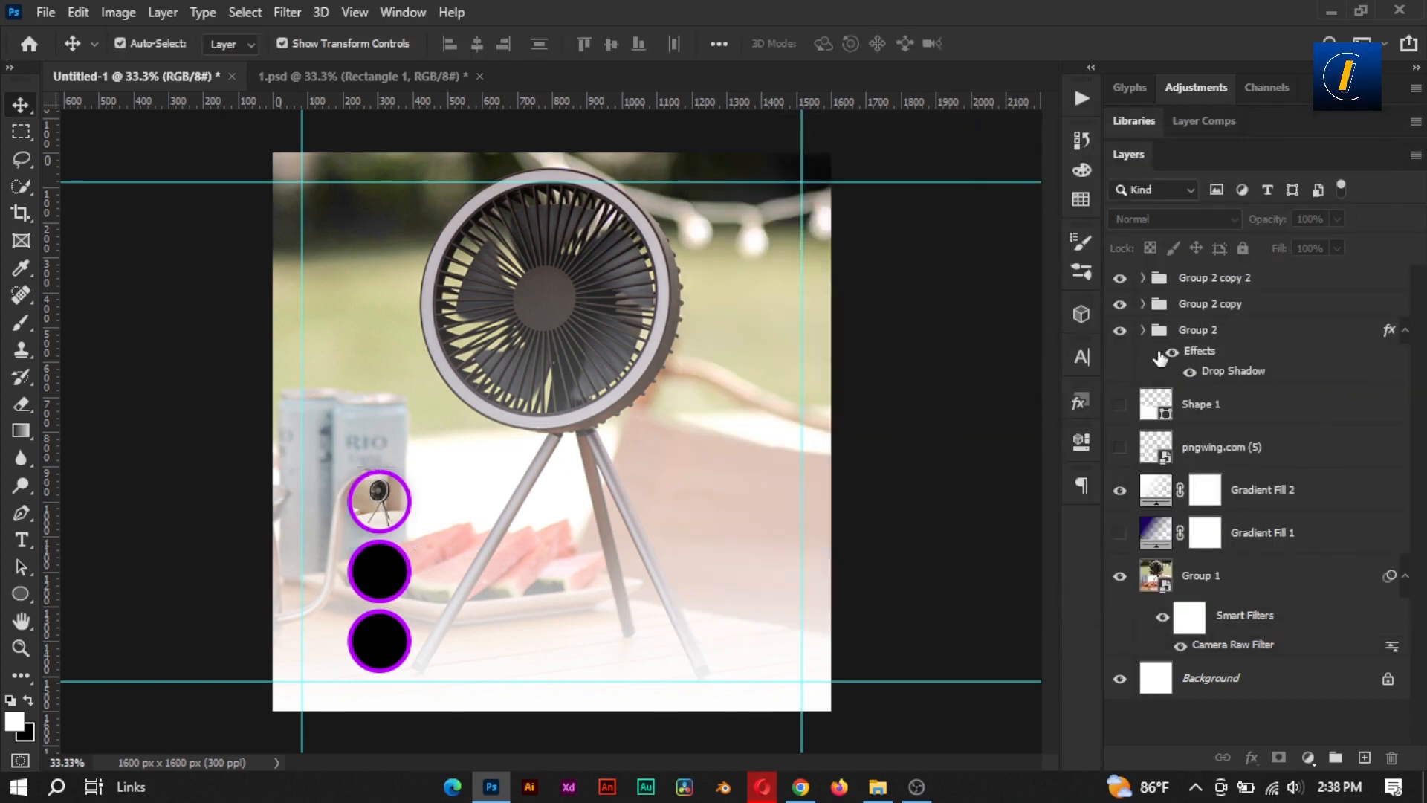
Copy the drop shadow style from Group 2 and paste it onto Group 2 copy and Group 2 copy 2
right_click(1226, 331)
left_click(1122, 587)
right_click(1208, 304)
left_click(1093, 604)
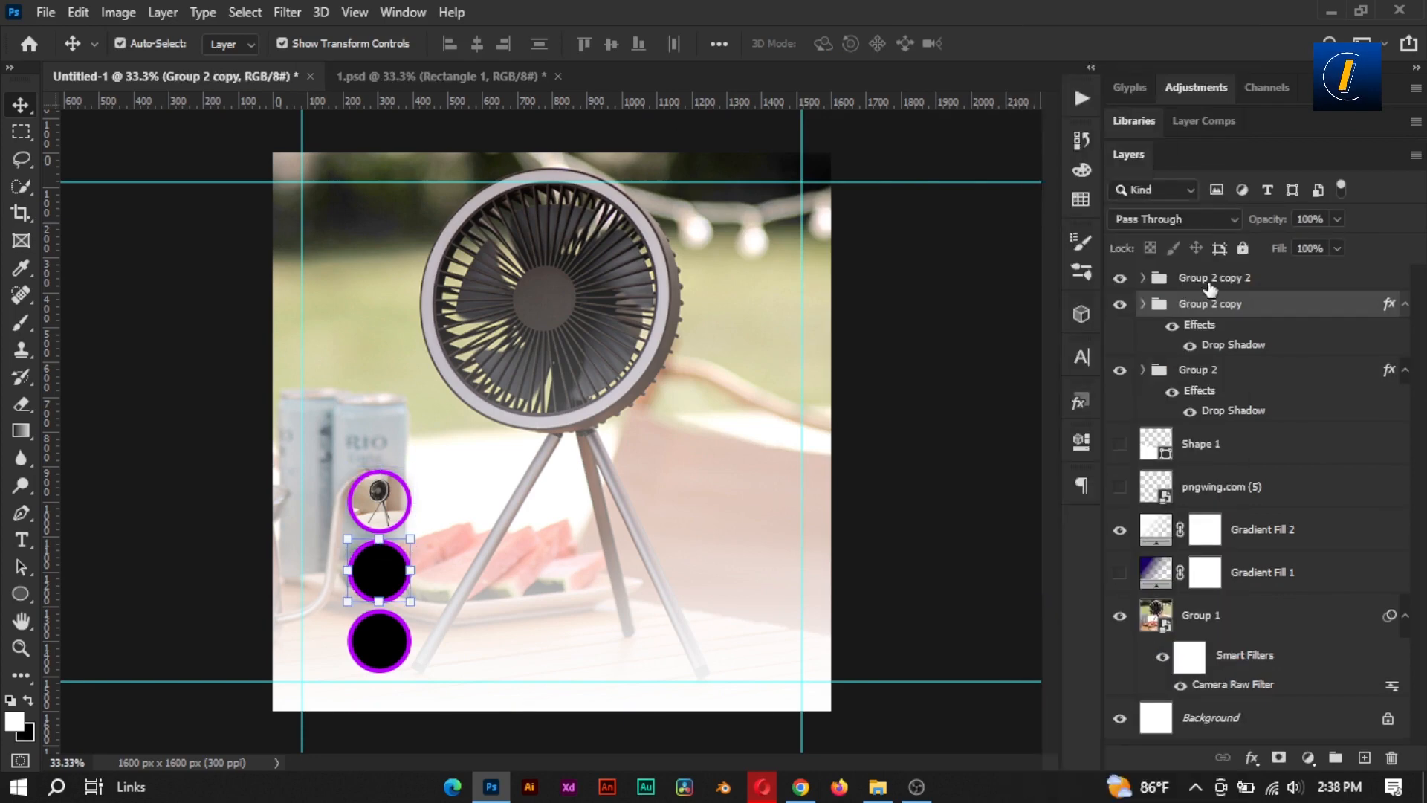
right_click(1208, 277)
left_click(1098, 605)
Scale down placed image 6, put it between the ring and black circle in Group 2 copy, and position it over the middle circle
left_click(1144, 344)
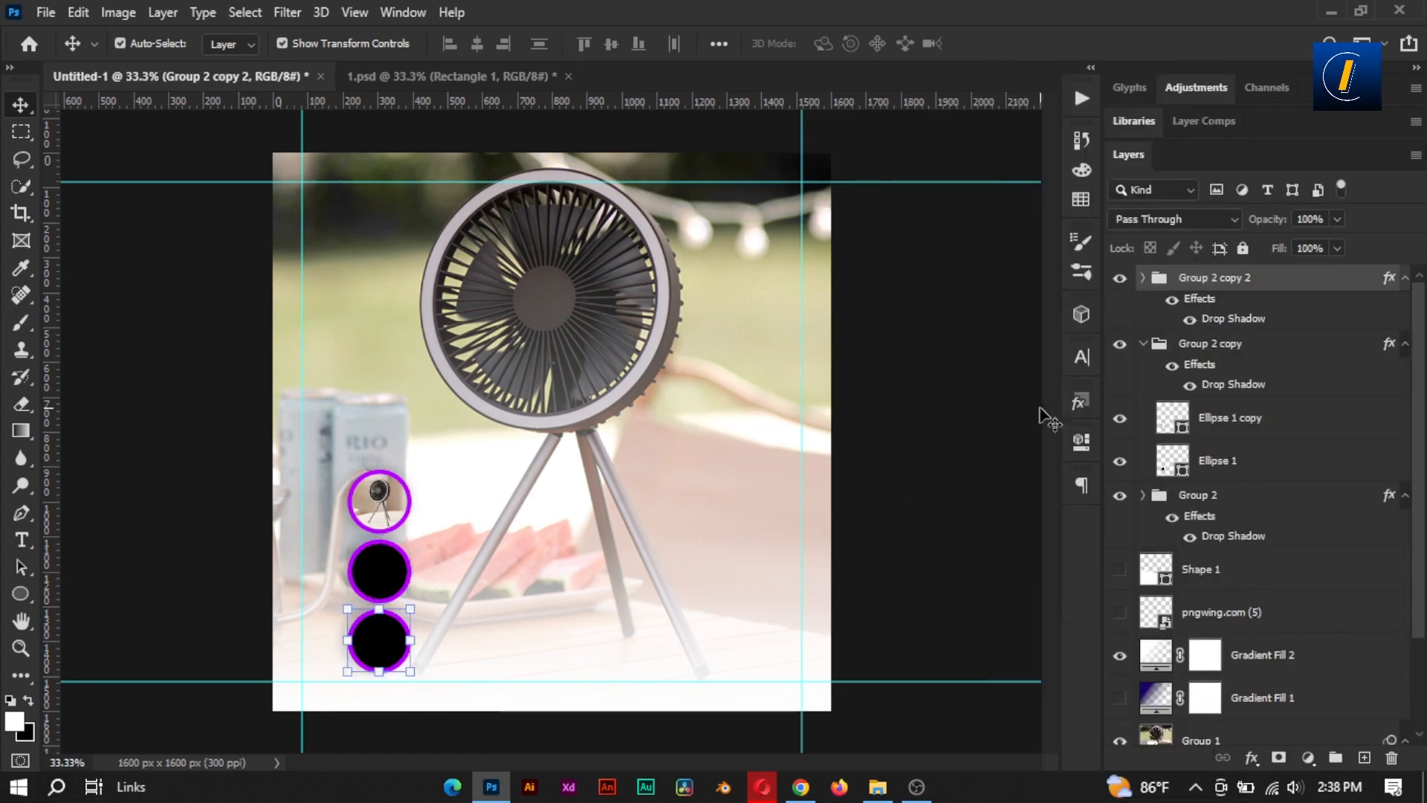
left_click(1189, 350)
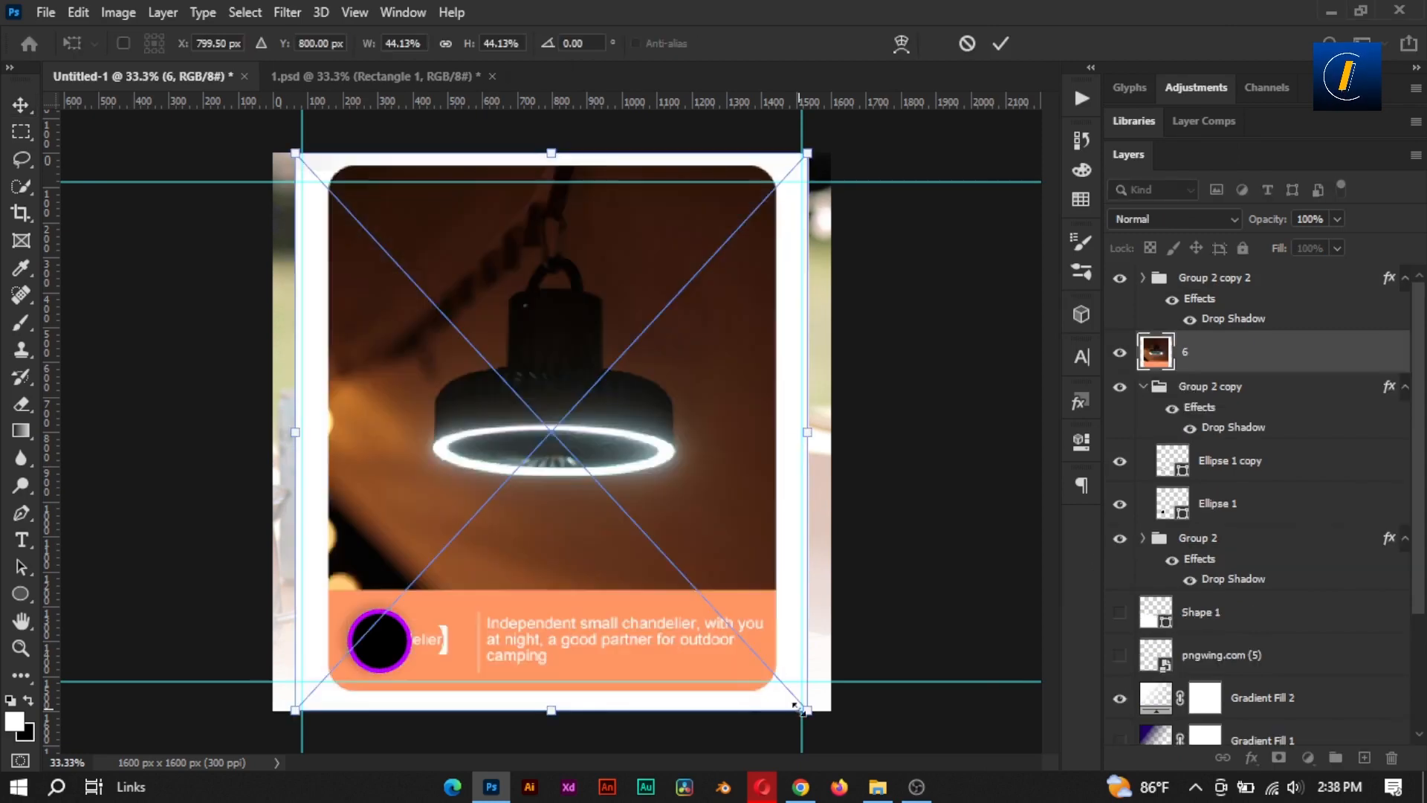
left_click_drag(807, 689, 606, 502)
key("Return")
left_click_drag(1219, 352, 1256, 482)
left_click_drag(568, 454, 417, 608)
Clip image 6 to the middle black circle and scale it to about 5.97% so the lamp fits inside the ring
right_click(1216, 483)
left_click(1049, 471)
key("ctrl+t")
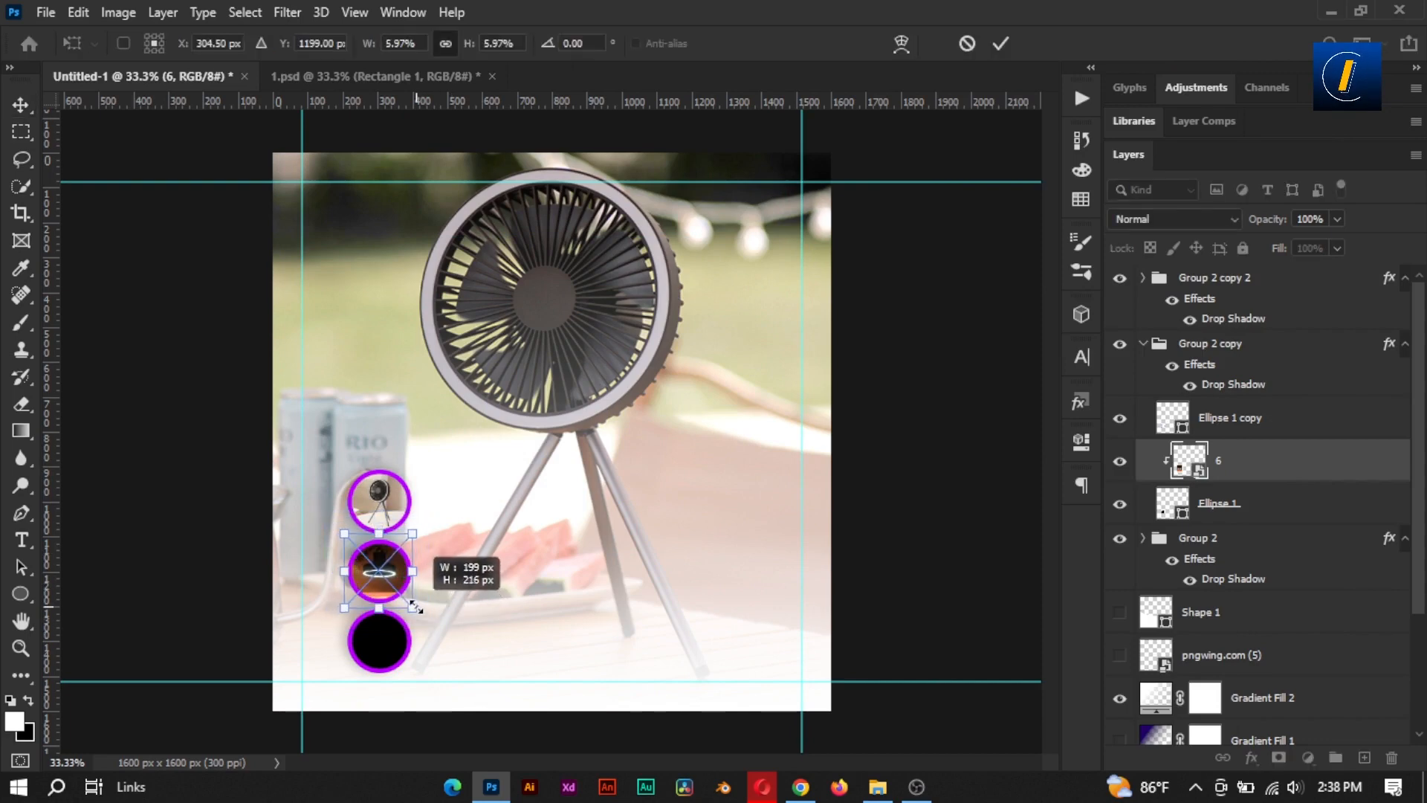
left_click(1001, 43)
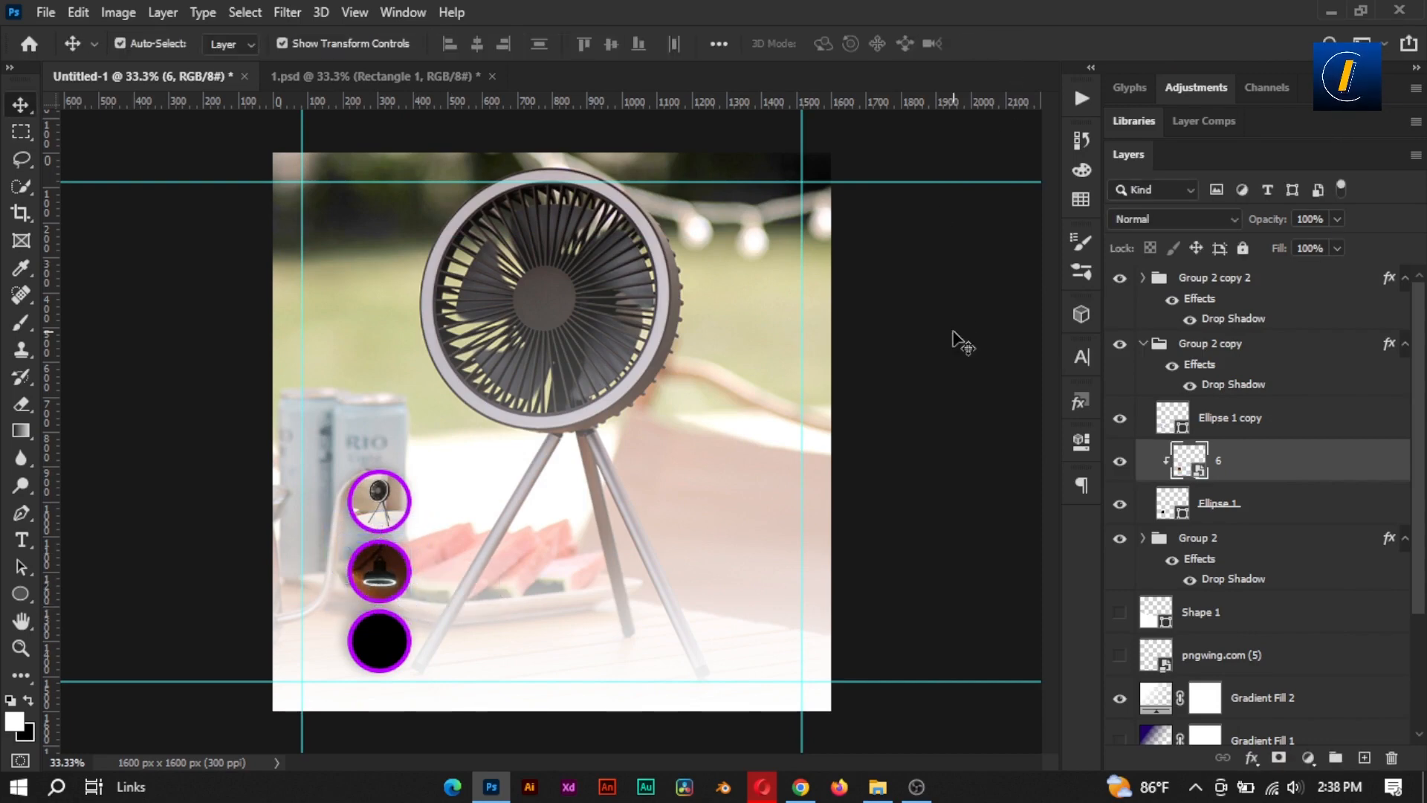
left_click(1235, 428)
left_click(1247, 462)
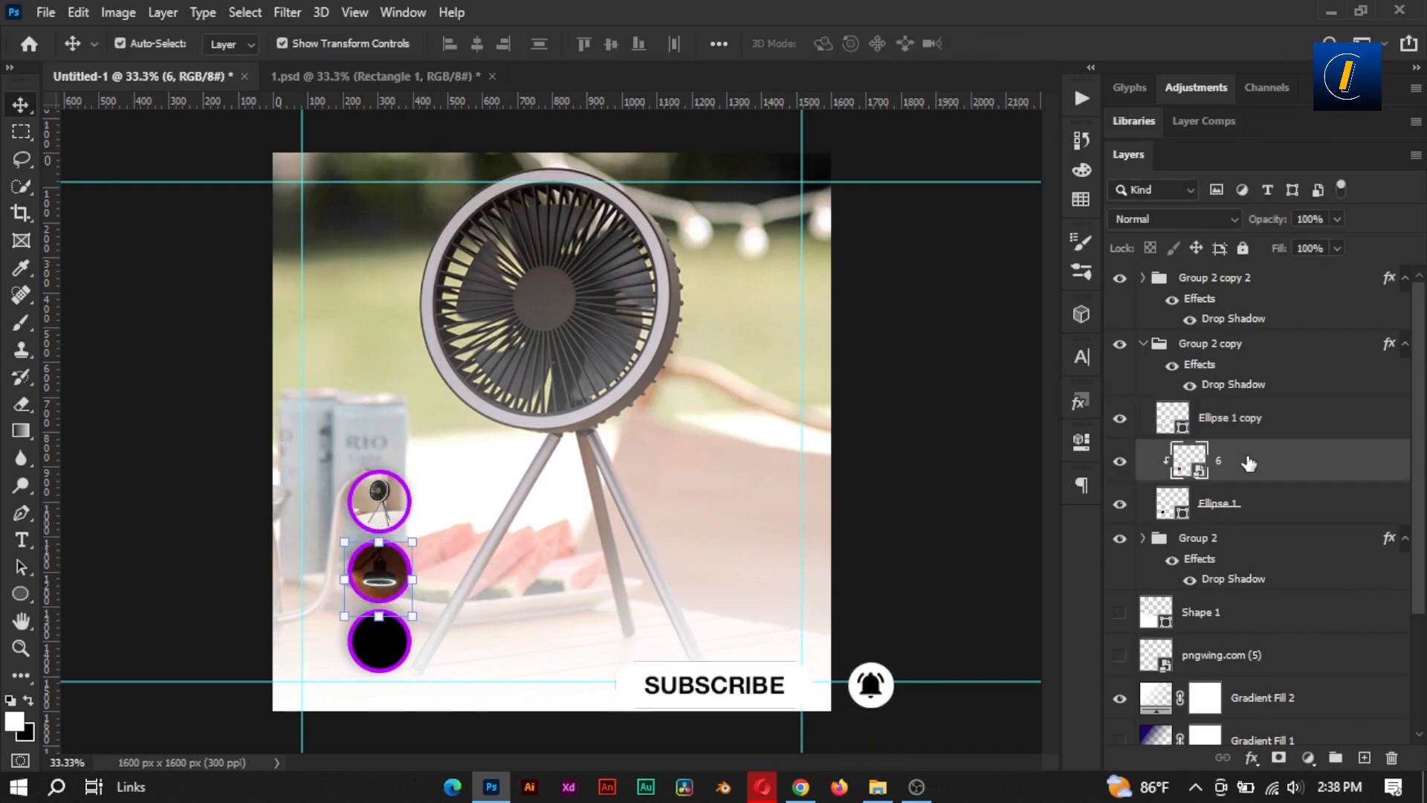
left_click(983, 468)
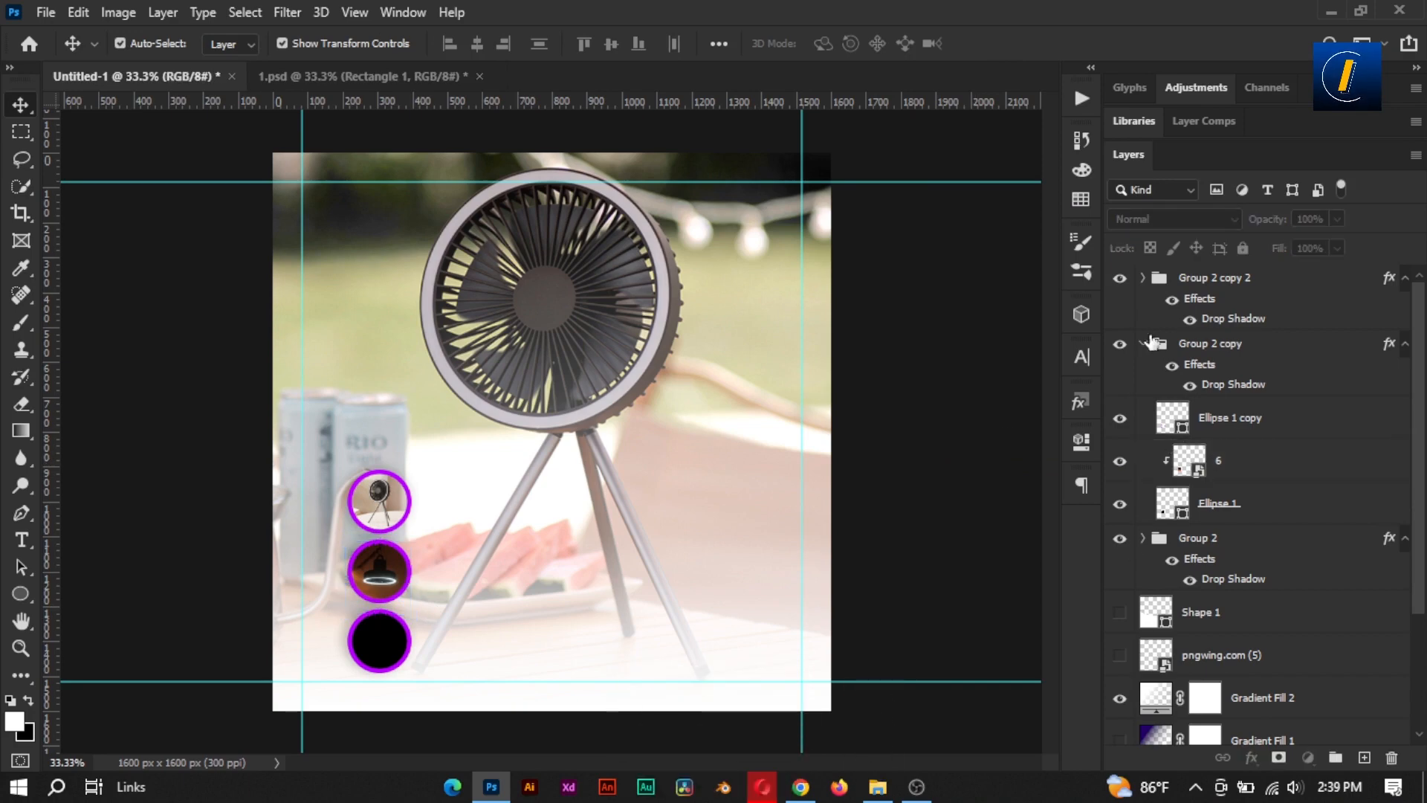
Place image 4 and move its layer into Group 2 copy 2, between the purple ring and the black circle
left_click(1143, 344)
left_click(1143, 278)
left_click(1215, 278)
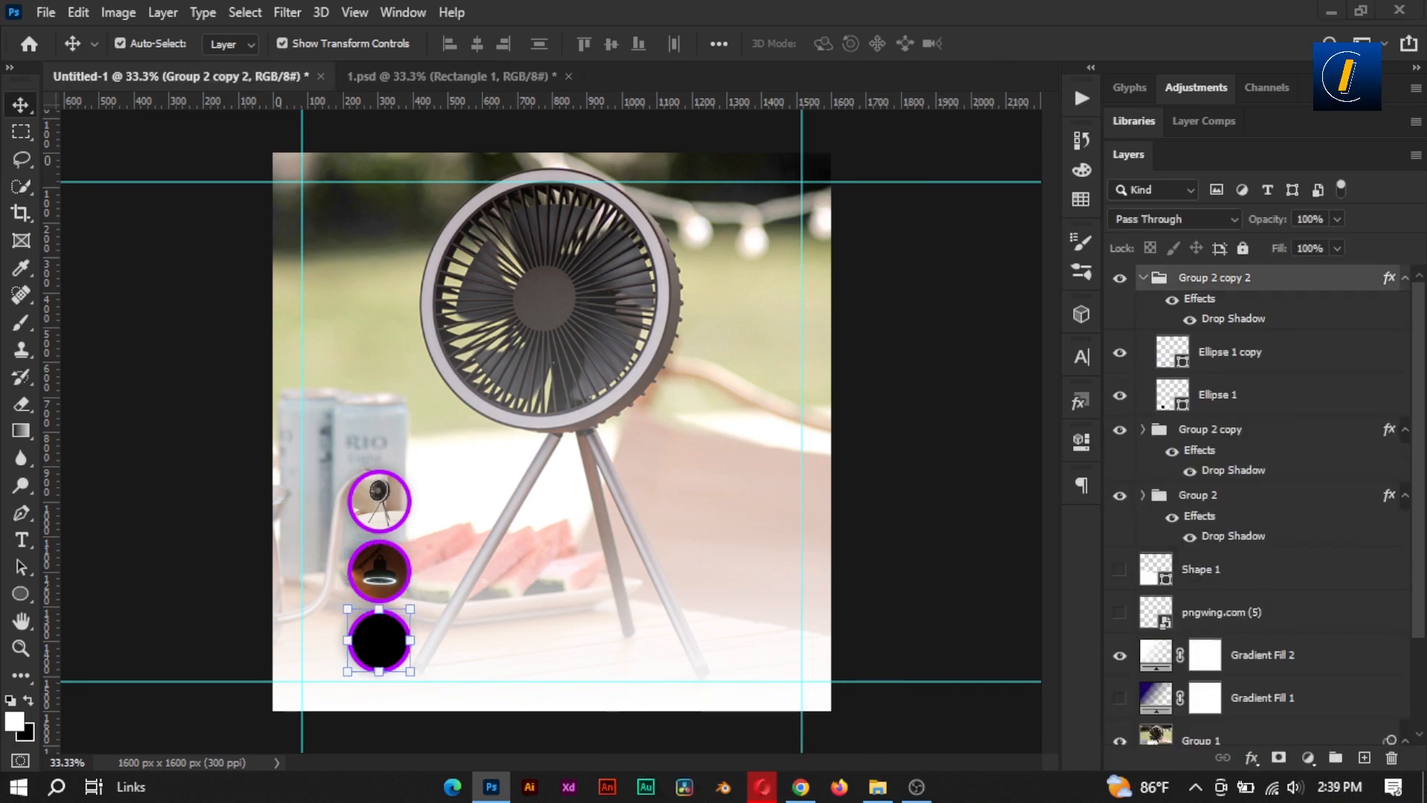
key("Return")
left_click_drag(1246, 298, 1246, 416)
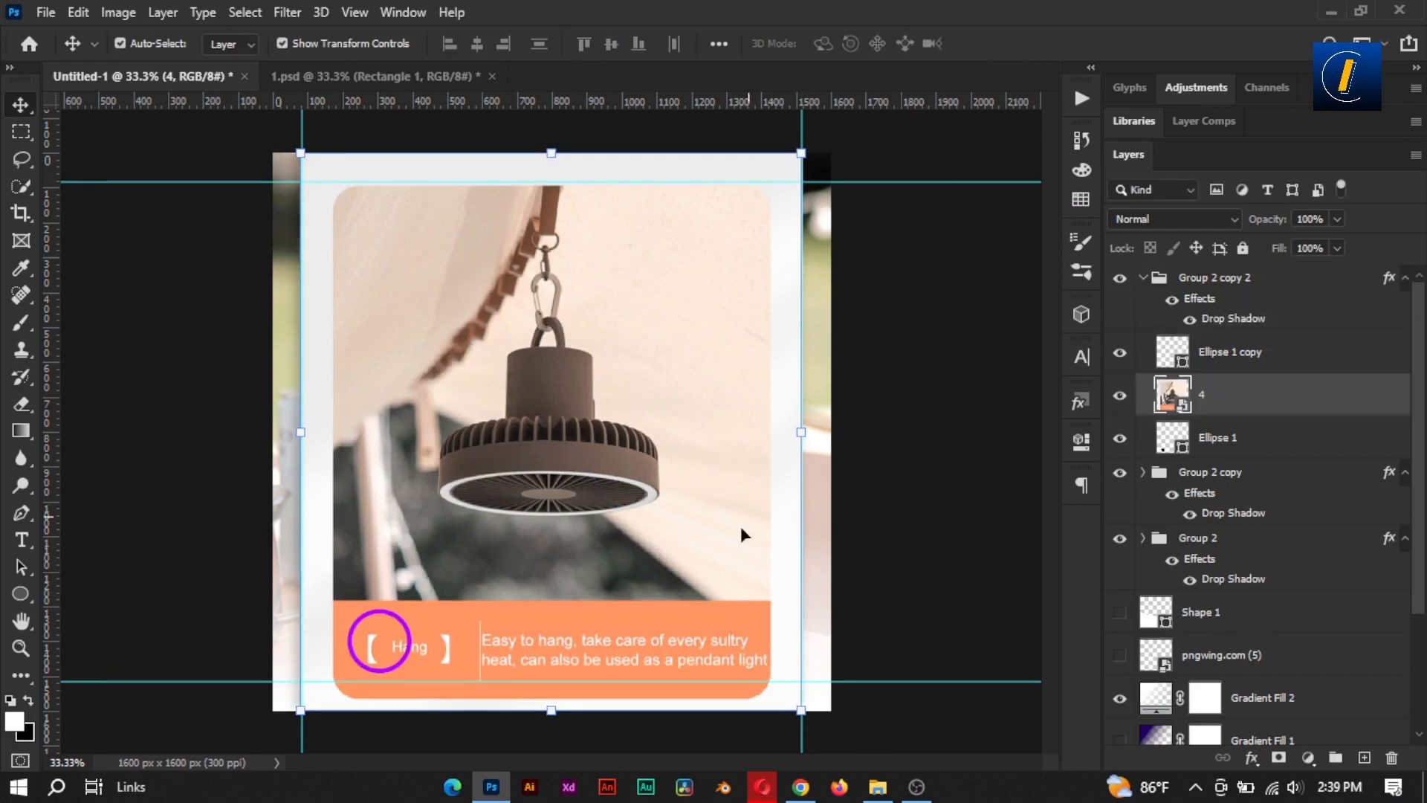
Scale image 4 to about 6.66%, position it over the bottom circle, and clip it to the black circle
left_click_drag(802, 710, 598, 483)
left_click_drag(556, 496, 382, 652)
key("Return")
right_click(1275, 395)
left_click(1071, 475)
Nudge clipped image 4 up and right to X 311 px, Y 1402.50 px inside the bottom circle, and deselect it
key("ctrl+t")
key("Up")
key("Up")
key("Up")
key("Up")
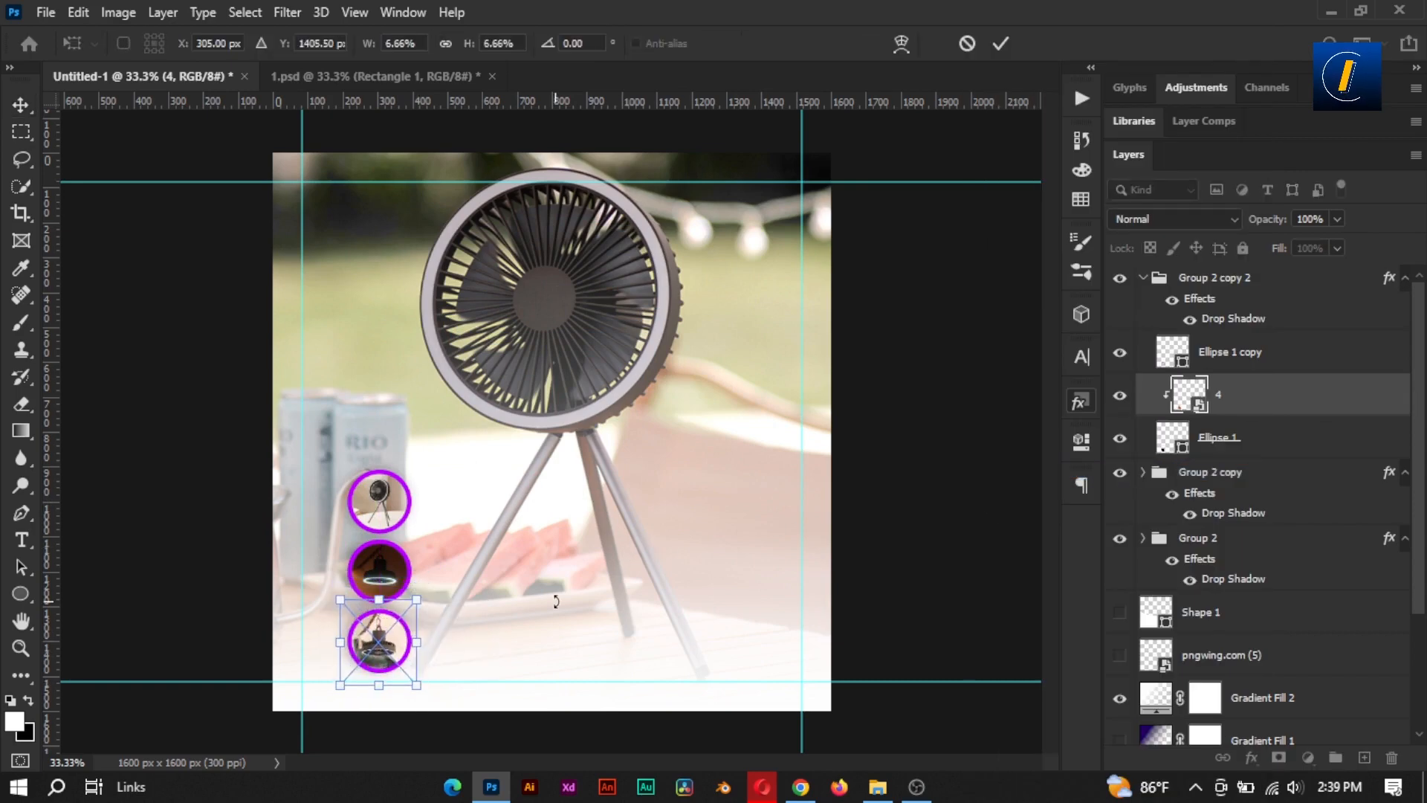
key("Right")
key("Right")
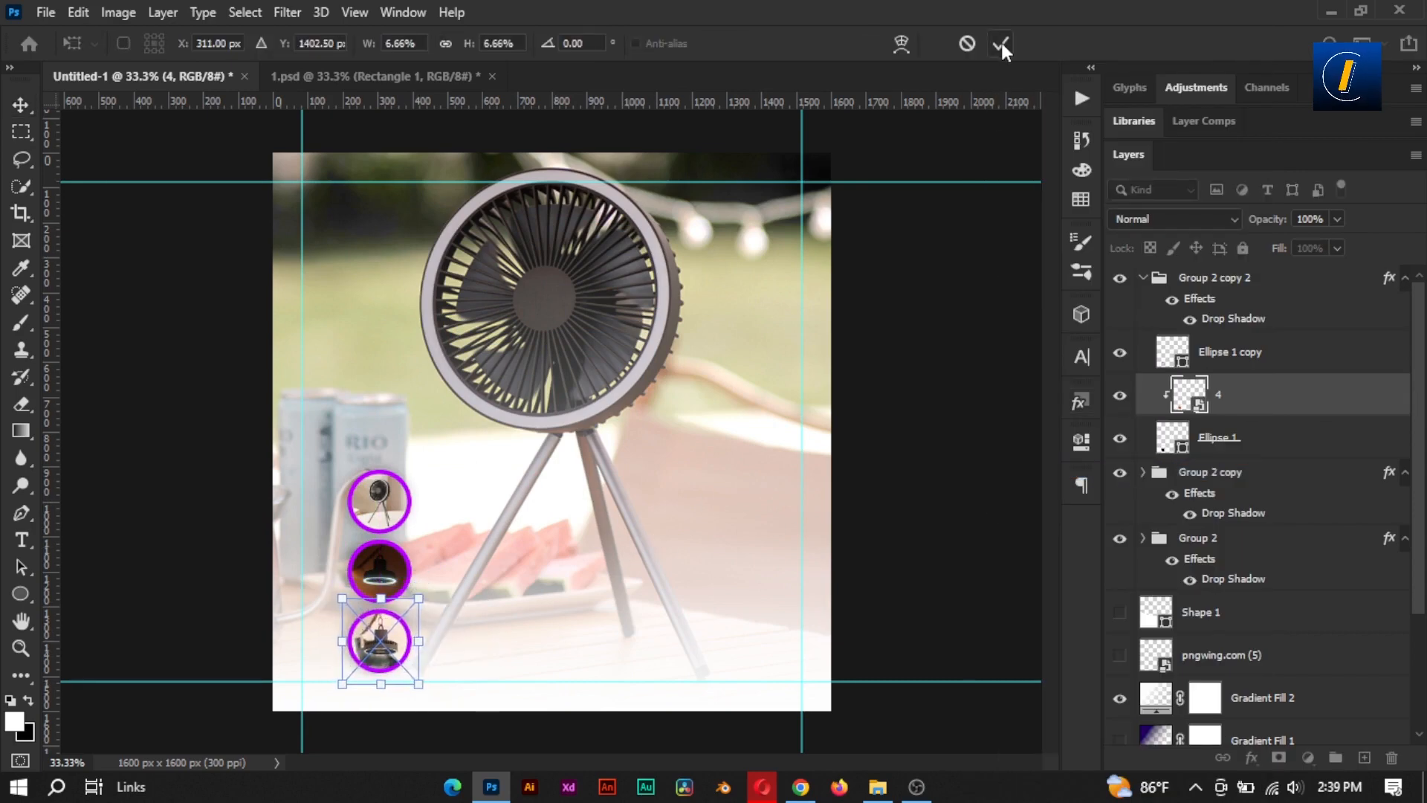
left_click(1000, 45)
left_click(970, 348)
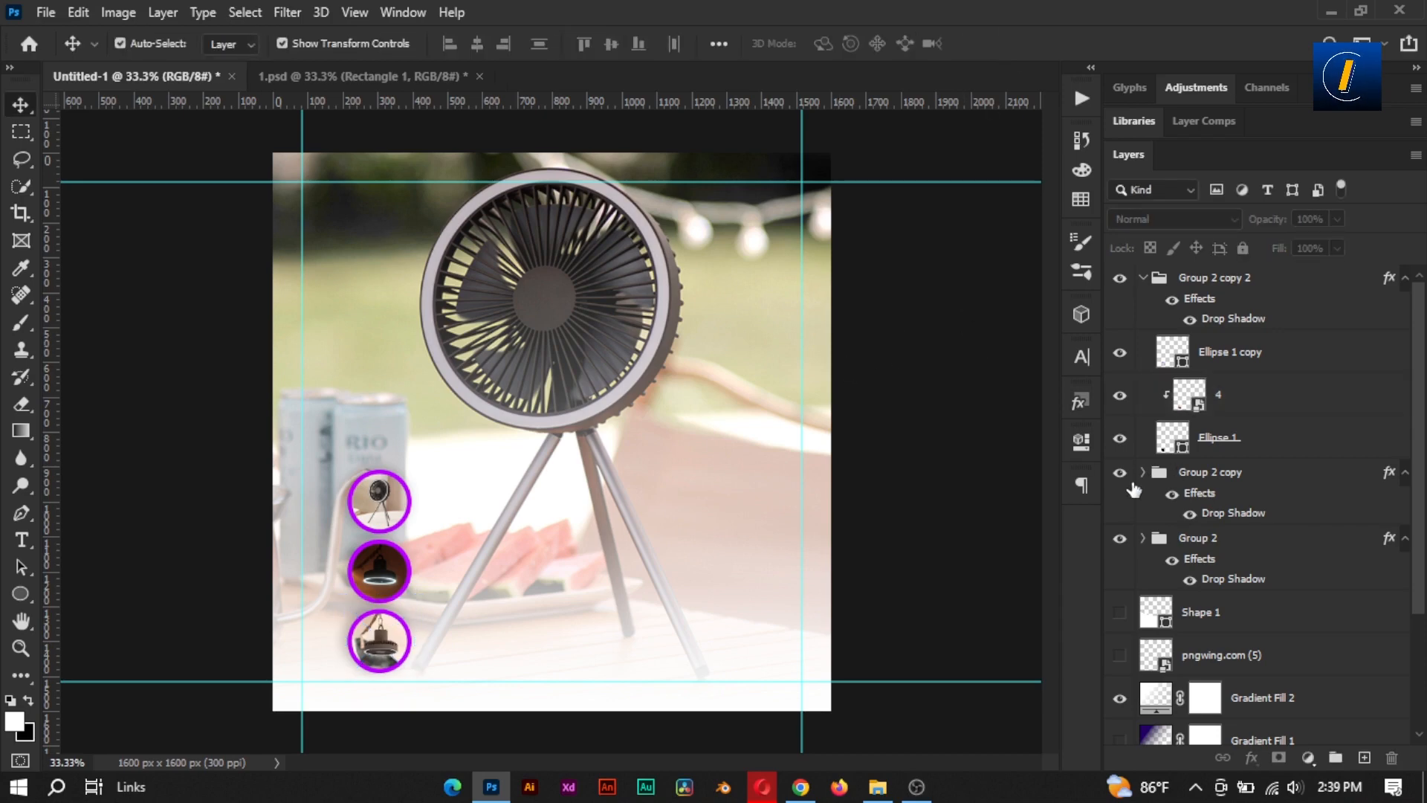
Add a linear purple-to-dark-blue gradient overlay at -90° and 150% scale to the bottom badge's ring
left_click(1258, 367)
left_click(1257, 401)
left_click(1253, 438)
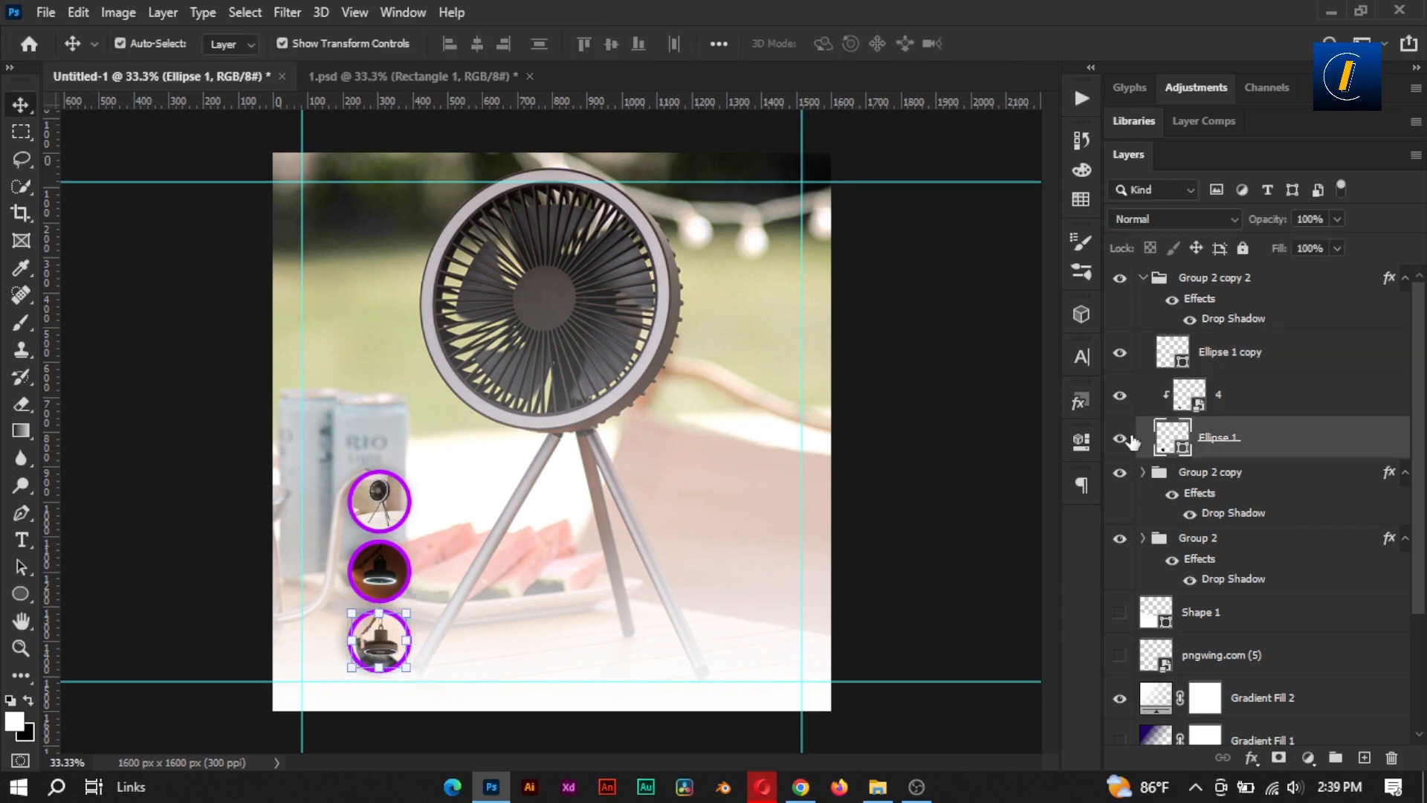
left_click(1236, 366)
double_click(1168, 364)
left_click(1347, 333)
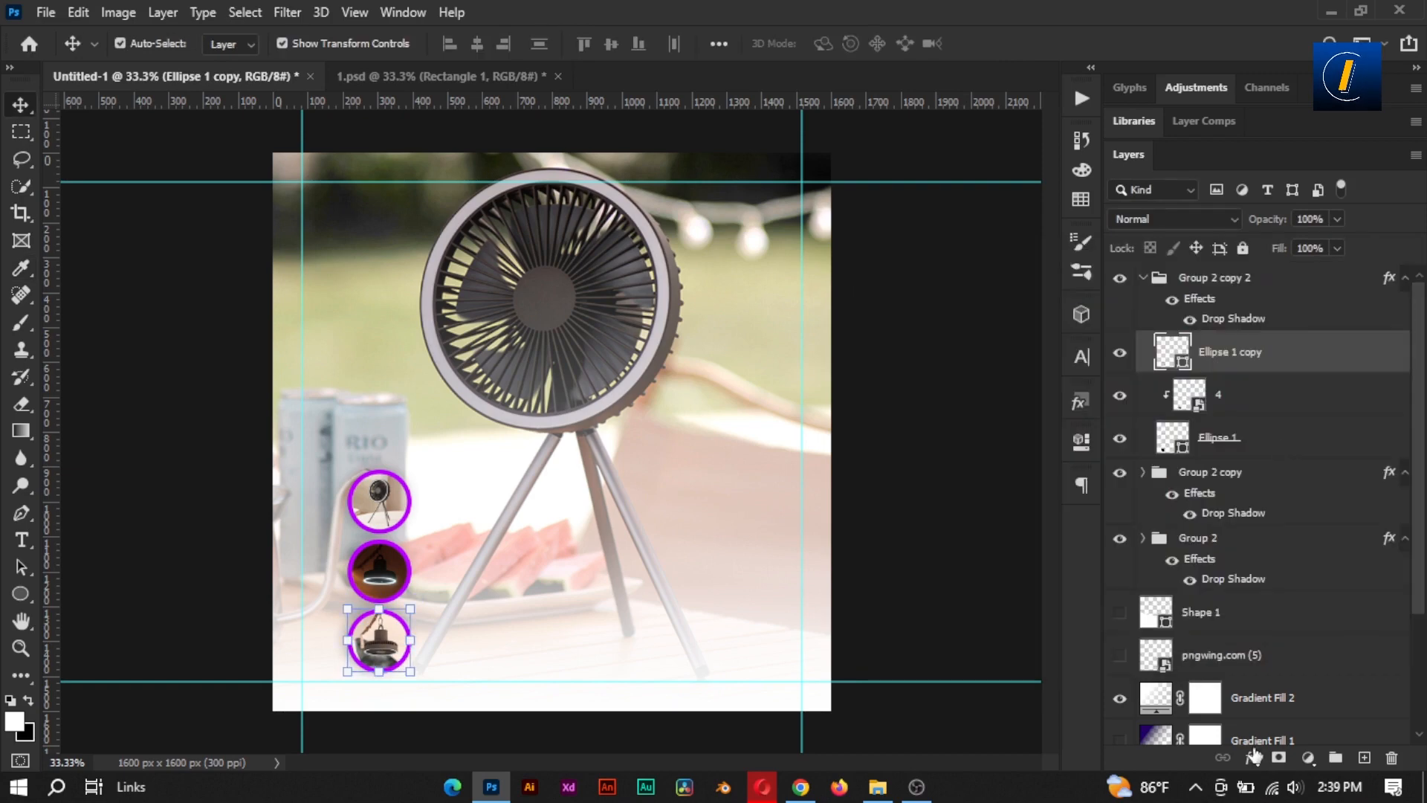
left_click(1252, 757)
left_click(1276, 687)
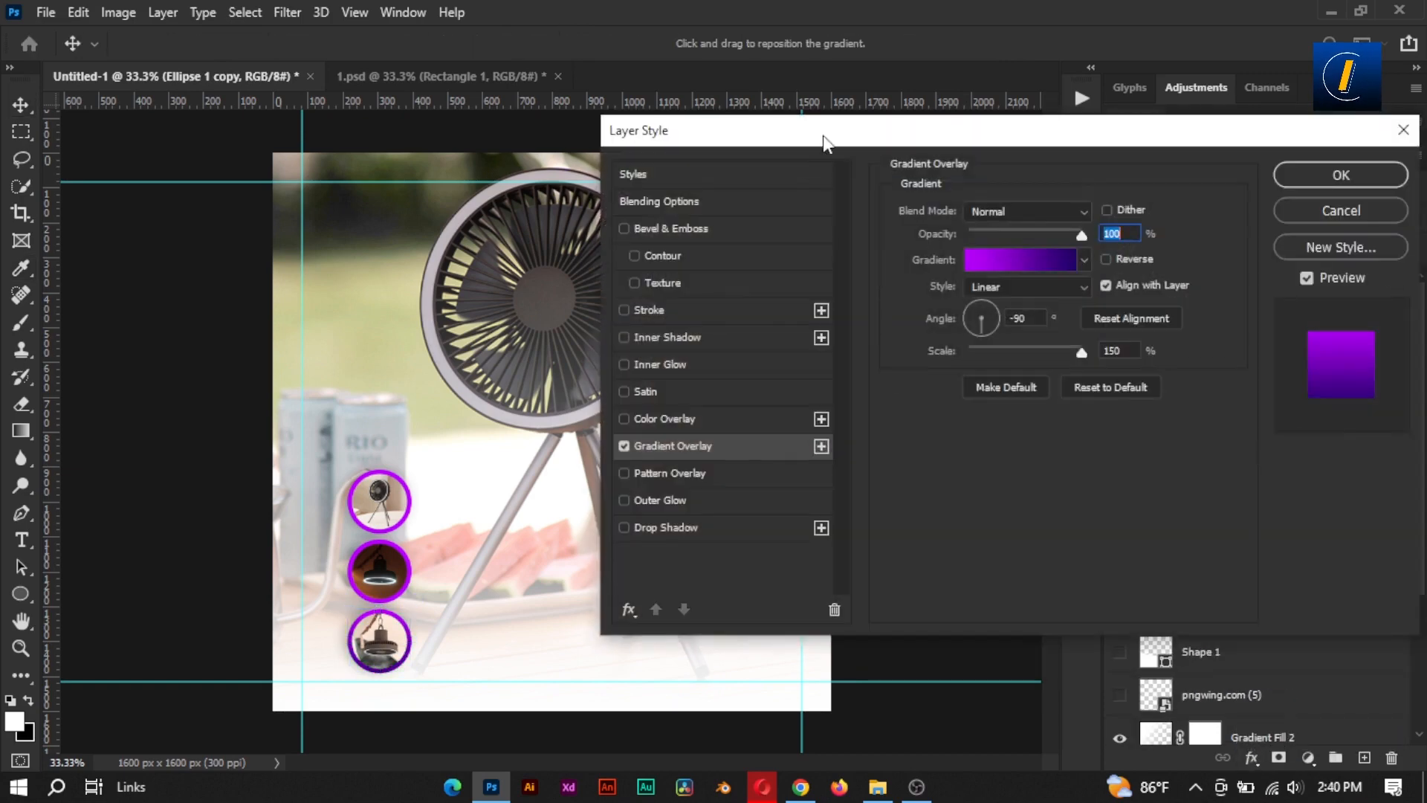
left_click_drag(823, 136, 922, 155)
left_click(1386, 188)
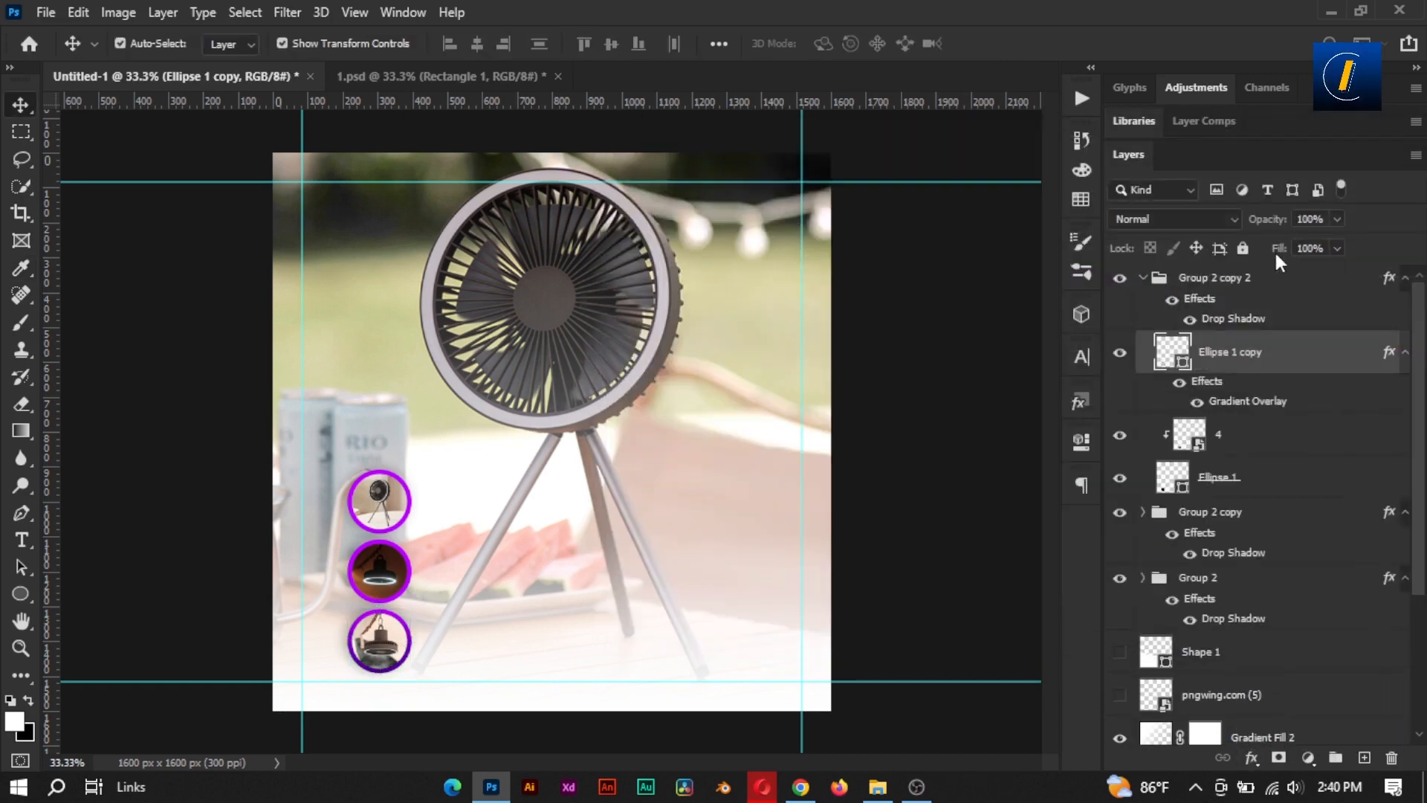
Add a linear purple-to-dark-blue gradient overlay at -90° and 150% scale to the middle badge's ring
left_click(1142, 279)
left_click(1143, 344)
left_click(1234, 417)
left_click(1252, 758)
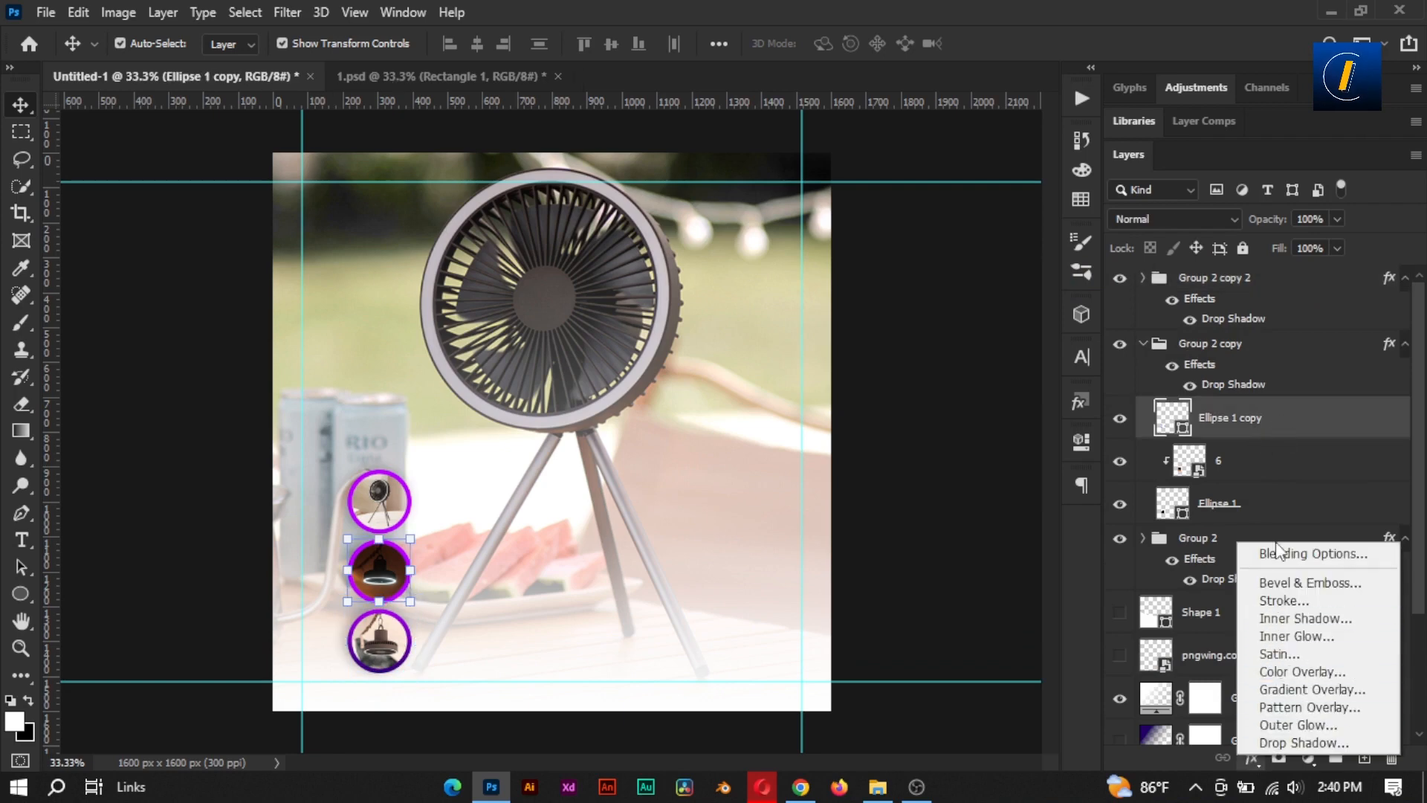
left_click(1305, 689)
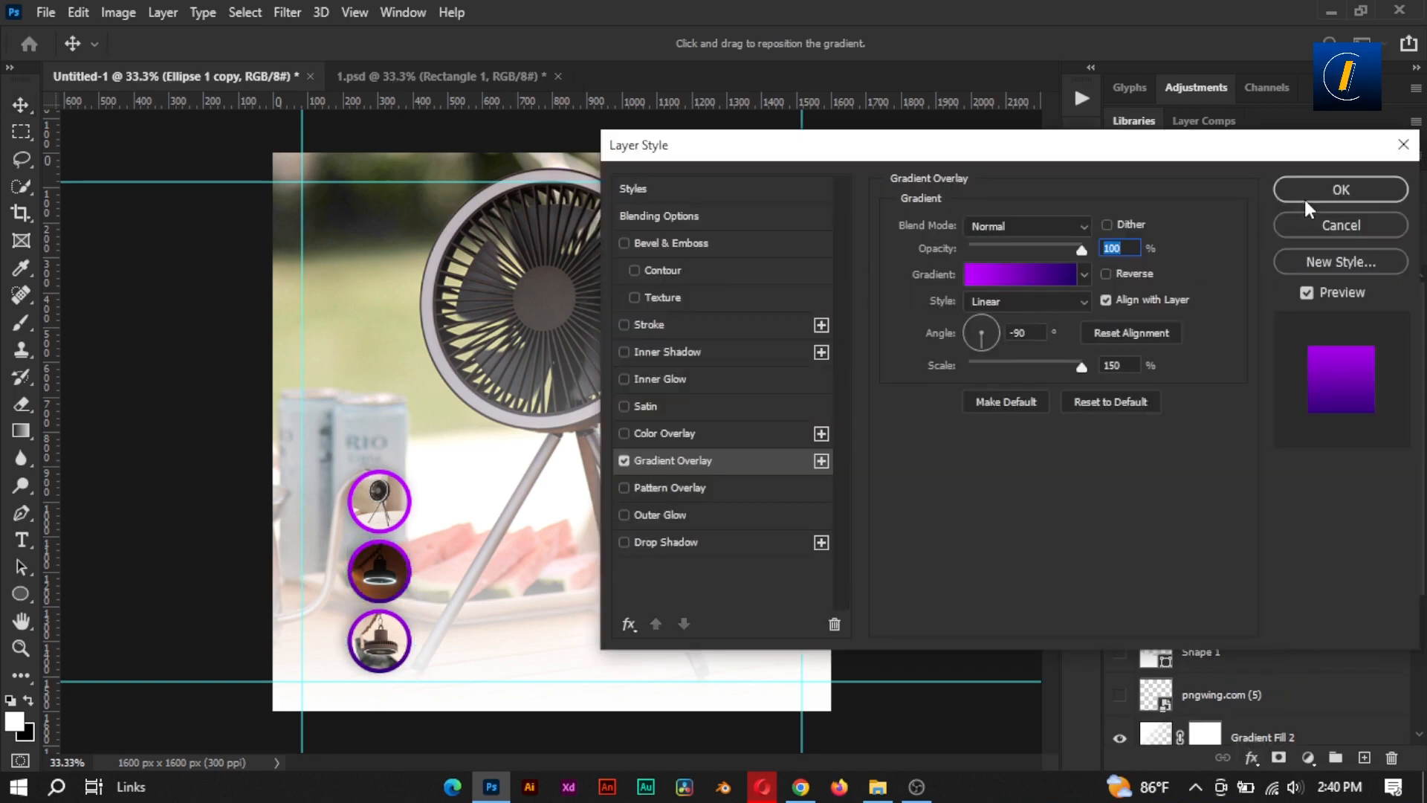
left_click(1306, 195)
left_click(1143, 344)
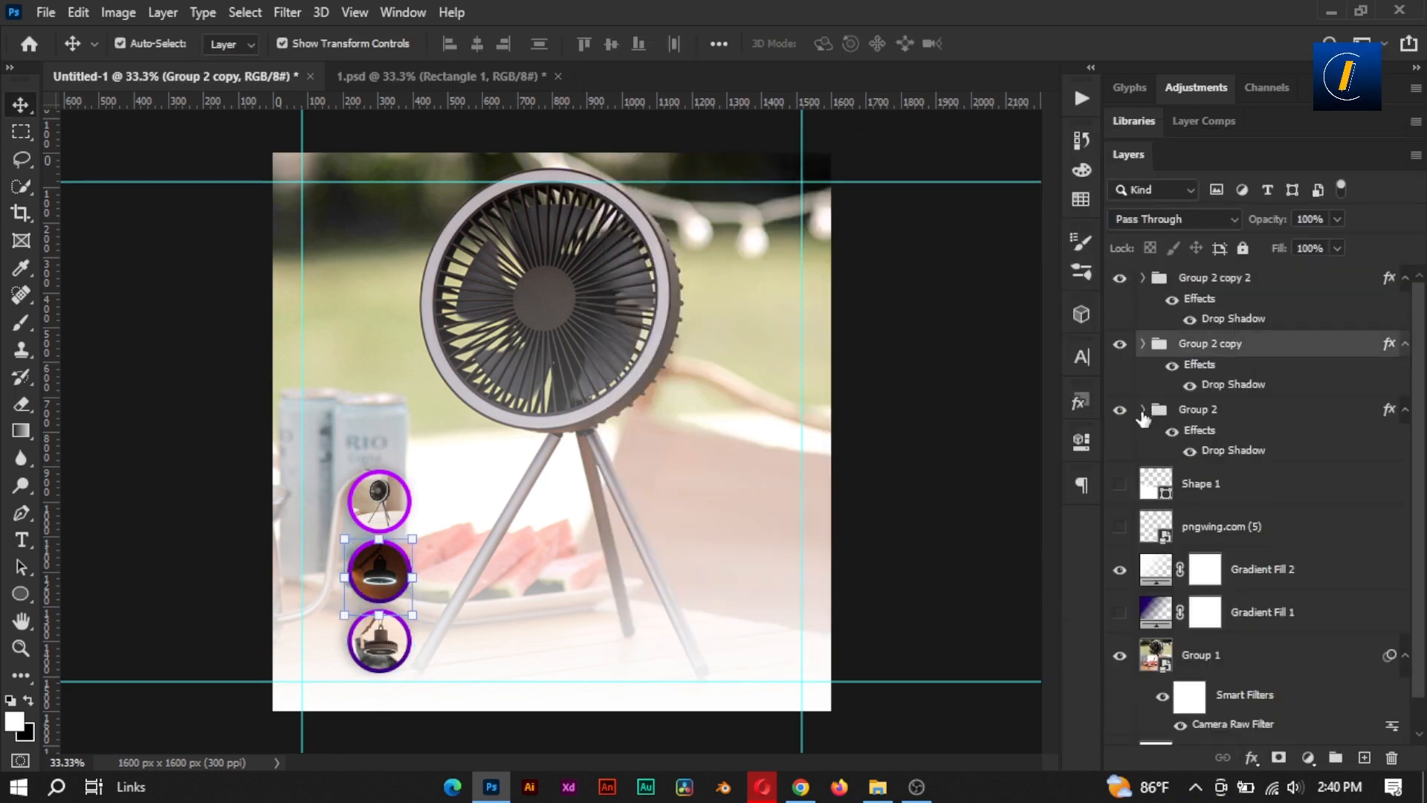
Apply the same purple-to-dark-blue gradient overlay to the top badge's ring in Group 2
left_click(1143, 410)
left_click(1230, 484)
left_click(1252, 757)
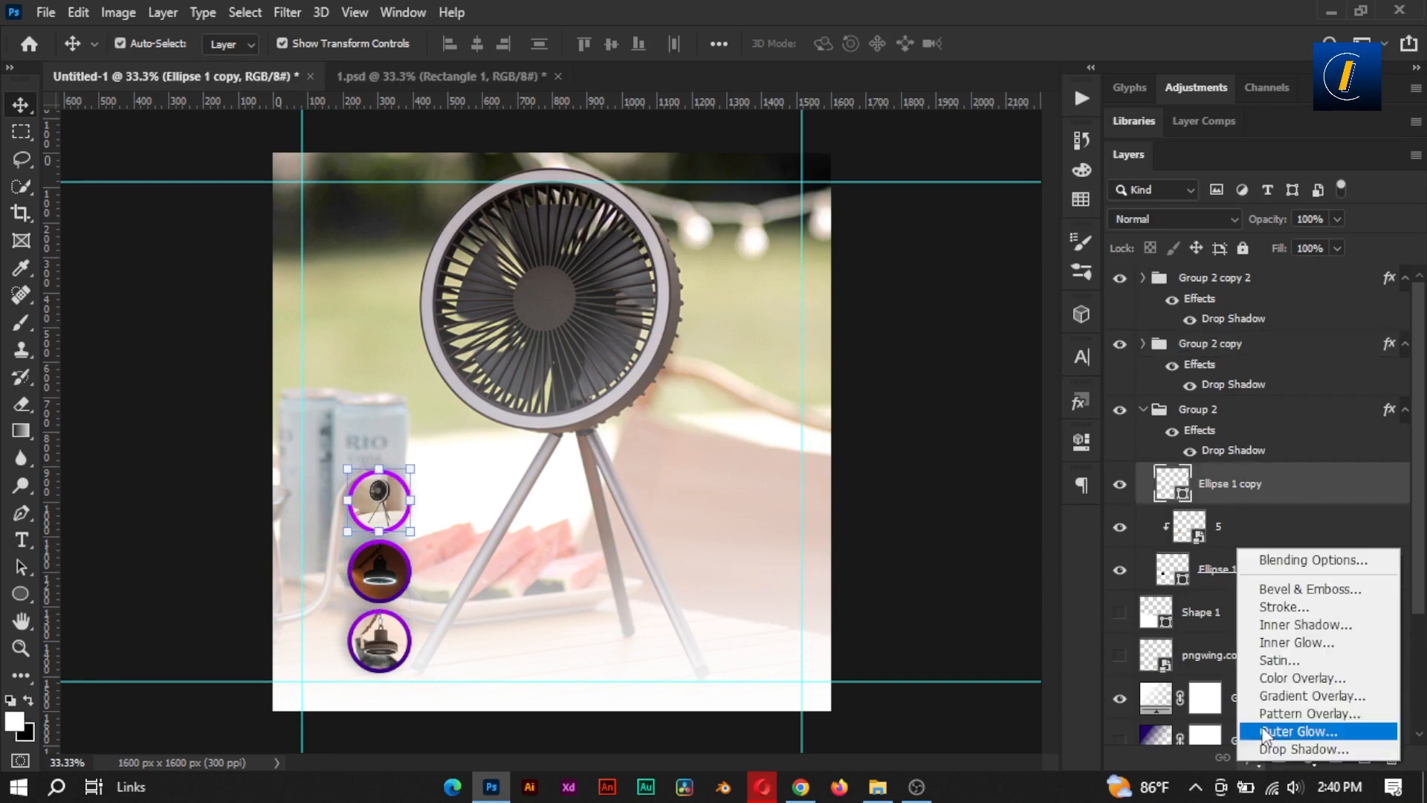
left_click(1278, 697)
left_click(1300, 195)
Deselect the ring layer and clear the margin guides from the canvas
left_click(924, 350)
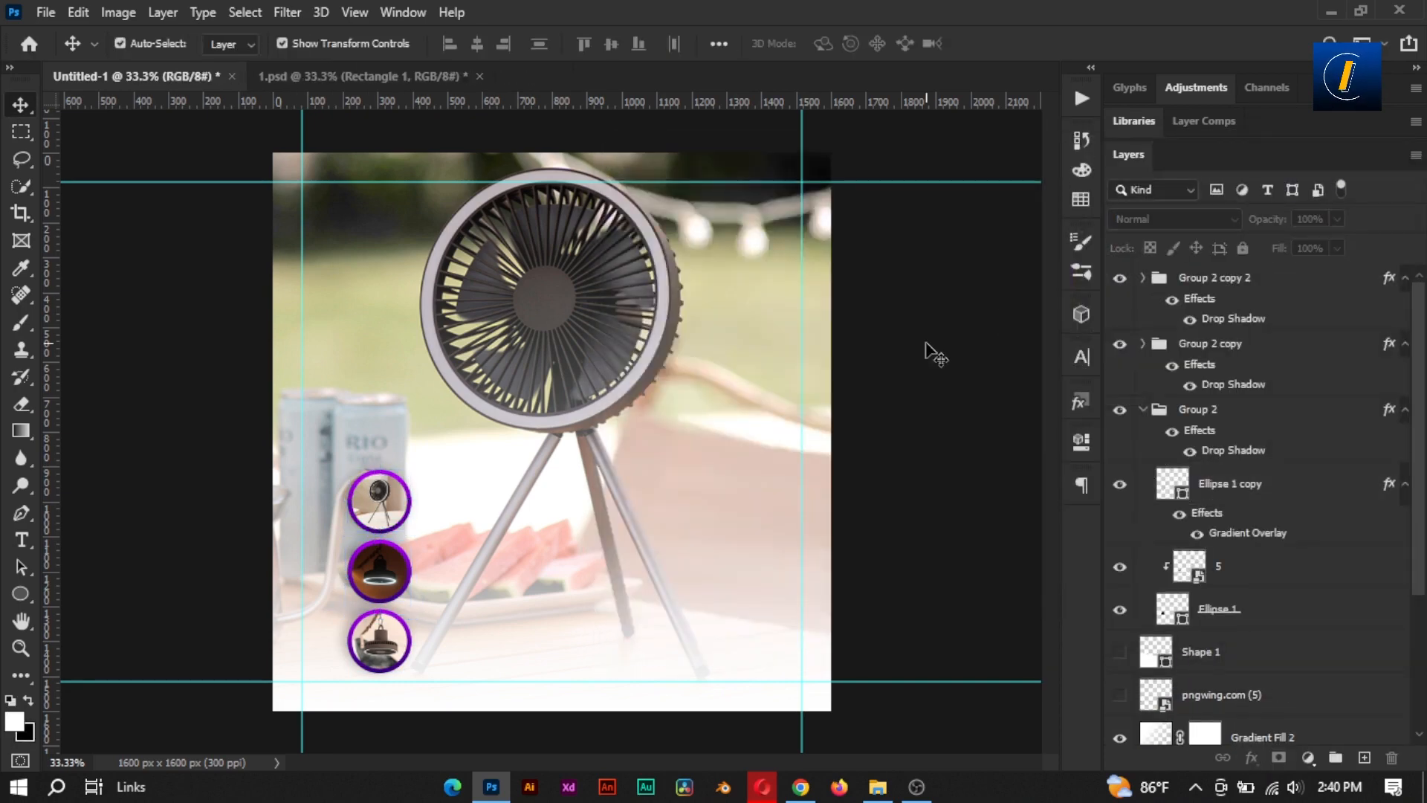
left_click(355, 12)
left_click(416, 599)
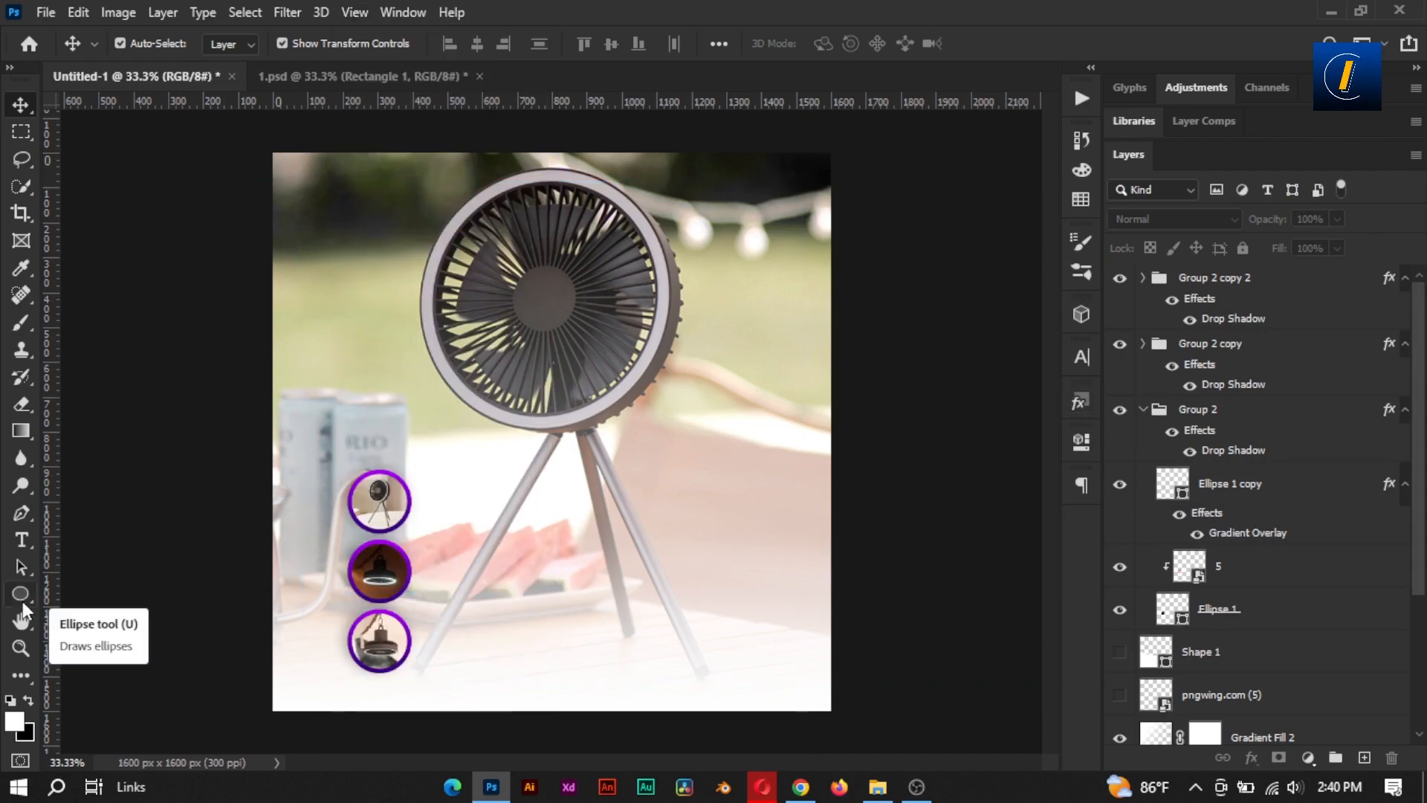
Add the text "Stand" beside the top badge in black Helvetica Neue Light at 16 pt
left_click(21, 539)
left_click(464, 499)
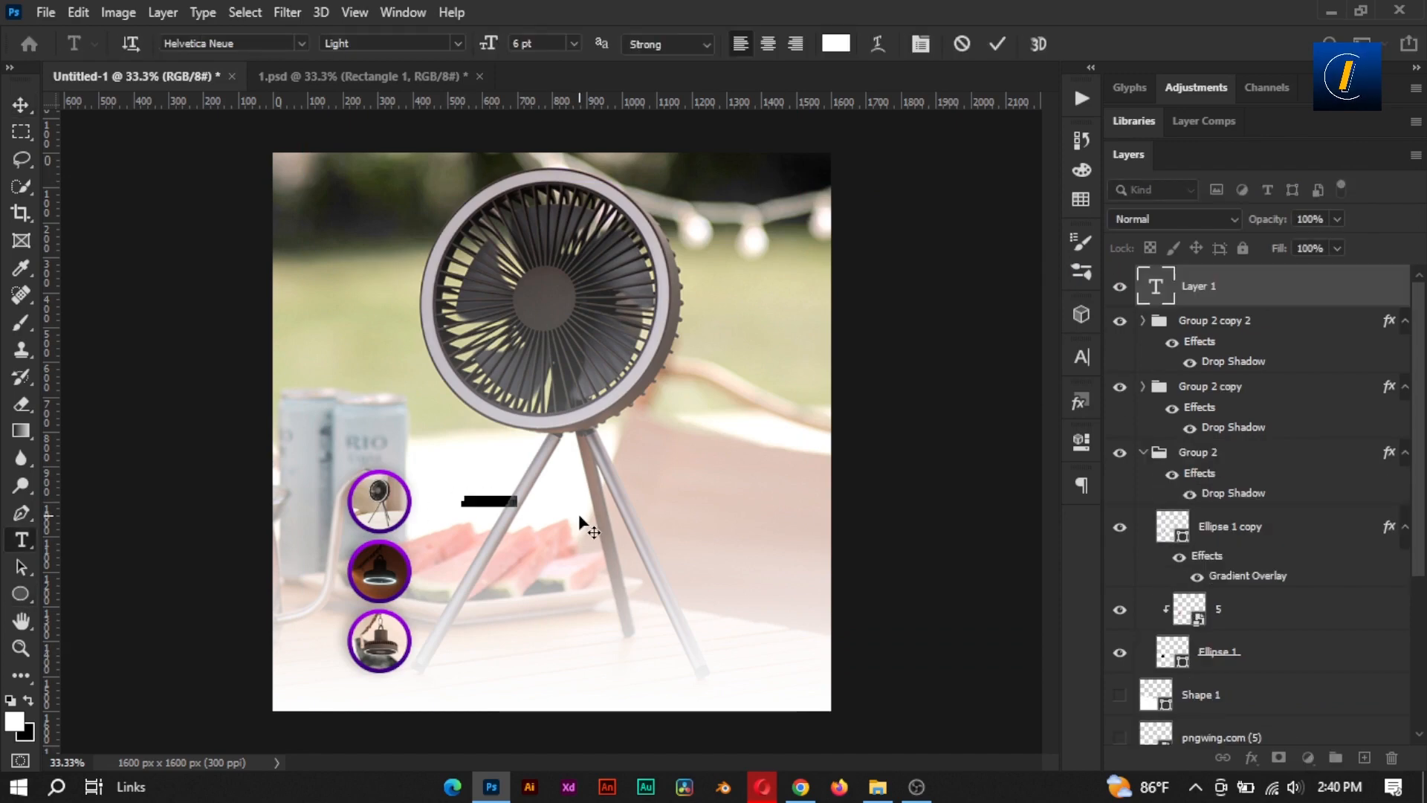
double_click(1161, 299)
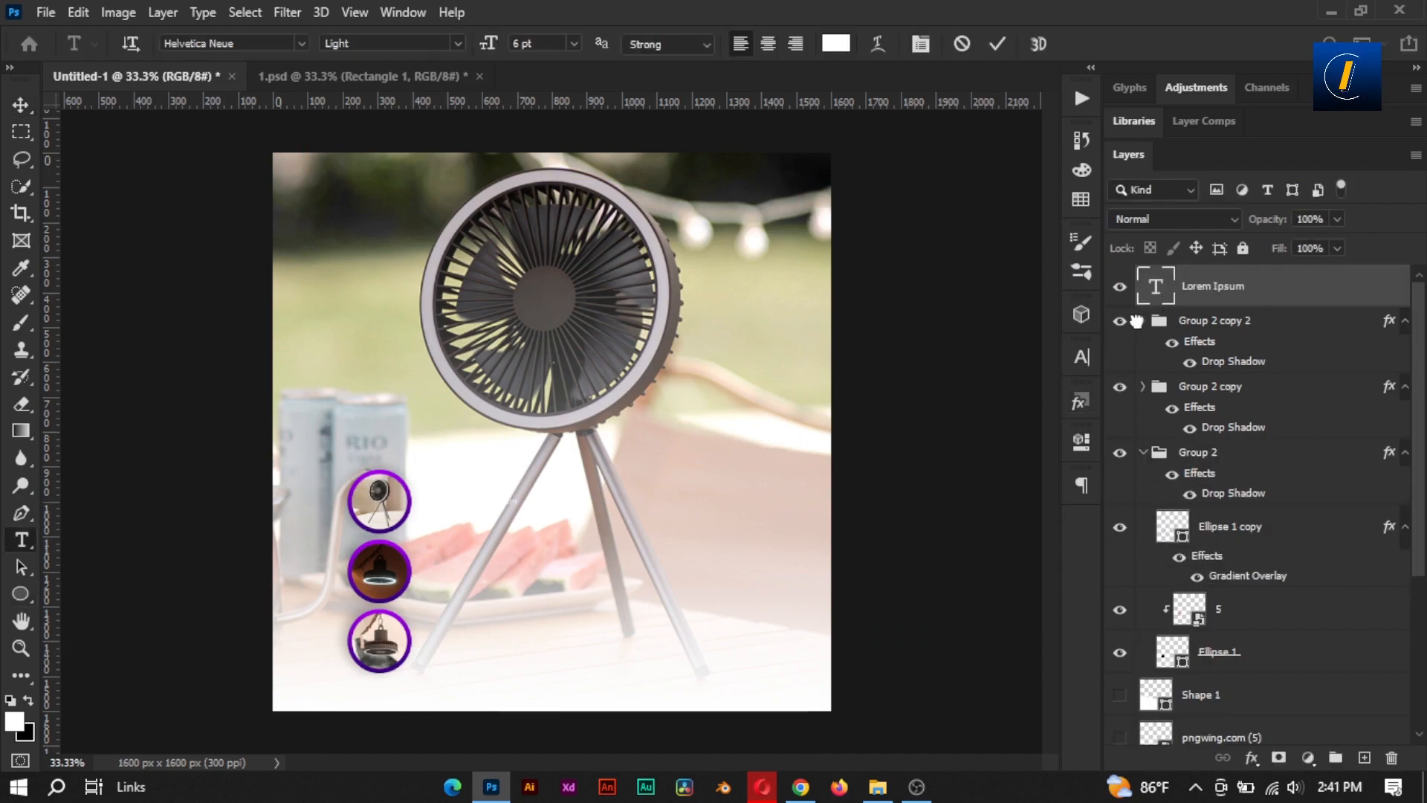
left_click(1082, 358)
left_click(1006, 476)
left_click_drag(908, 476, 871, 583)
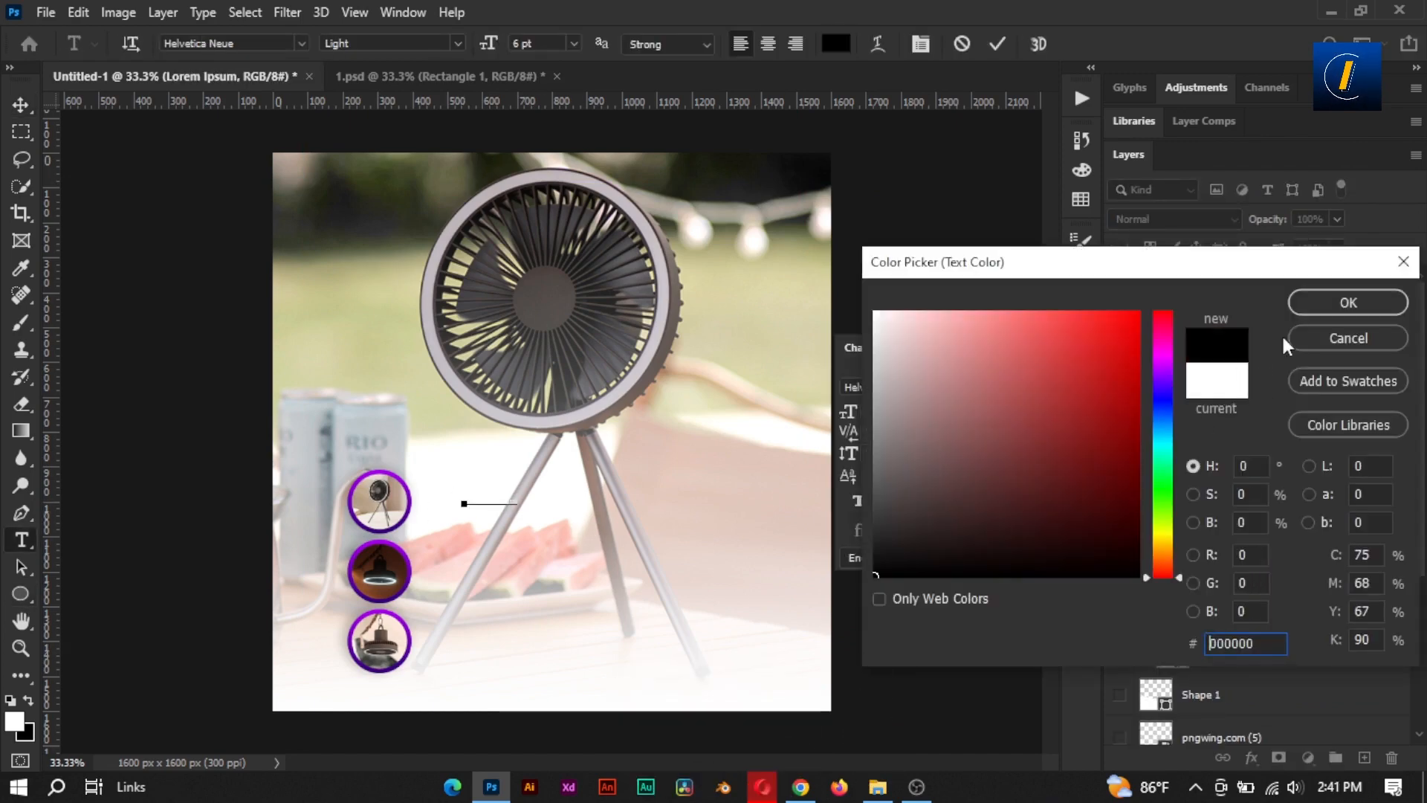
left_click(1327, 305)
left_click_drag(847, 413, 855, 411)
left_click(1024, 349)
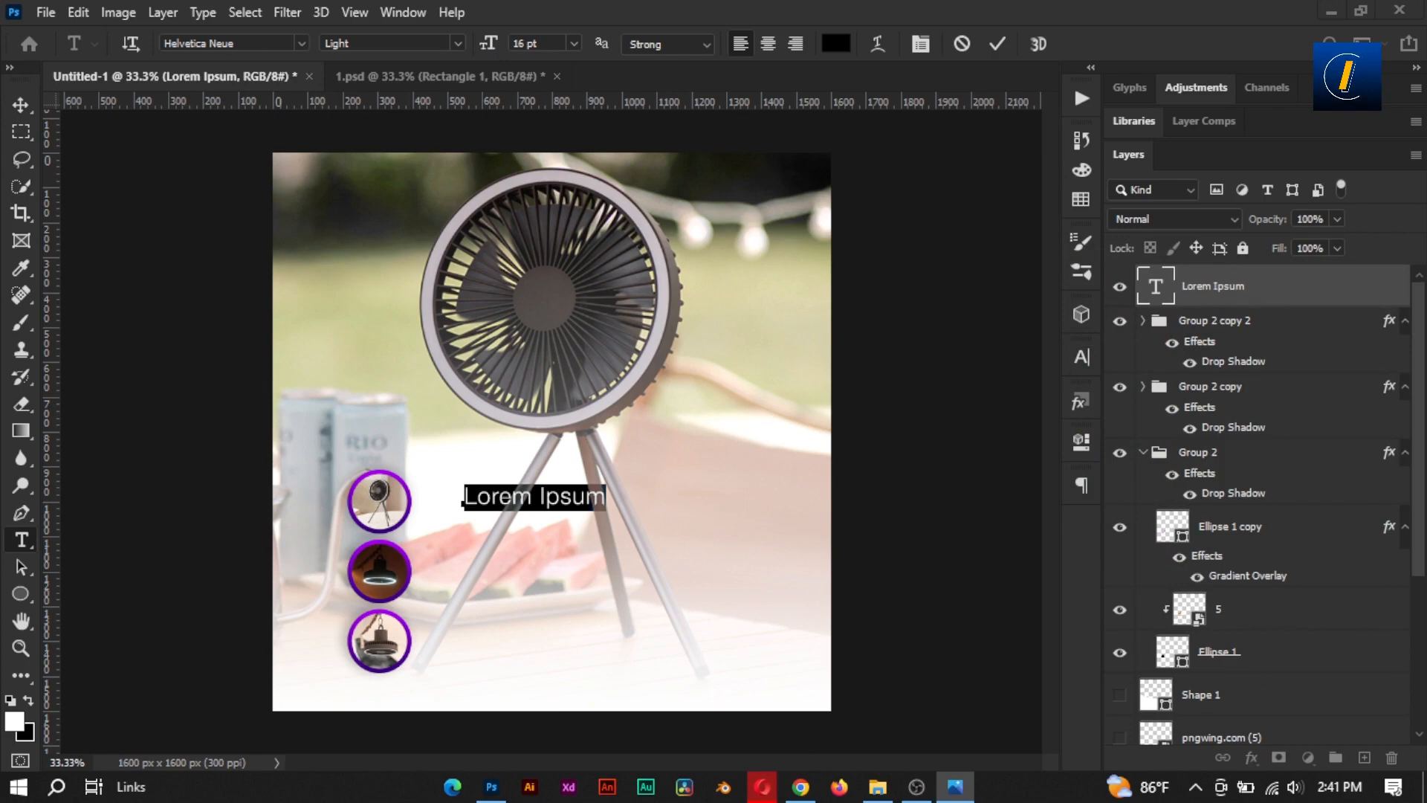
double_click(1158, 293)
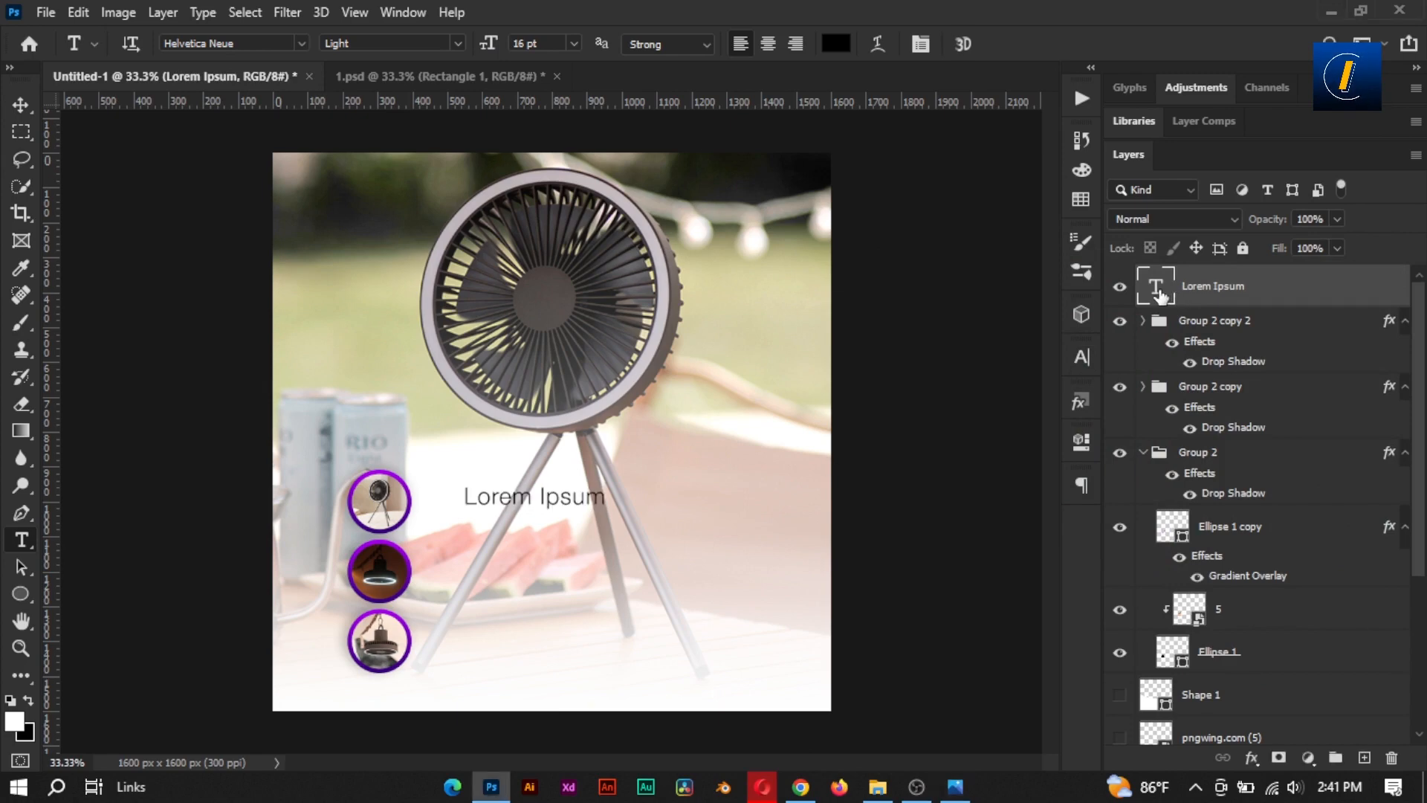
type("Stand")
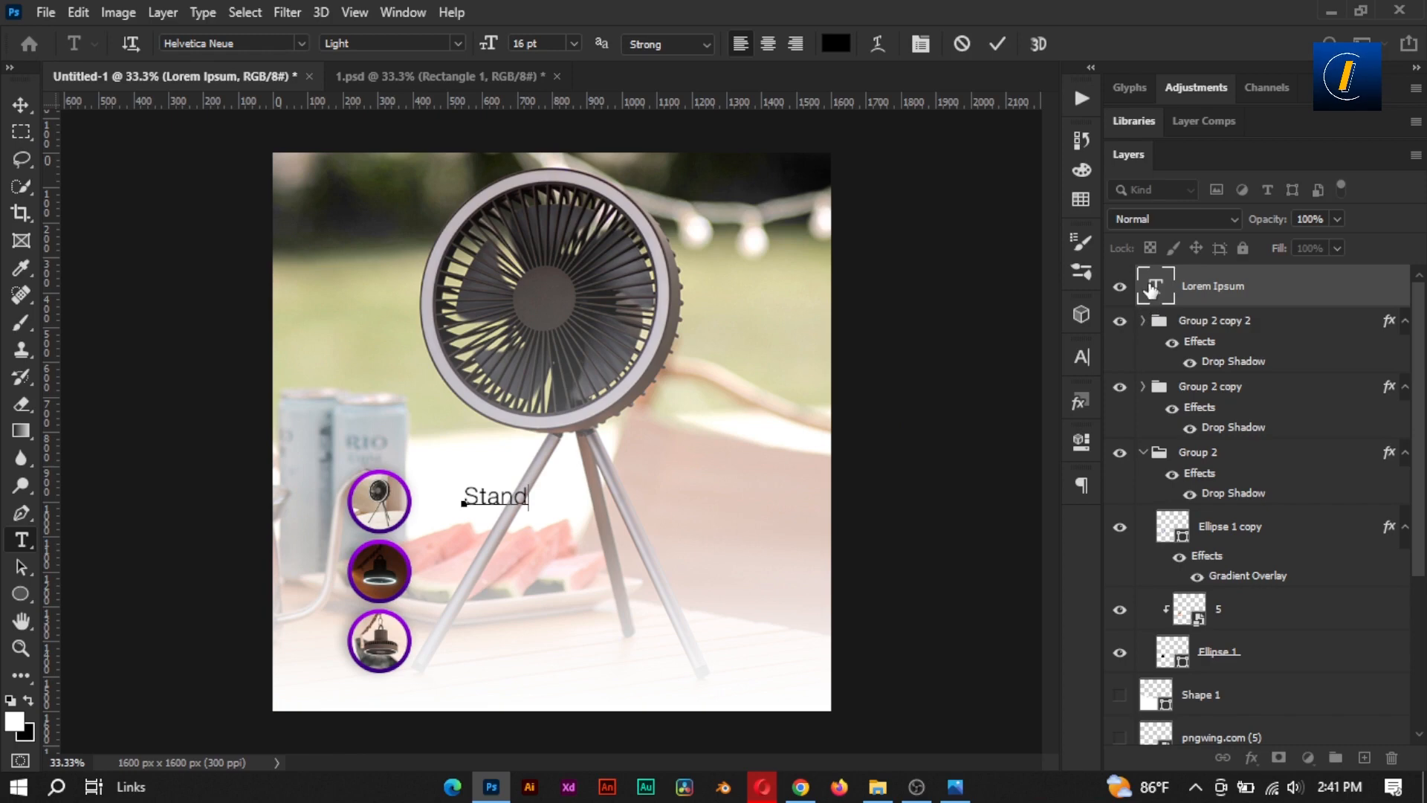
Set the "Stand" text to Medium at 13 pt and move it closer to the top badge
double_click(1150, 290)
left_click(1081, 357)
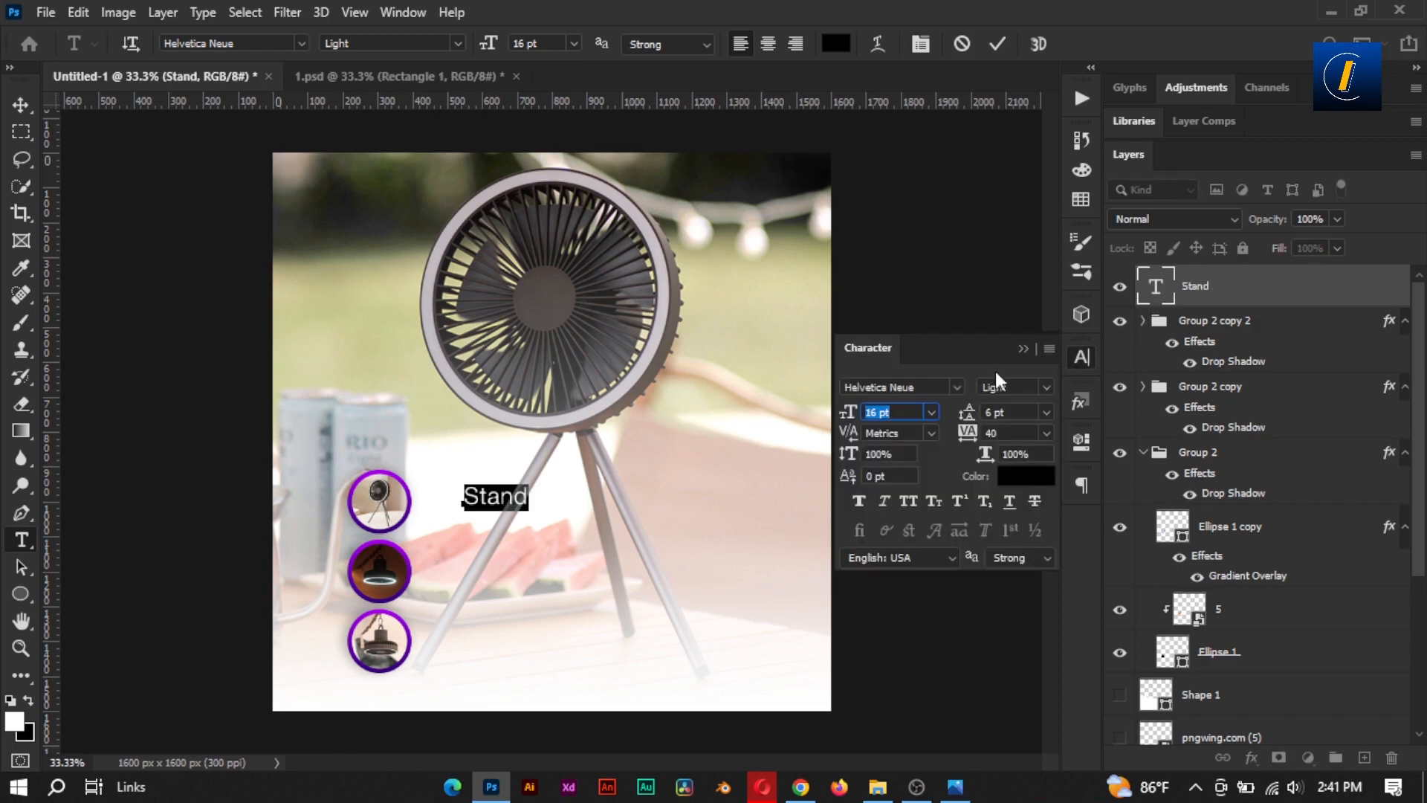
left_click_drag(852, 437, 846, 426)
left_click_drag(566, 519, 543, 507)
left_click(1026, 386)
left_click(1033, 551)
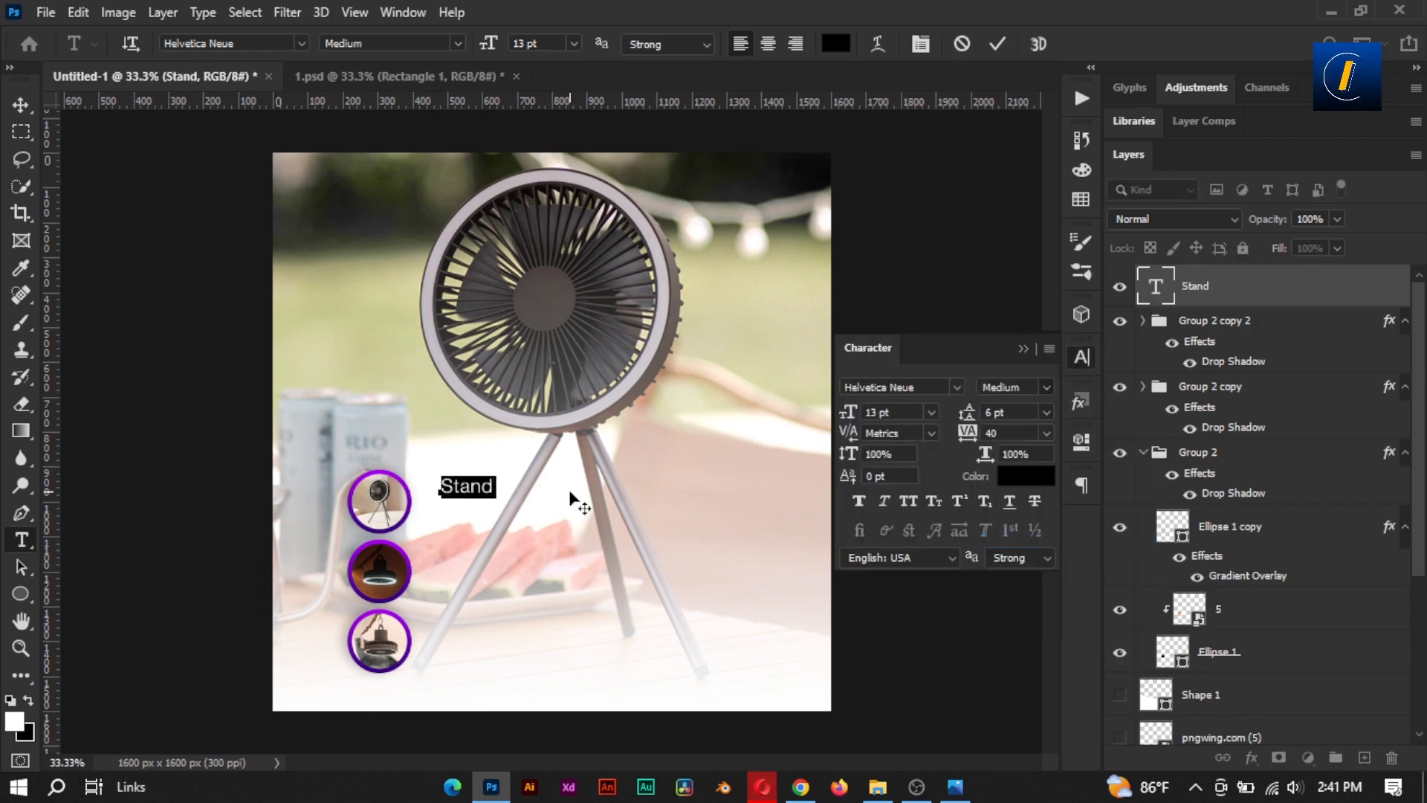
left_click(1009, 48)
Restyle the "Stand" text as Bold at 12 pt with tracking 0
double_click(1155, 289)
key("Return")
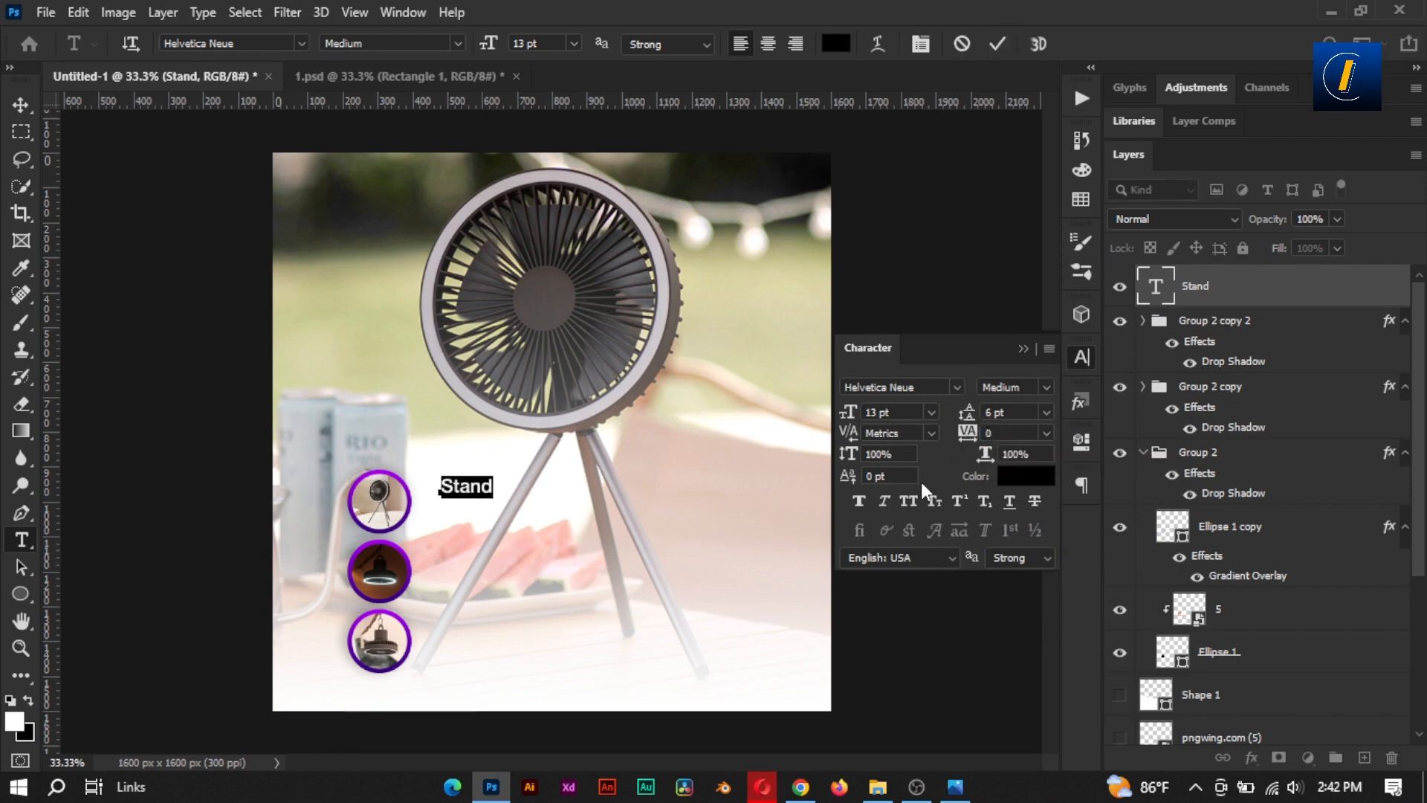
left_click(877, 412)
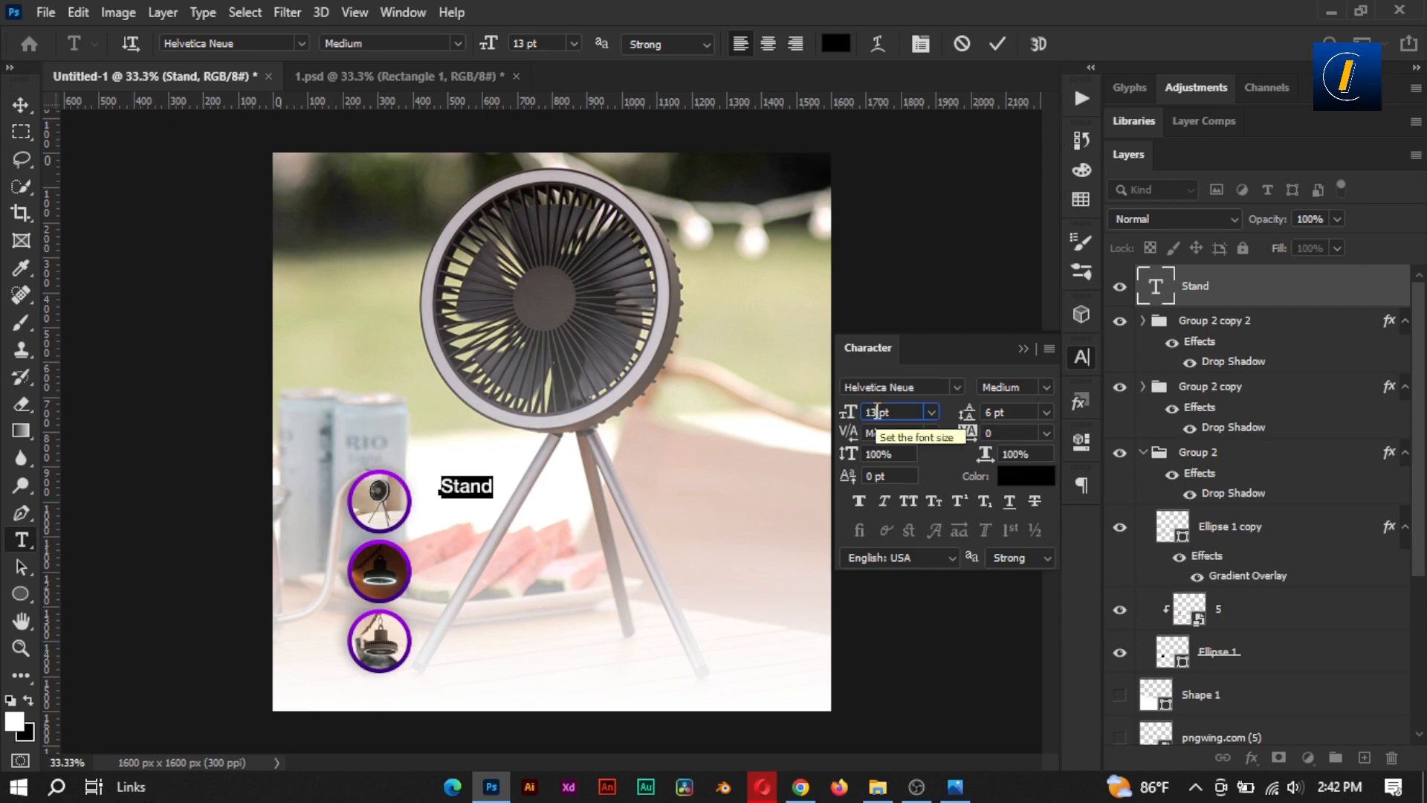
key("BackSpace")
type("2")
key("Return")
left_click(1049, 386)
left_click(1025, 573)
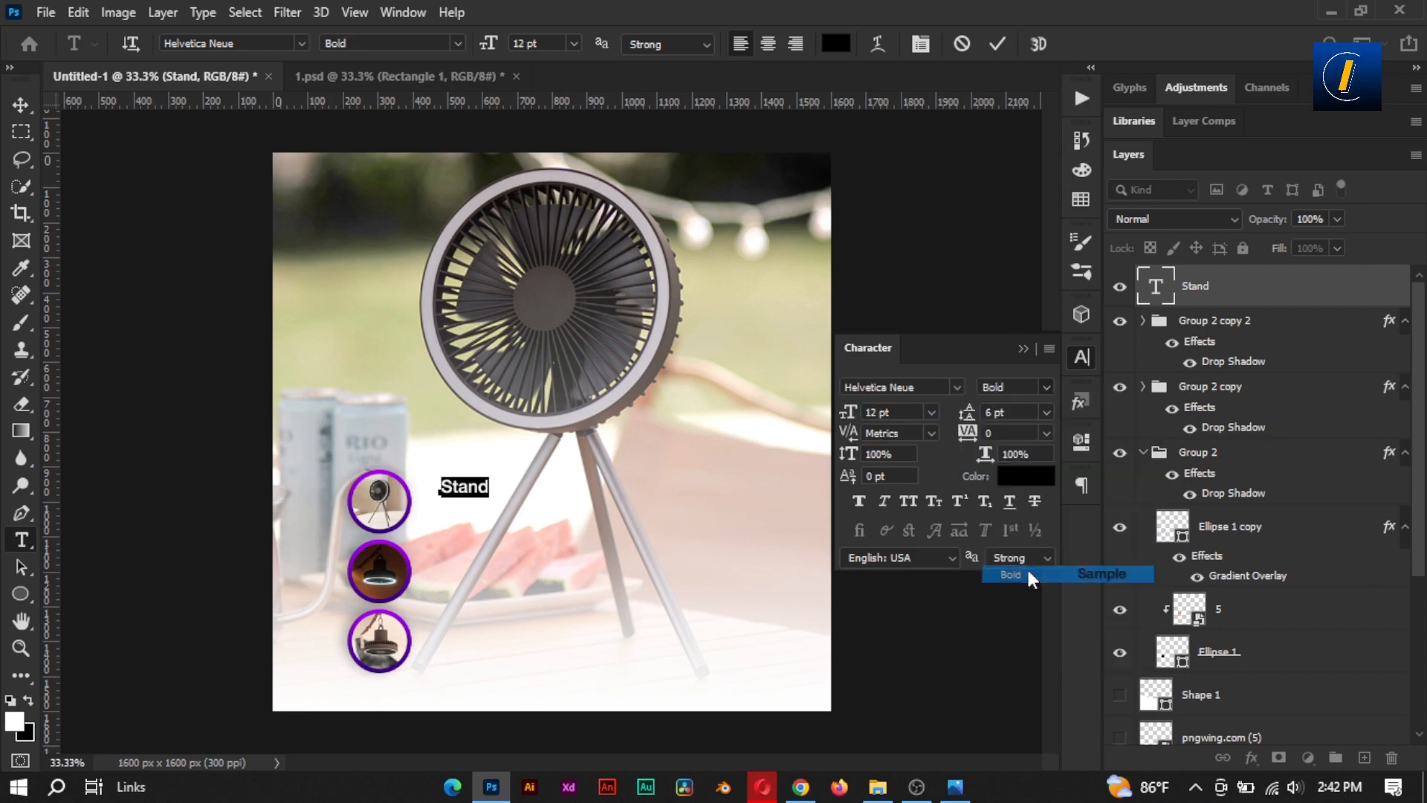
left_click(998, 45)
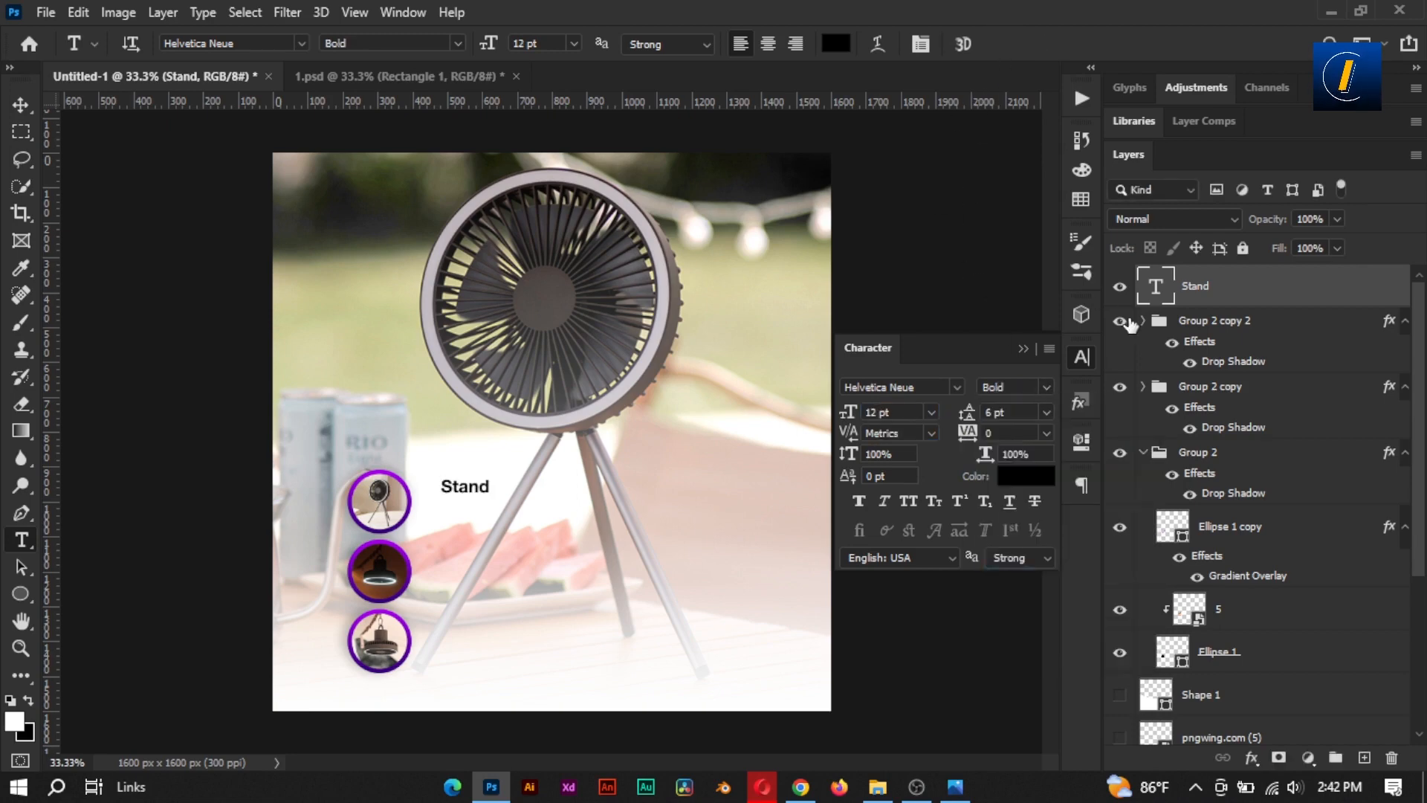
Duplicate the "Stand" text layer and move the copy straight down, just below the original line
key("ctrl+j")
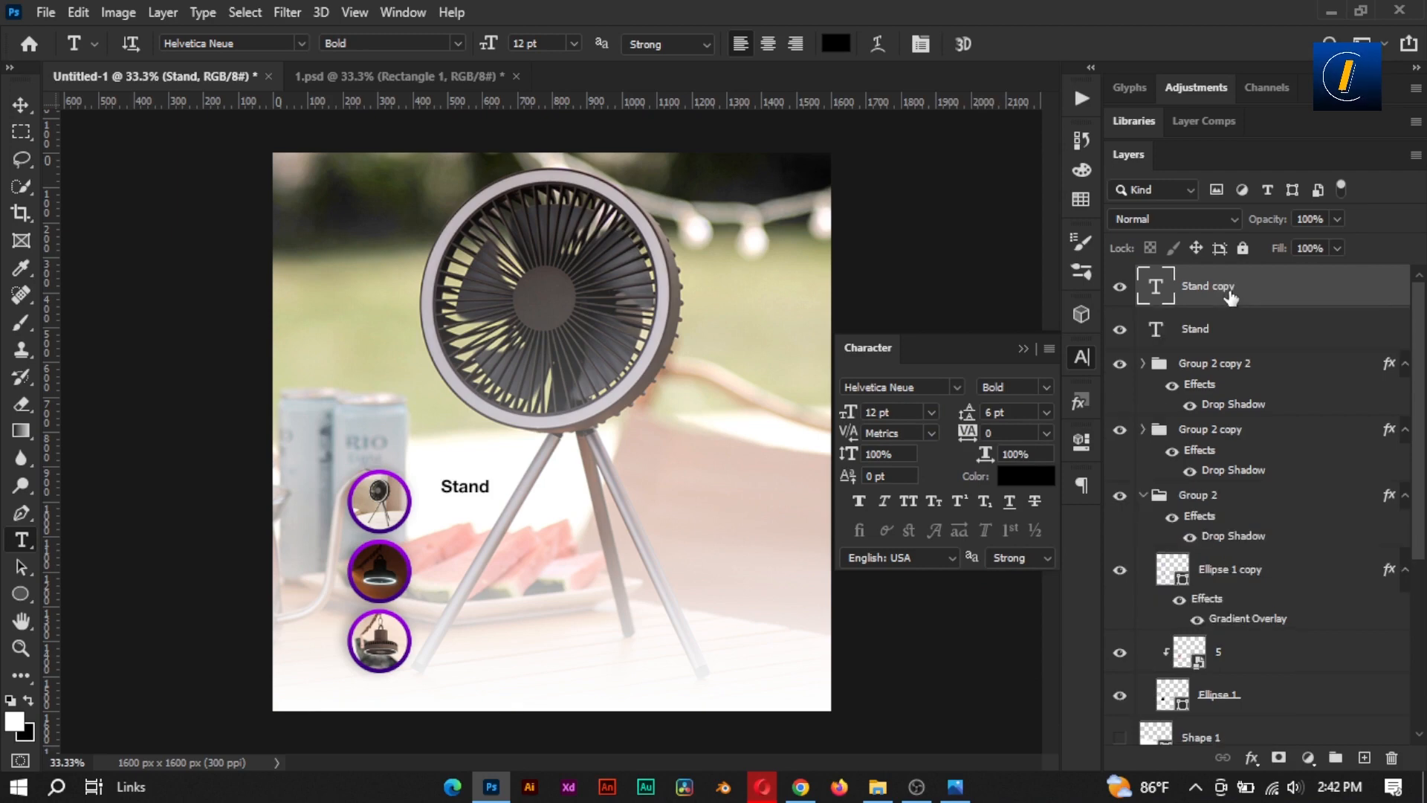
key("ctrl+t")
key("Down")
key("Down")
key("Down")
key("Down")
key("Down")
key("Down")
key("Down")
key("Down")
key("Down")
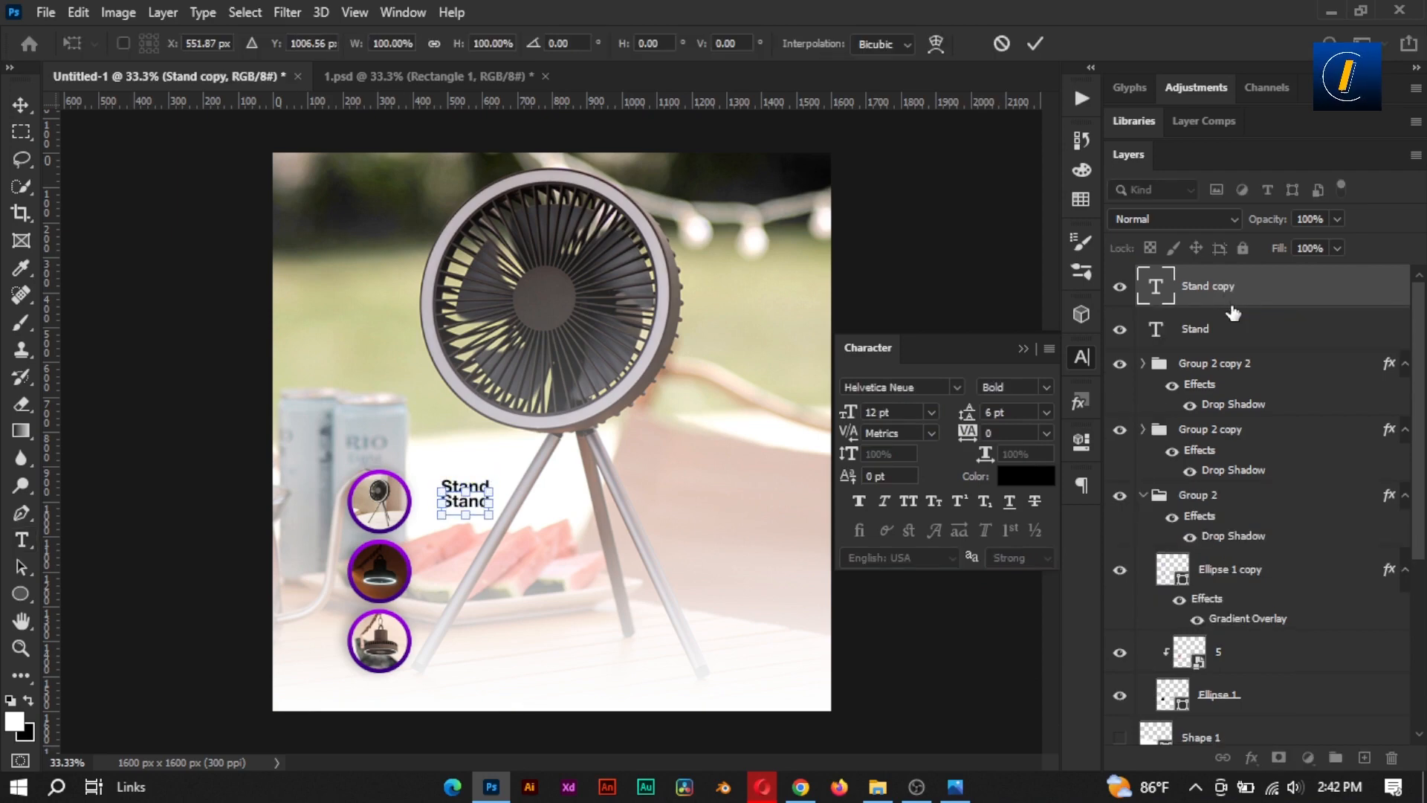
Replace the copied text with "Put it on the table, lawn, enjoy the cool" and set its style to Regular
double_click(1166, 290)
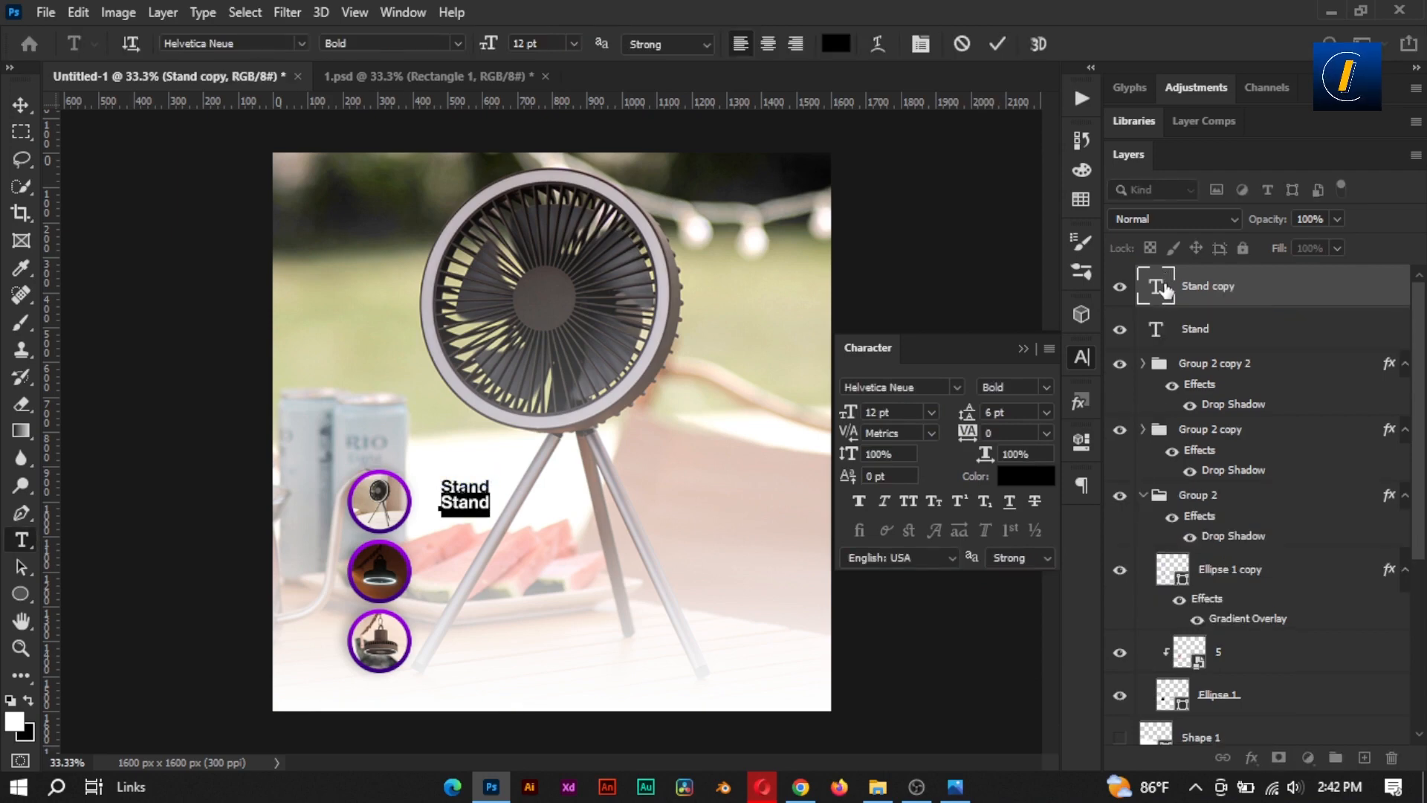
type("Put it on the table,")
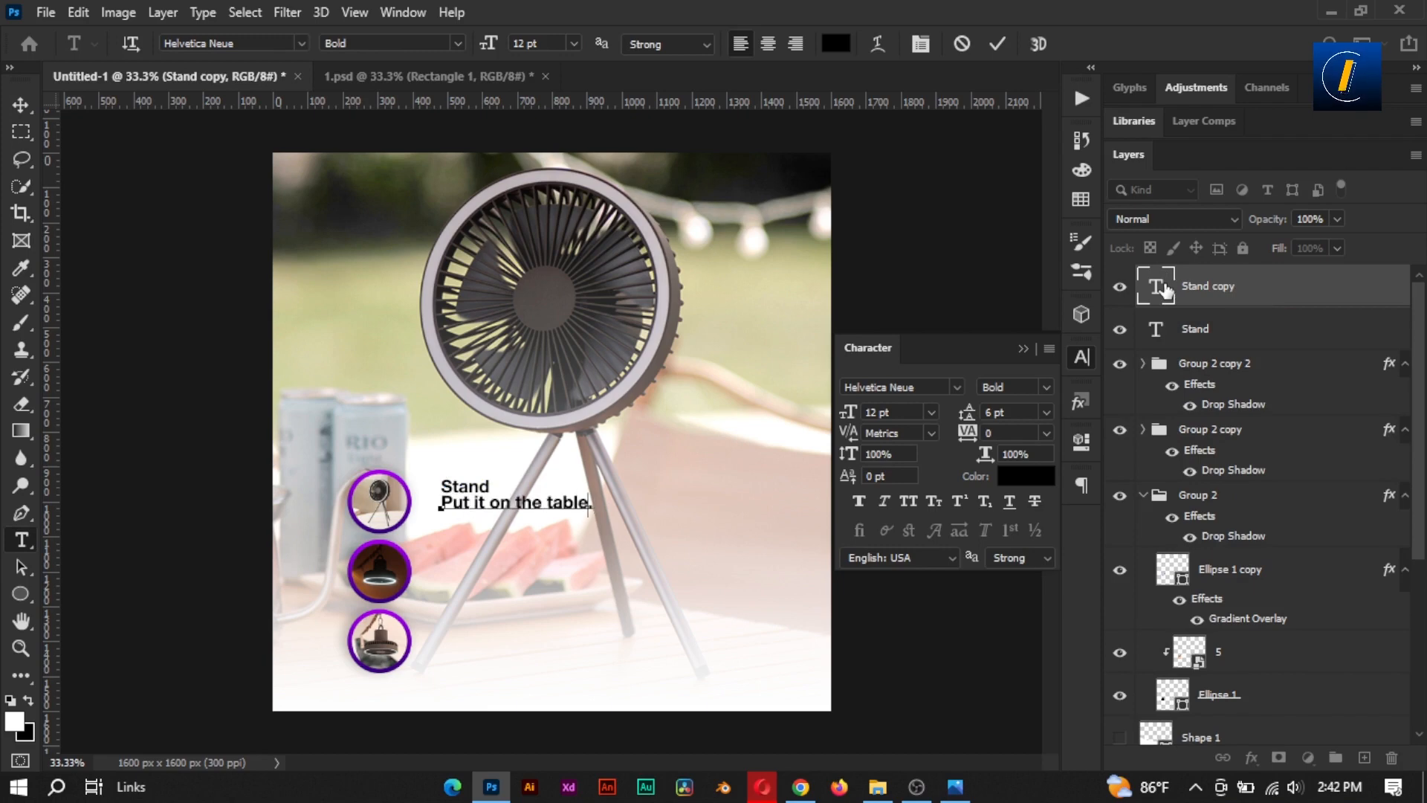
type(" lawm")
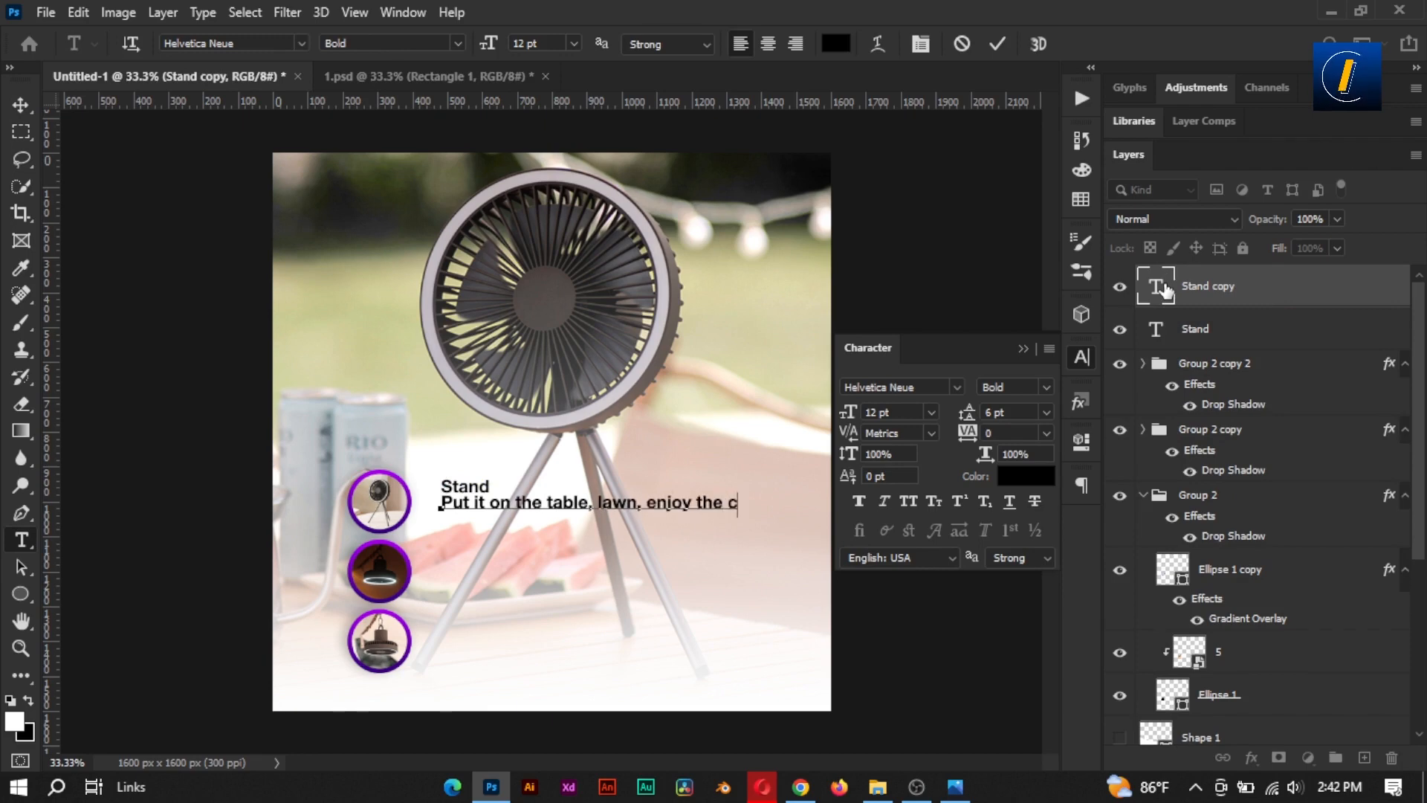
double_click(1156, 287)
left_click(1015, 387)
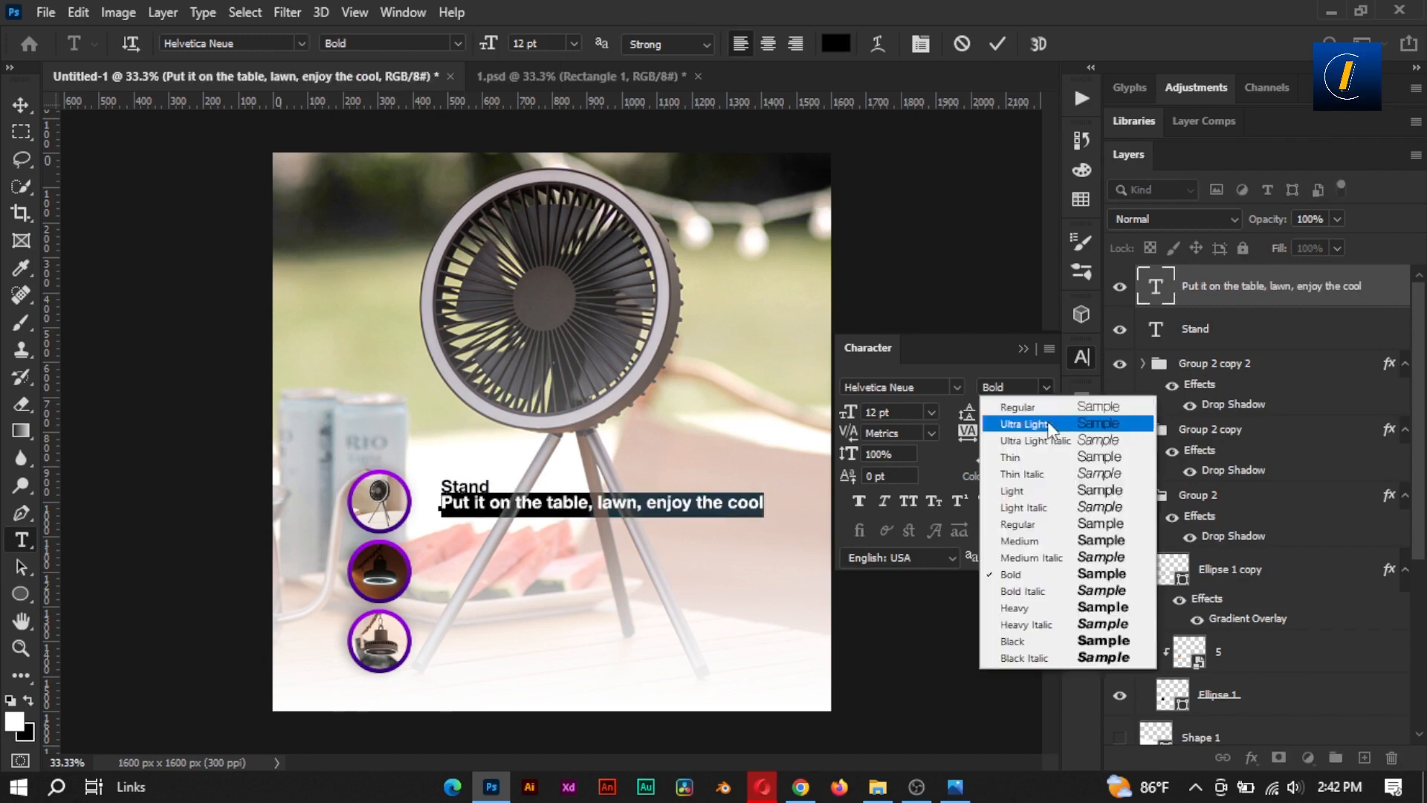
left_click(1059, 525)
left_click(952, 272)
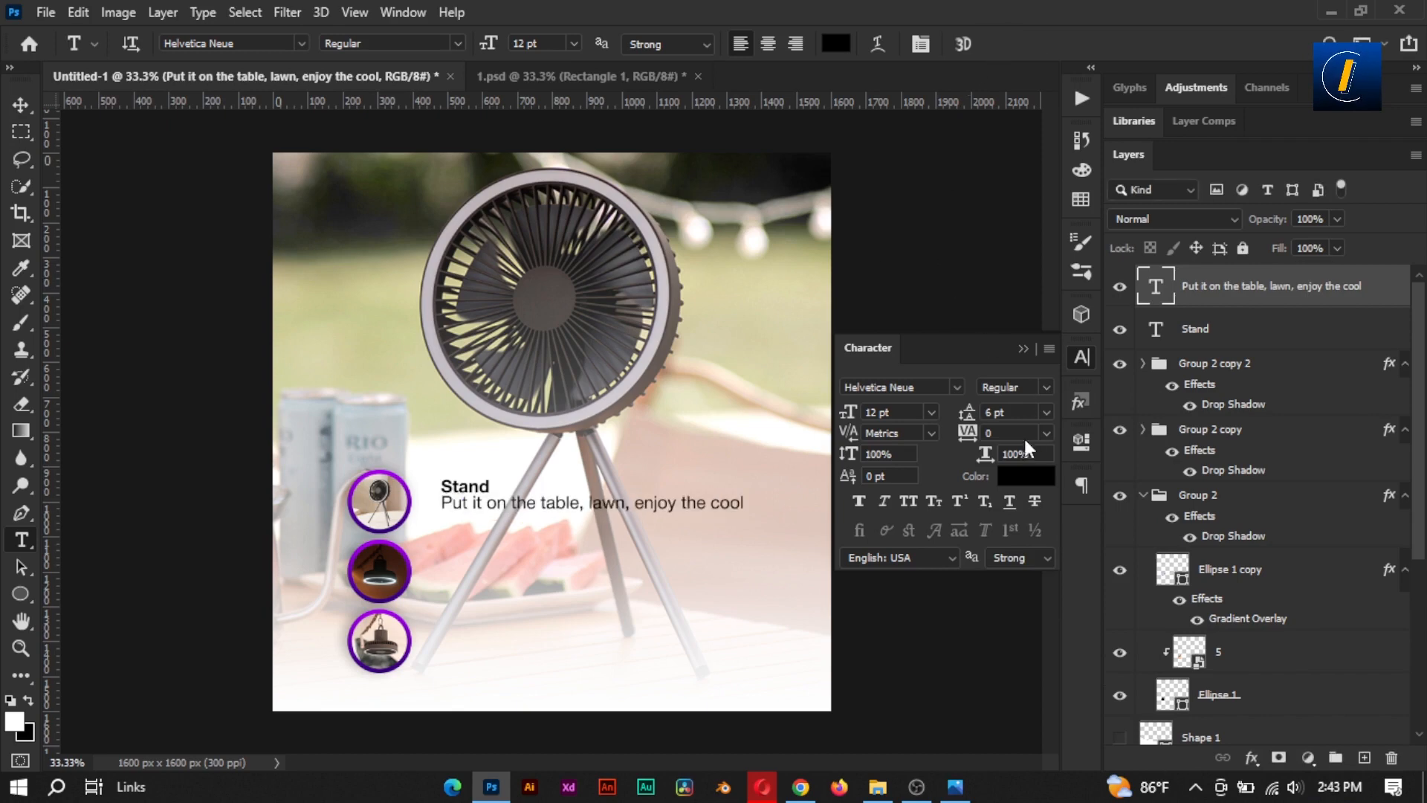
Draw a white rectangle about 972 x 136 px around the two text lines and move its layer beneath both text layers
right_click(21, 593)
left_click(89, 591)
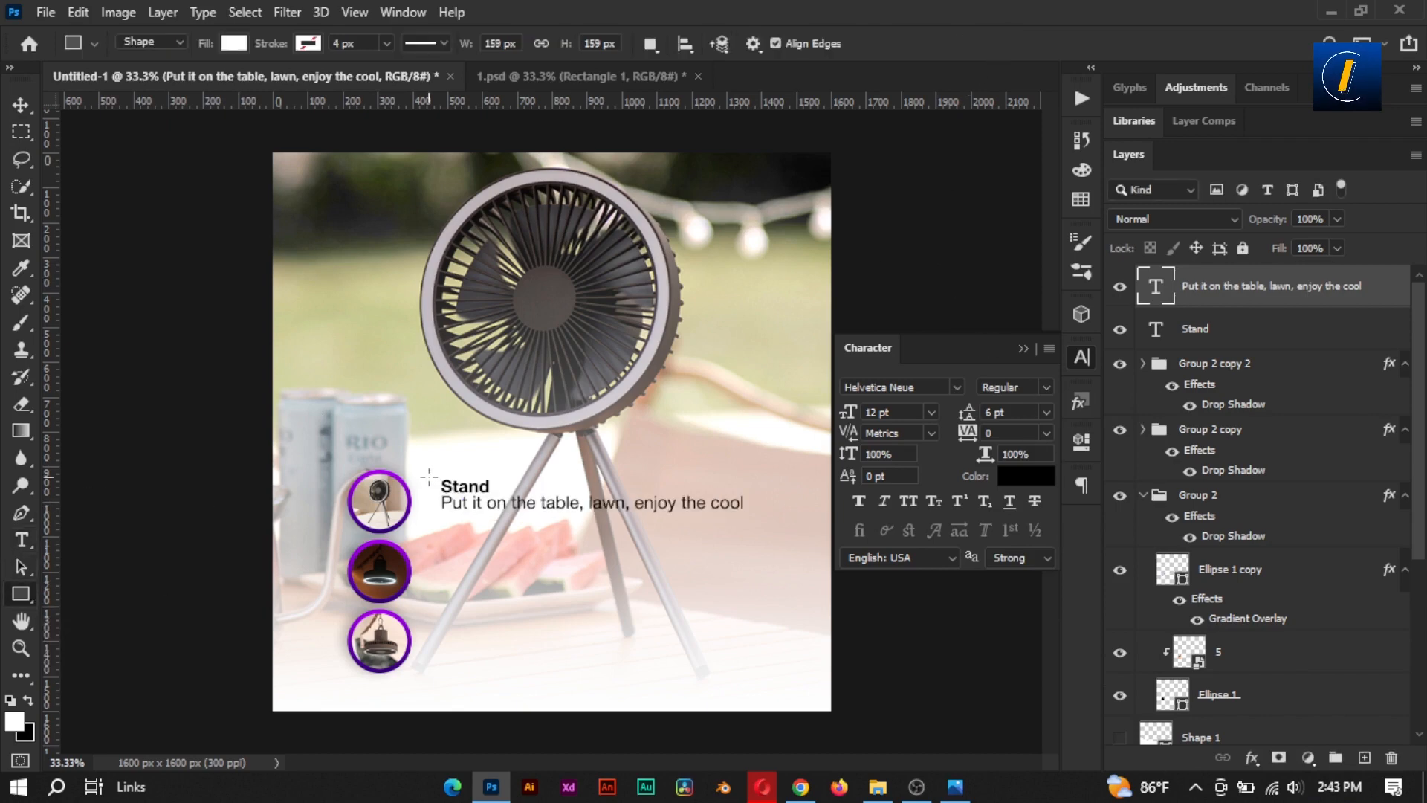
left_click_drag(429, 477, 772, 519)
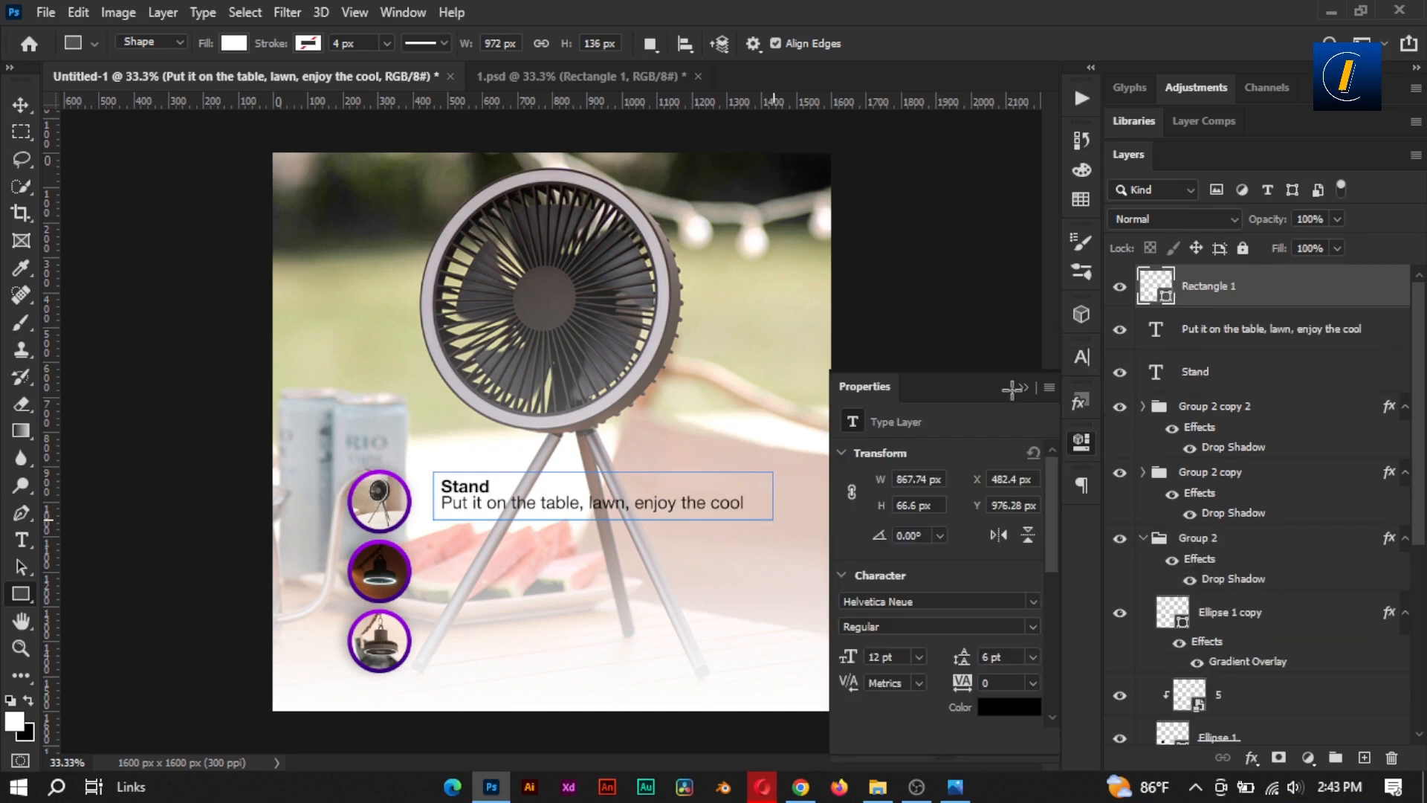
left_click_drag(1219, 286, 1245, 405)
Add a gradient overlay to the rectangle and open its gradient for editing
left_click(1251, 758)
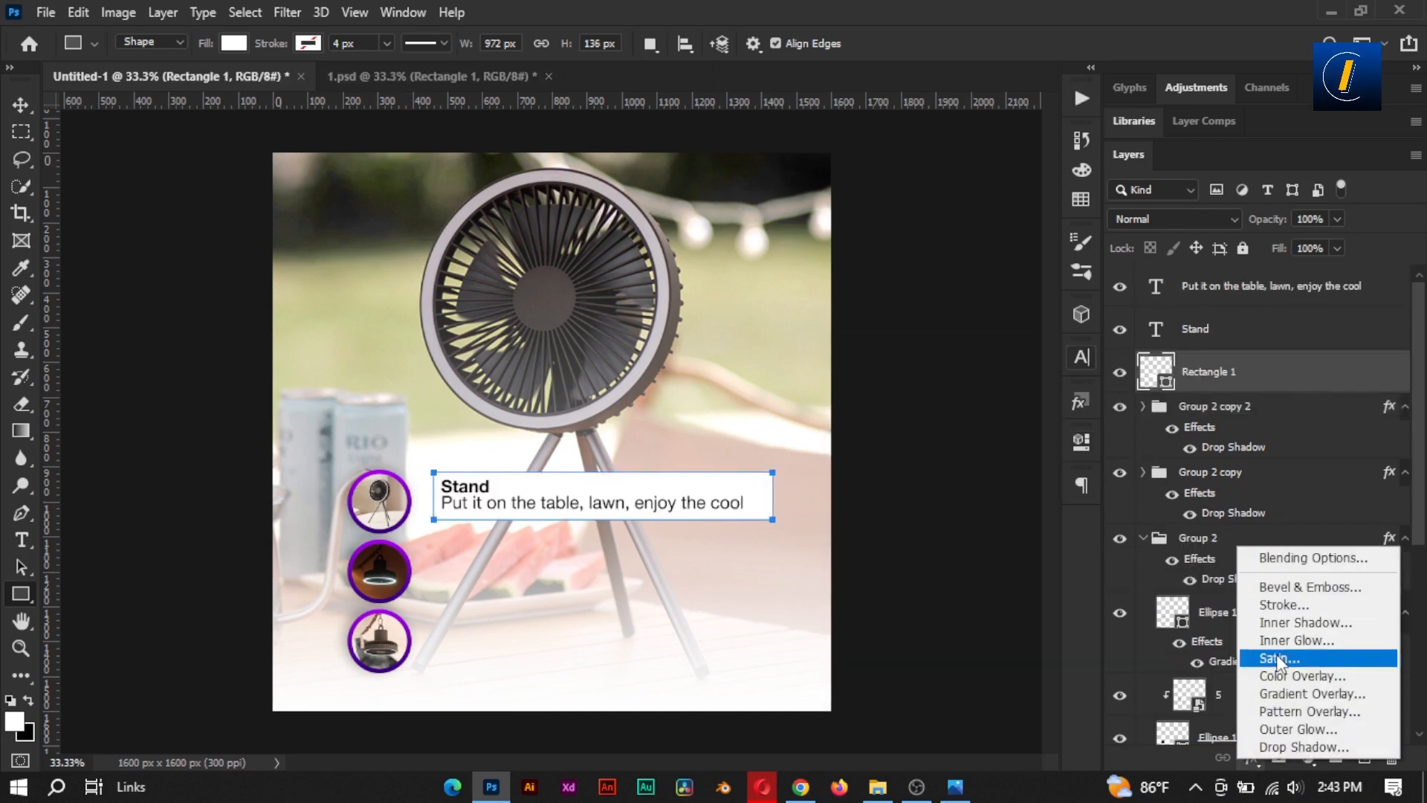
left_click(1279, 699)
left_click_drag(877, 167, 954, 175)
left_click(1078, 292)
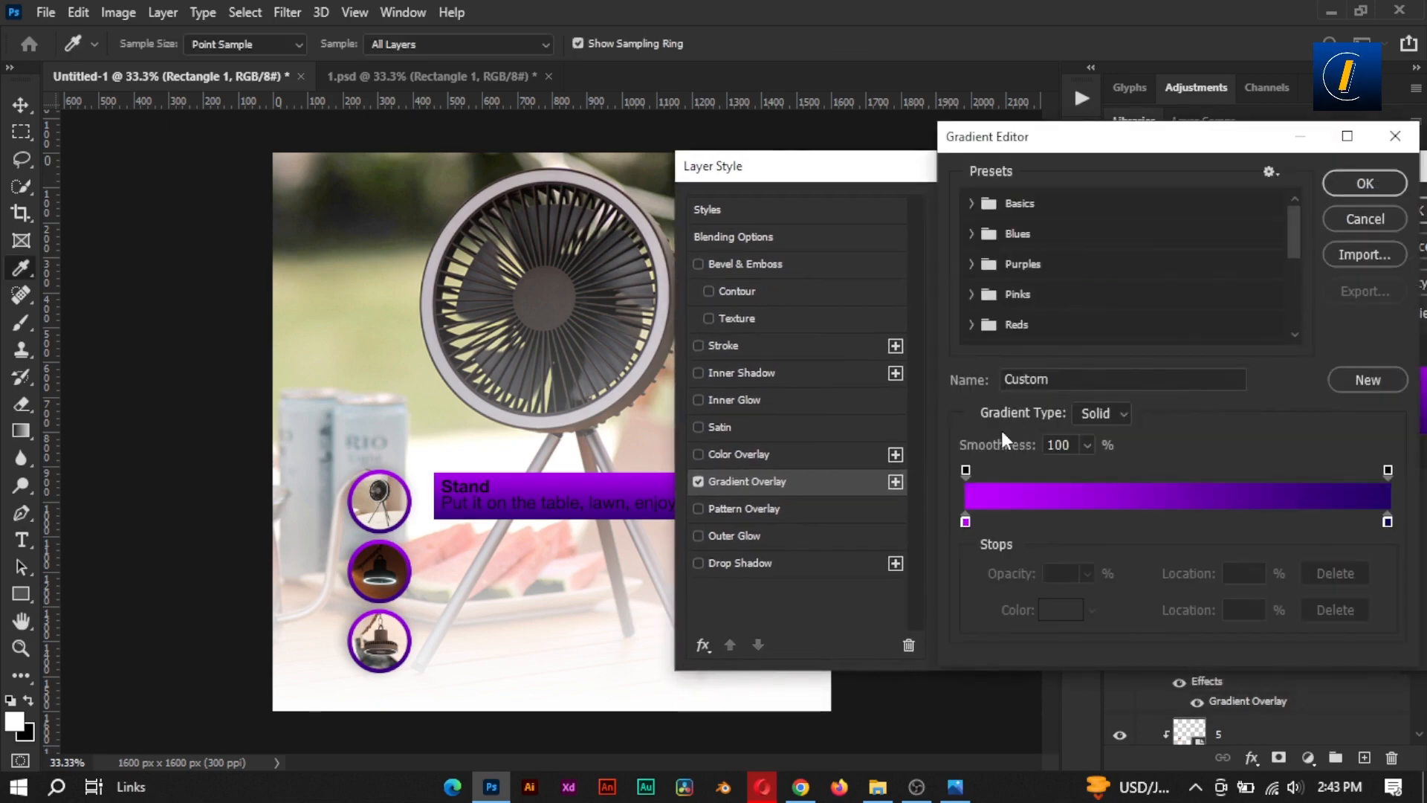
Try the Orange_05, Purple_07 and Purple_19 gradient presets on the rectangle
scroll(1284, 242, "down", 3)
left_click(972, 269)
left_click(1134, 303)
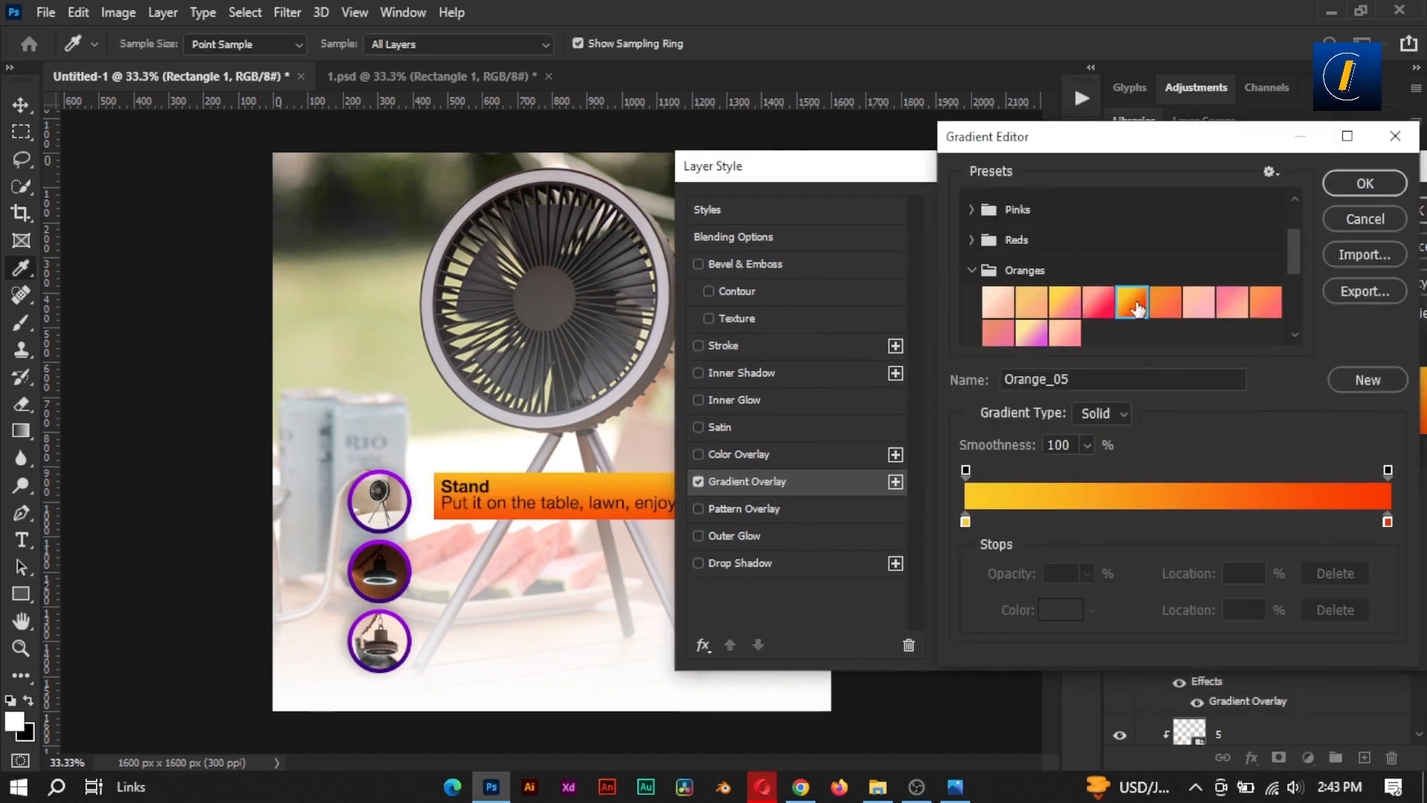
left_click(972, 270)
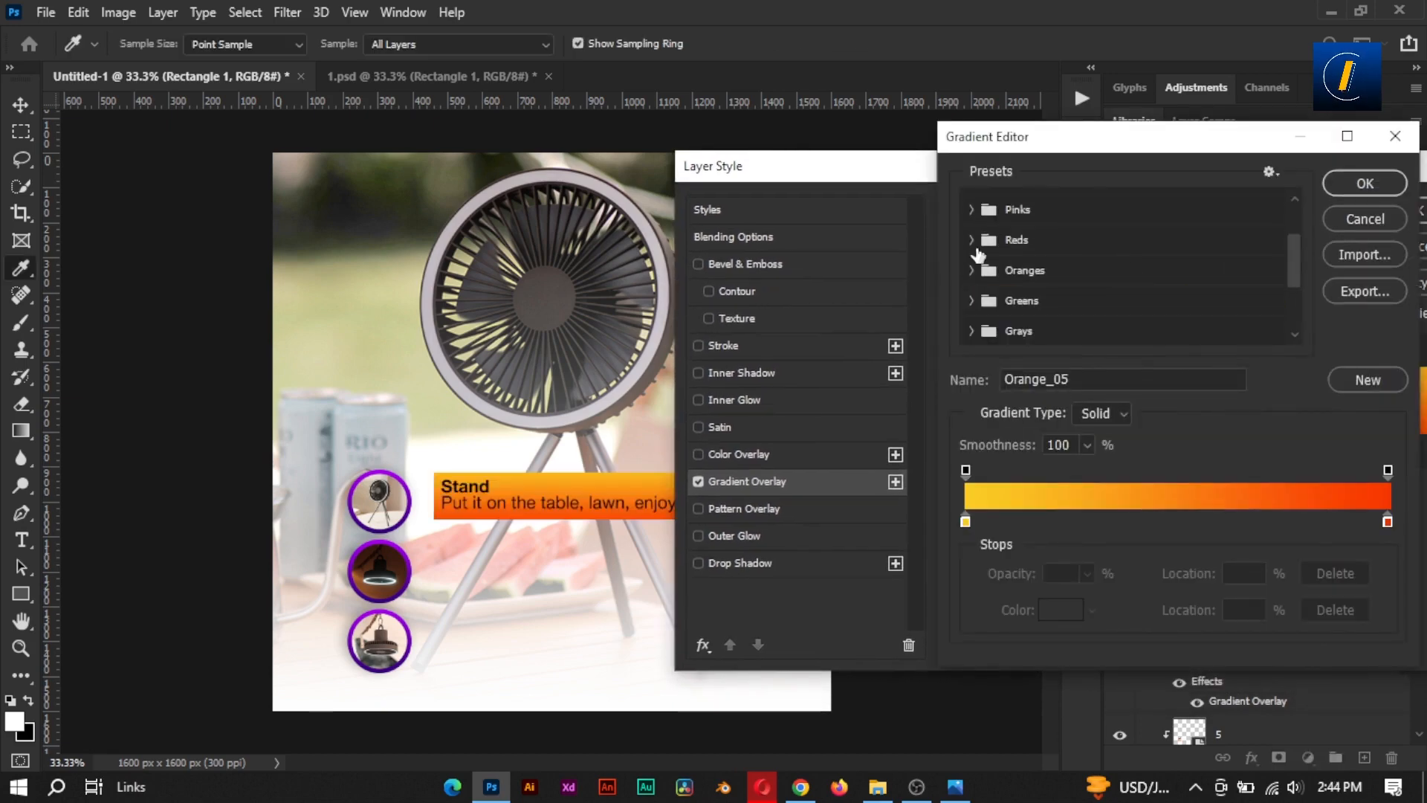
scroll(1289, 238, "up", 3)
left_click(972, 265)
left_click(1199, 295)
scroll(1294, 248, "down", 3)
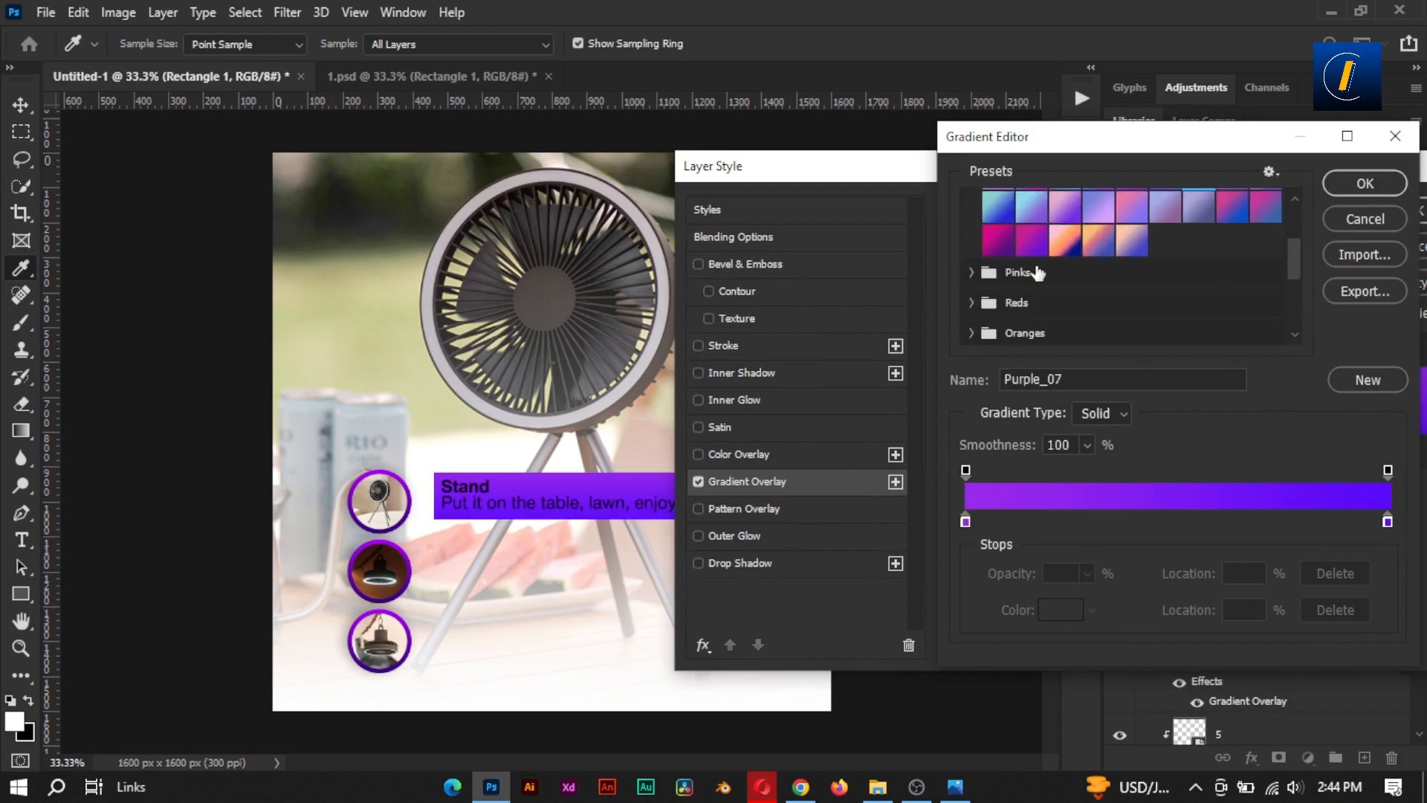
left_click(998, 239)
left_click(1032, 239)
scroll(1297, 221, "up", 3)
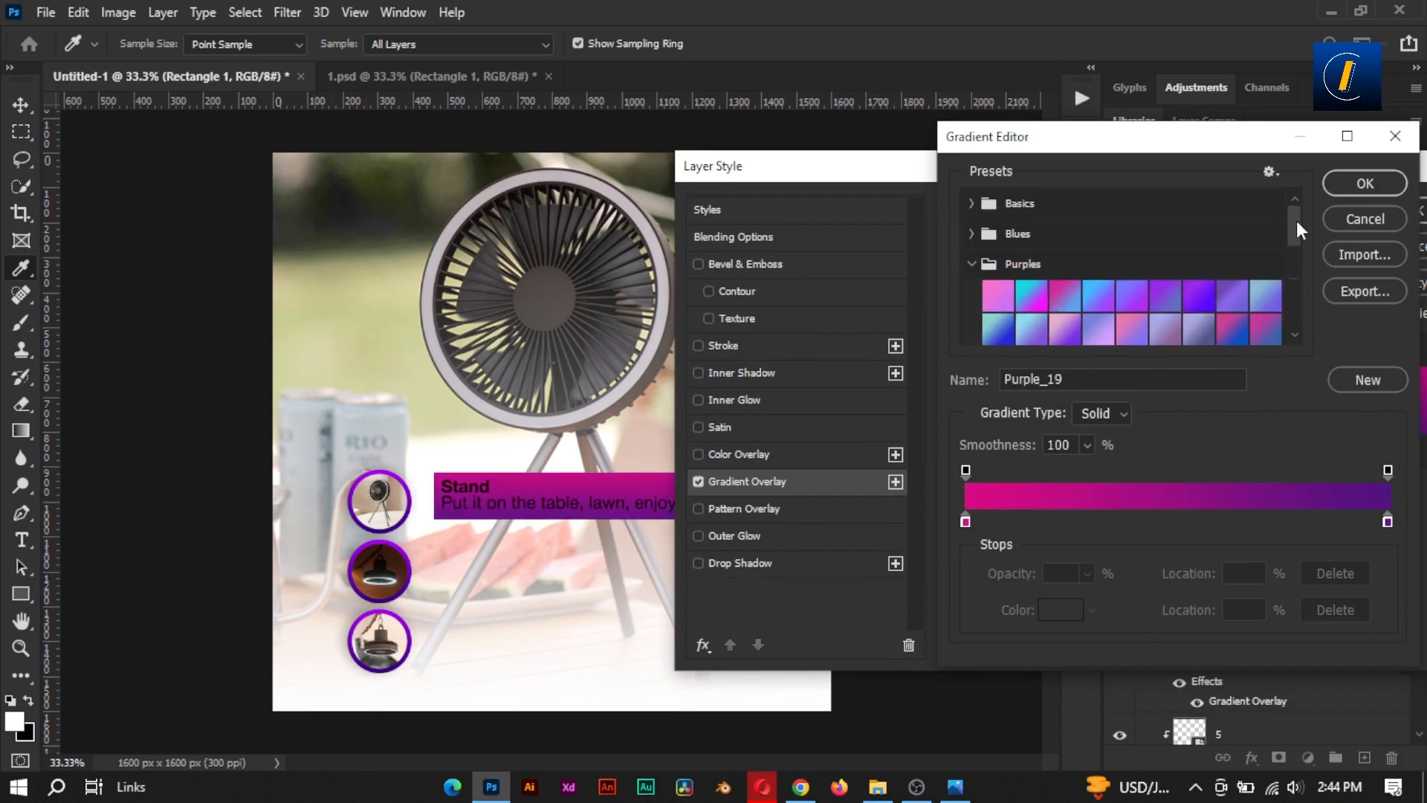
Apply the Purple_07 preset to the rectangle's gradient and change its end stop to a dark purple
left_click(1203, 299)
left_click(1387, 521)
double_click(1387, 521)
left_click(1136, 421)
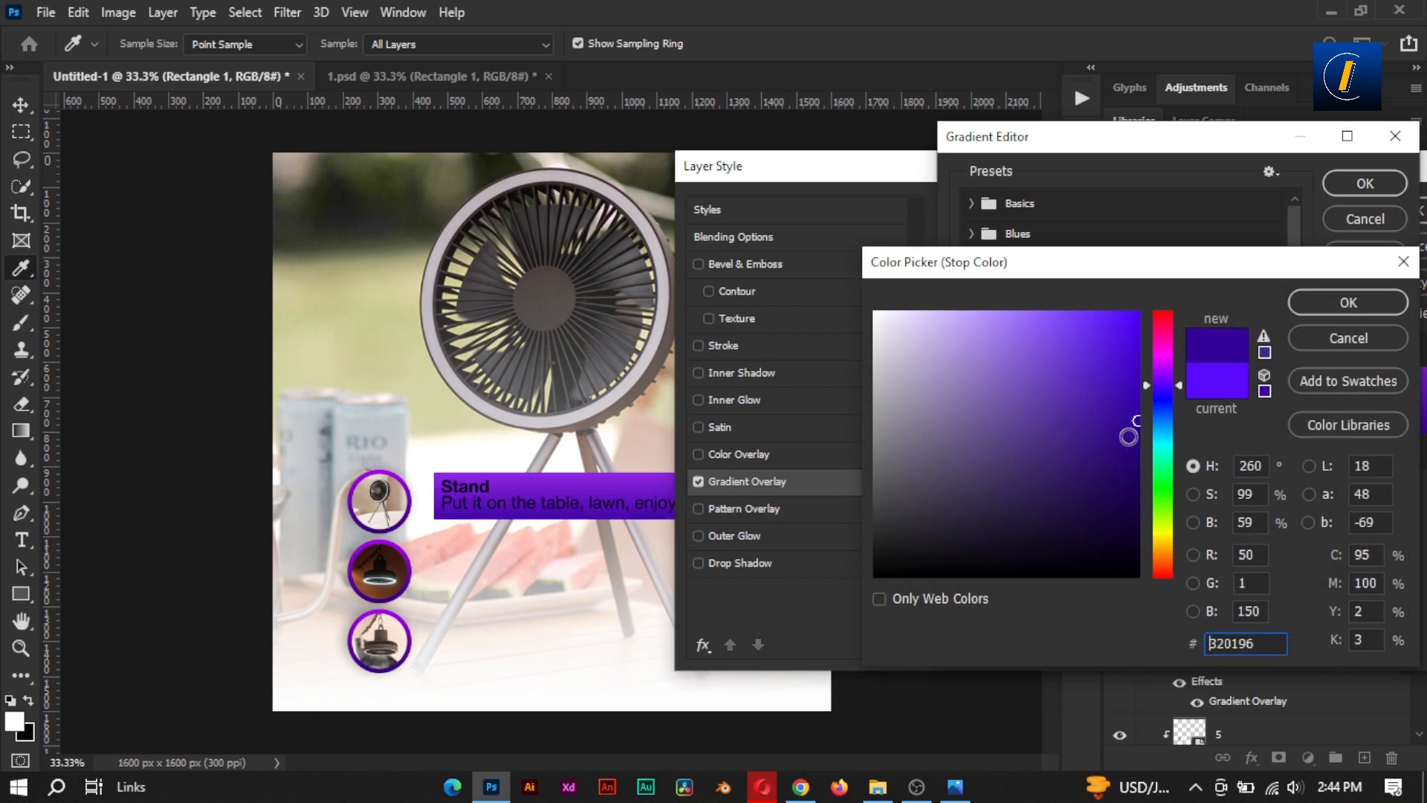
left_click_drag(1162, 385, 1162, 367)
left_click(1341, 311)
Change the gradient's start stop to a bright, fully saturated purple and accept the edited gradient
left_click(967, 522)
left_click(1060, 609)
left_click(1139, 311)
left_click(1317, 307)
left_click(1365, 183)
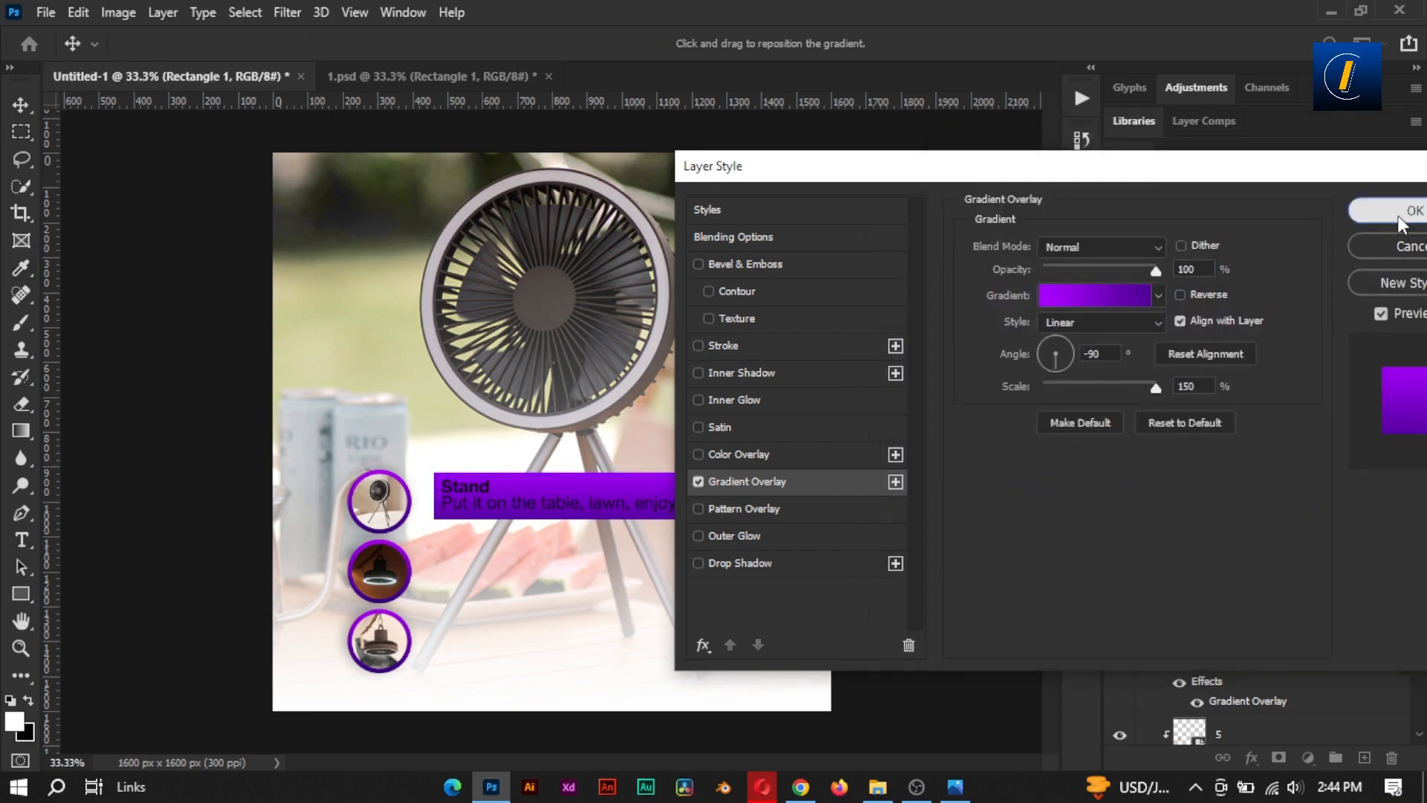
Apply the rectangle's gradient overlay and change the "Stand" heading's text color to white
left_click(1379, 213)
left_click(1081, 359)
left_click(1029, 477)
left_click_drag(900, 346, 868, 305)
left_click(1319, 307)
Change the text color of the "Put it on the table, lawn, enjoy the cool" description to white
double_click(1157, 297)
left_click(1026, 476)
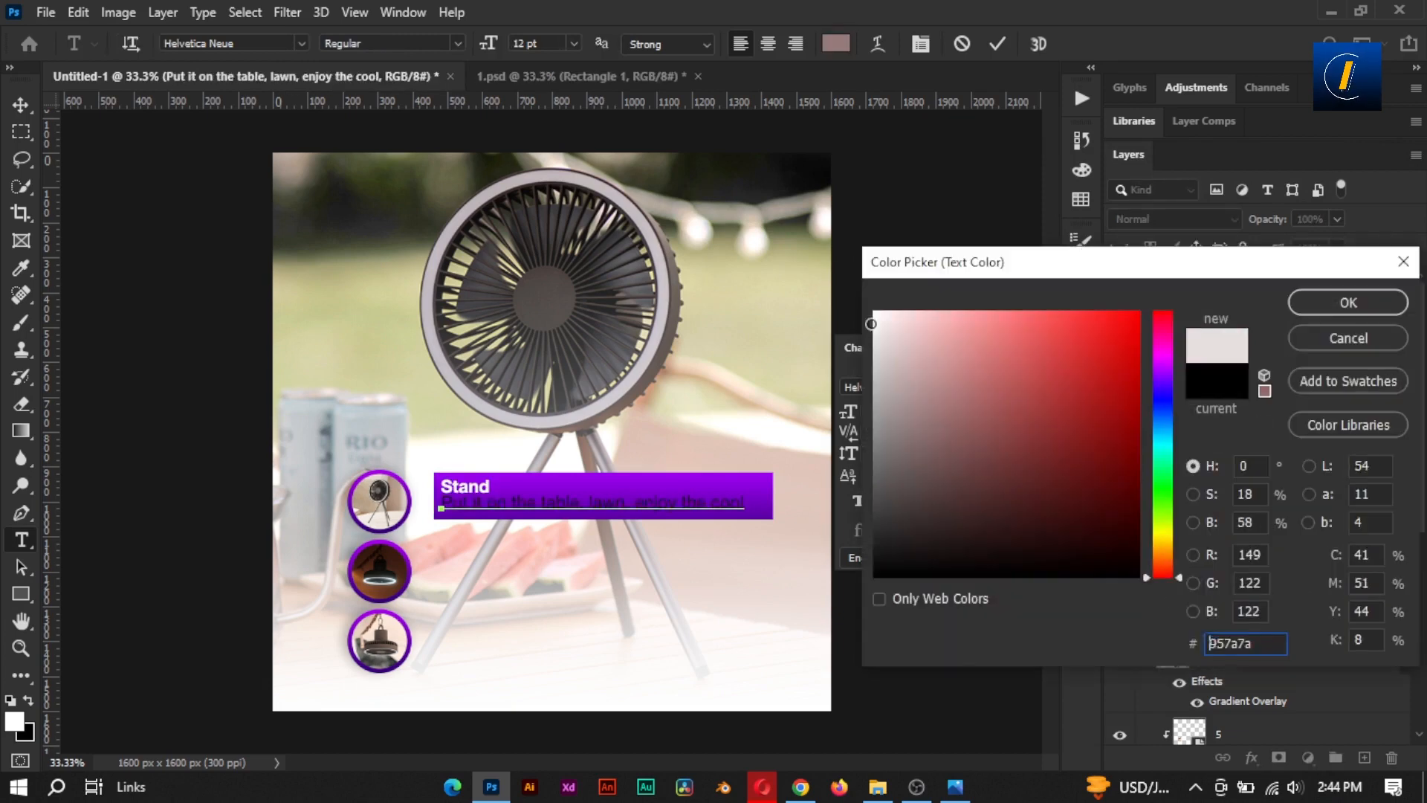
left_click(877, 311)
left_click(1319, 306)
left_click(998, 44)
key("v")
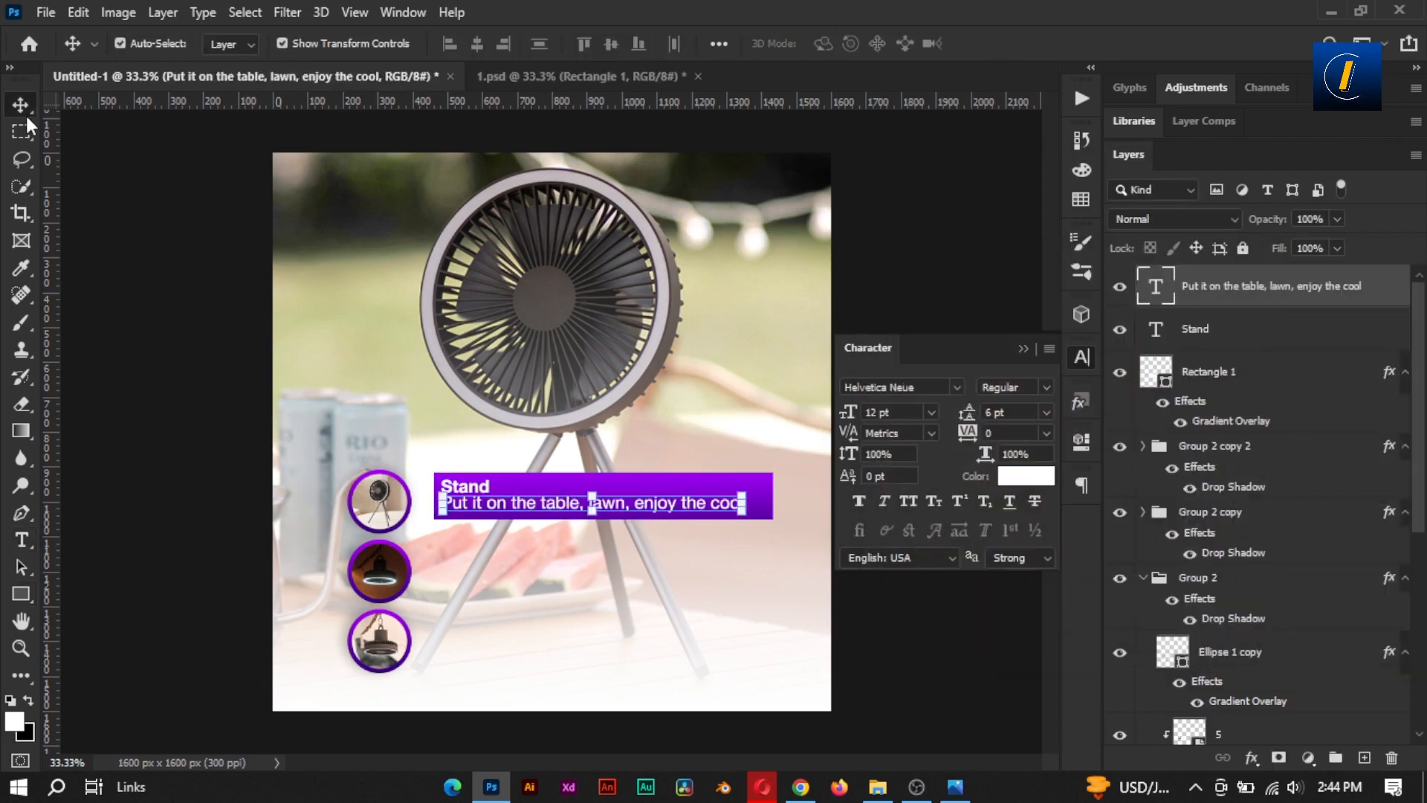
Nudge the description slightly down and shift both caption texts a little to the right inside the rectangle
left_click(897, 254)
left_click(1194, 295)
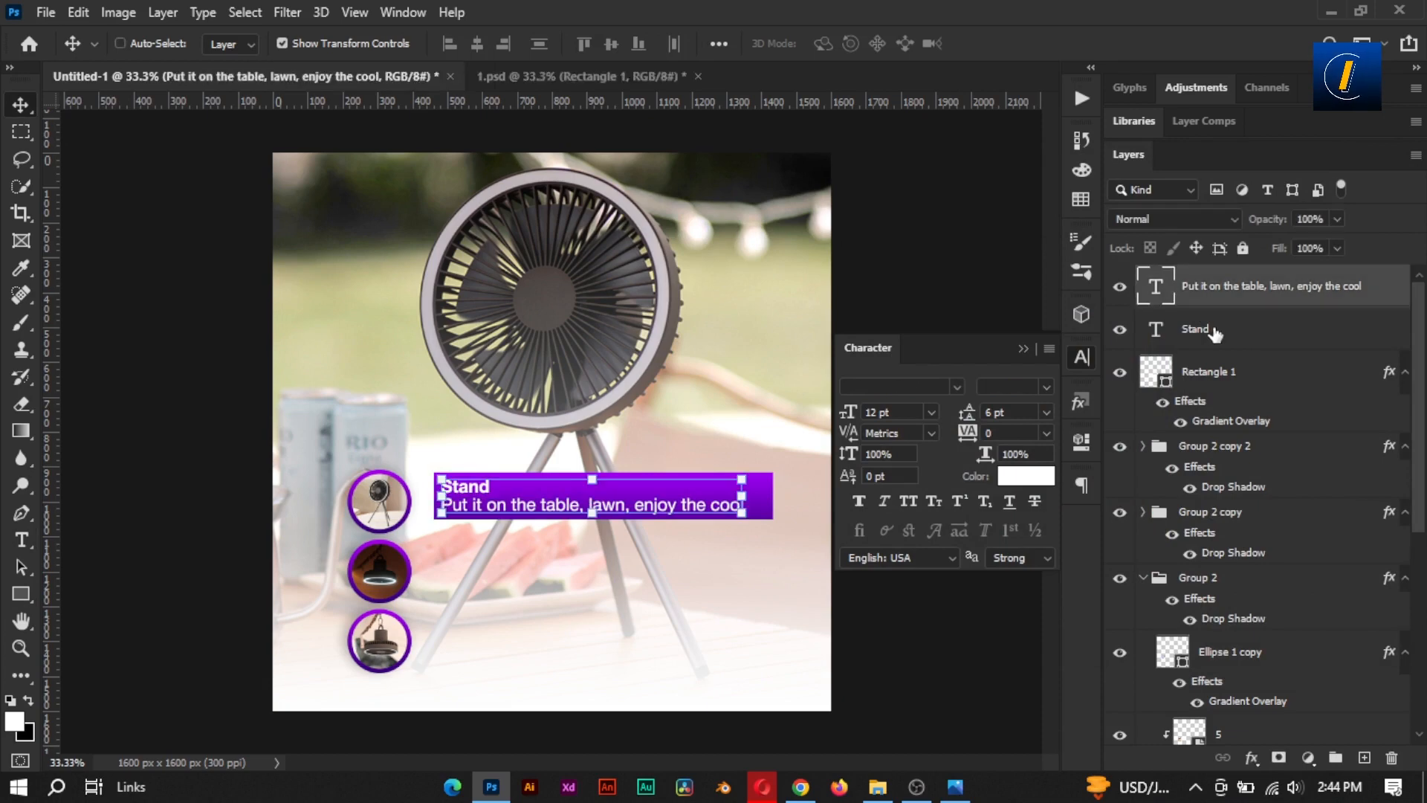
left_click(1211, 330, "shift")
key("shift+Right")
key("shift+Right")
left_click(943, 286)
Group the two caption texts with the rectangle and move the group slightly down to line up with the first badge
left_click(1233, 293)
left_click(1234, 332)
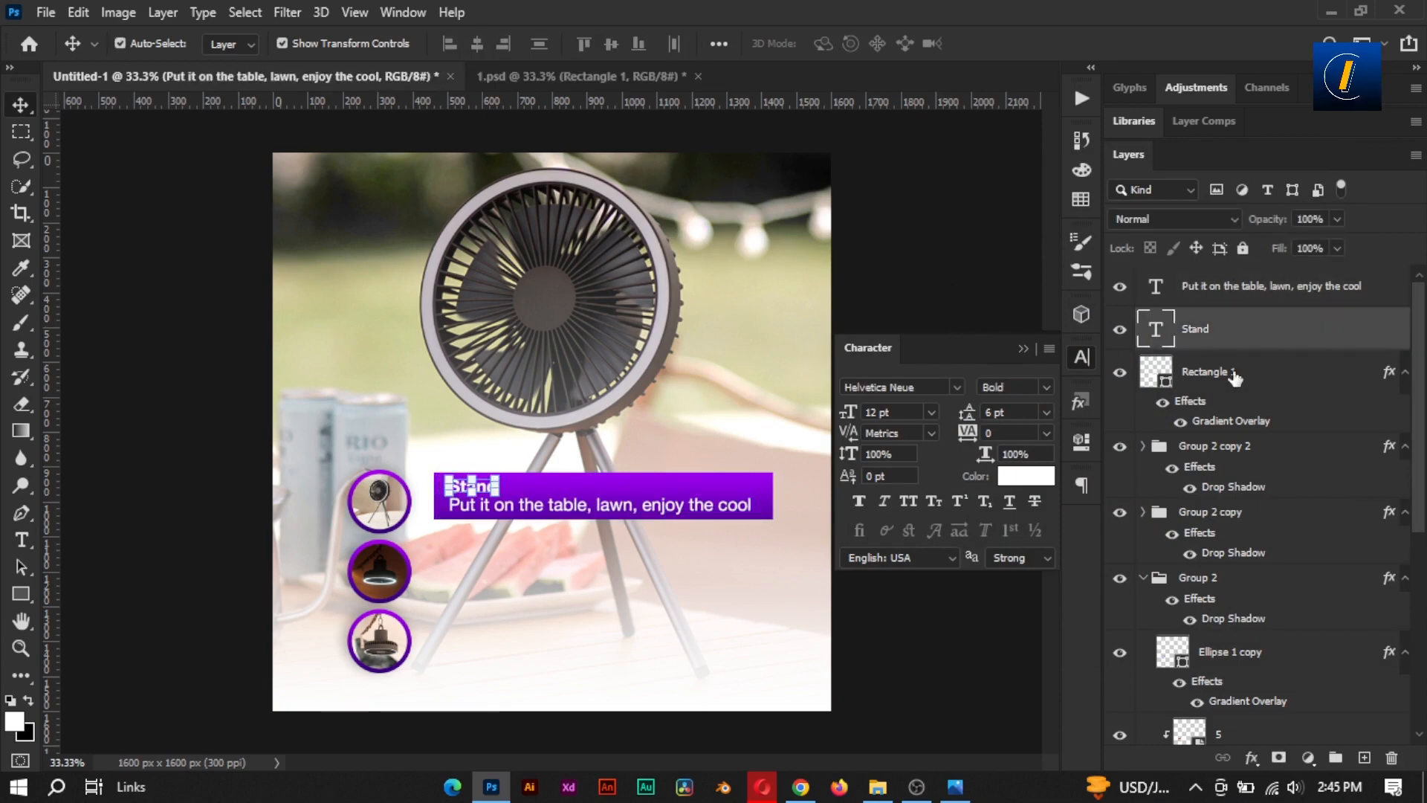
left_click(1236, 374, "ctrl")
left_click(1242, 298, "ctrl")
key("ctrl+g")
left_click_drag(615, 496, 614, 496)
left_click(896, 291)
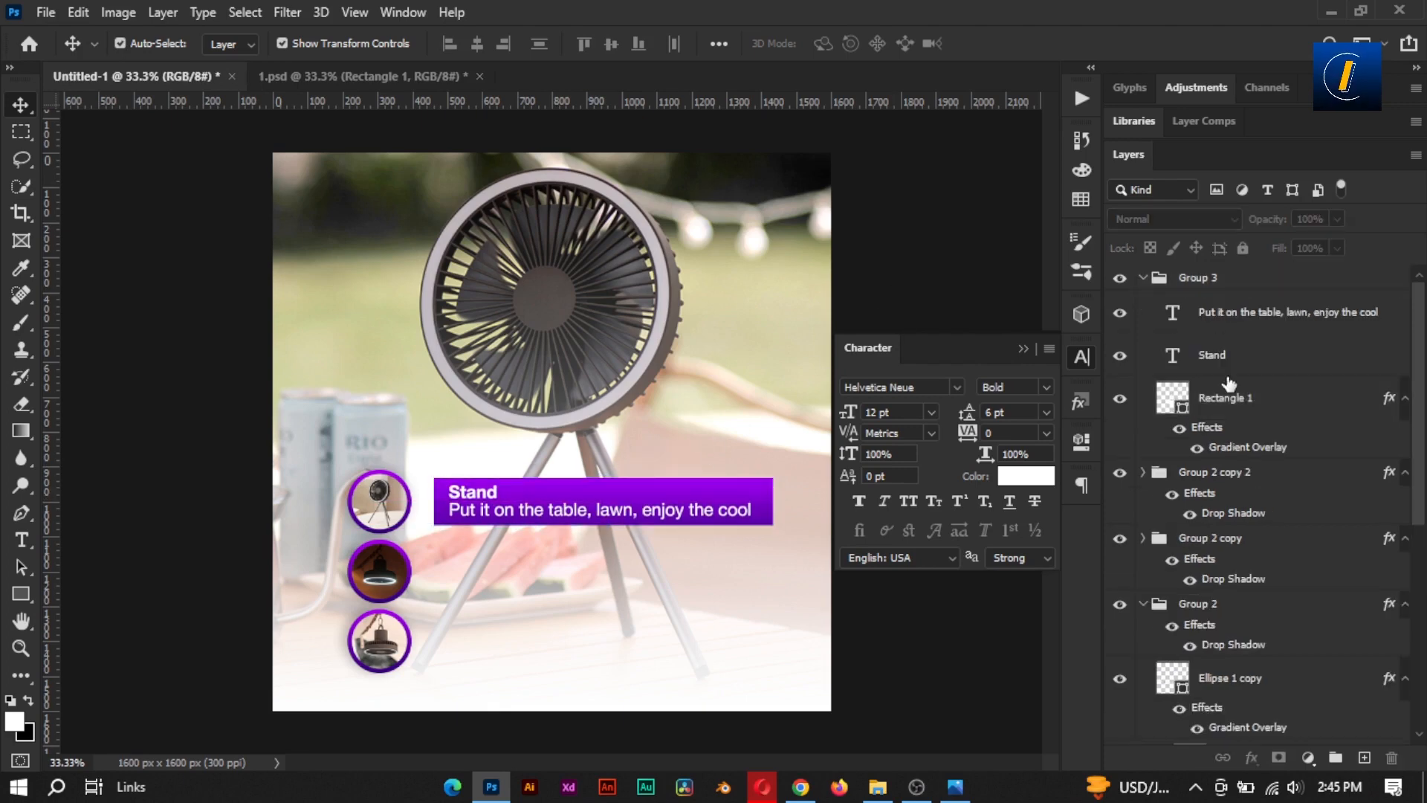
Scale the "Stand" heading and its description down together to about 11.1 pt within the rectangle
left_click(1264, 312)
left_click(1223, 355, "shift")
key("ctrl+t")
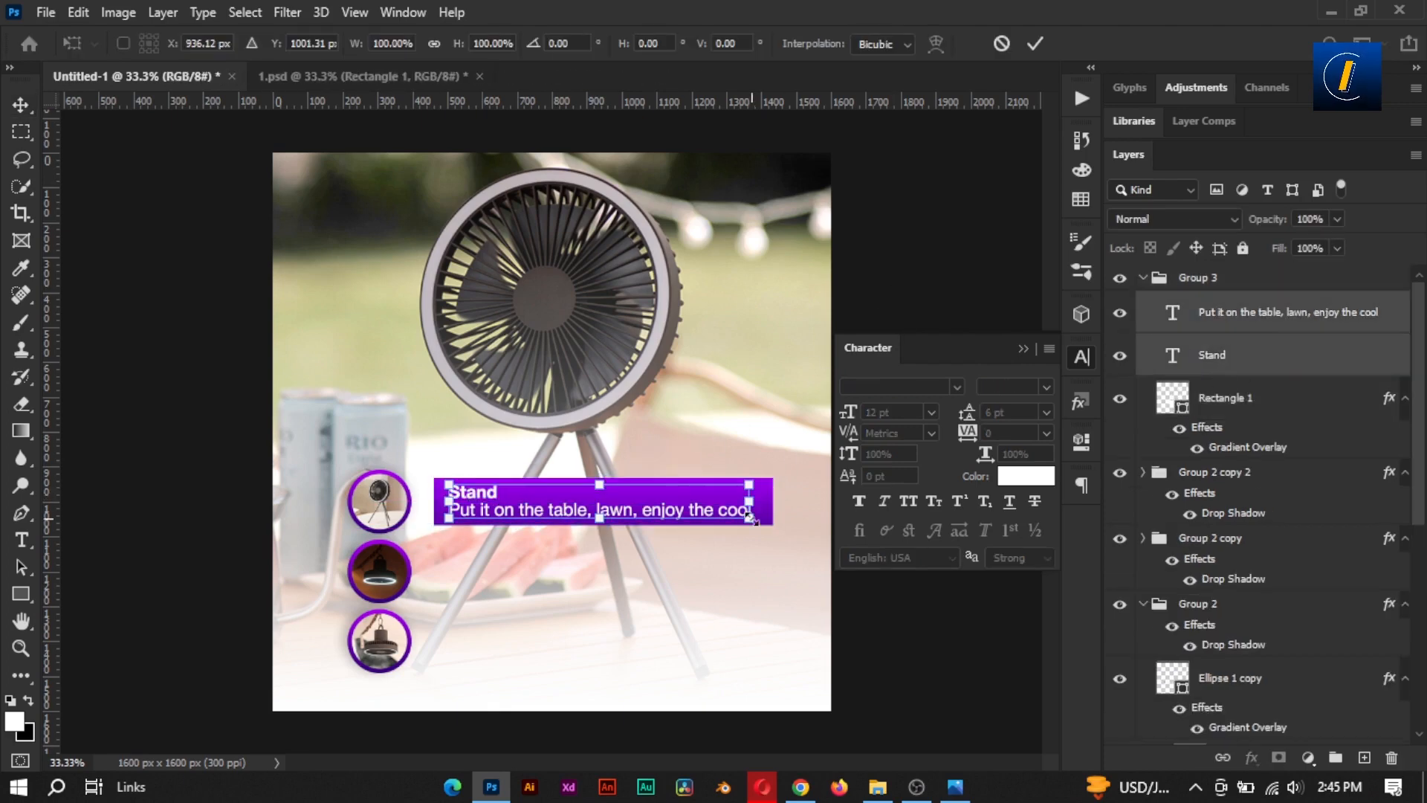
left_click_drag(752, 519, 742, 520)
key("Return")
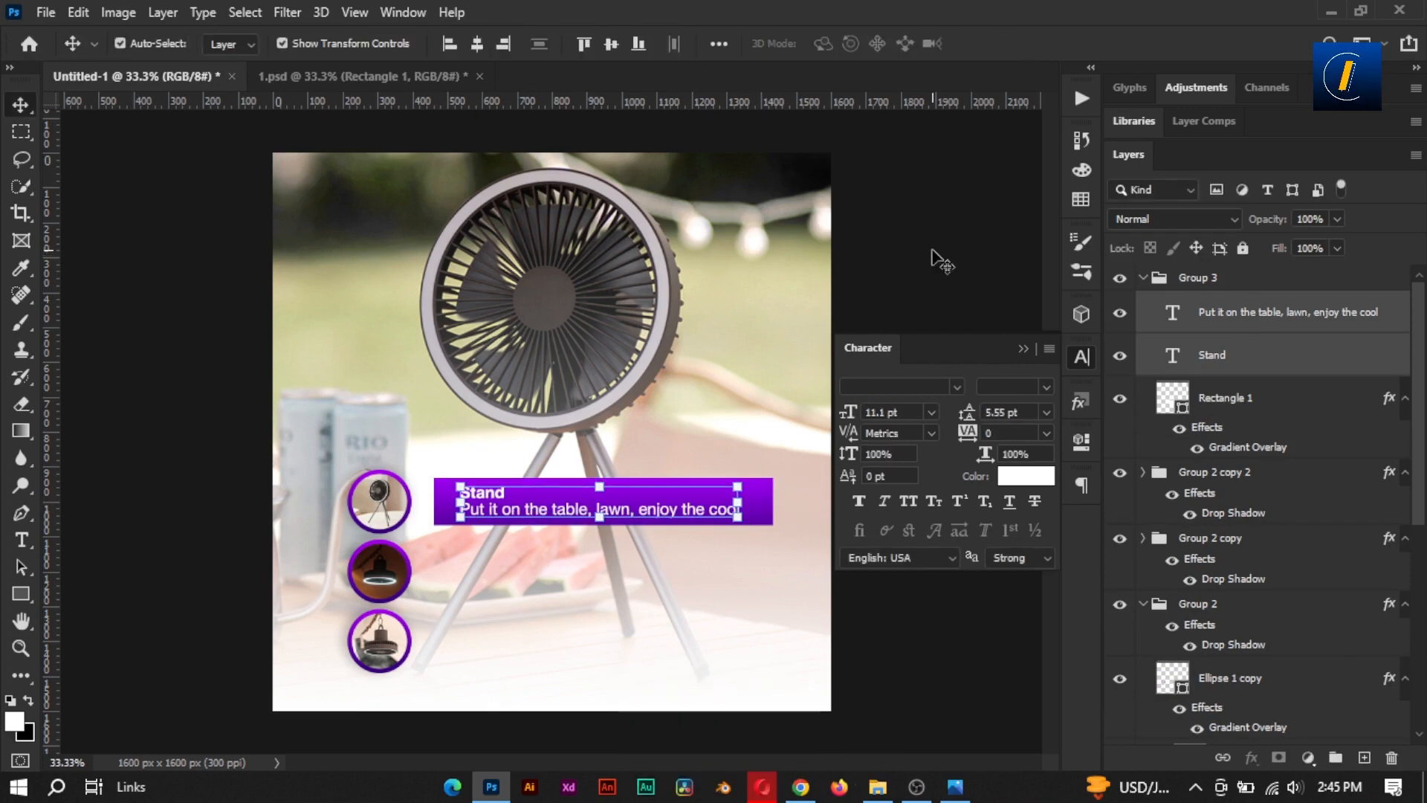
left_click(959, 200)
Fully round all four corners of the caption rectangle to make a pill shape
left_click(1181, 402)
left_click(1080, 442)
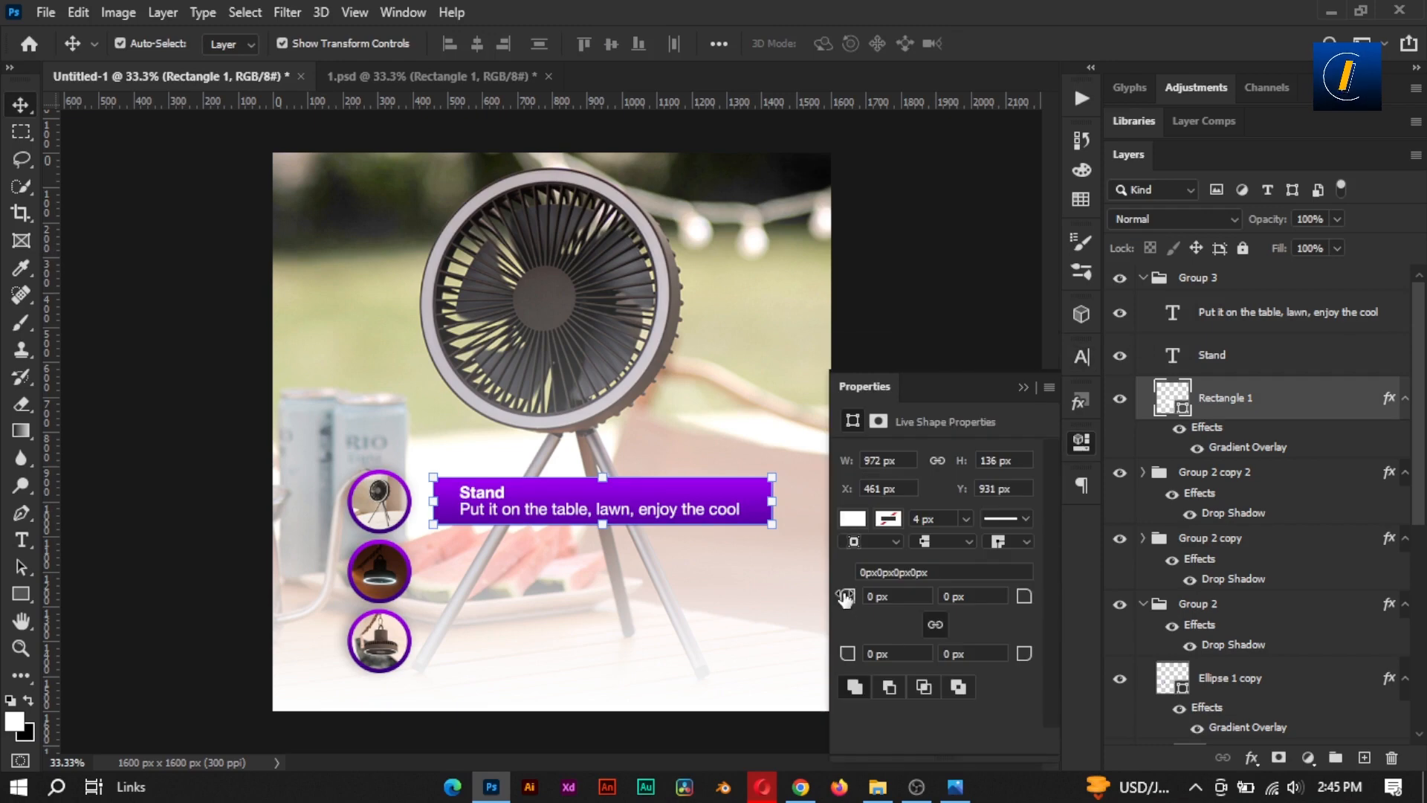
left_click_drag(845, 599, 916, 598)
left_click(1024, 386)
left_click(972, 432)
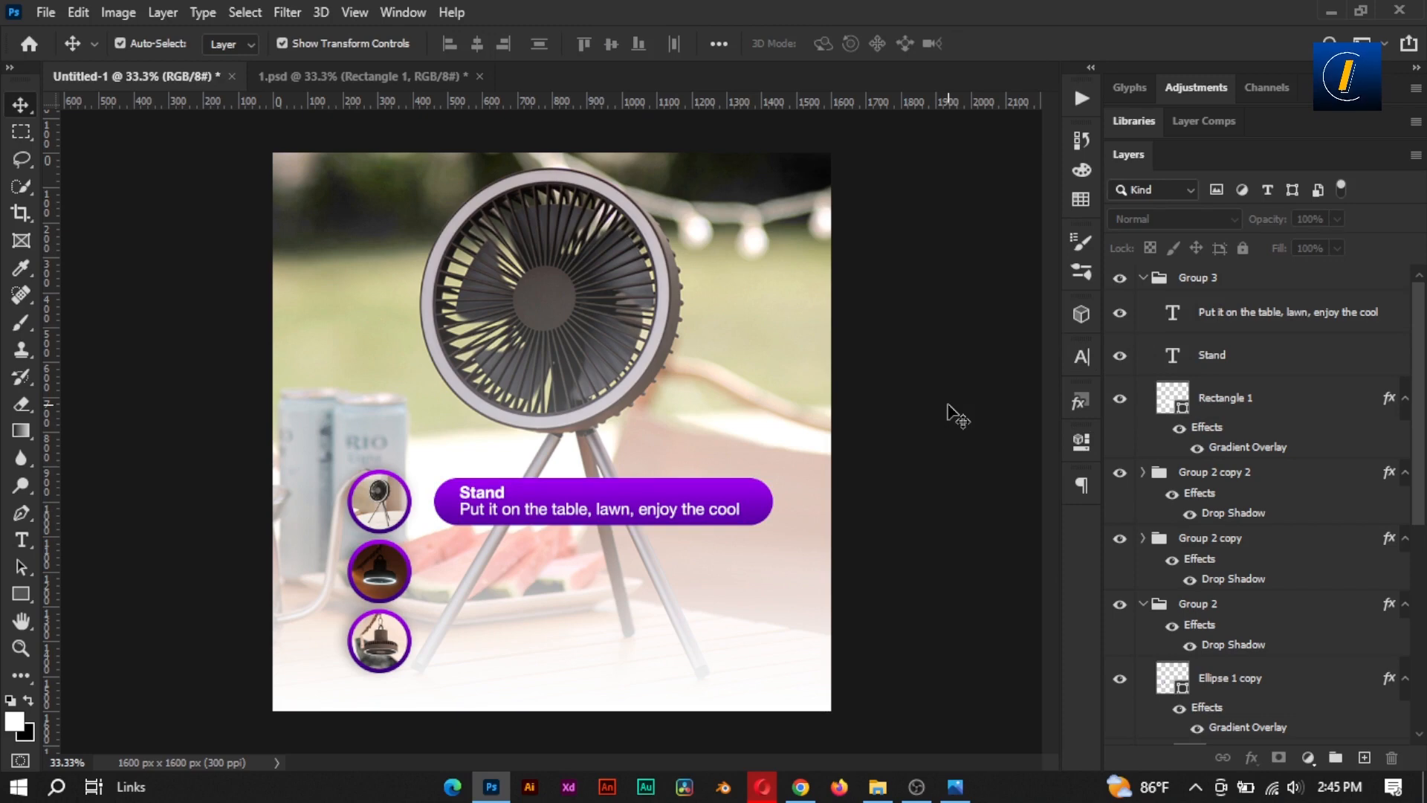
Place a horizontal guide through the center of the first badge's ring ellipse
left_click(1204, 473)
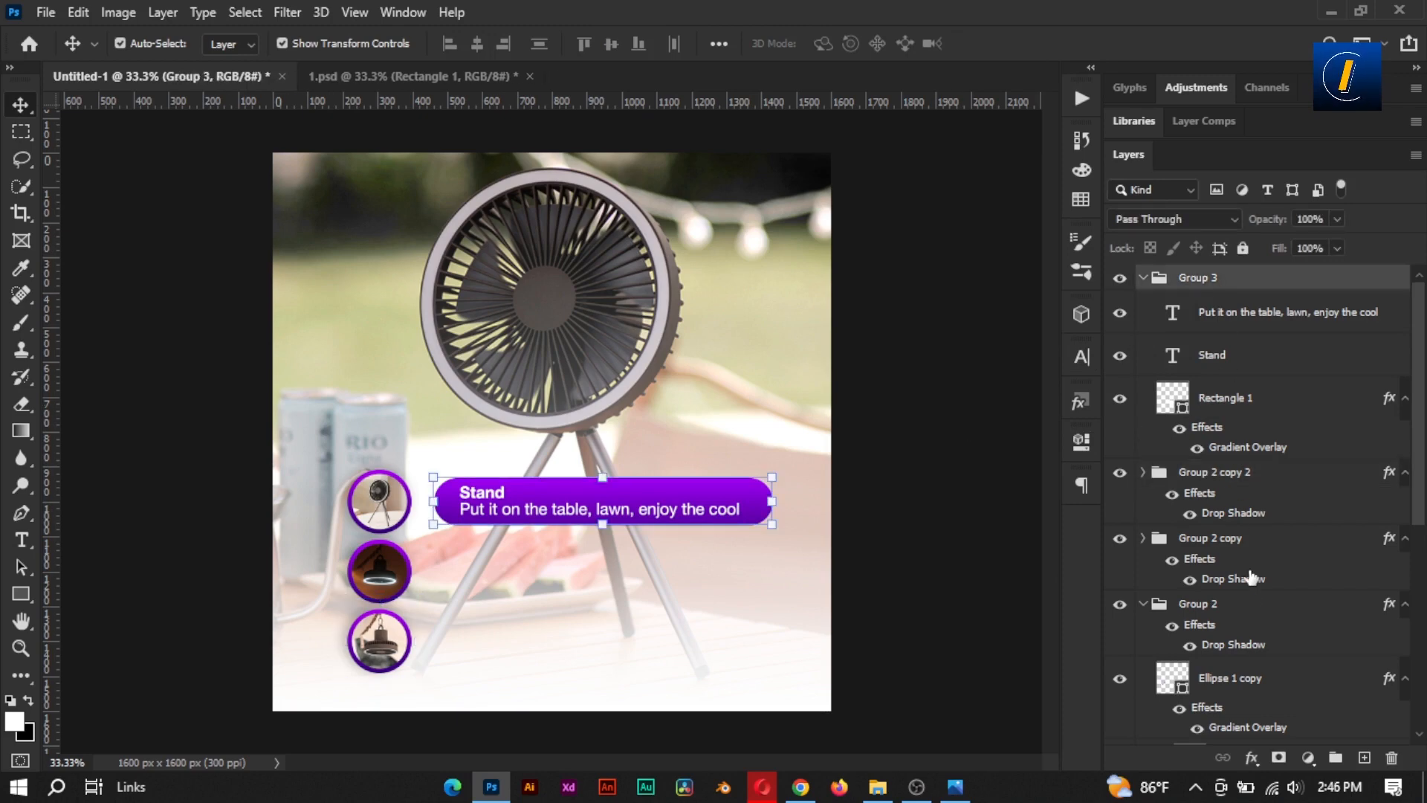
left_click(1141, 611)
scroll(1380, 574, "down", 5)
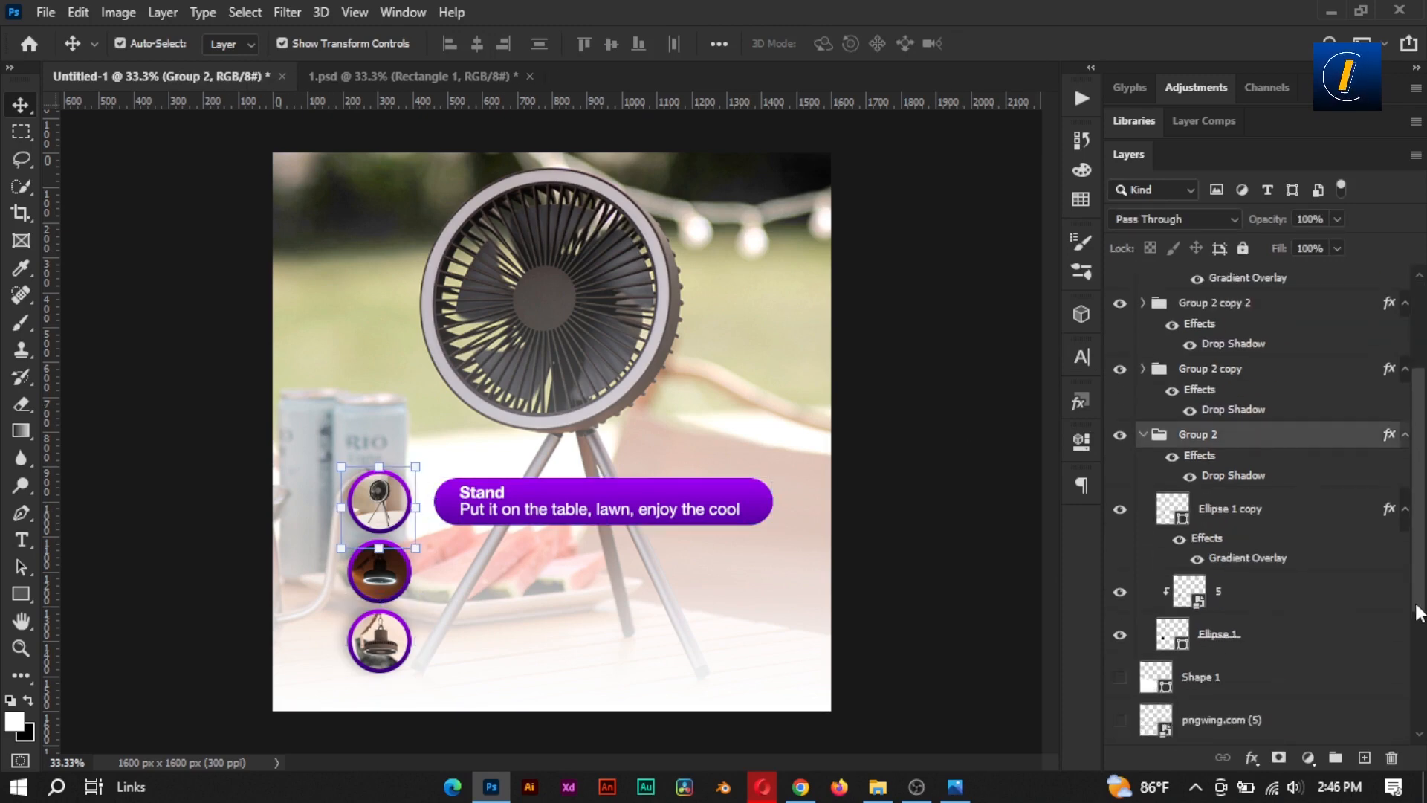
left_click(1282, 611)
left_click(1289, 564)
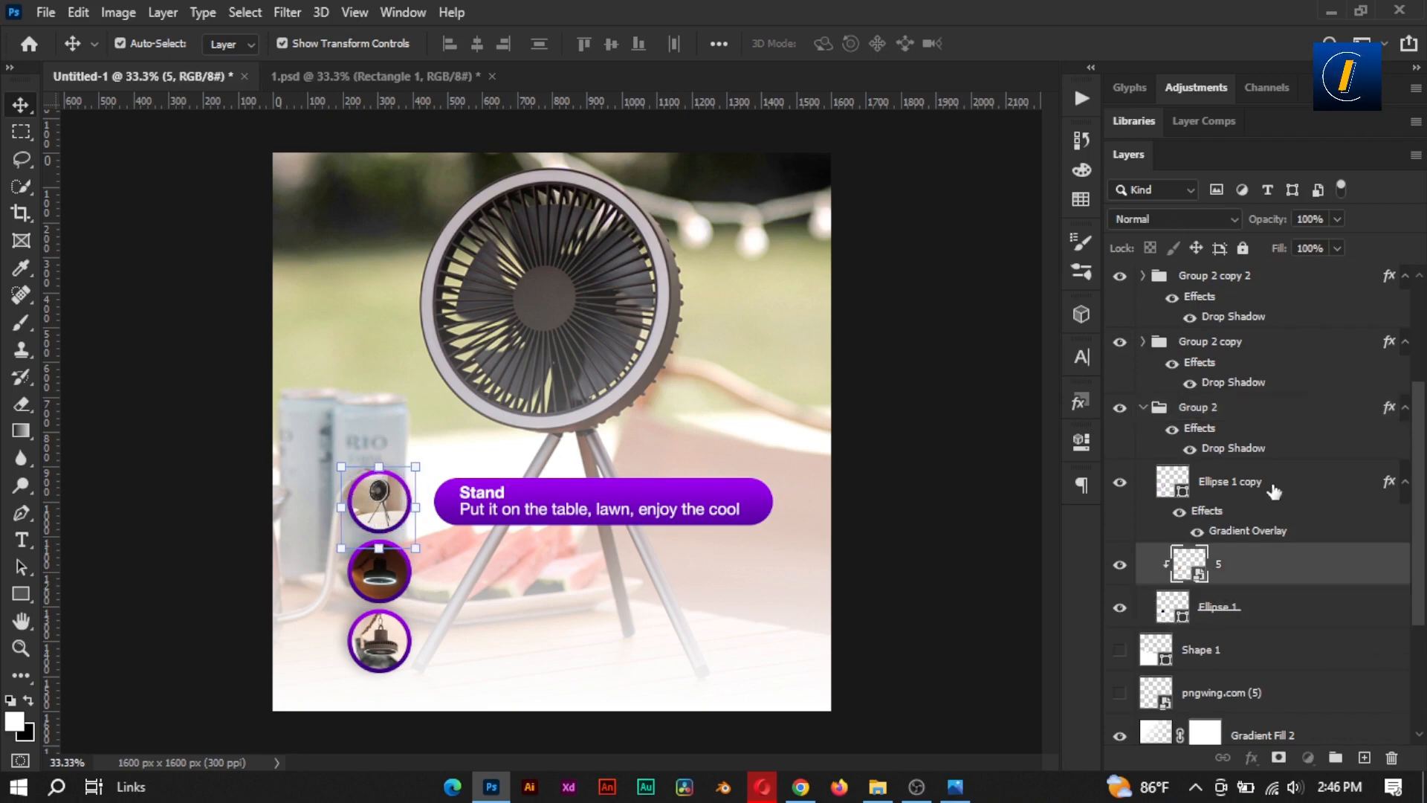
left_click(1276, 491)
left_click_drag(576, 101, 574, 492)
Move the caption group left toward the first badge and remove the horizontal guide
scroll(1264, 371, "up", 5)
left_click(1197, 279)
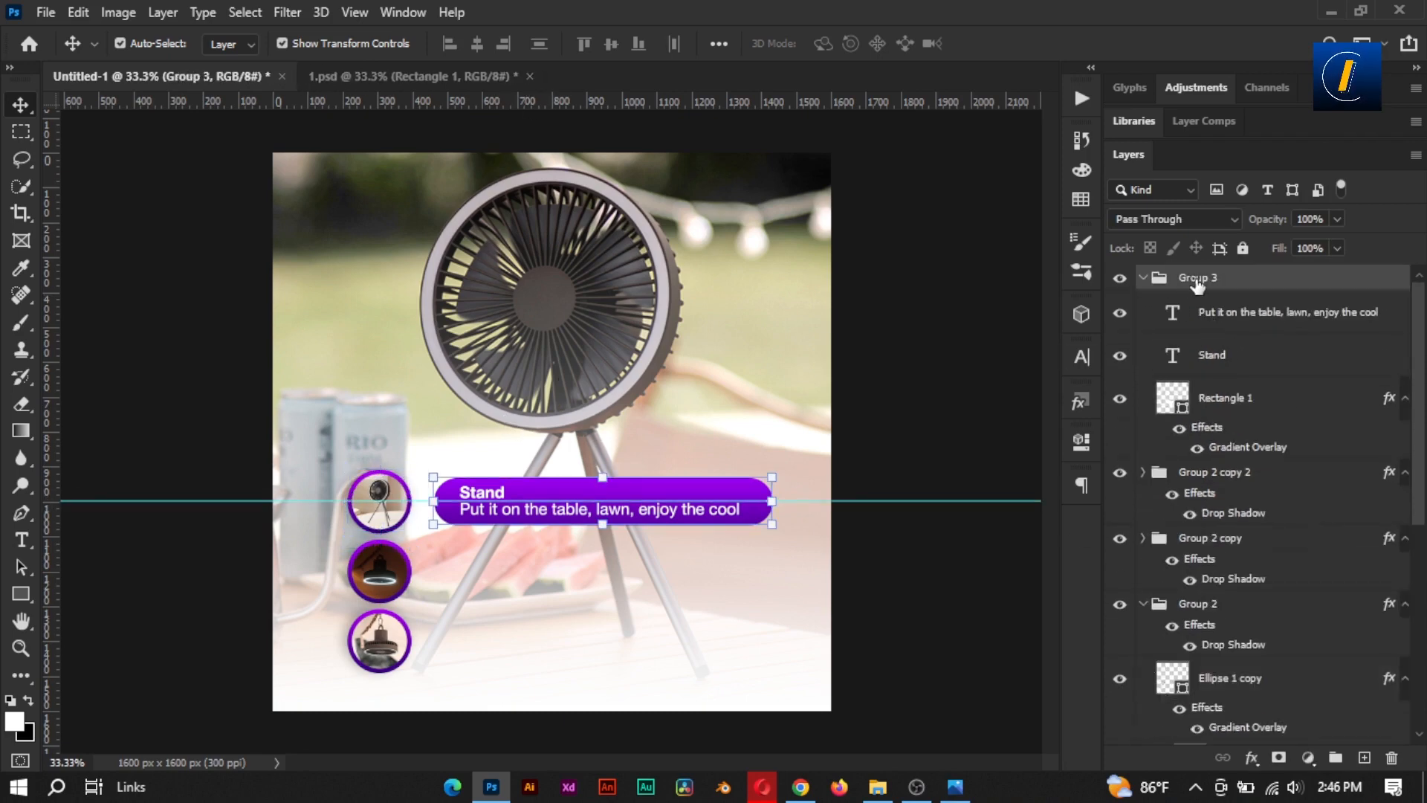
key("shift+Left")
key("shift+Left")
key("shift+Left")
key("shift+Left")
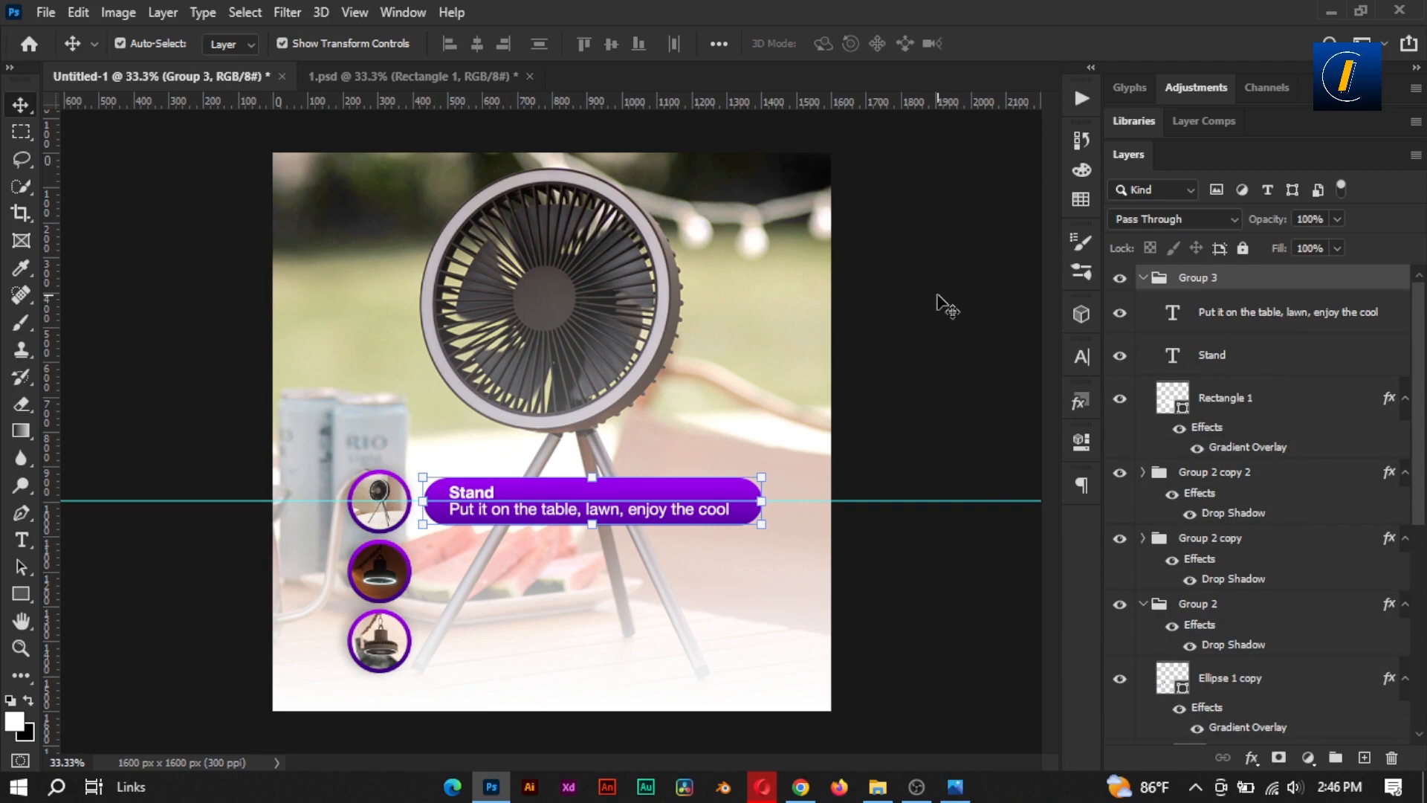
left_click(930, 302)
left_click_drag(912, 502, 937, 32)
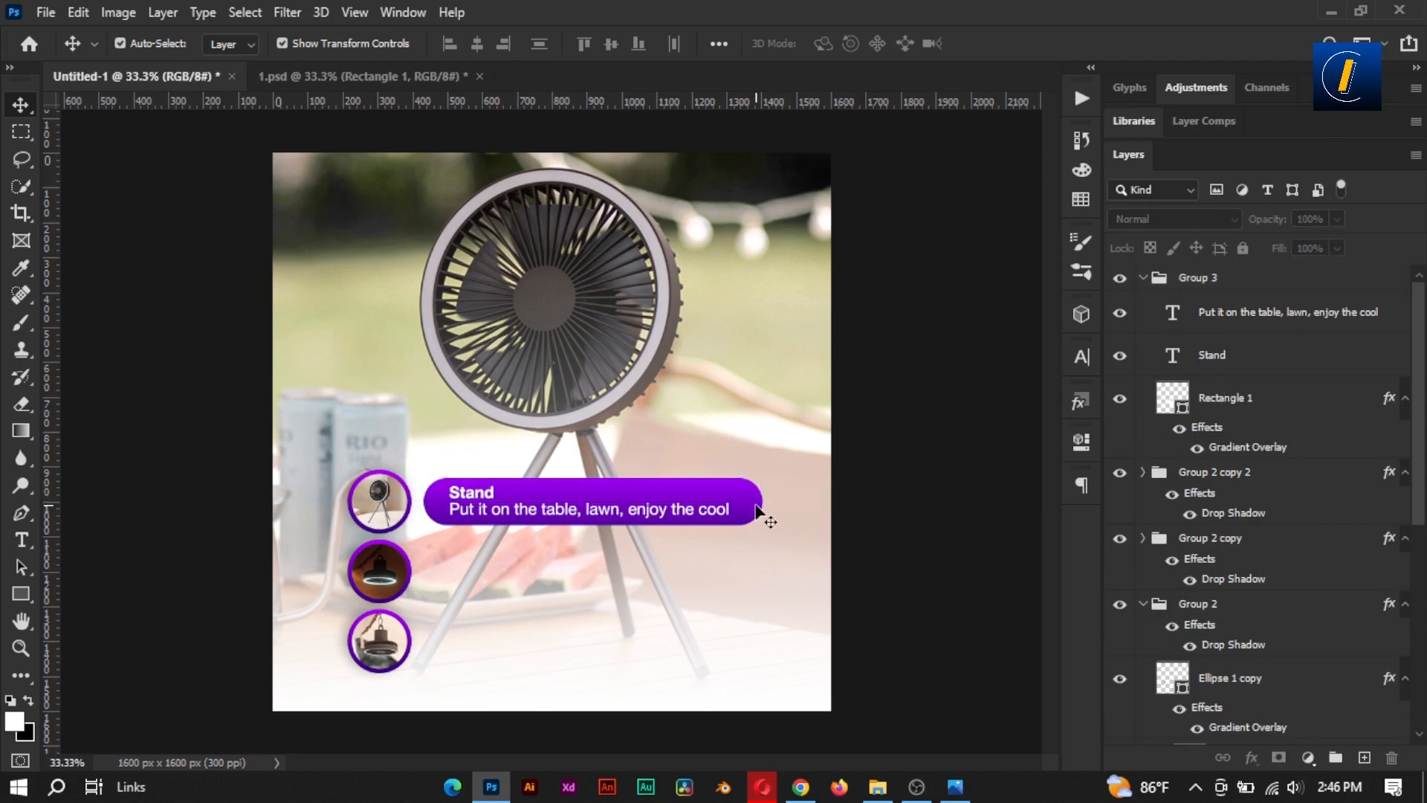
Narrow the caption's rounded rectangle slightly from both ends so it fits the text more closely
left_click(757, 512)
key("ctrl+t")
left_click_drag(767, 501, 752, 502)
left_click(1037, 43)
Nudge the narrowed rounded rectangle slightly left behind the caption text
left_click(1200, 277)
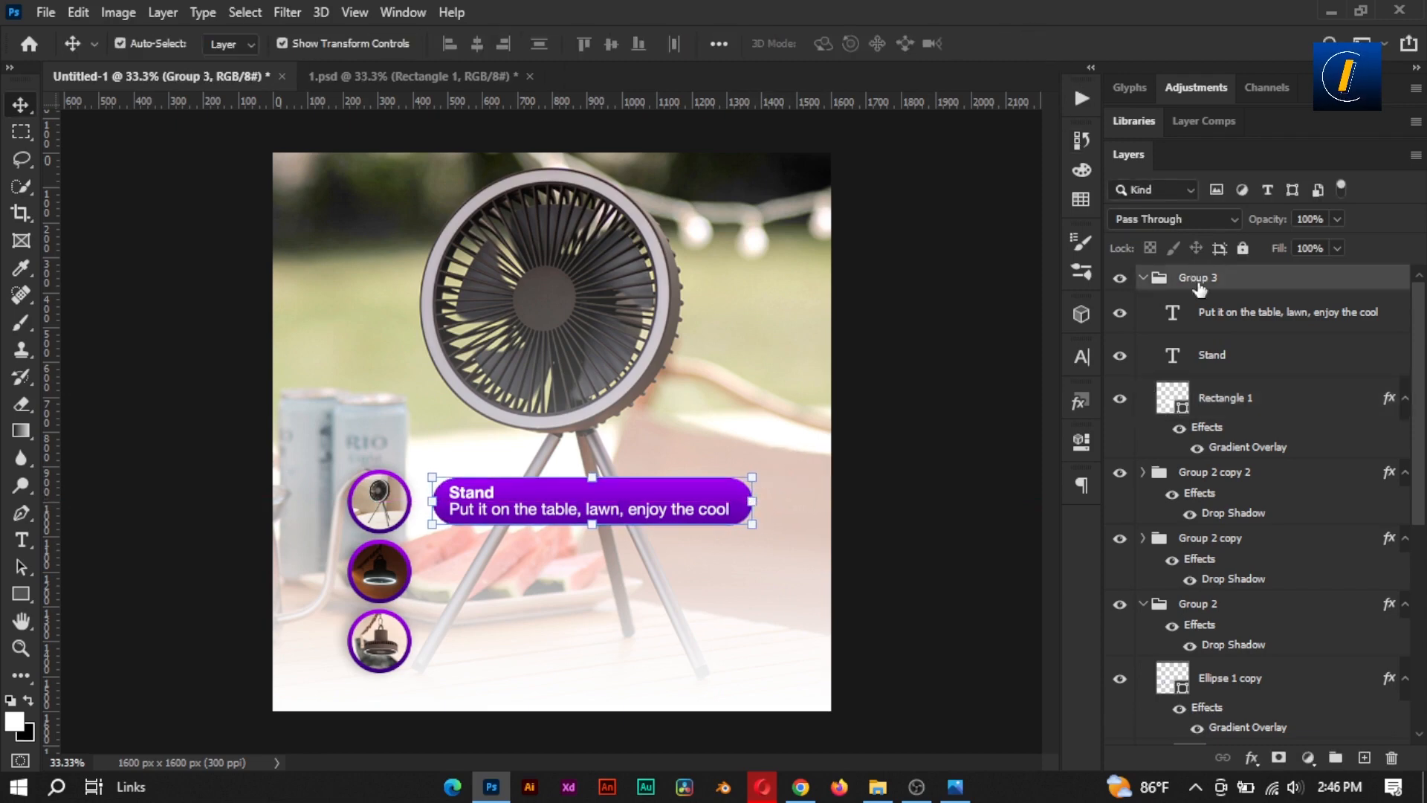
left_click(1217, 409)
key("shift+Left")
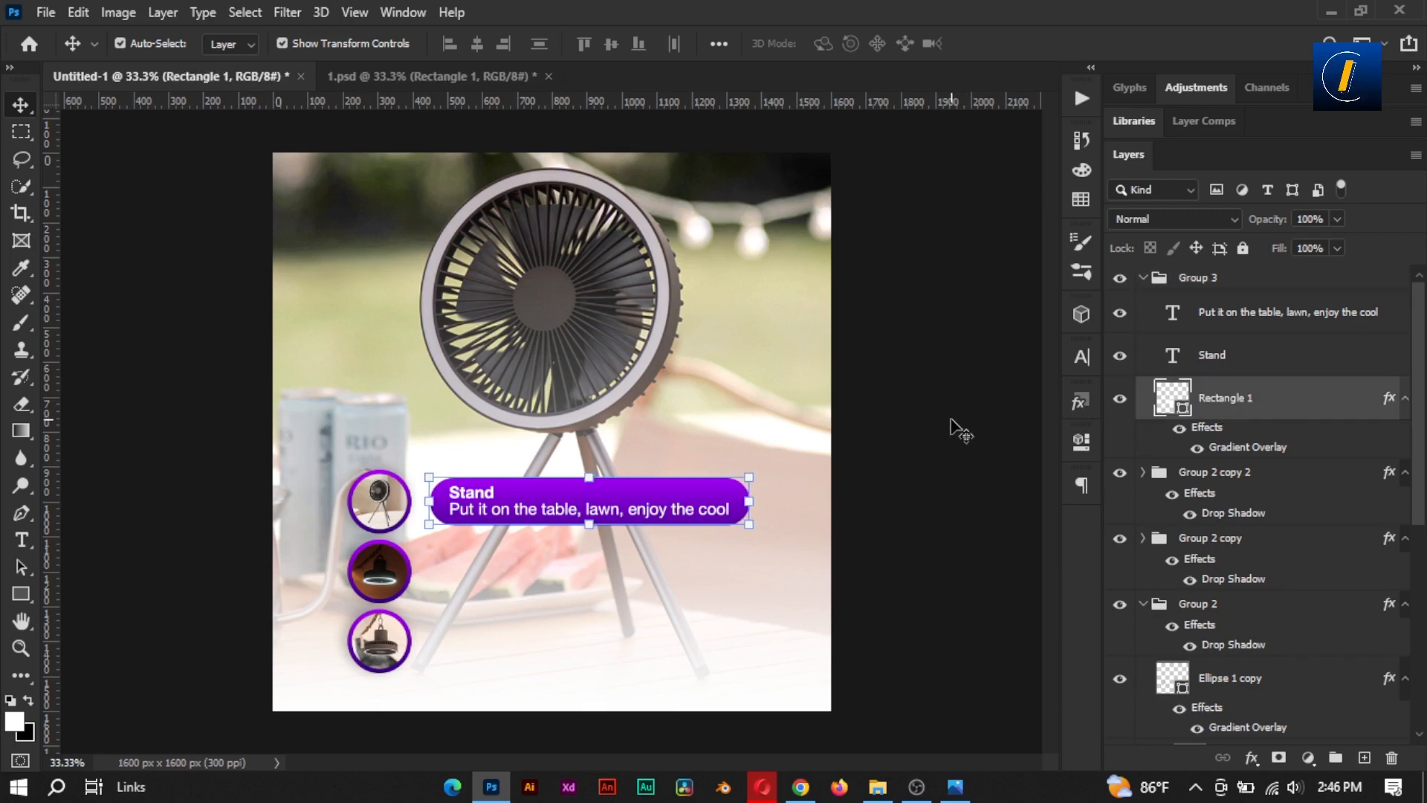
left_click(963, 430)
left_click(1323, 411)
left_click(936, 431)
Duplicate the "Stand" caption group straight down so the copy sits beside the second badge
left_click(1144, 277)
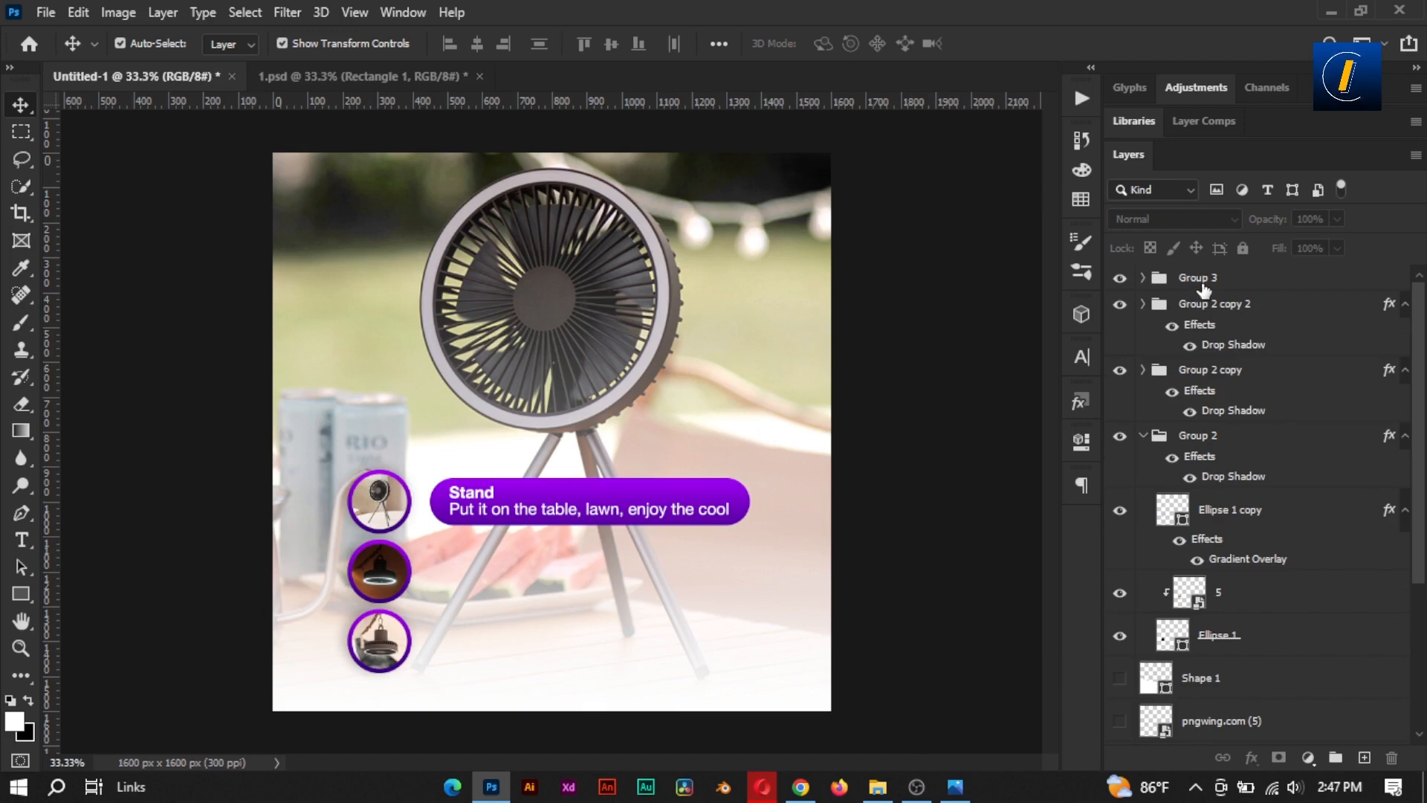
left_click(1204, 285)
left_click_drag(662, 502, 662, 572)
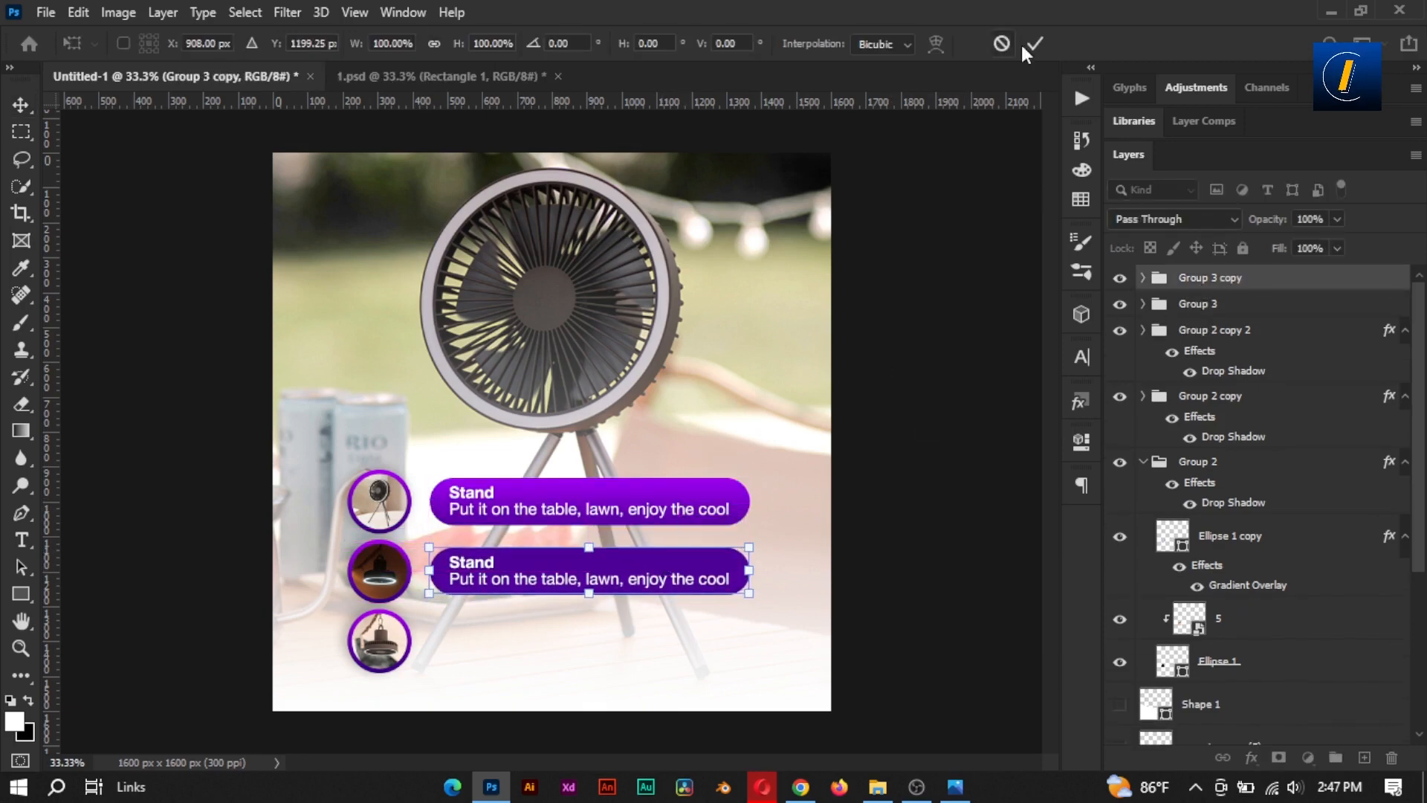
left_click(1033, 44)
Change the heading in the duplicated caption to "Chandelier"
left_click(1143, 277)
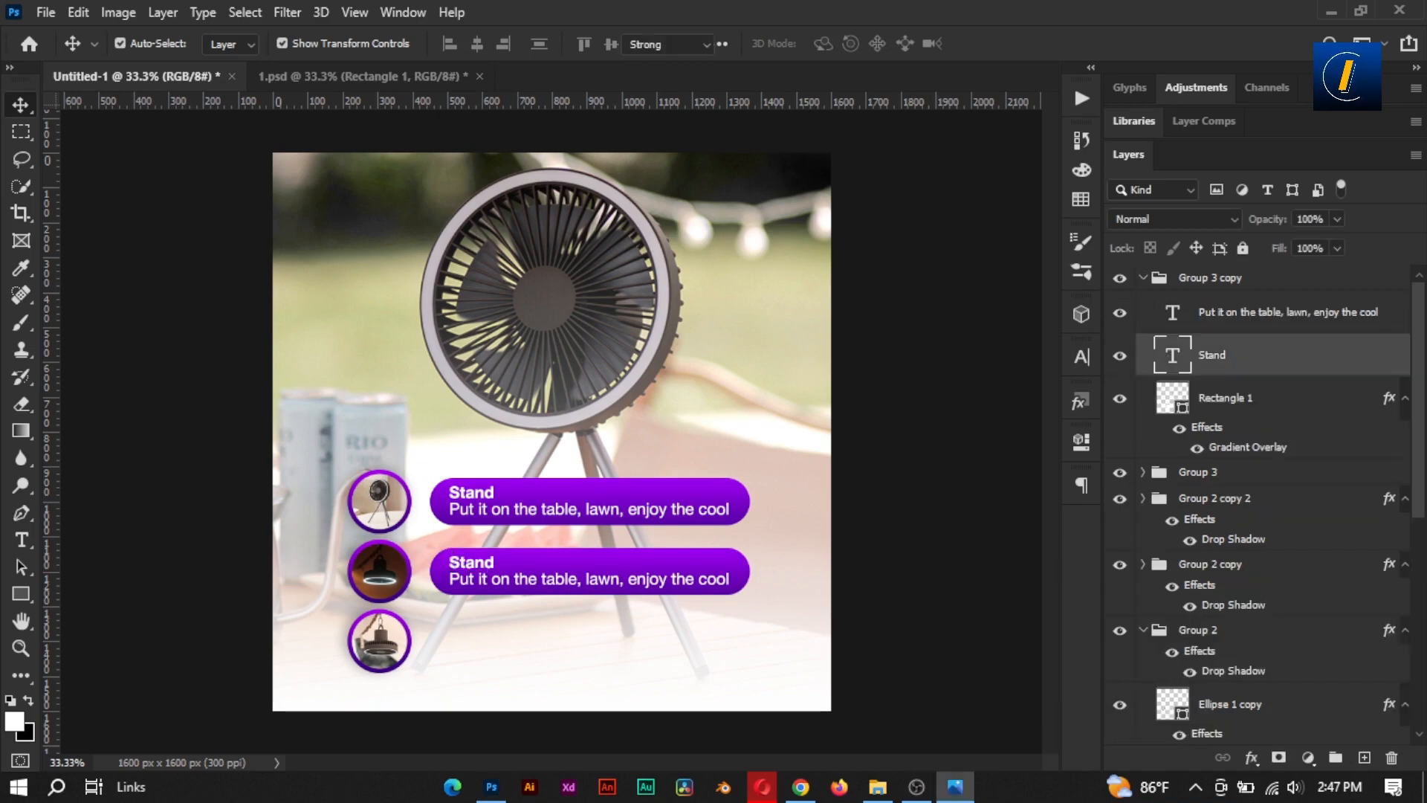
double_click(449, 567)
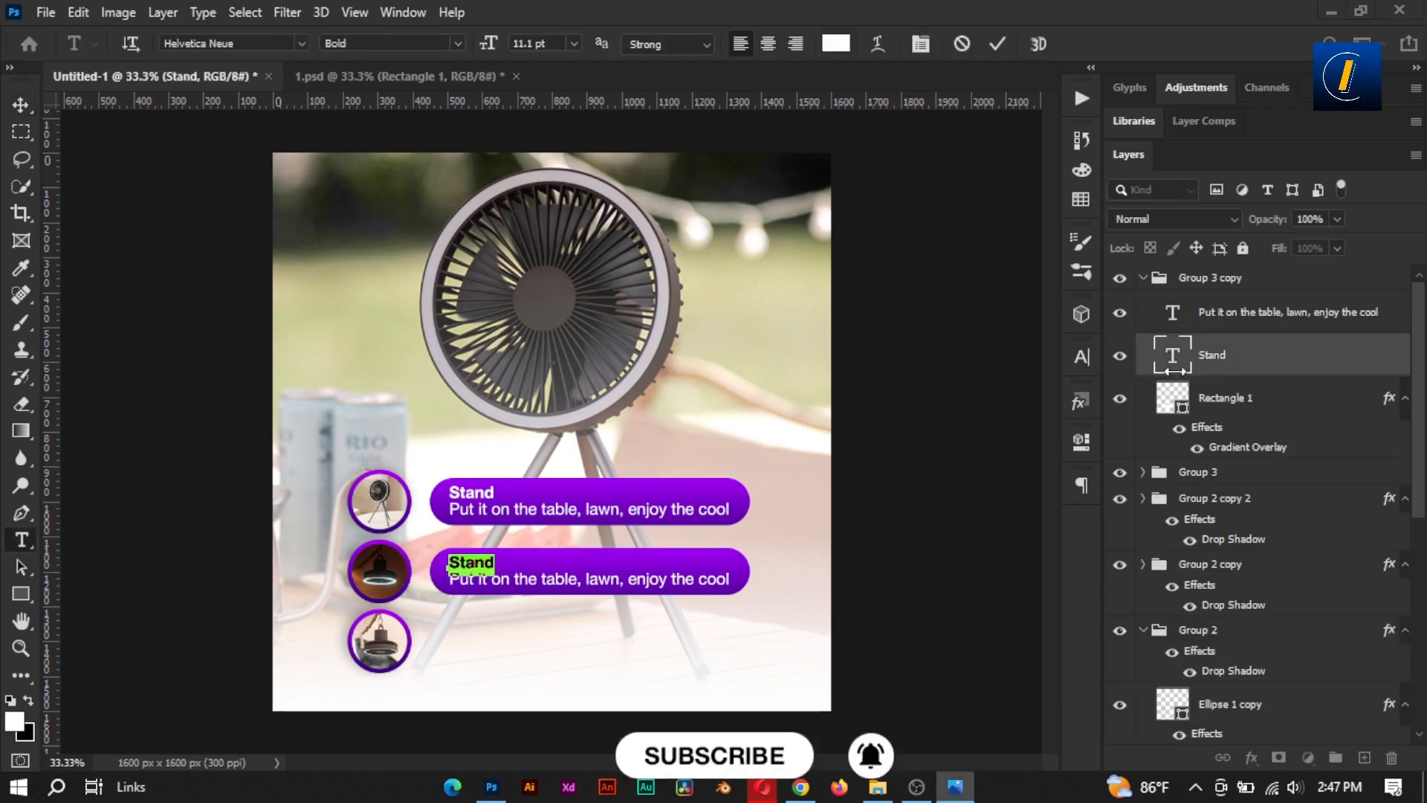
type("Cha")
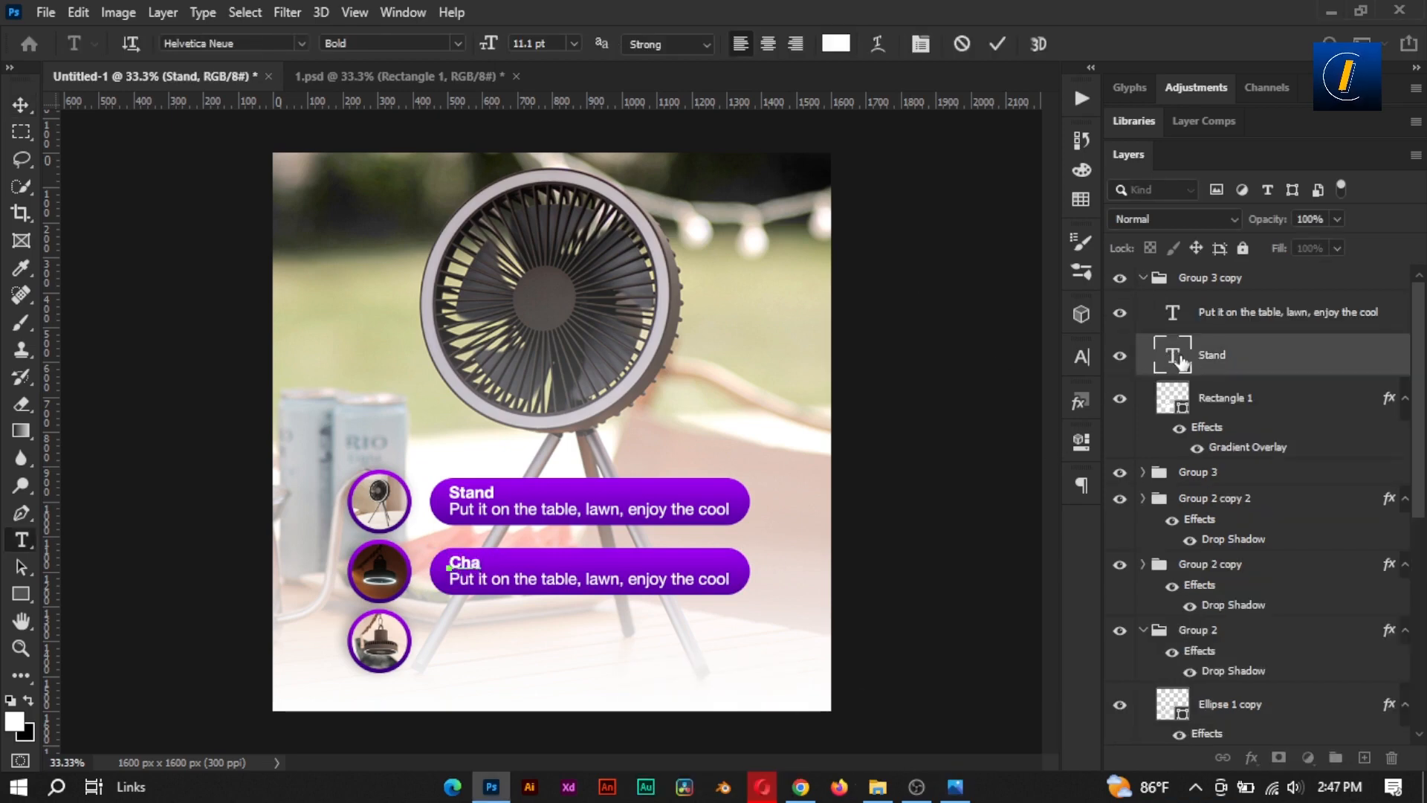
type("ndelier")
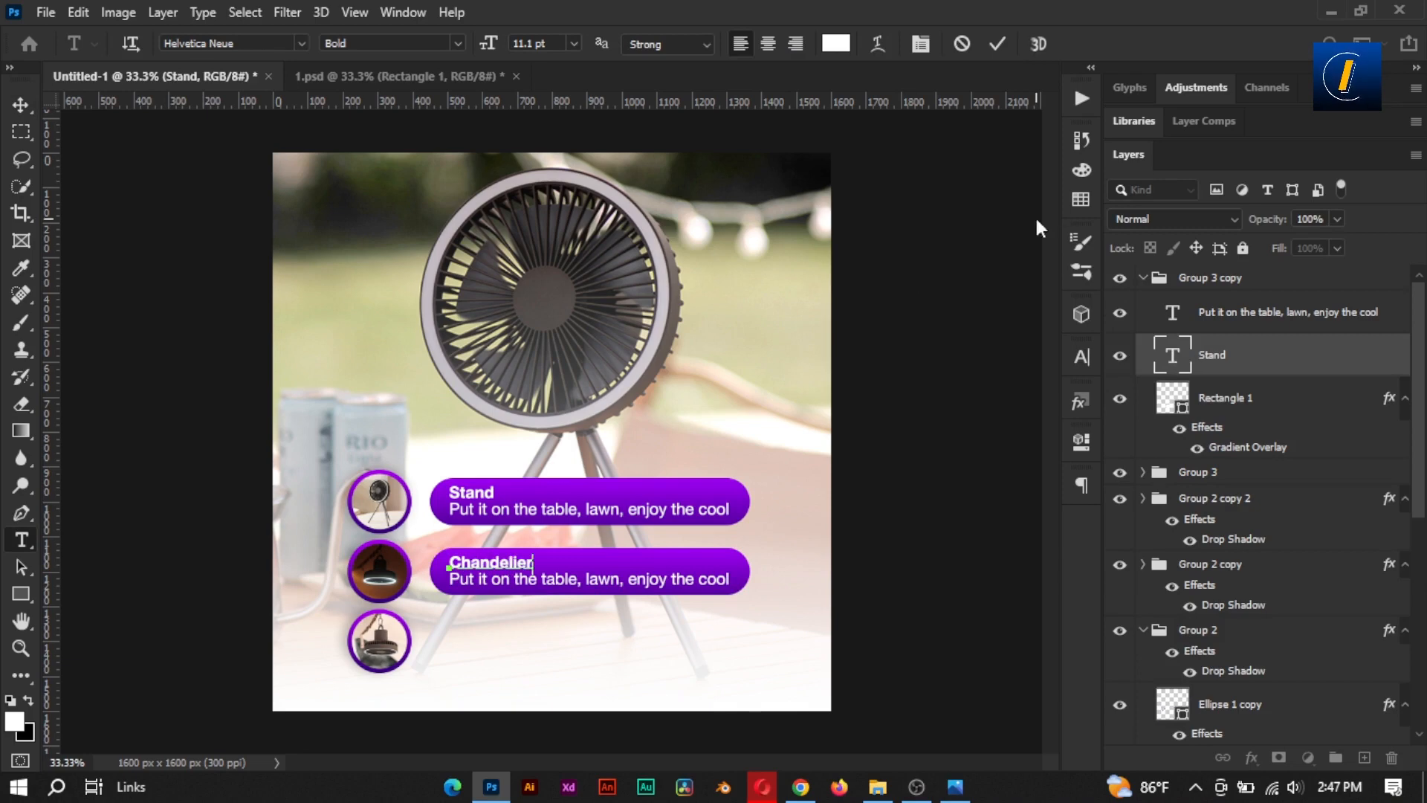
left_click(997, 44)
Replace the second caption's description with "Independent small chandelier, with you at night, a good partner for outdoor camping" on two lines
double_click(1179, 316)
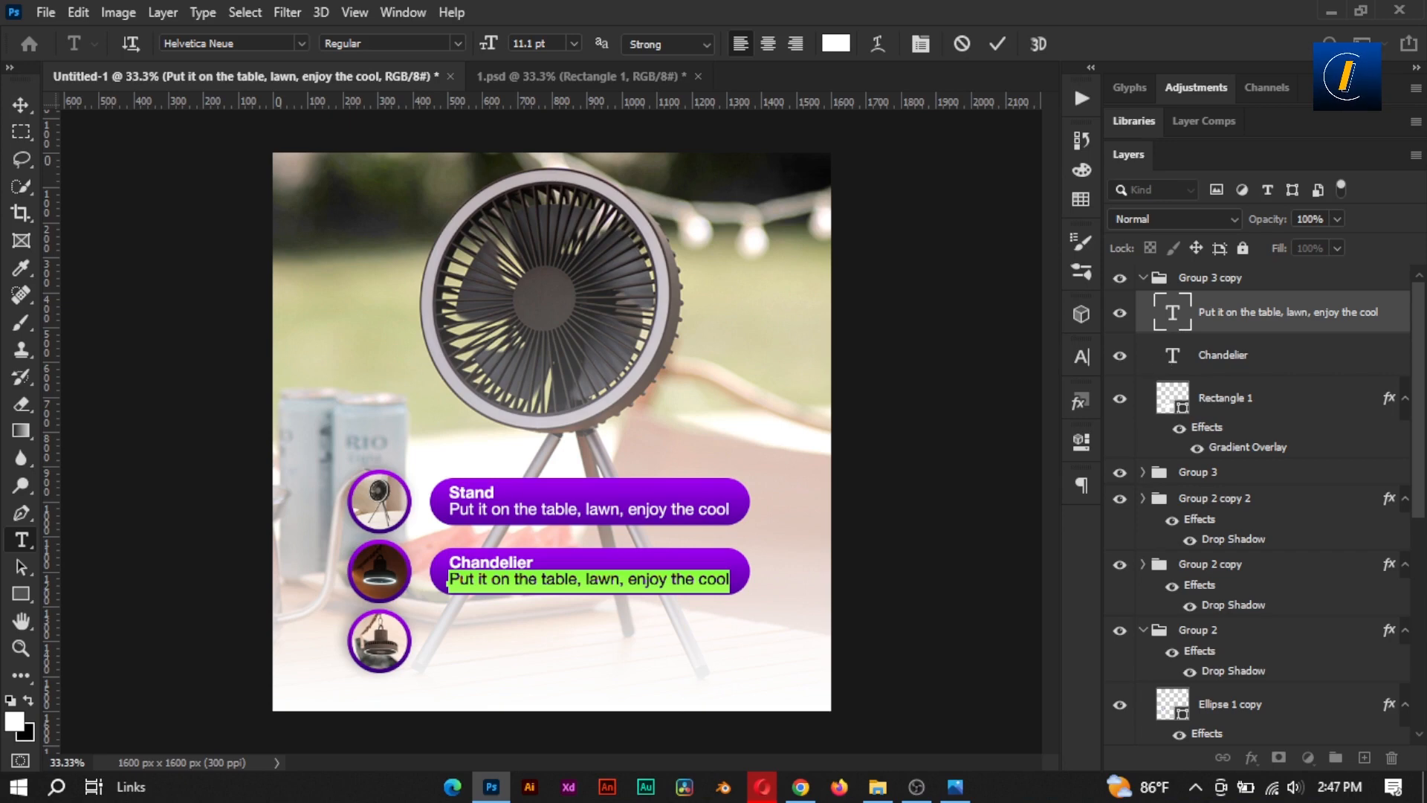
key("alt+Tab")
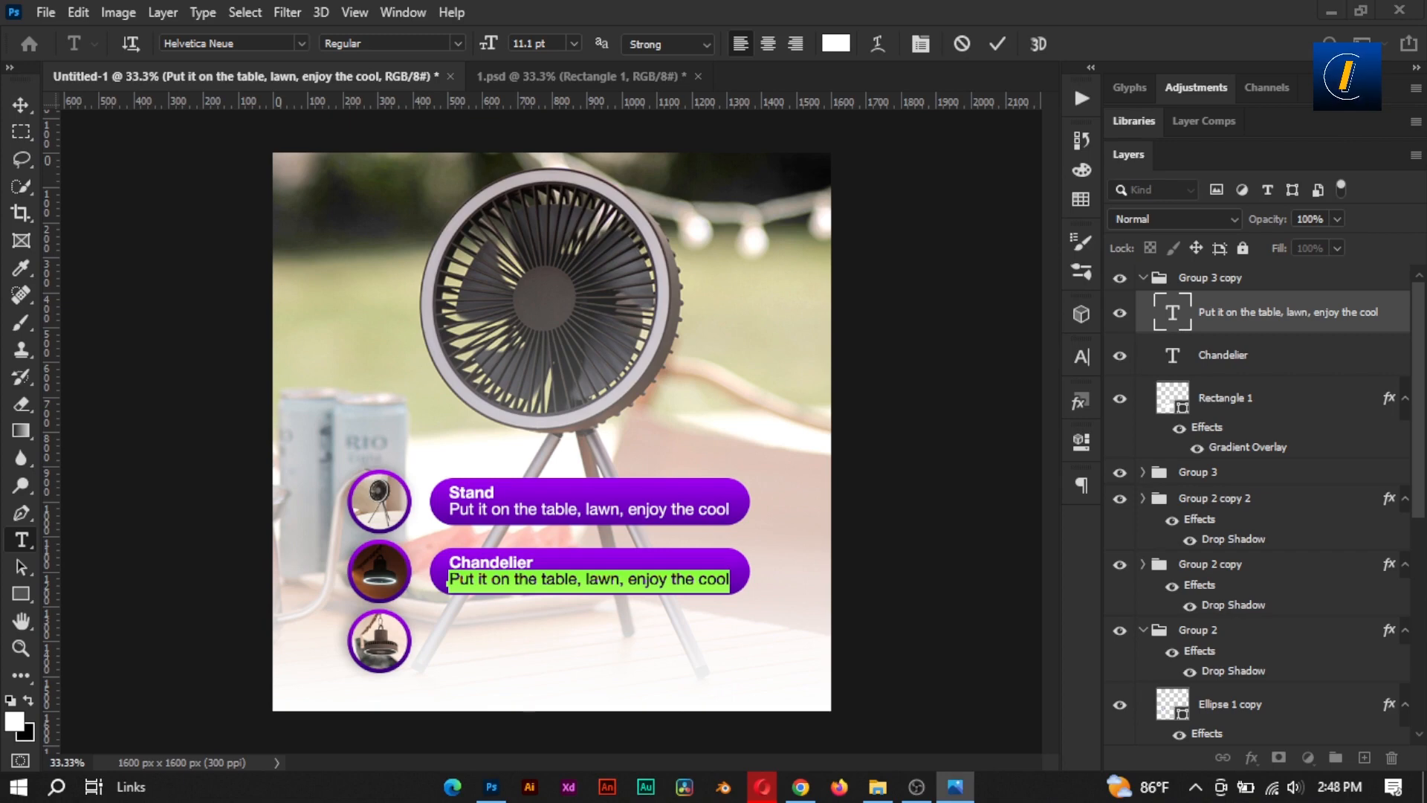
double_click(1170, 306)
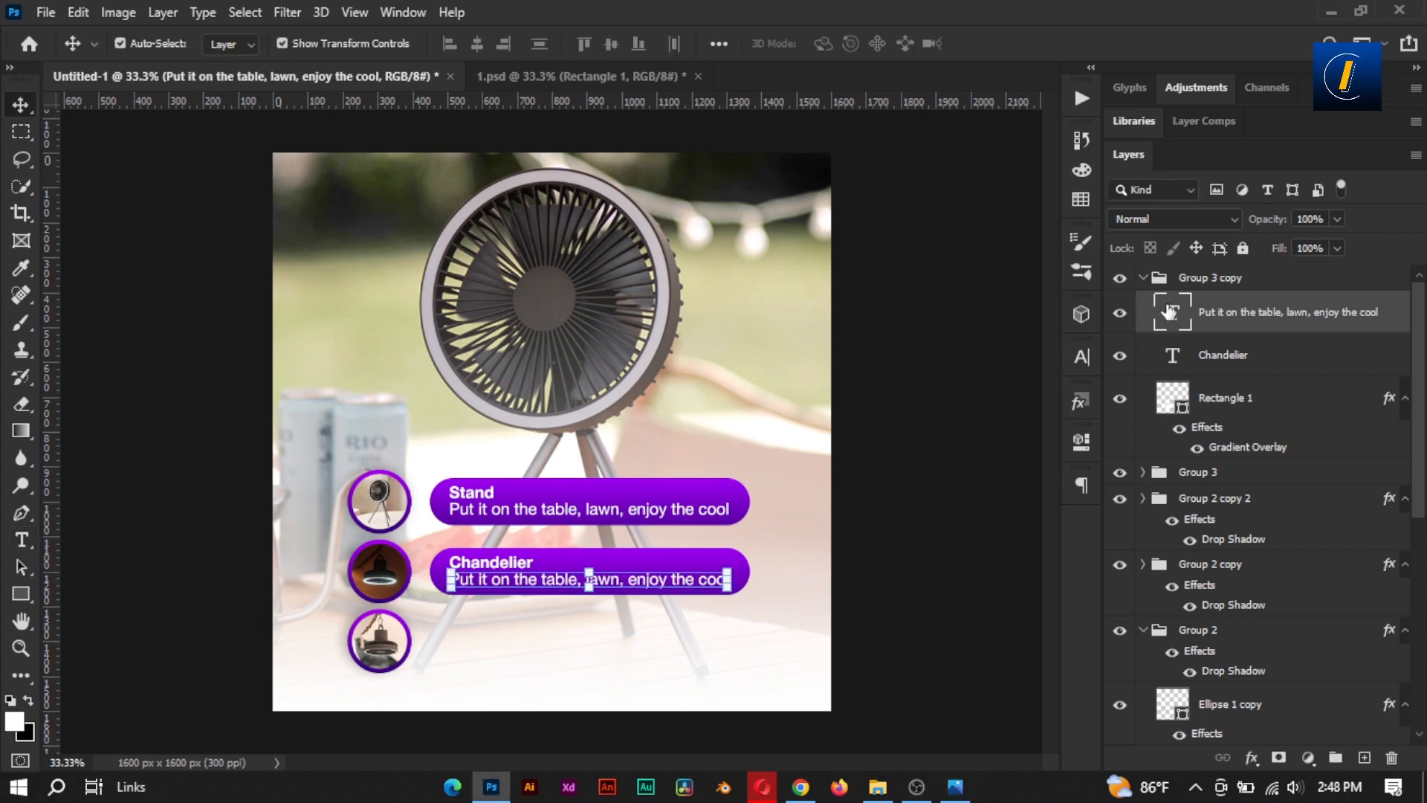
type("In")
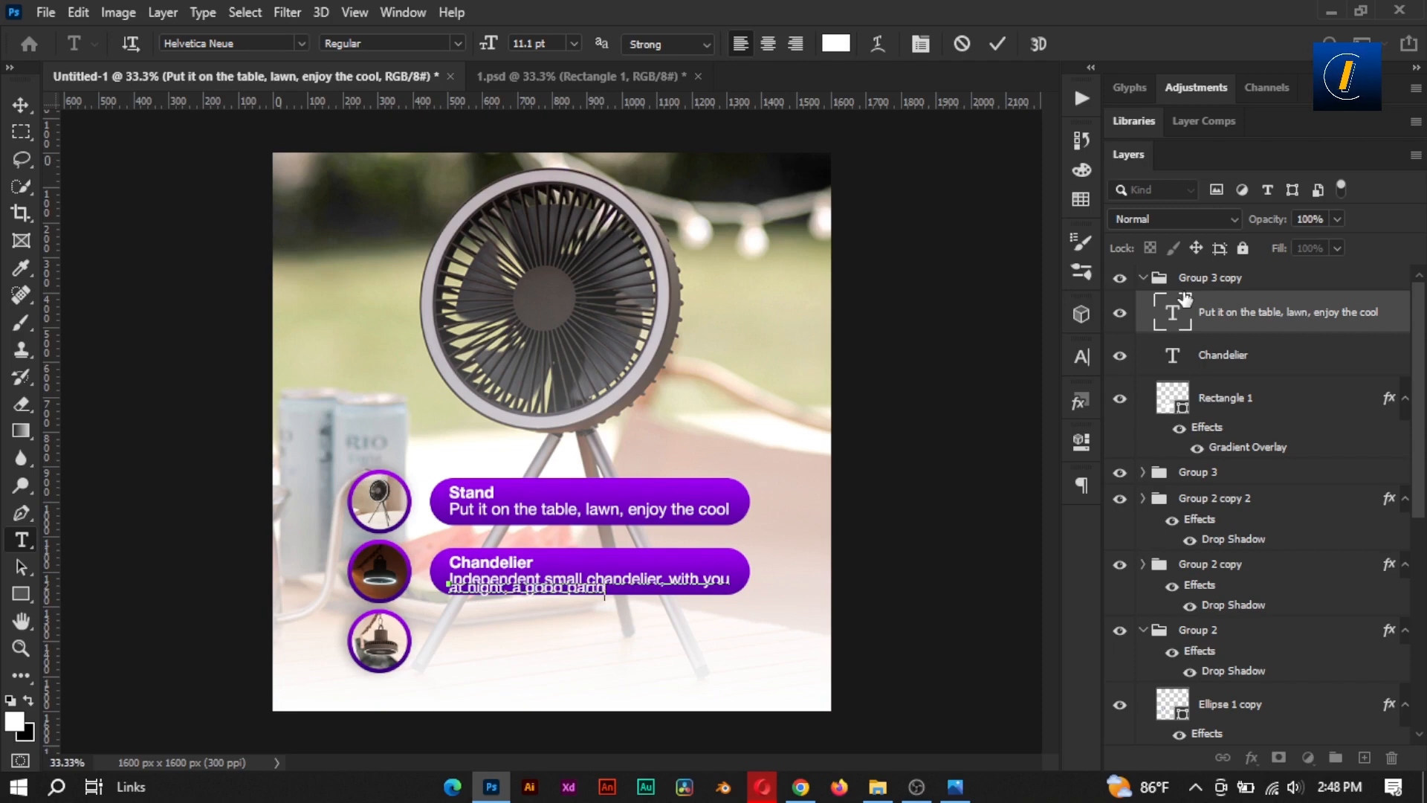
type("doorcamping")
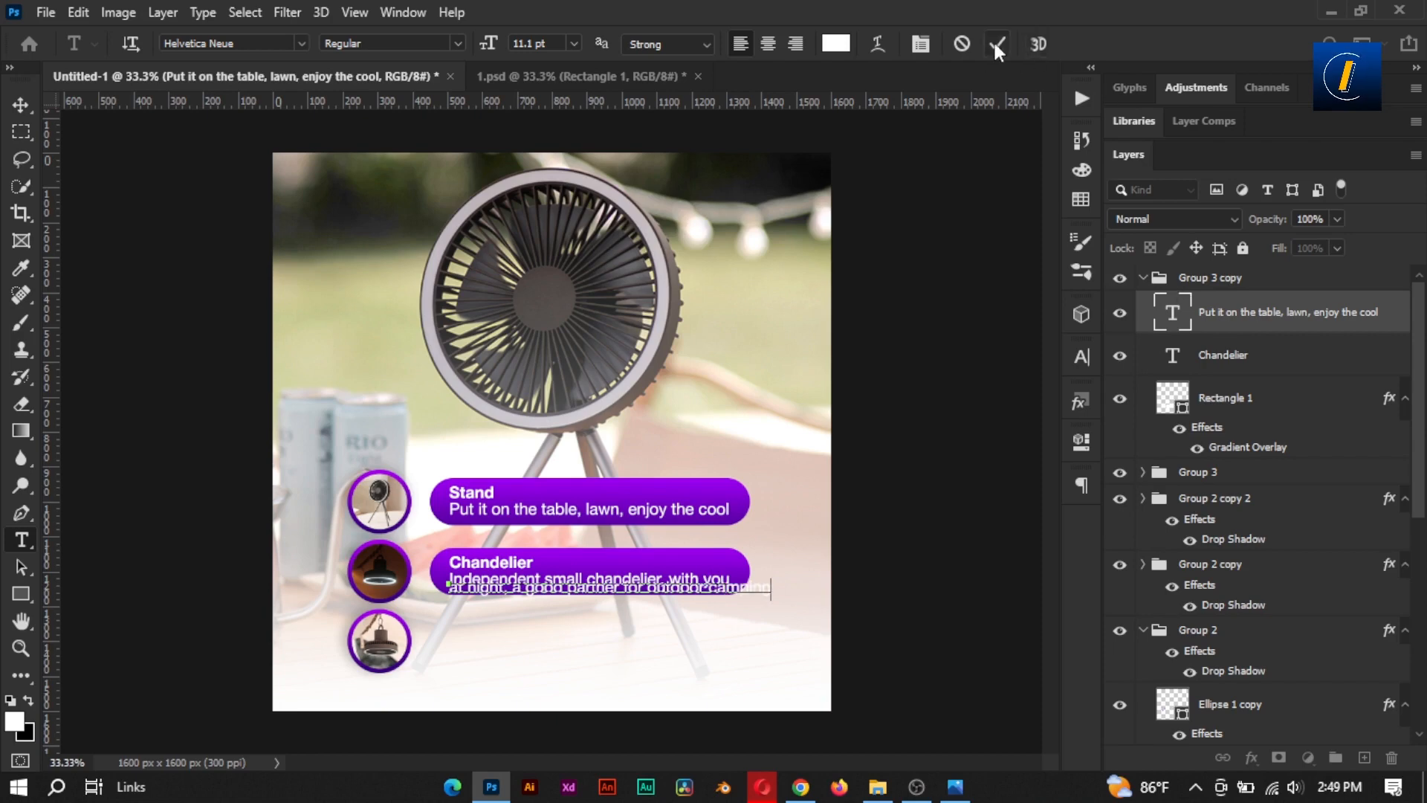
left_click(996, 44)
Set the chandelier description's font size to 9 pt and its leading to 7 pt
double_click(1173, 312)
left_click(1082, 356)
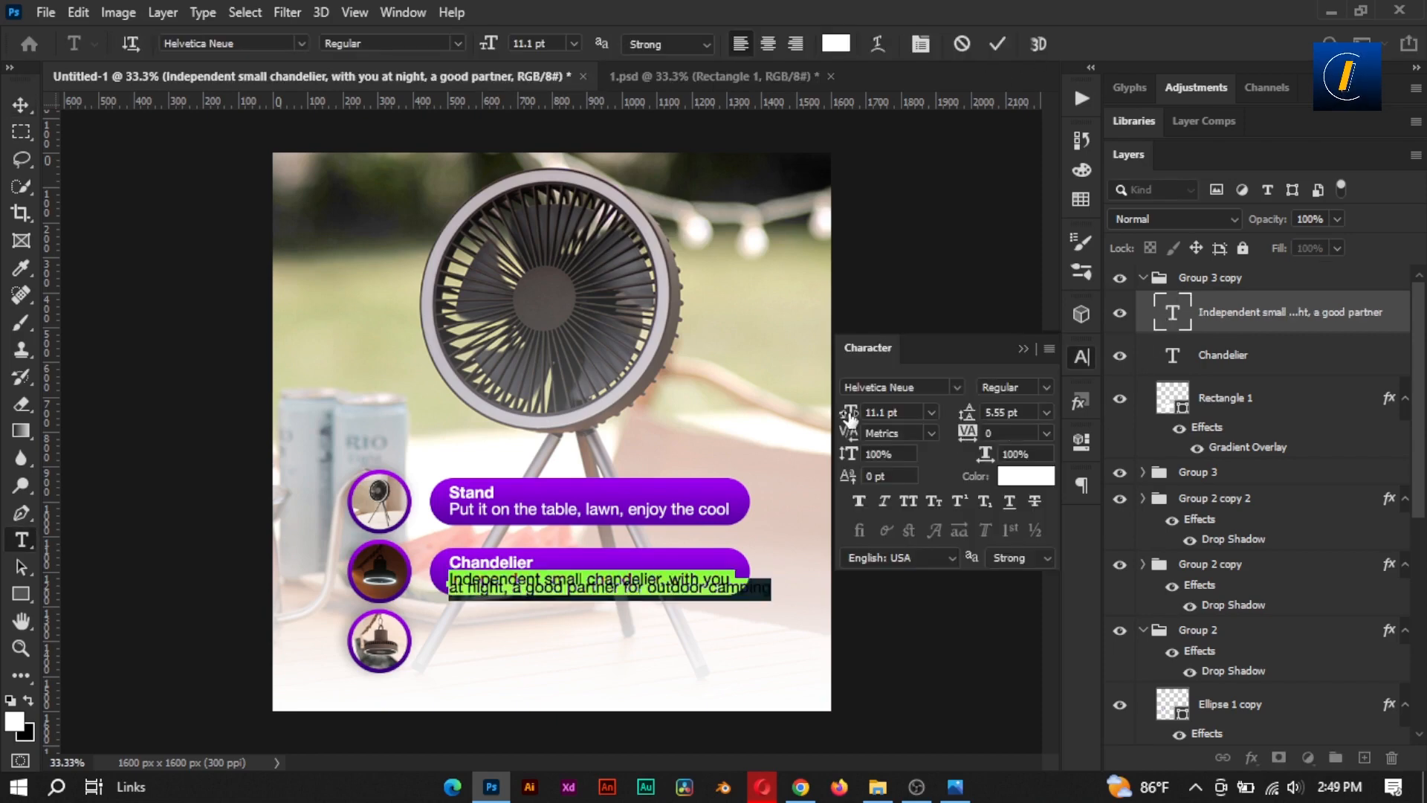
left_click_drag(850, 419, 844, 419)
left_click_drag(968, 414, 972, 414)
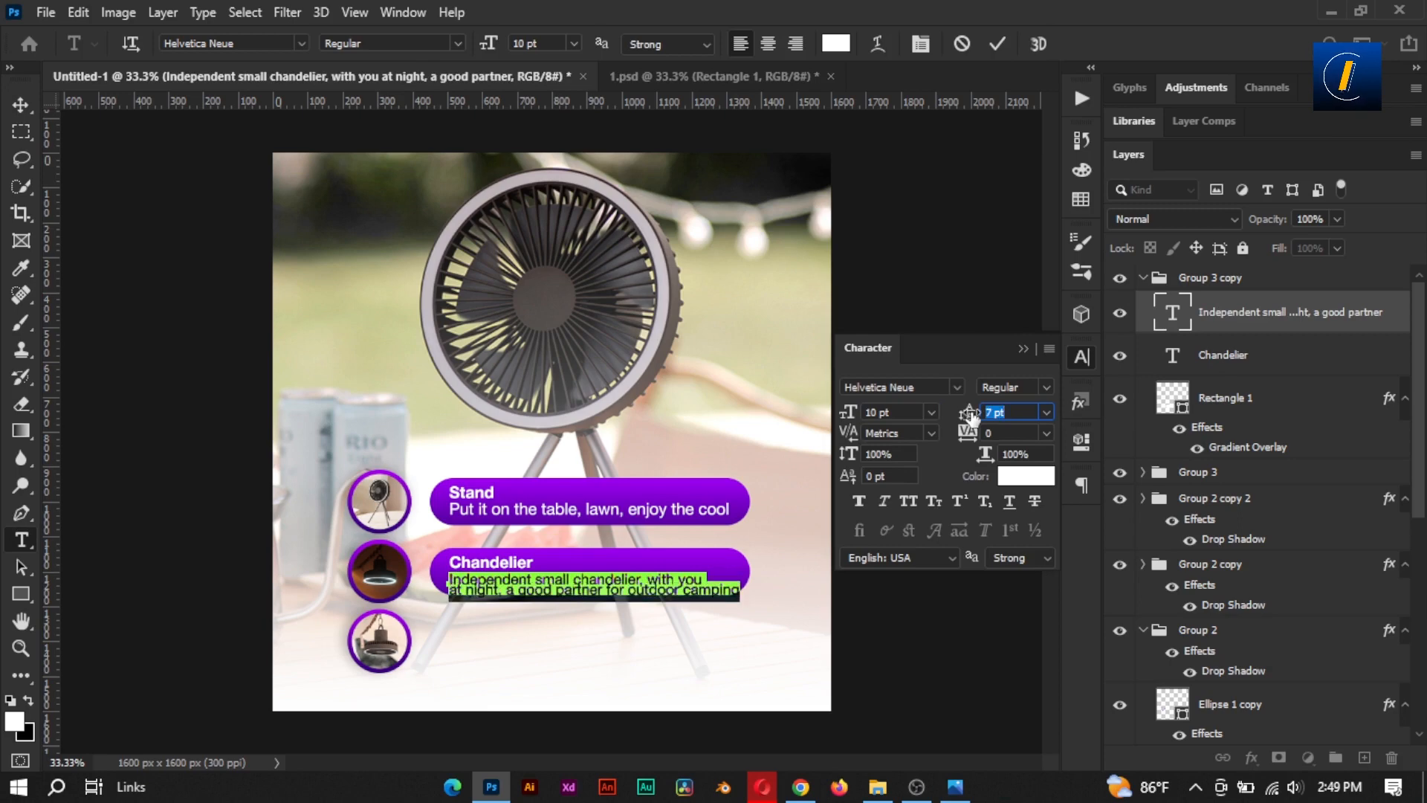
left_click_drag(852, 418, 824, 407)
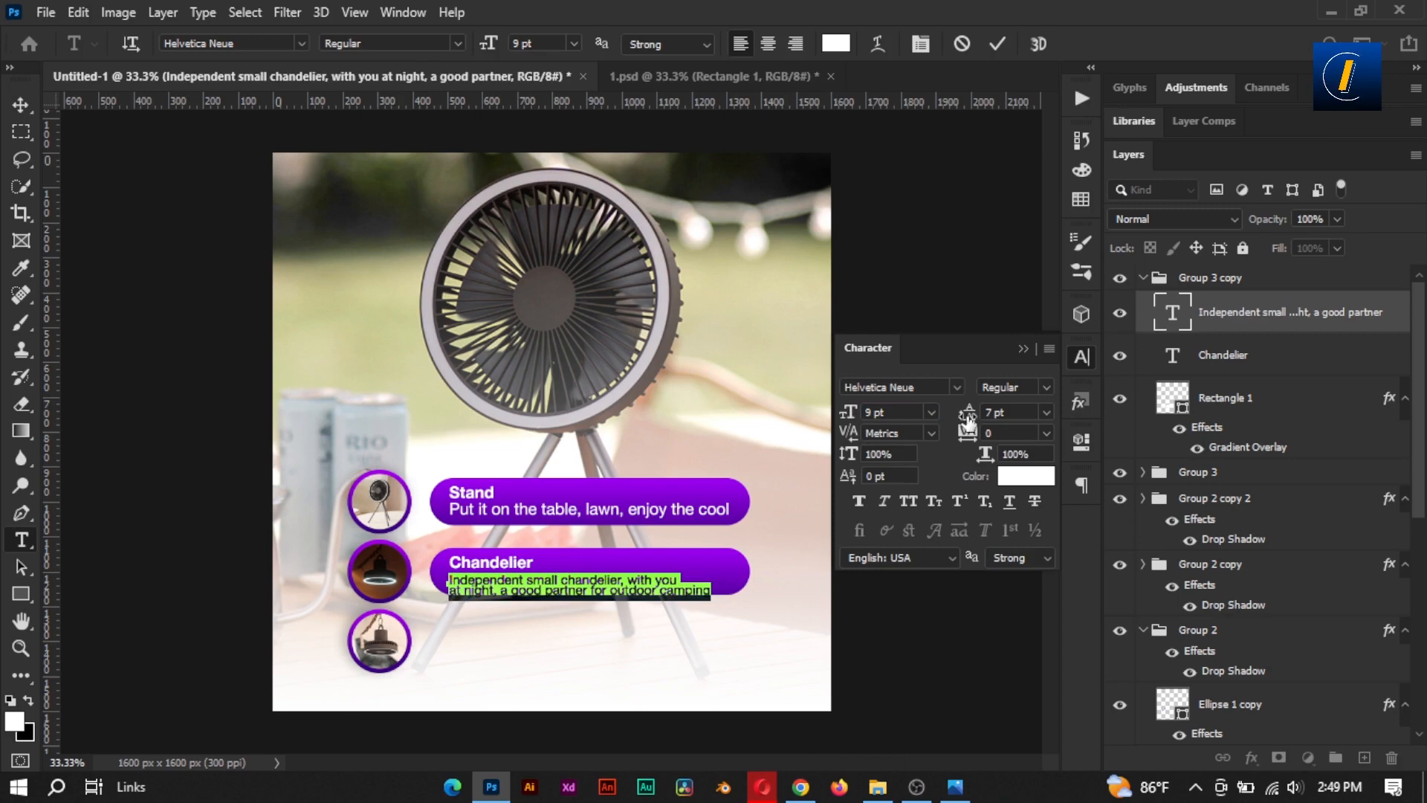
left_click(998, 43)
key("v")
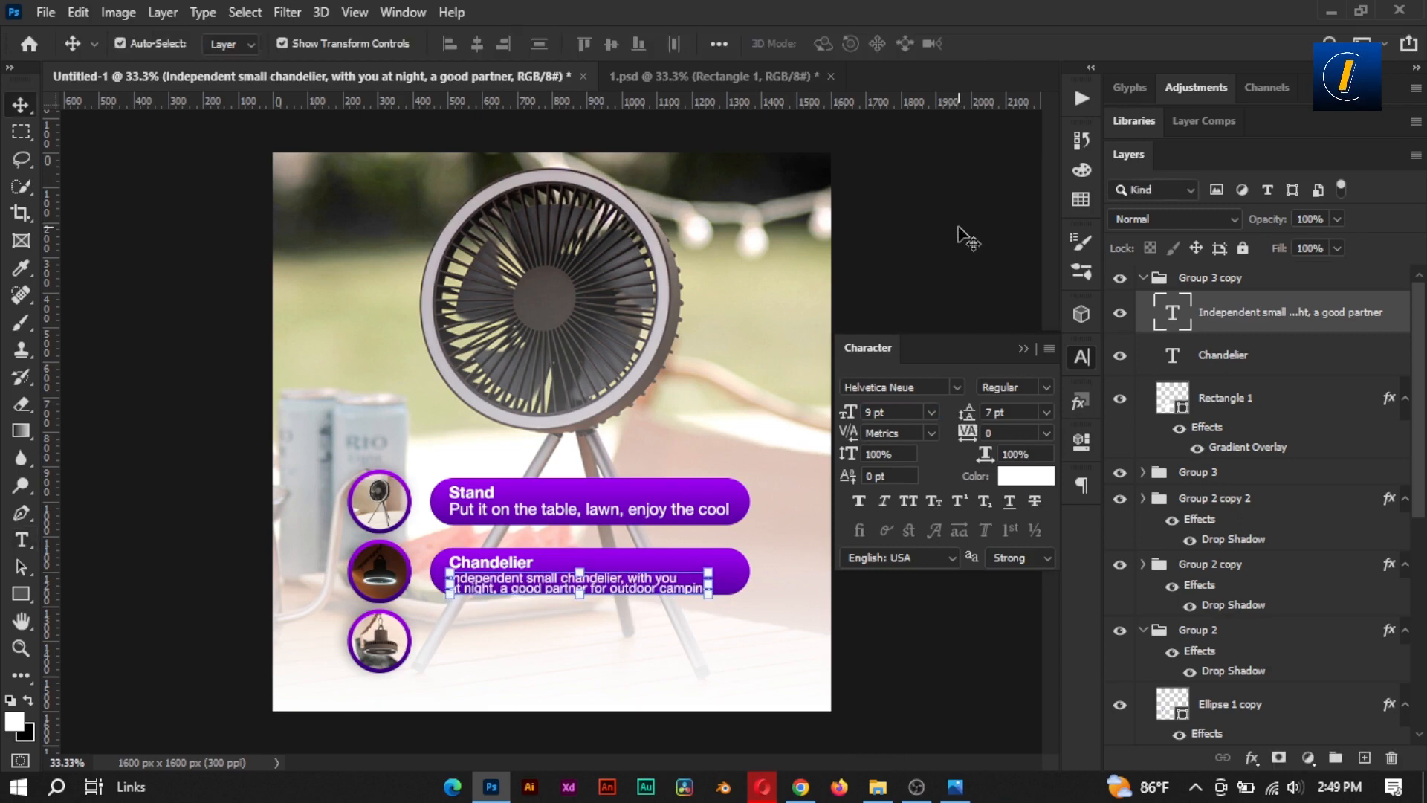
Nudge the "Chandelier" heading and its two-line description slightly upward inside the second rounded rectangle
left_click(1182, 362)
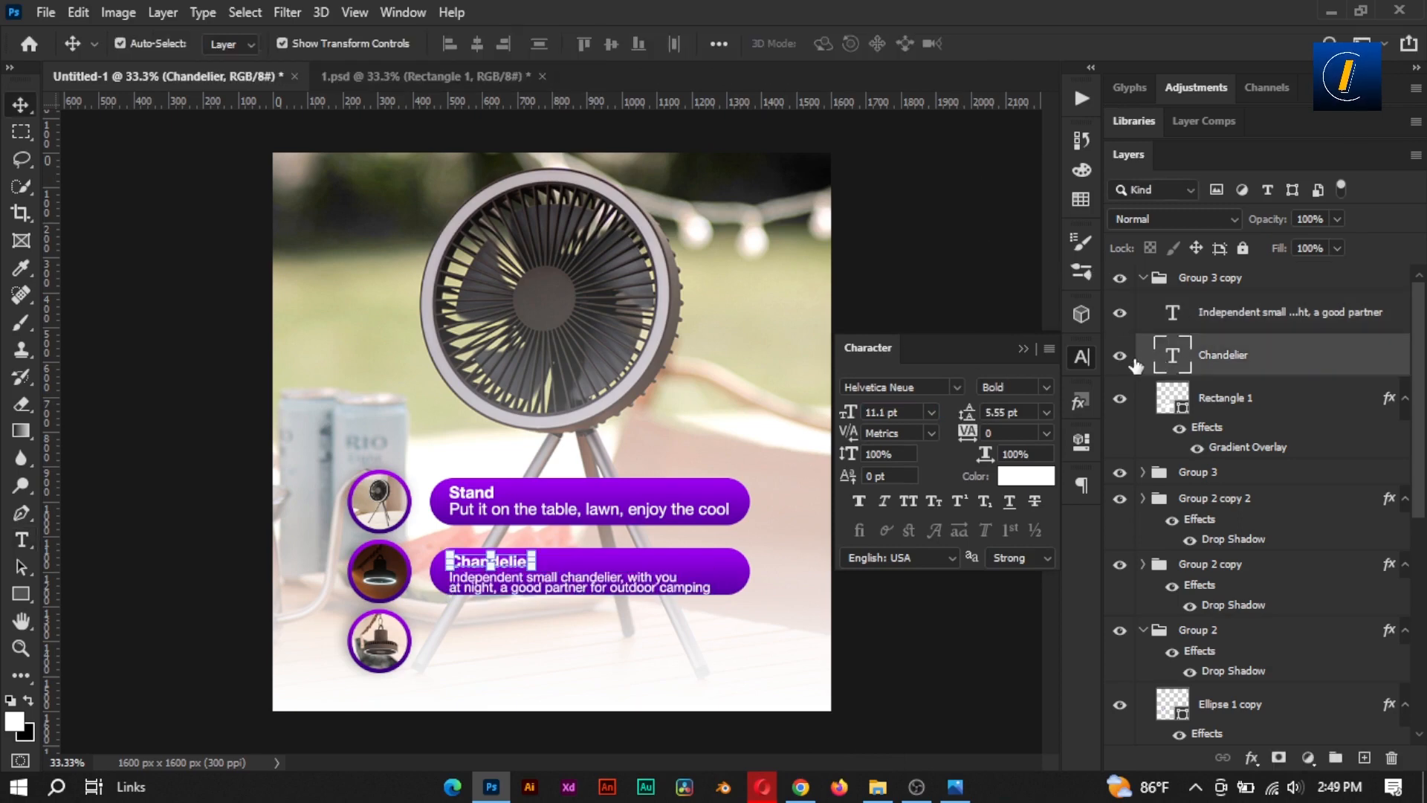
left_click(1172, 316)
left_click(1172, 349)
key("Up")
left_click(1172, 321)
key("Up")
left_click(991, 287)
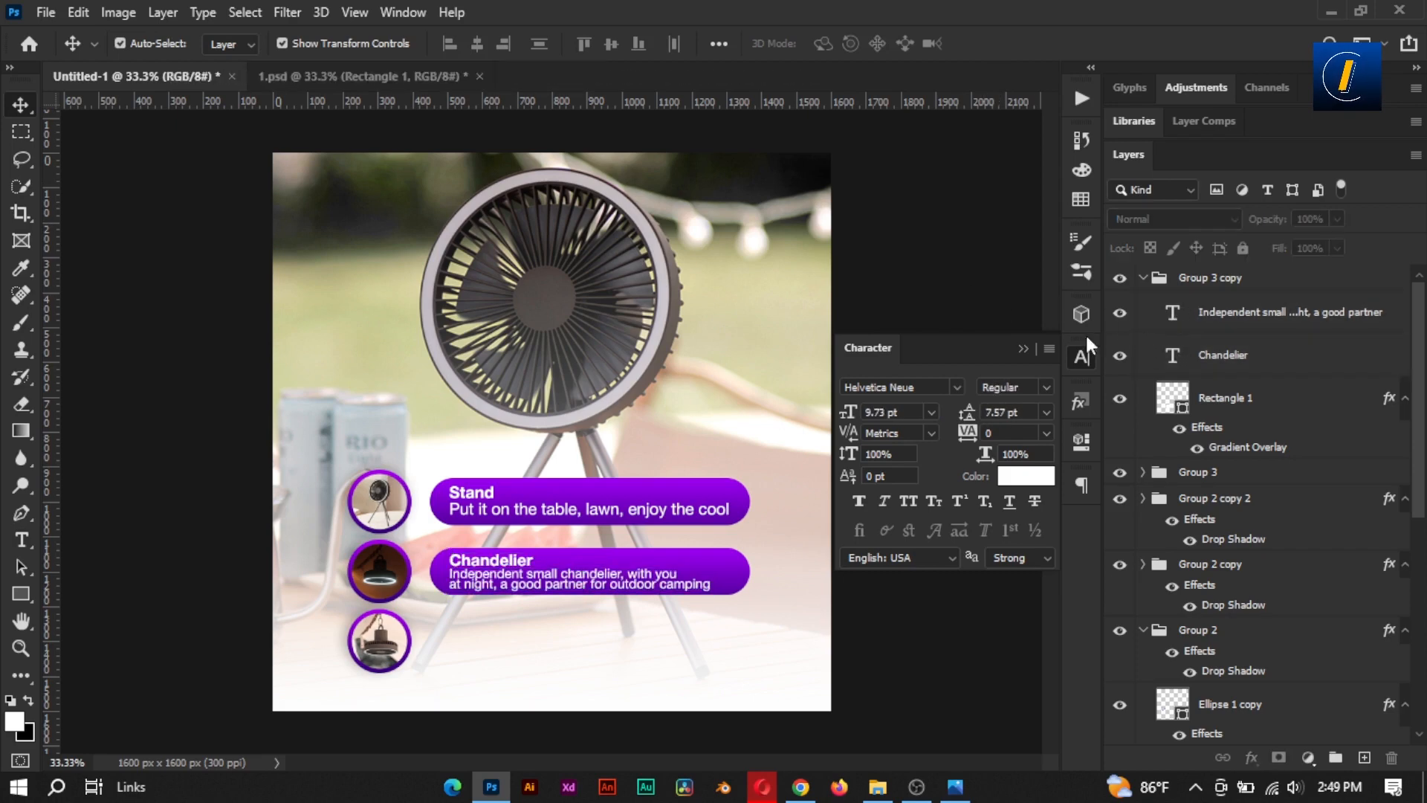
left_click(1176, 359)
key("Up")
left_click(1169, 315)
key("Up")
left_click(980, 301)
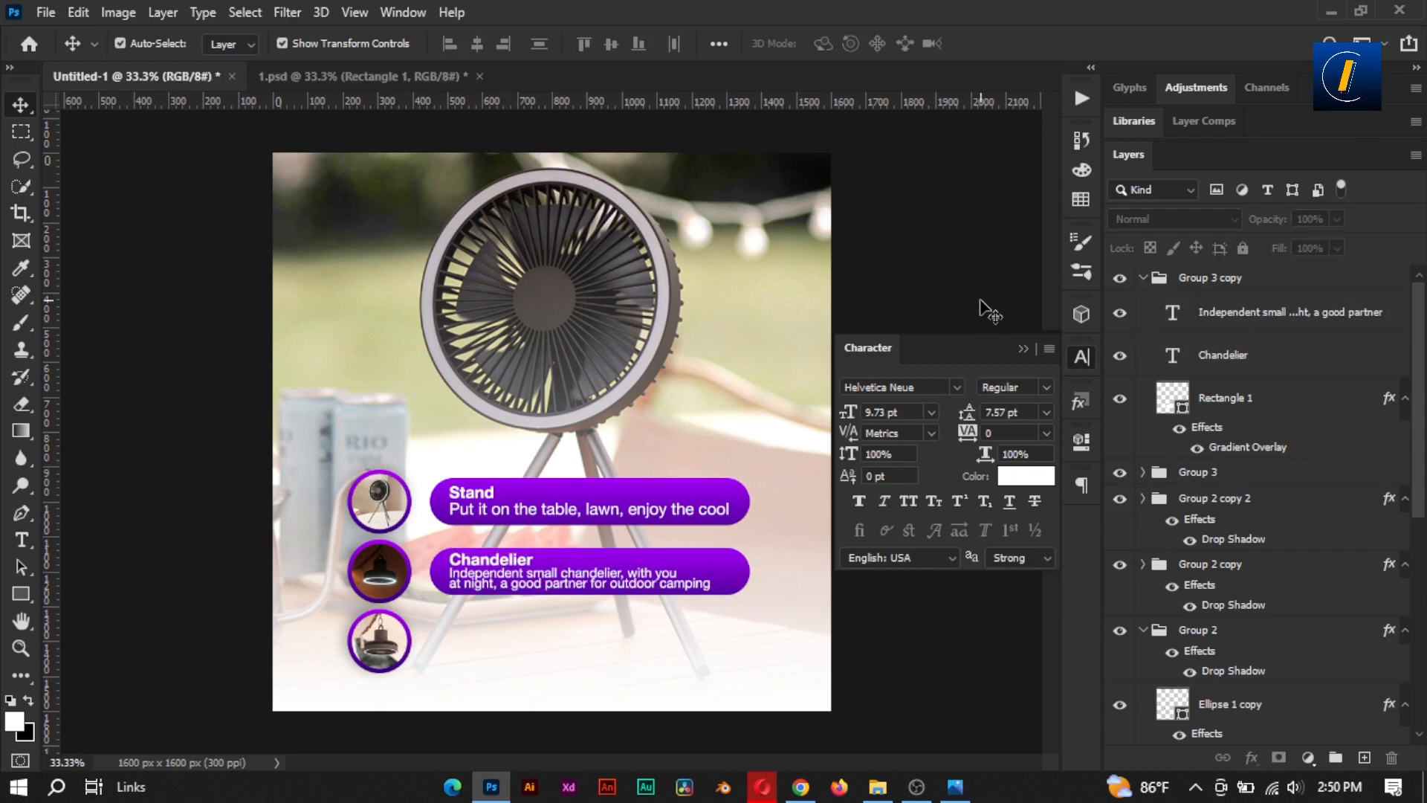
Nudge the two-line chandelier description slightly to the right inside its rounded rectangle
left_click(1255, 316)
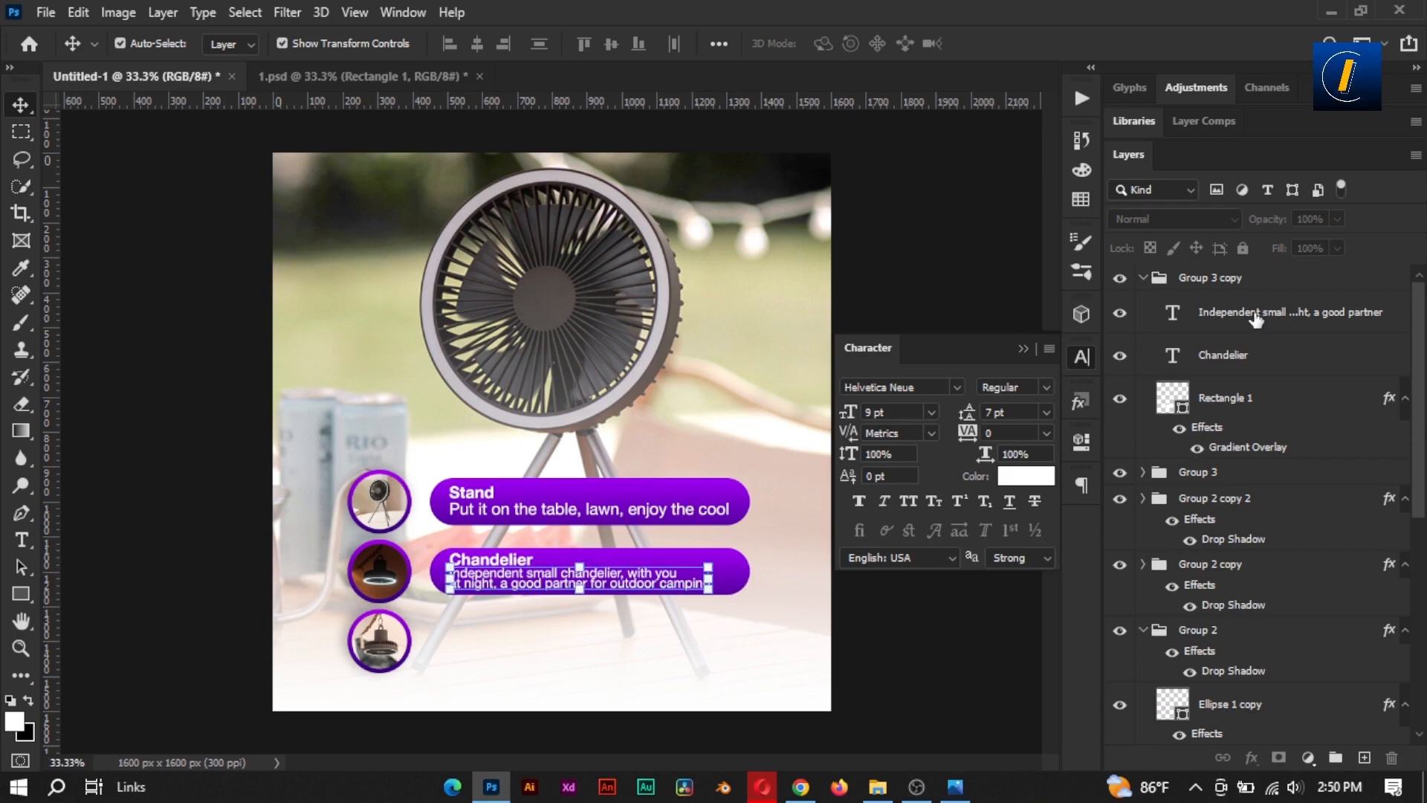
key("Right")
left_click(921, 296)
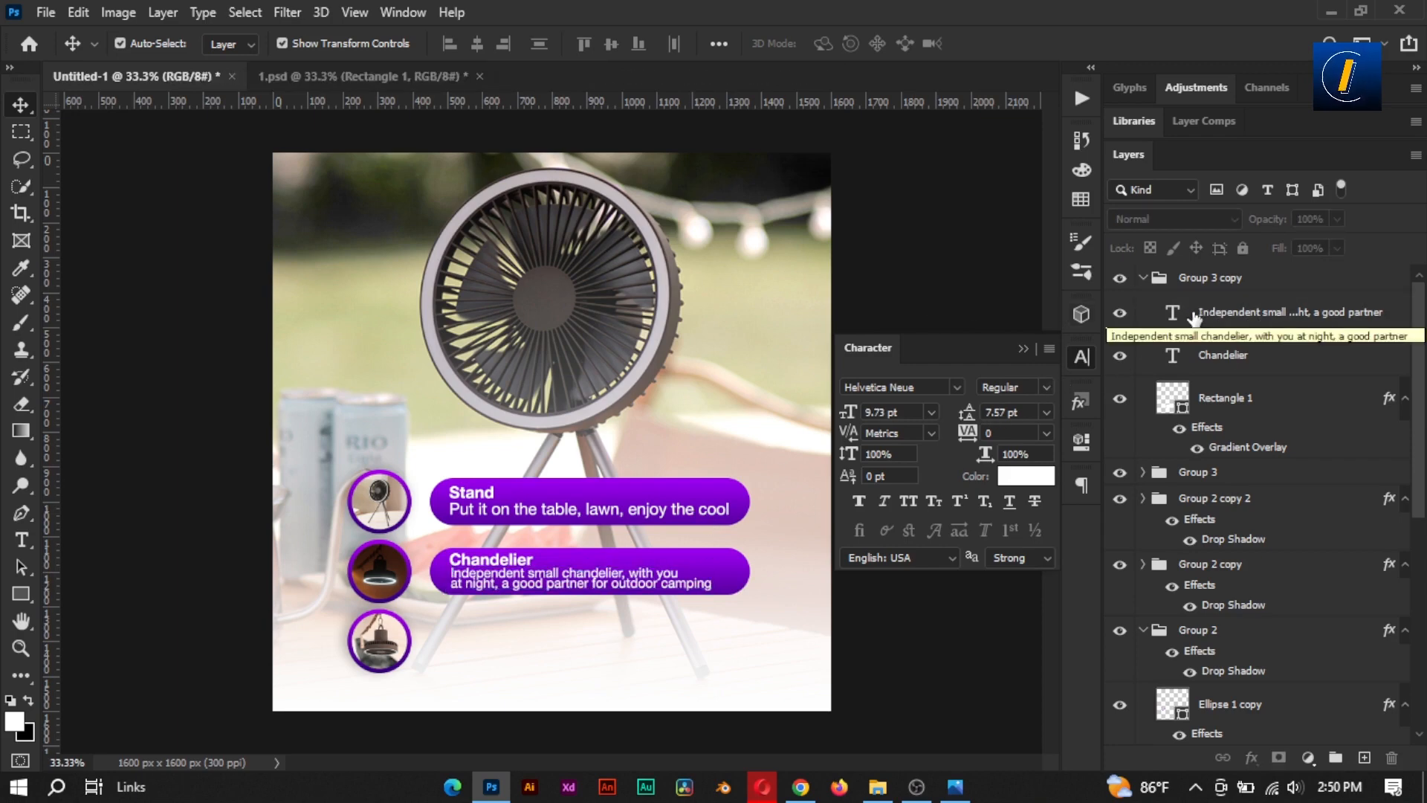
left_click(1137, 280)
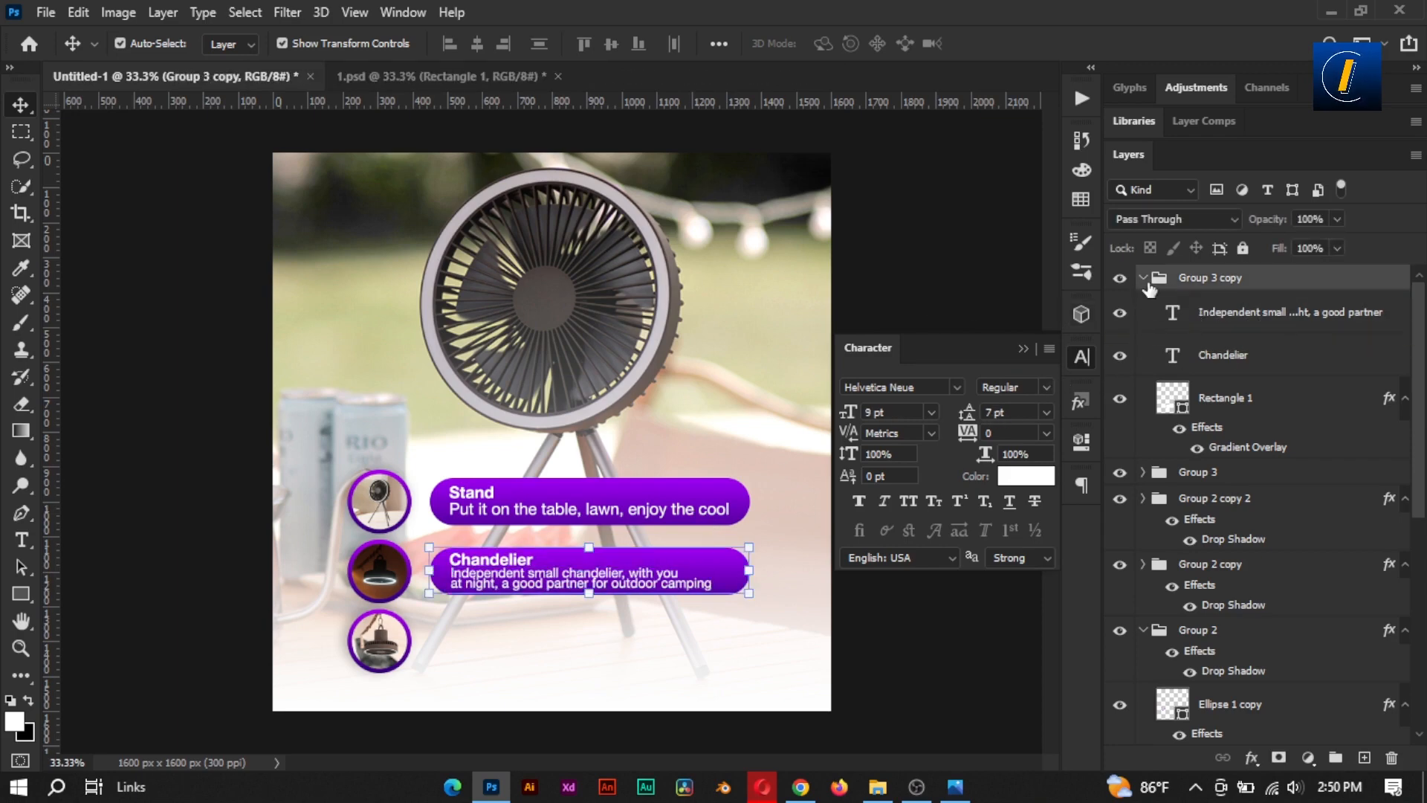
left_click(1144, 279)
left_click(981, 298)
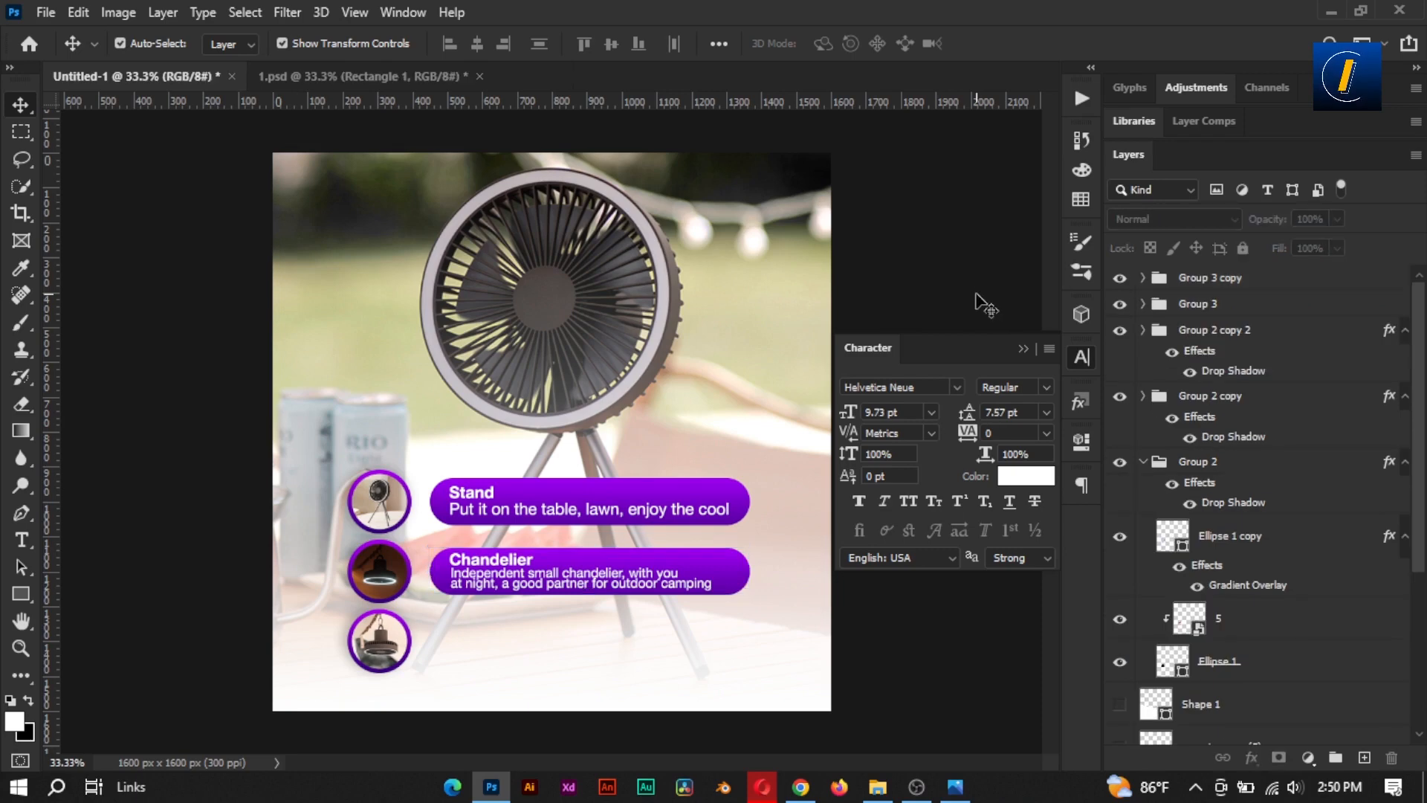
Reduce the chandelier description's font size to 8 pt
left_click(1139, 279)
left_click(1143, 278)
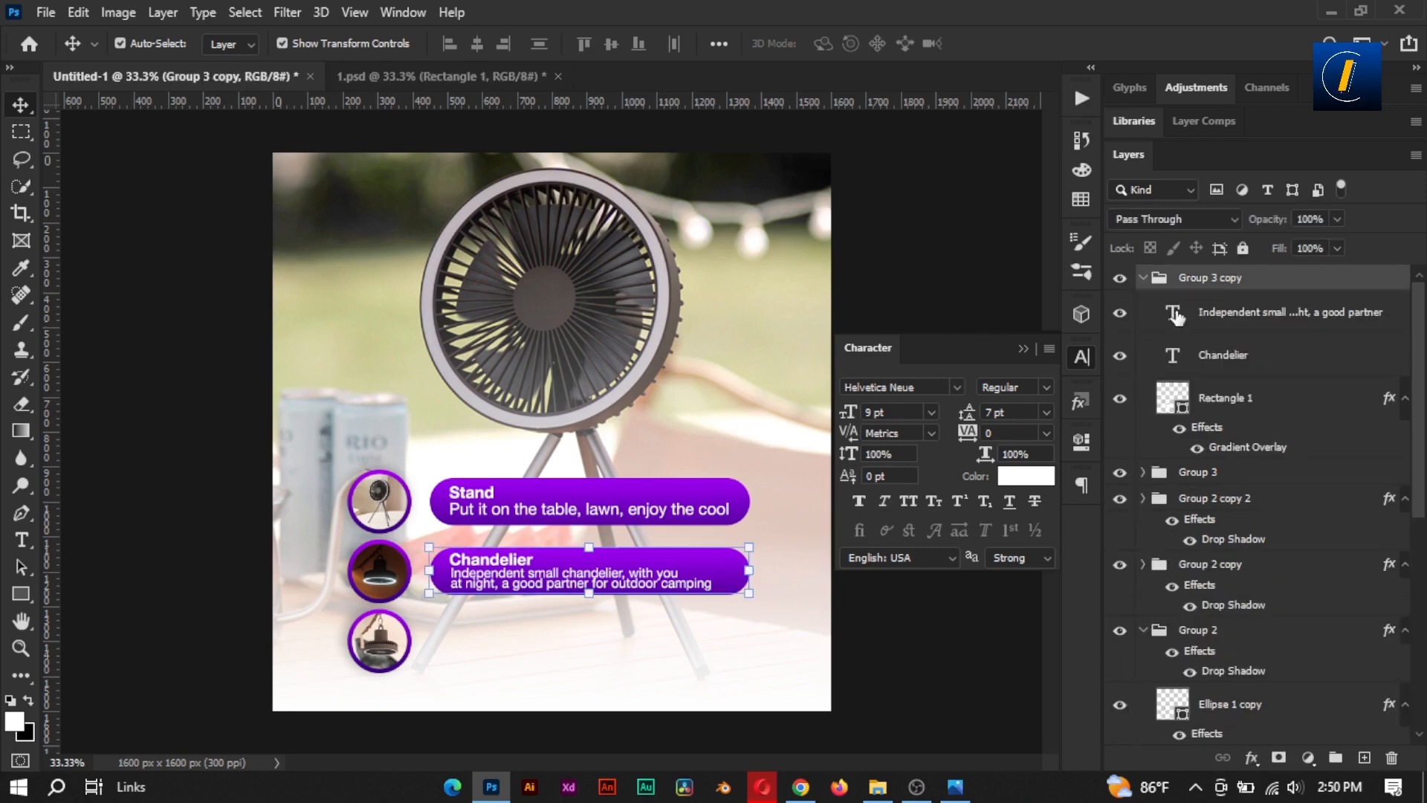
double_click(1175, 316)
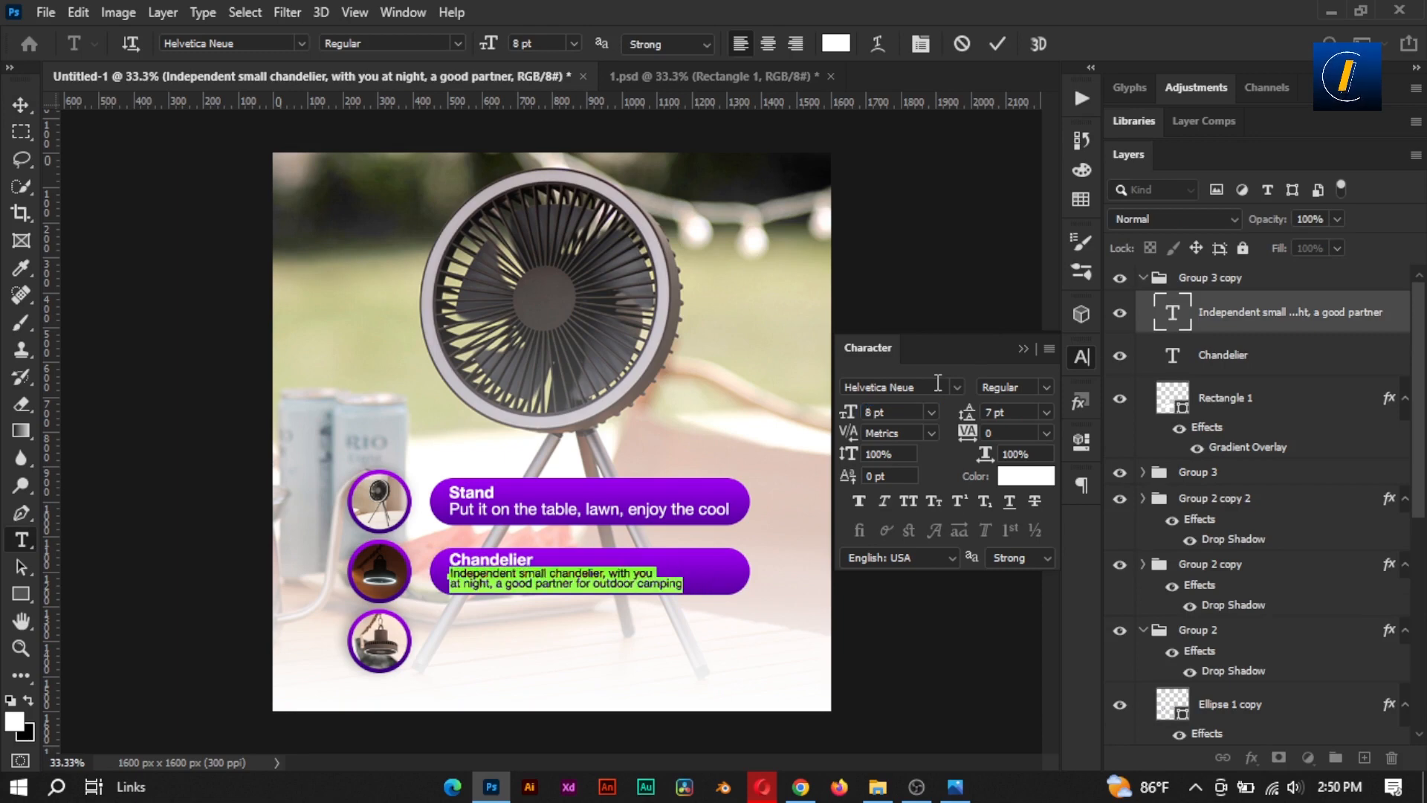
left_click(955, 248, "ctrl")
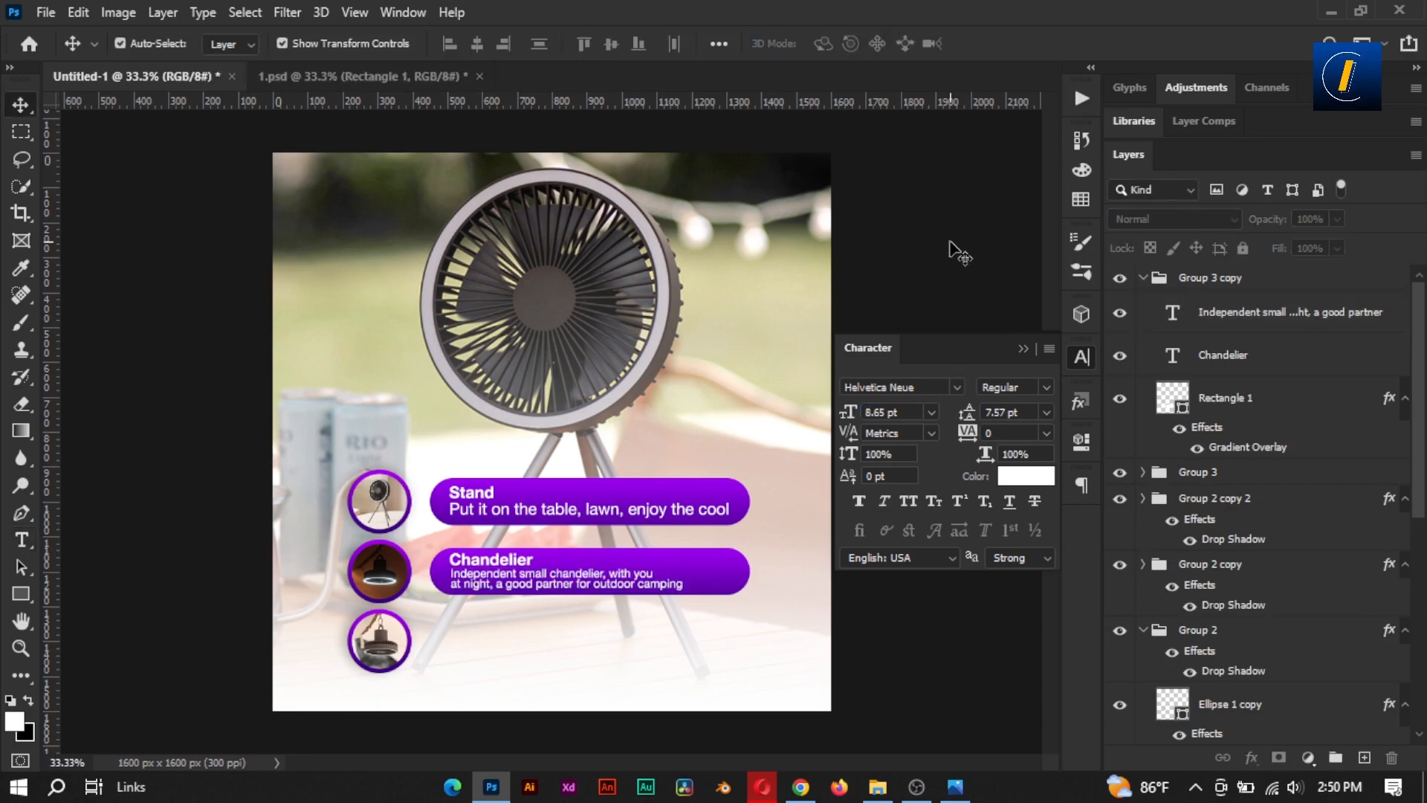
Set the "Put it on the table, lawn, enjoy the cool" description to 8 pt and nudge it slightly upward
left_click(688, 504)
double_click(1180, 507)
left_click_drag(884, 412, 776, 418)
type("8")
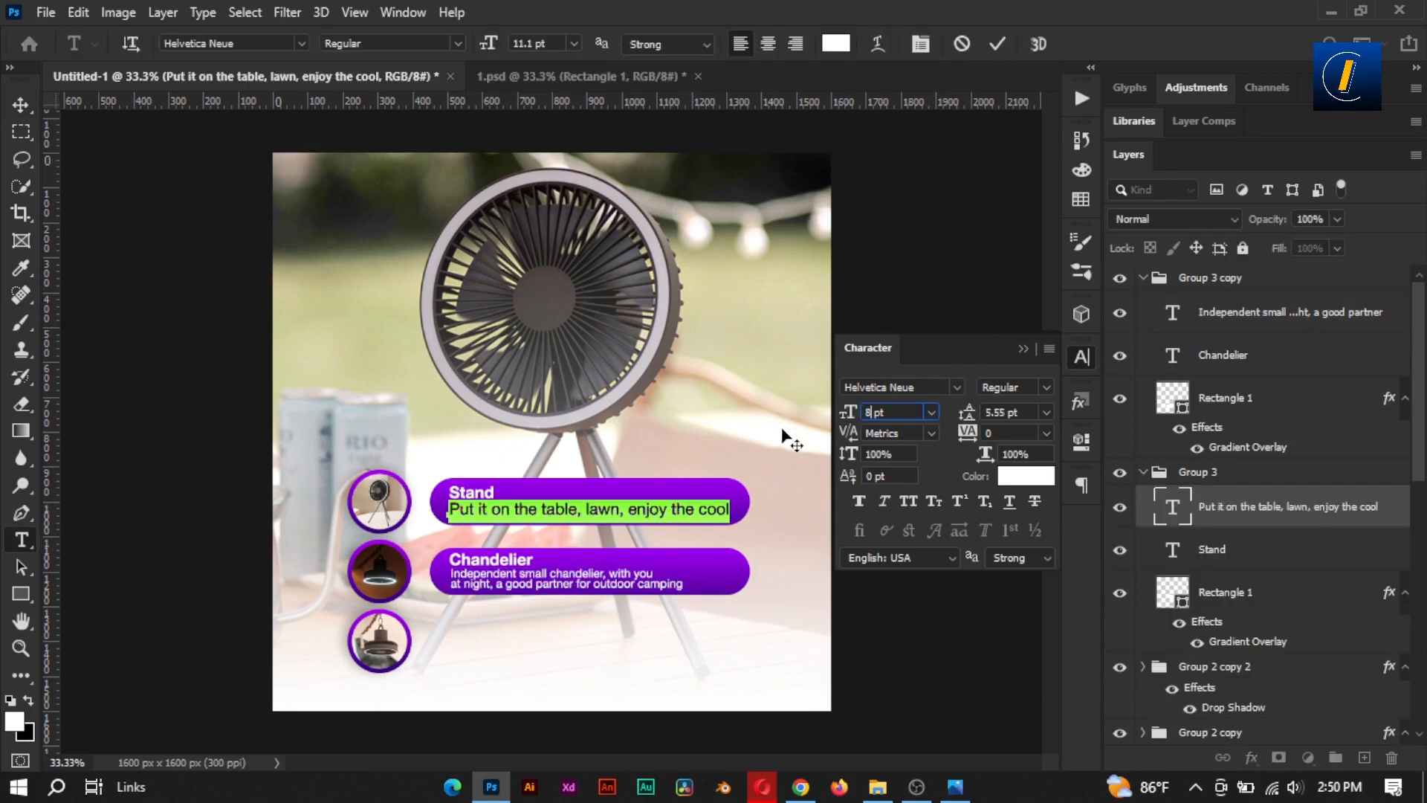
key("Return")
left_click(944, 275, "ctrl")
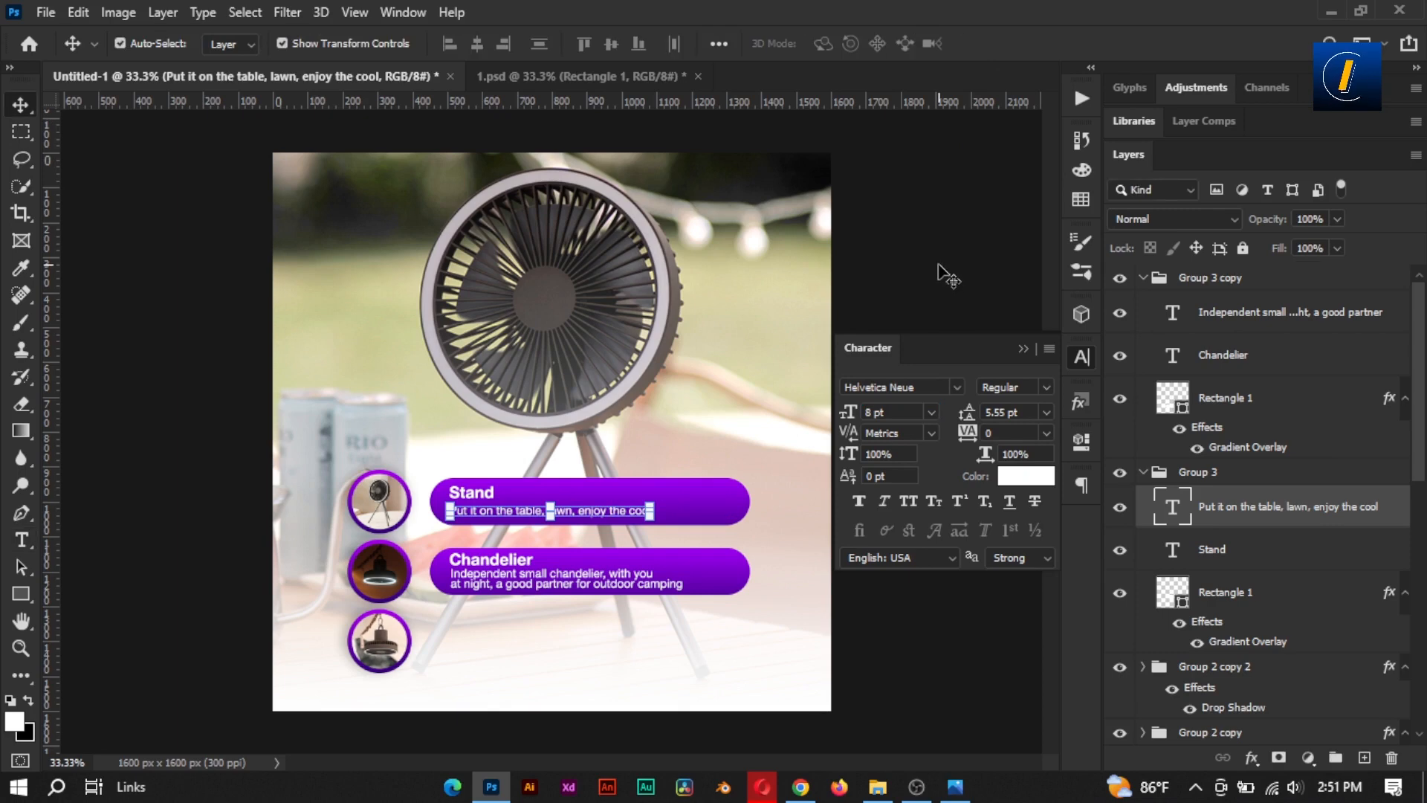
key("Up")
key("Up")
Nudge the "Stand" heading slightly down toward its description and collapse both caption groups
left_click(1200, 556)
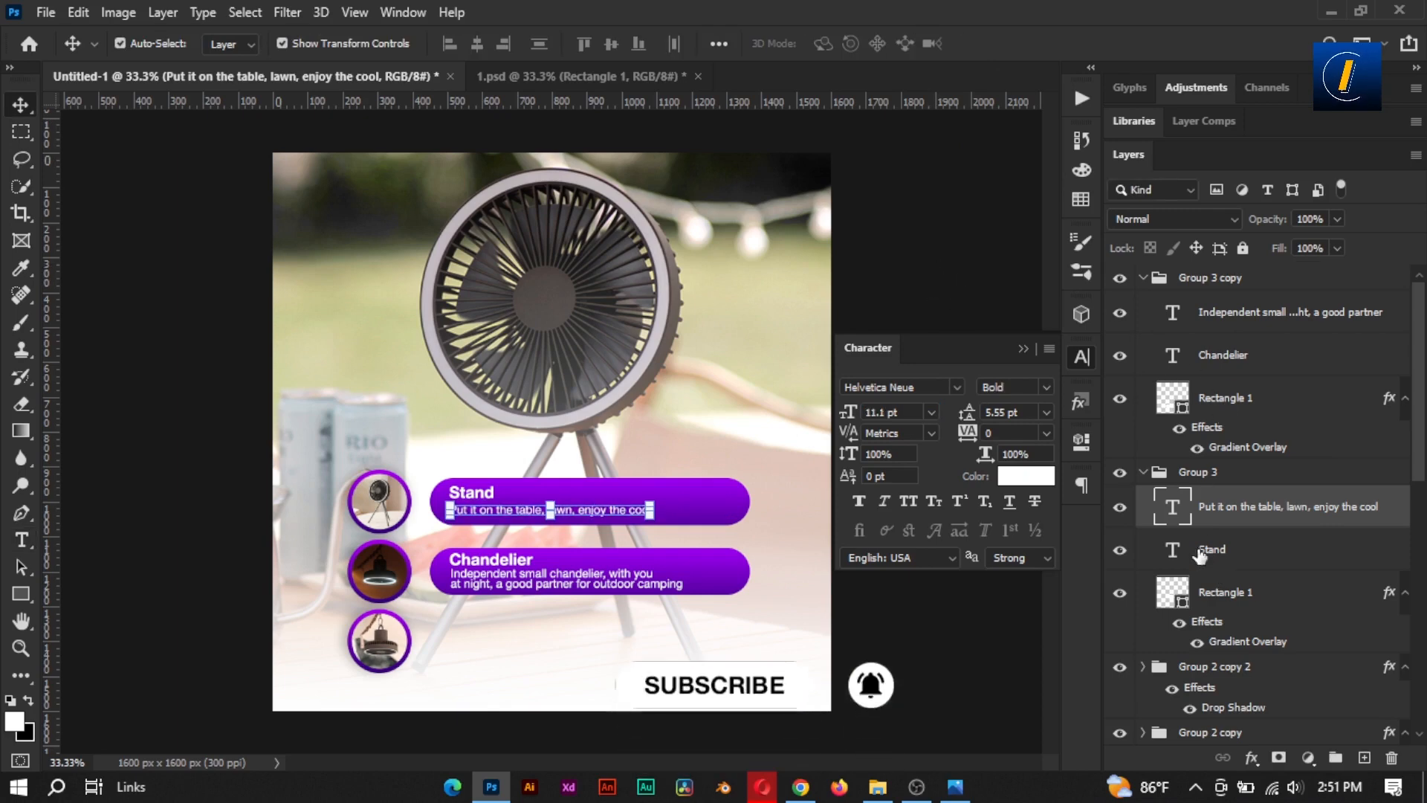
left_click(943, 266)
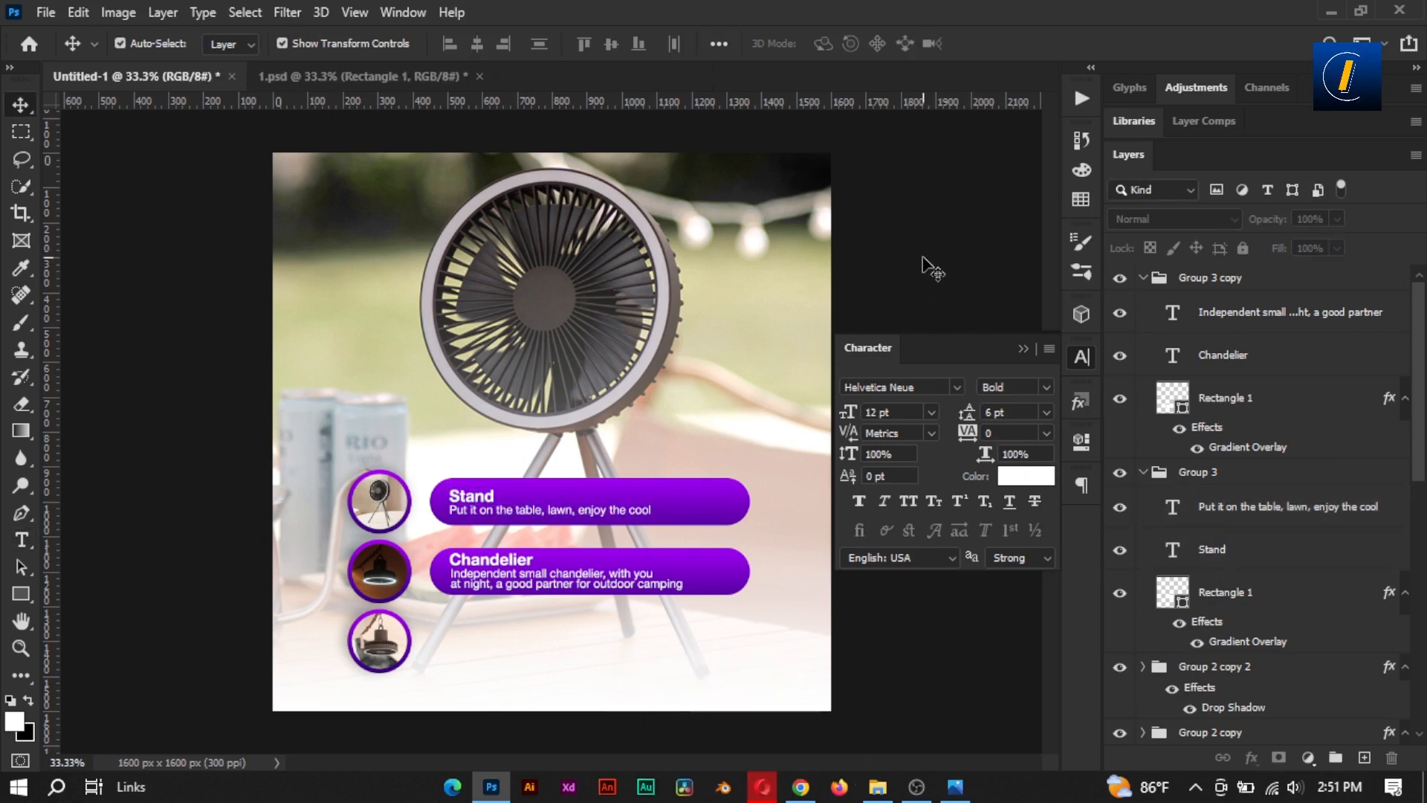
left_click(1143, 472)
left_click(1143, 278)
Duplicate the Chandelier caption group about 203 px straight down, beside the third photo badge
left_click(1197, 278)
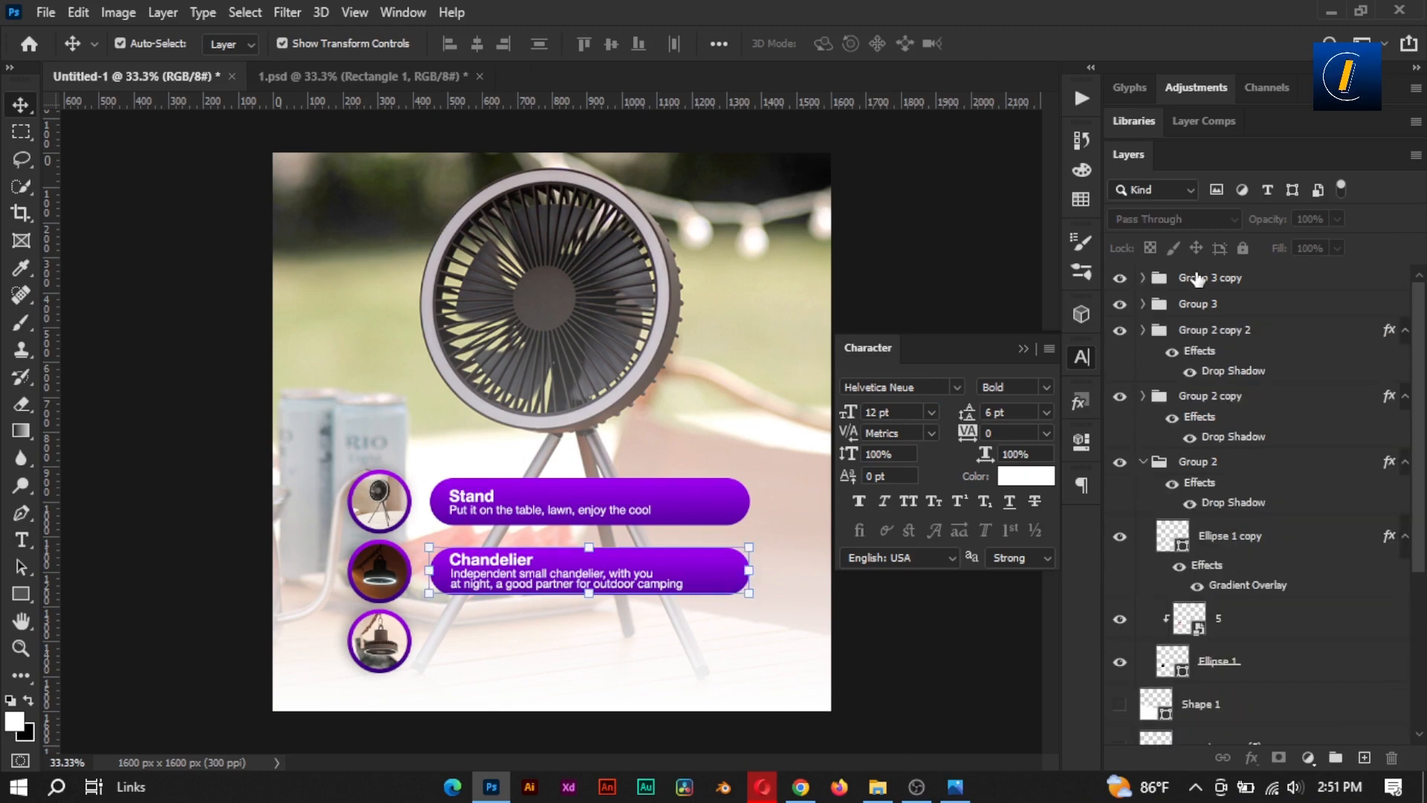
key("ctrl+alt+t")
left_click_drag(706, 585, 703, 656)
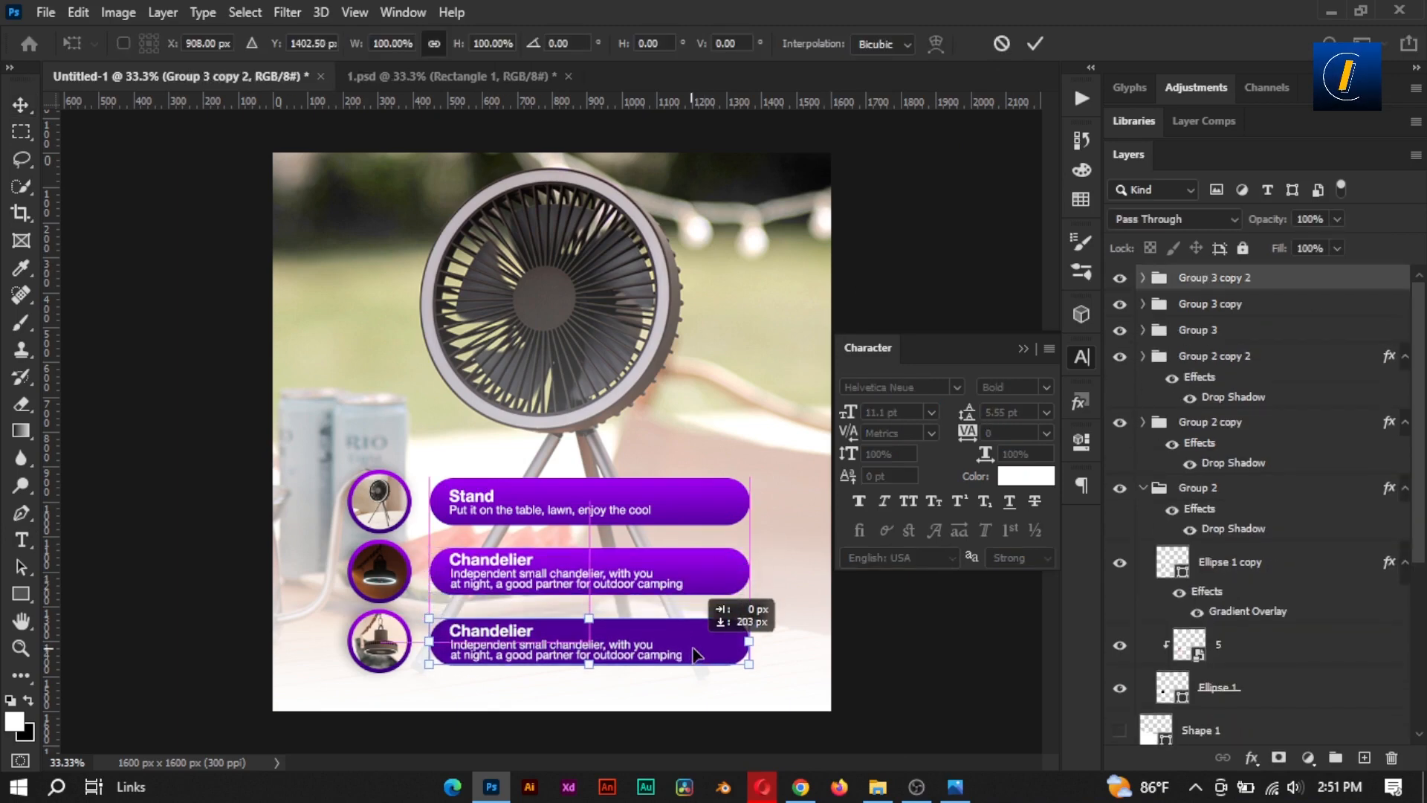
key("Return")
Change the heading in the third caption to "Hang"
left_click(1143, 278)
double_click(1173, 355)
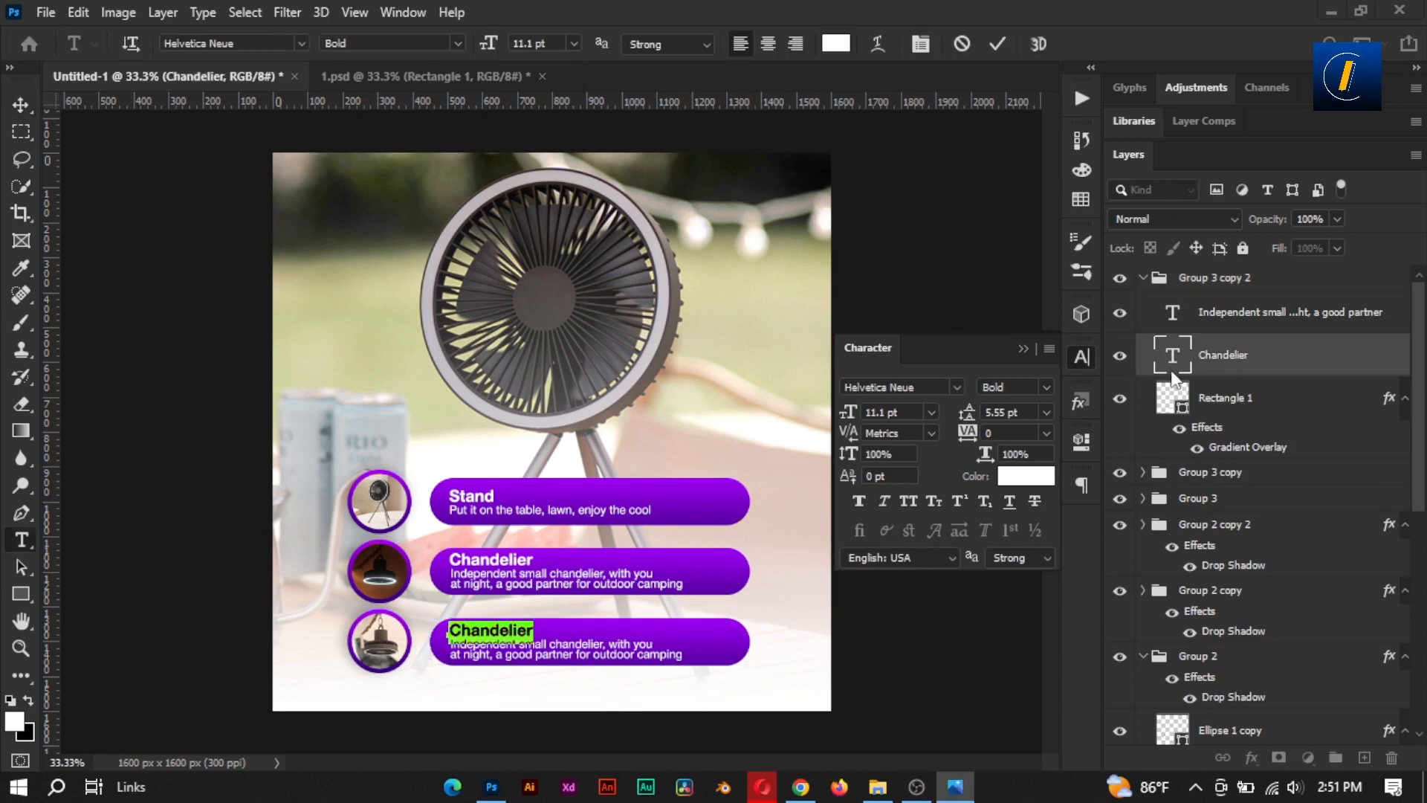
type("Hang")
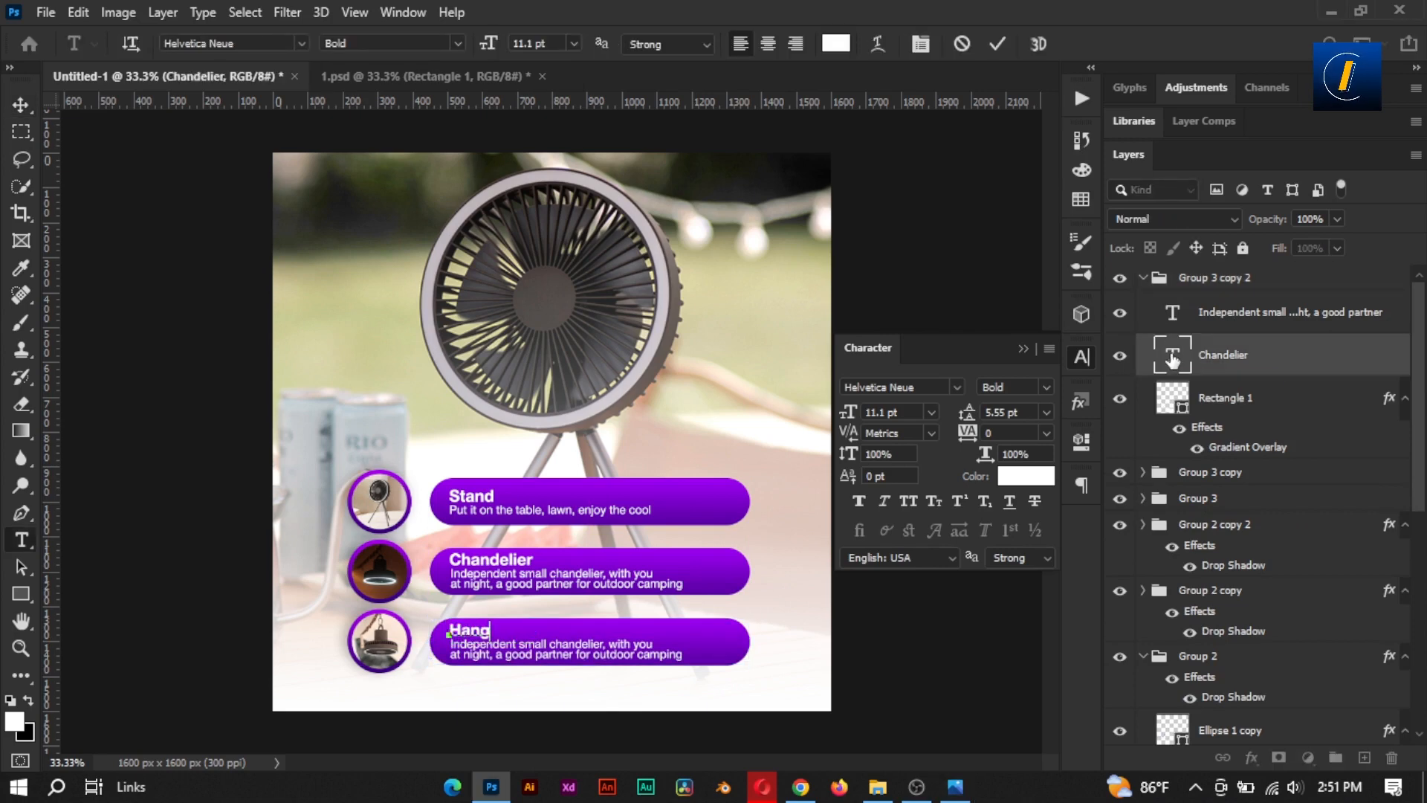
left_click(997, 43)
Replace the third caption's description with "Easy to hang. take care of every sultry heat, can also be used as a pendant light" on two lines
double_click(1172, 312)
type("Eas")
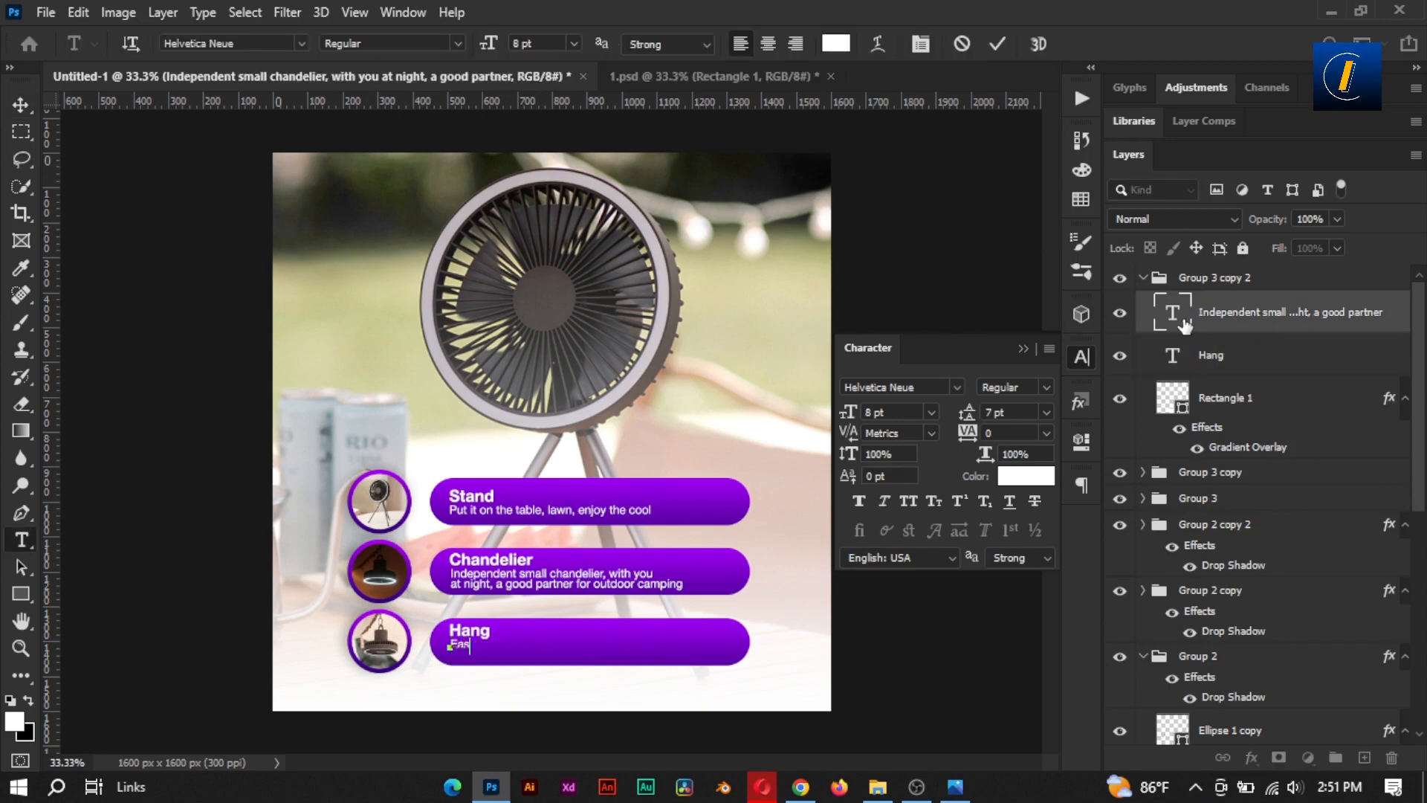
type("y In")
type(" of every")
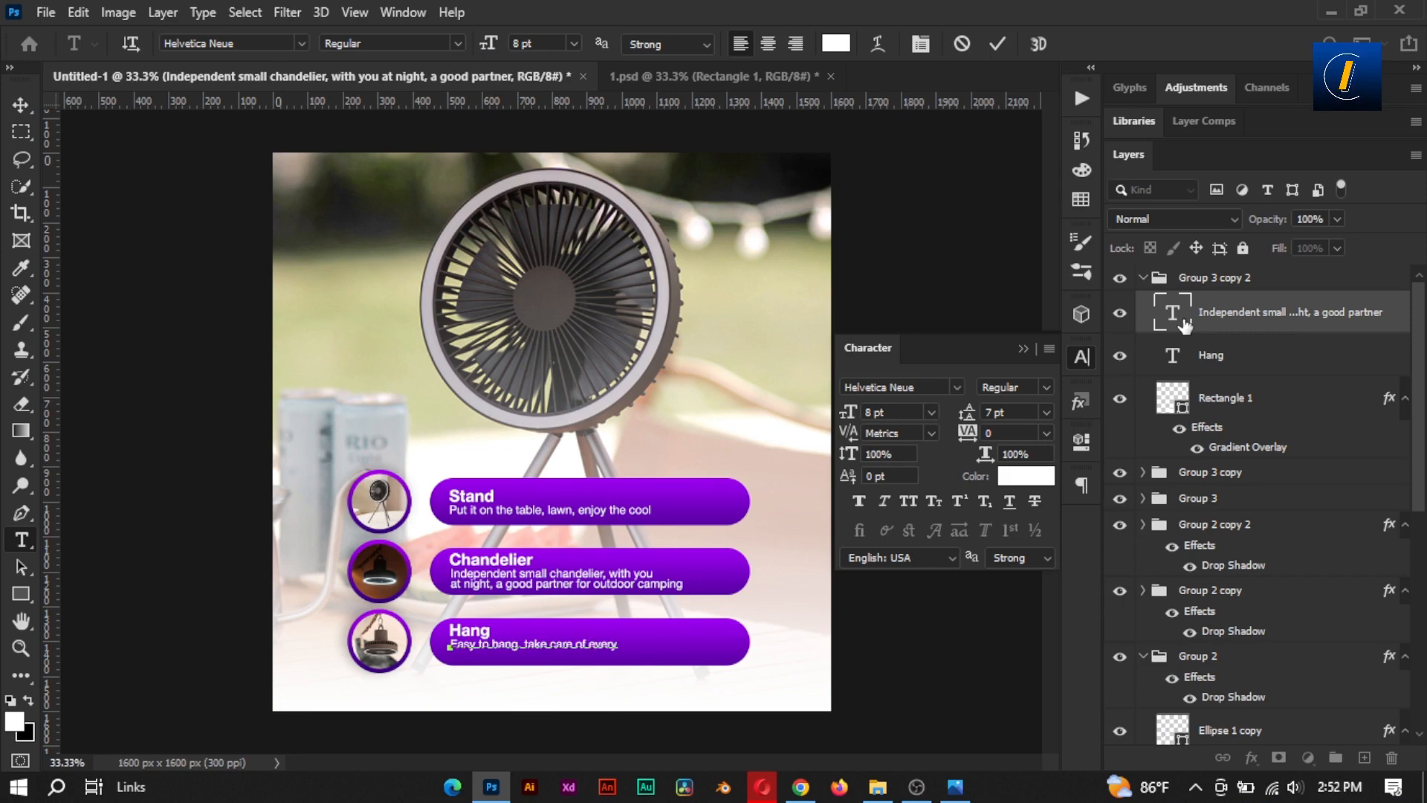
type(" sui")
type("table ")
type("at, can also")
type(" be used as")
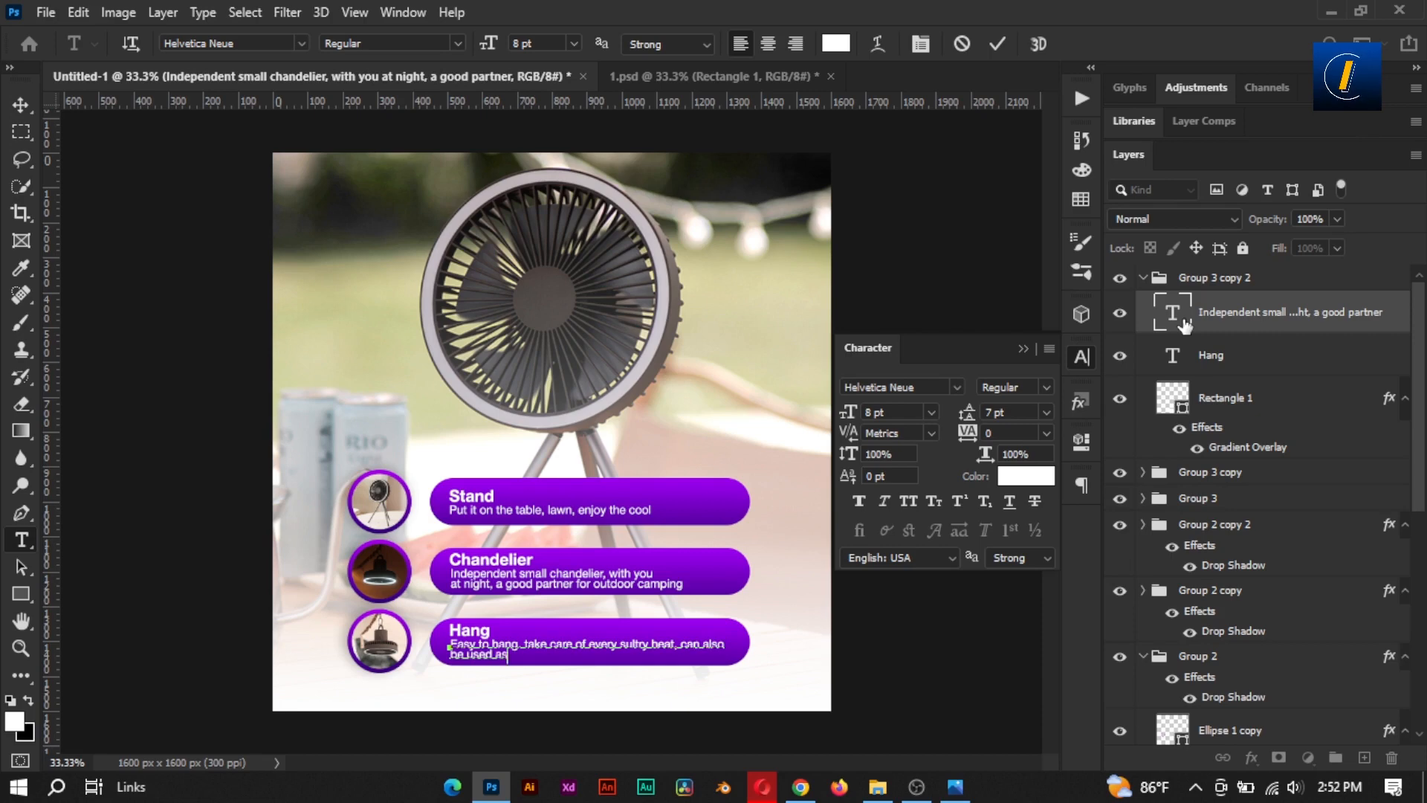
type(" a pro")
type("dant li")
type("ght")
left_click(997, 43)
key("v")
left_click(1023, 348)
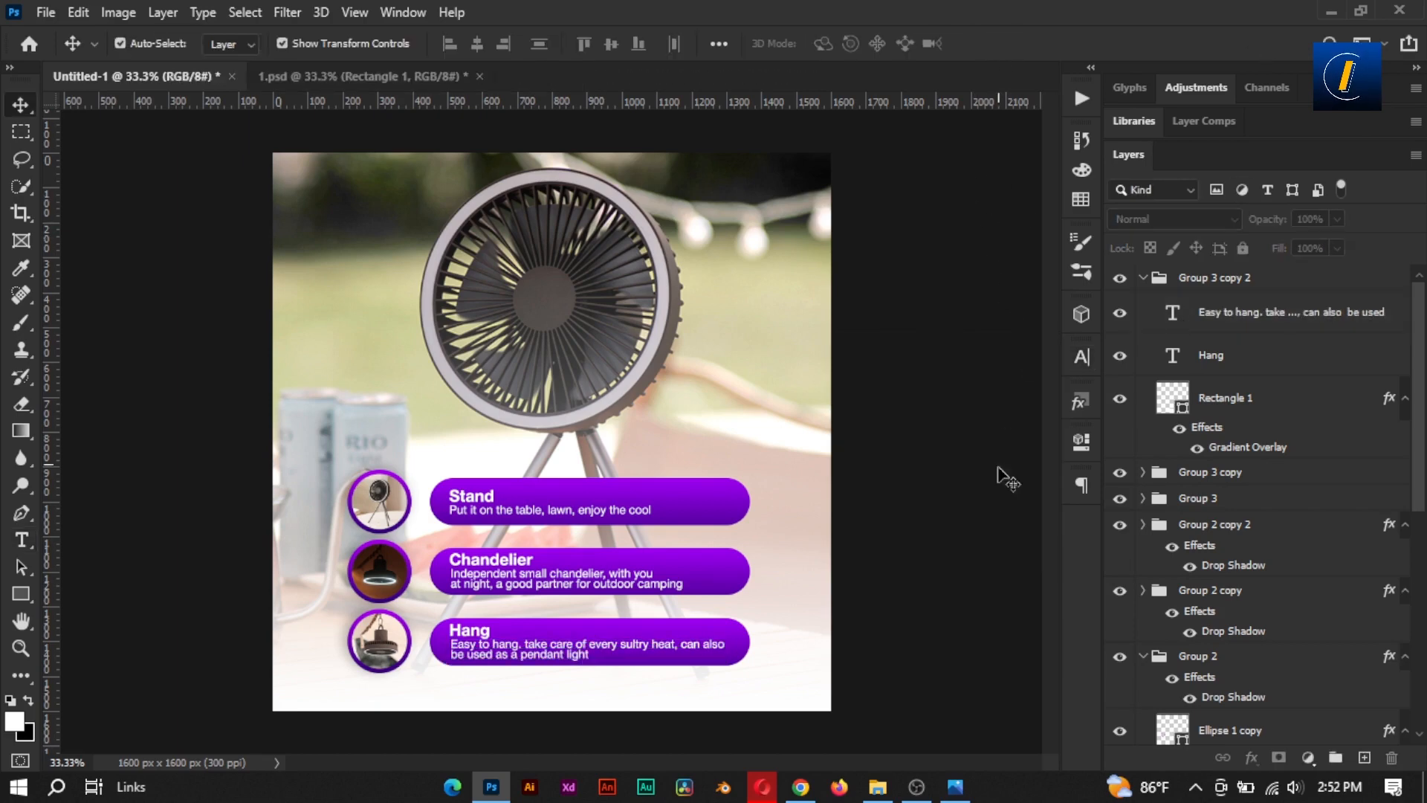
left_click(1143, 277)
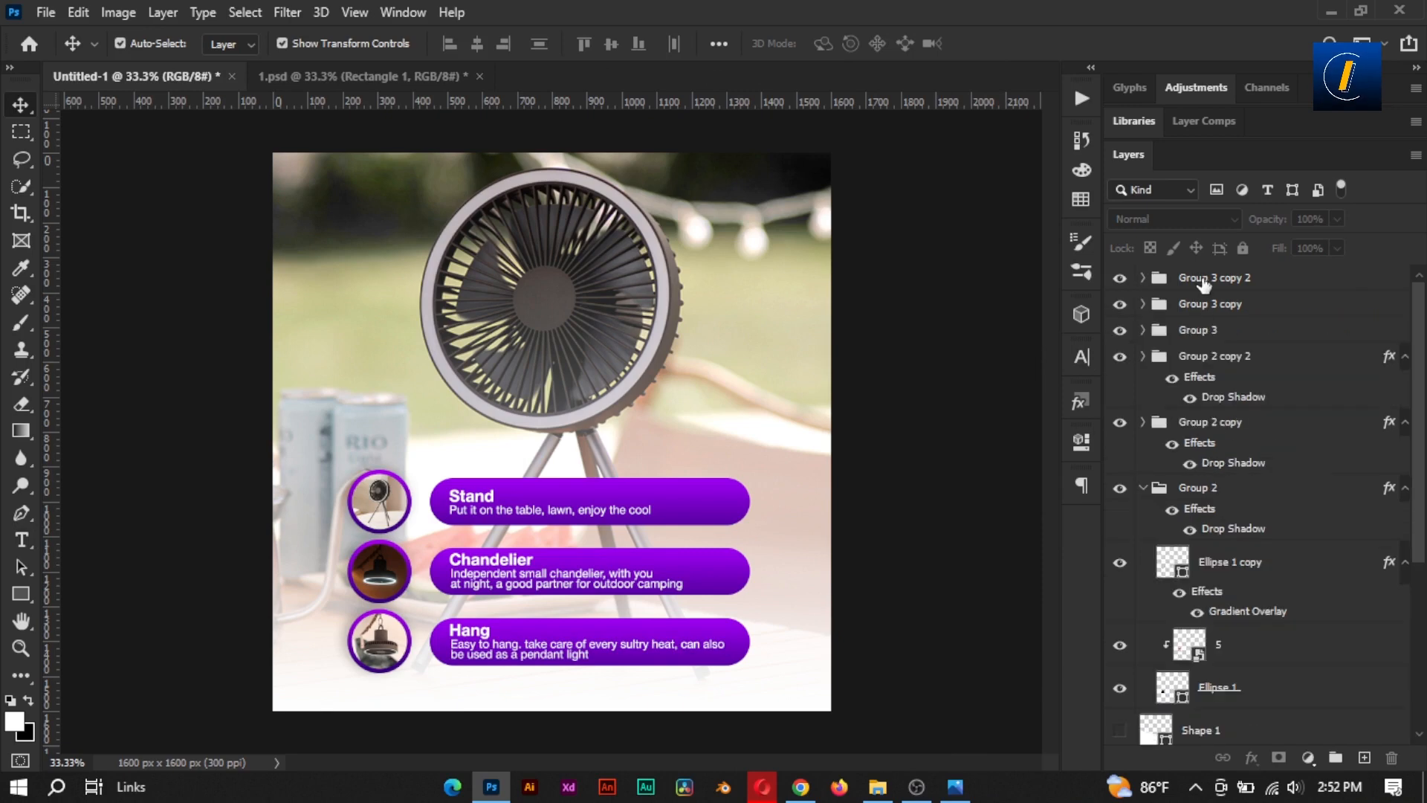
Add a drop shadow to the Stand caption group with a 94° angle and 0 px distance
left_click(1220, 330)
left_click(1253, 758)
left_click(1263, 743)
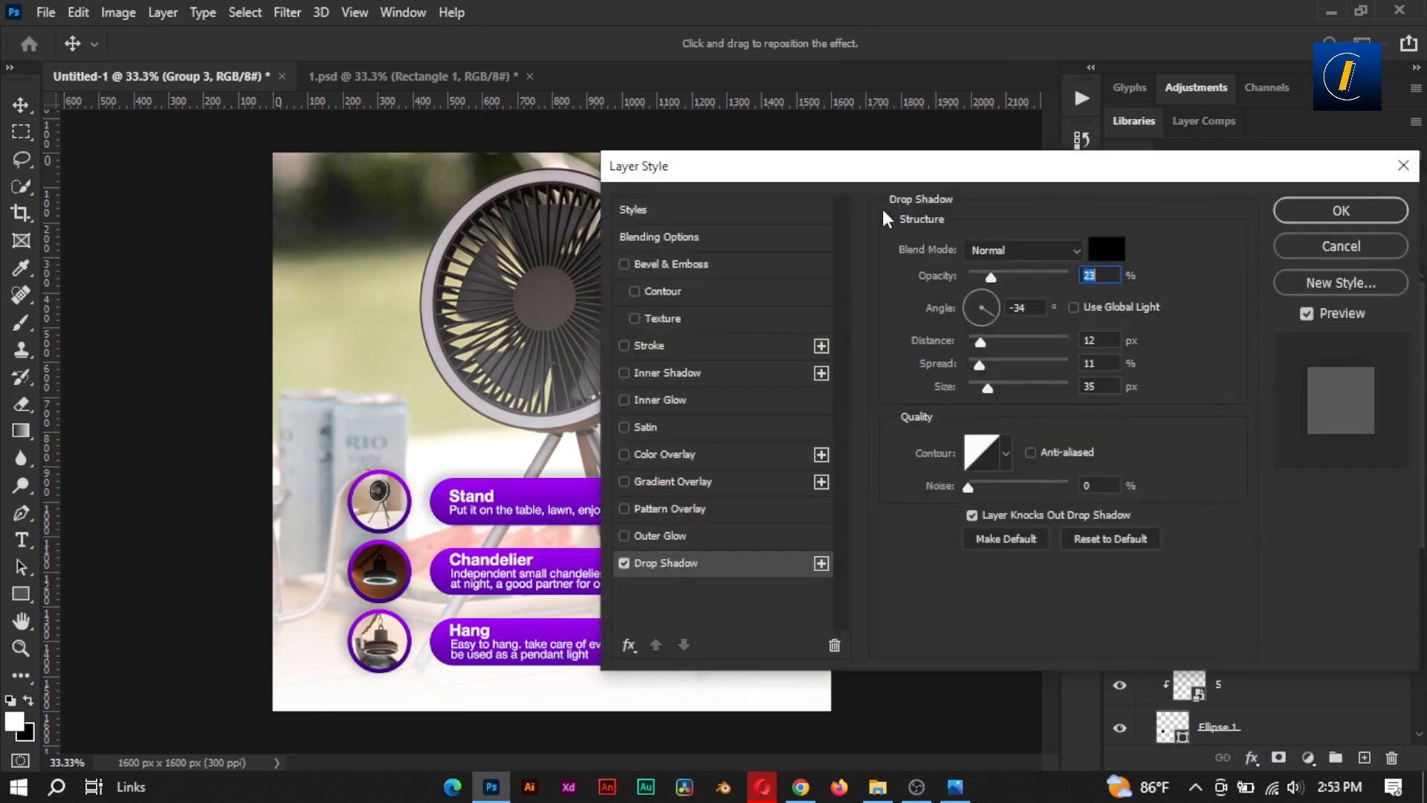
left_click_drag(892, 167, 1070, 167)
left_click(1164, 278)
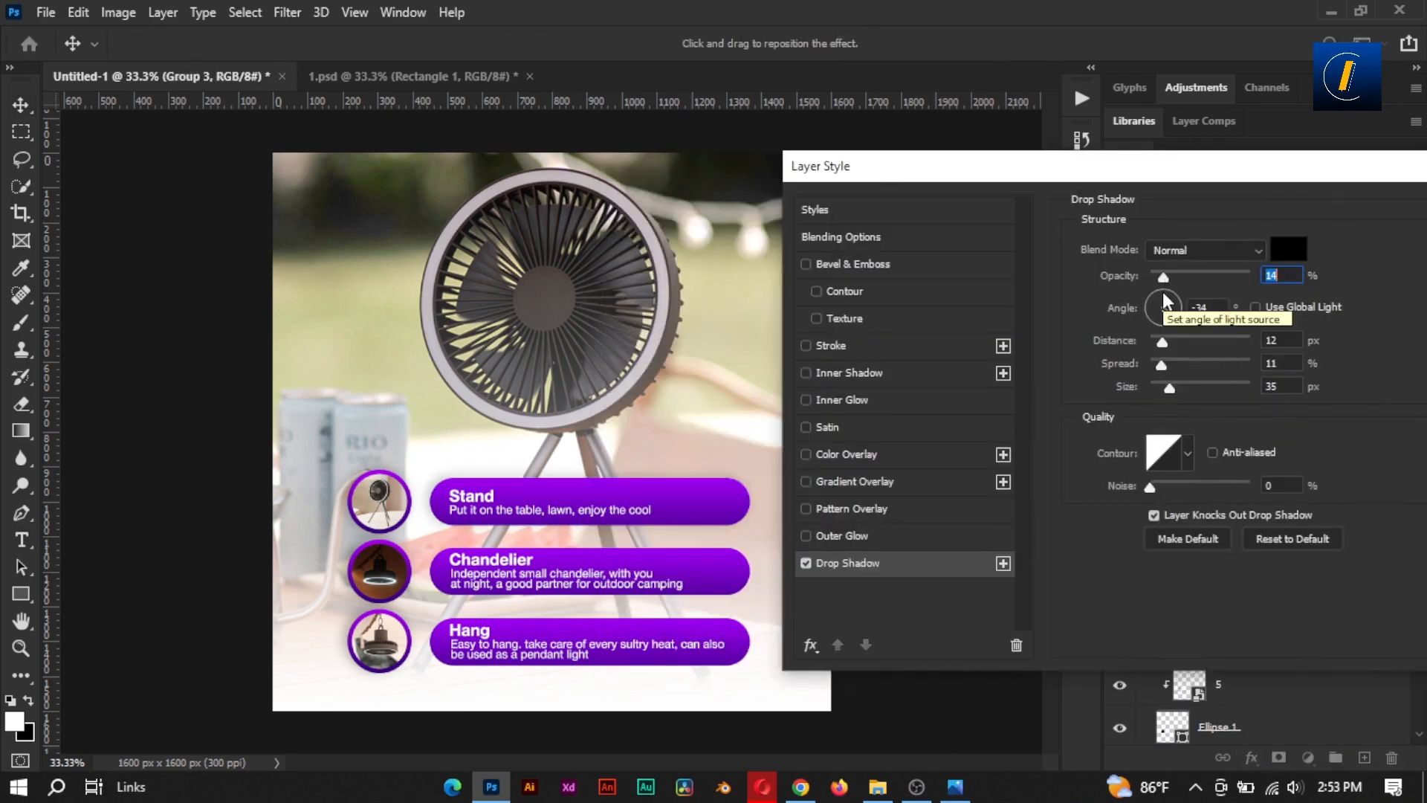
left_click(1162, 294)
left_click_drag(1162, 343, 1147, 343)
Set the Stand caption's drop shadow to 23% opacity, 18% spread and 59 px size, and apply it
mouse_move(1165, 277)
left_mouse_down()
mouse_move(1181, 278)
mouse_move(1167, 277)
left_mouse_up()
left_click_drag(1170, 387, 1160, 388)
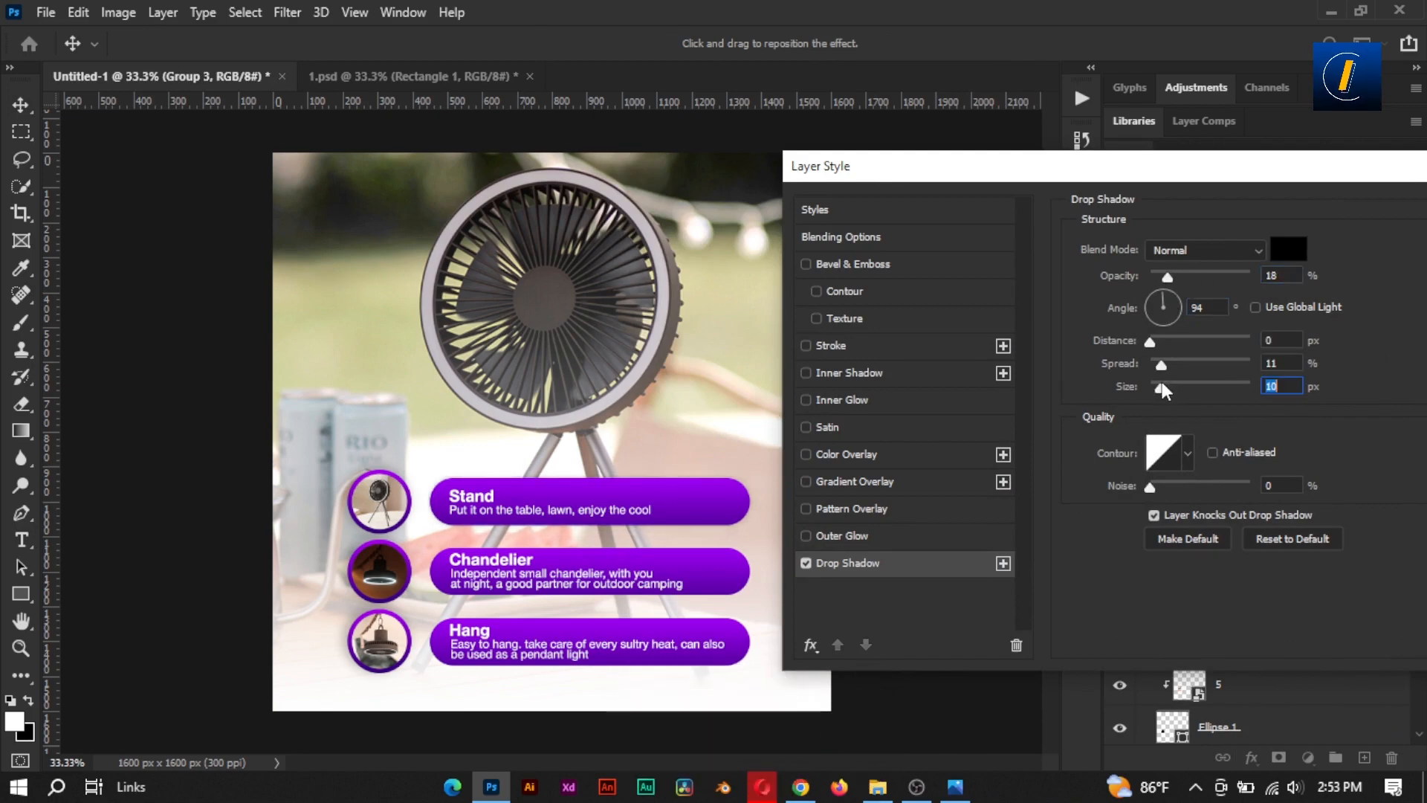
left_click(1181, 385)
left_click(1181, 276)
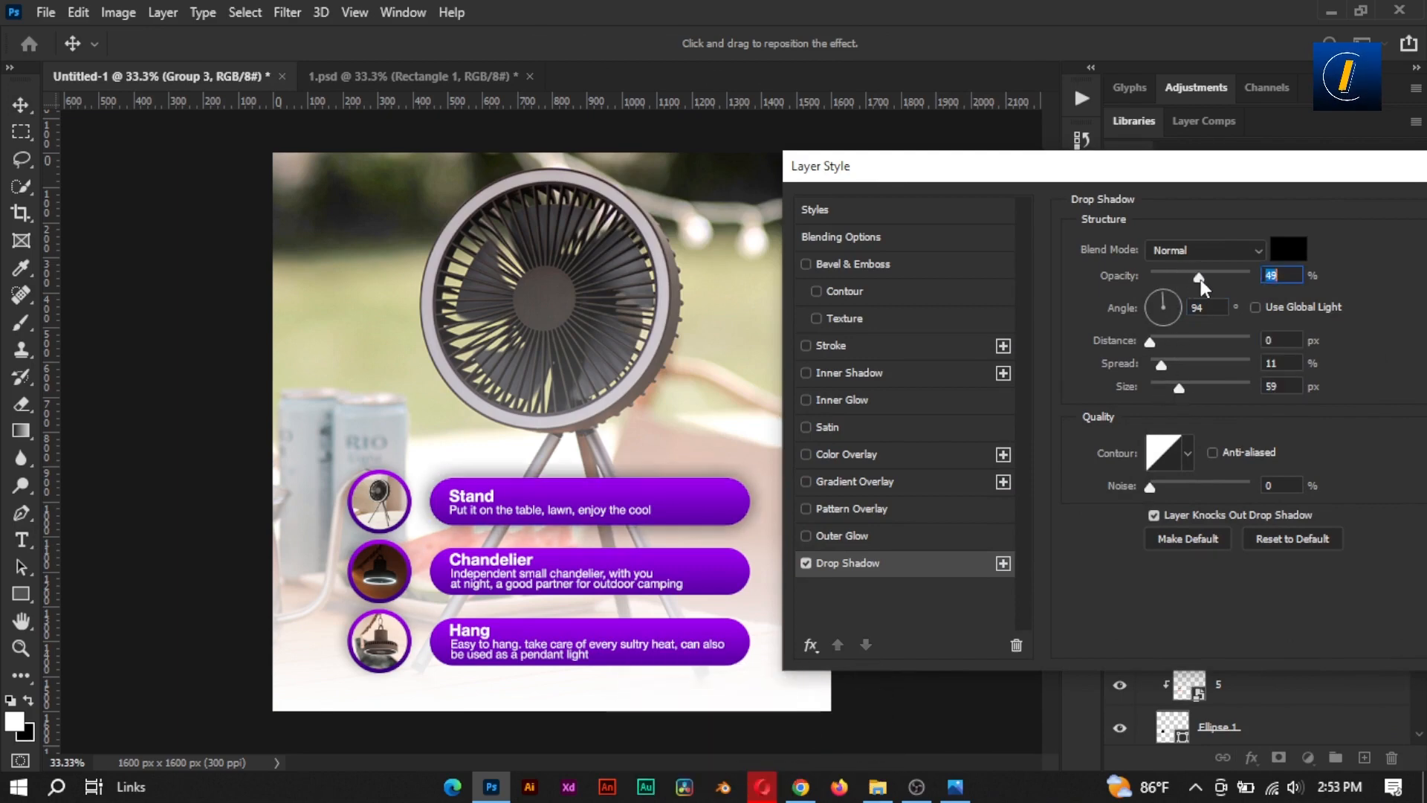
left_click_drag(1183, 277, 1173, 277)
mouse_move(1174, 362)
left_mouse_down()
mouse_move(1207, 363)
mouse_move(1138, 368)
mouse_move(1170, 358)
left_mouse_up()
left_click(1177, 273)
left_click_drag(1177, 277, 1170, 277)
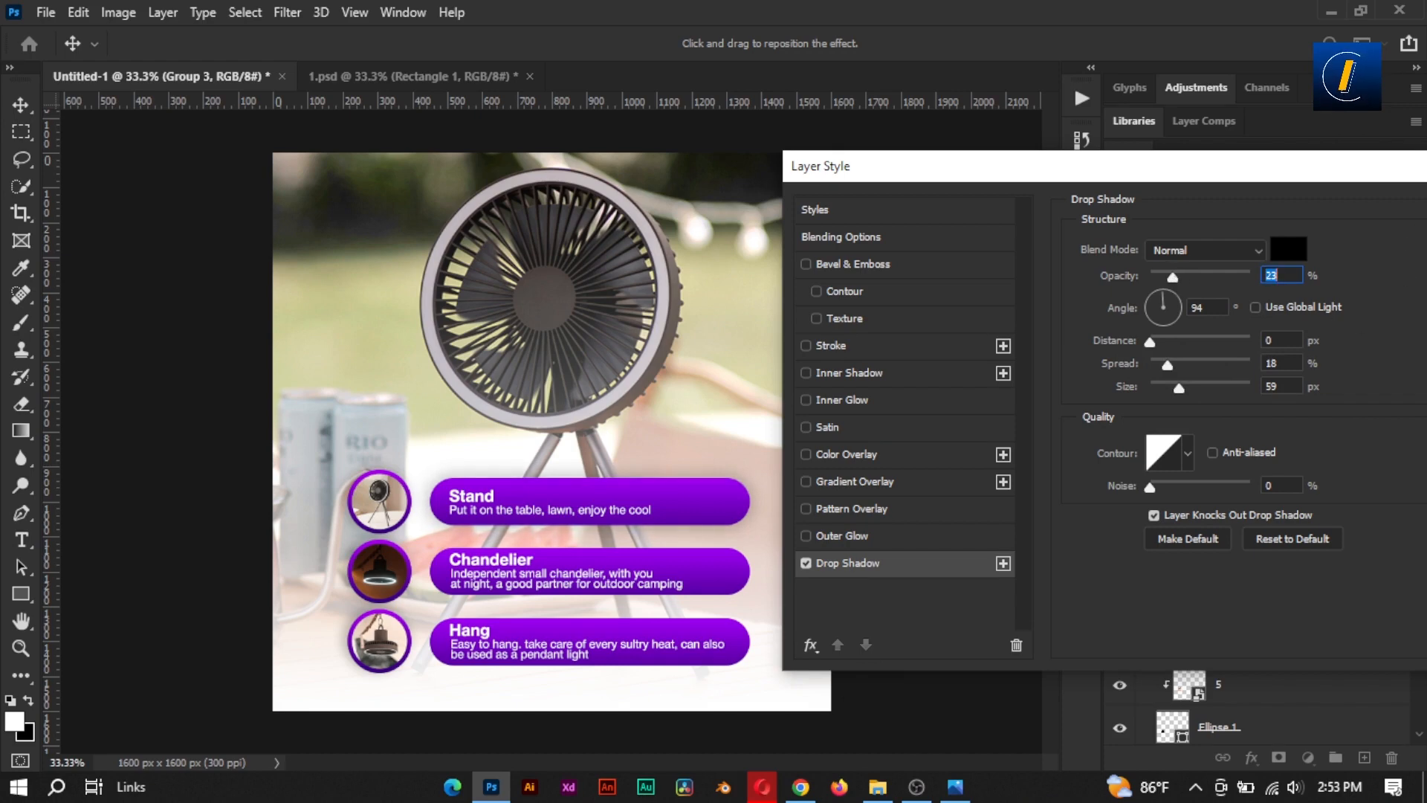
key("Return")
Copy the Stand caption's layer style to the Chandelier and Hang caption groups
right_click(1243, 341)
left_click(1070, 578)
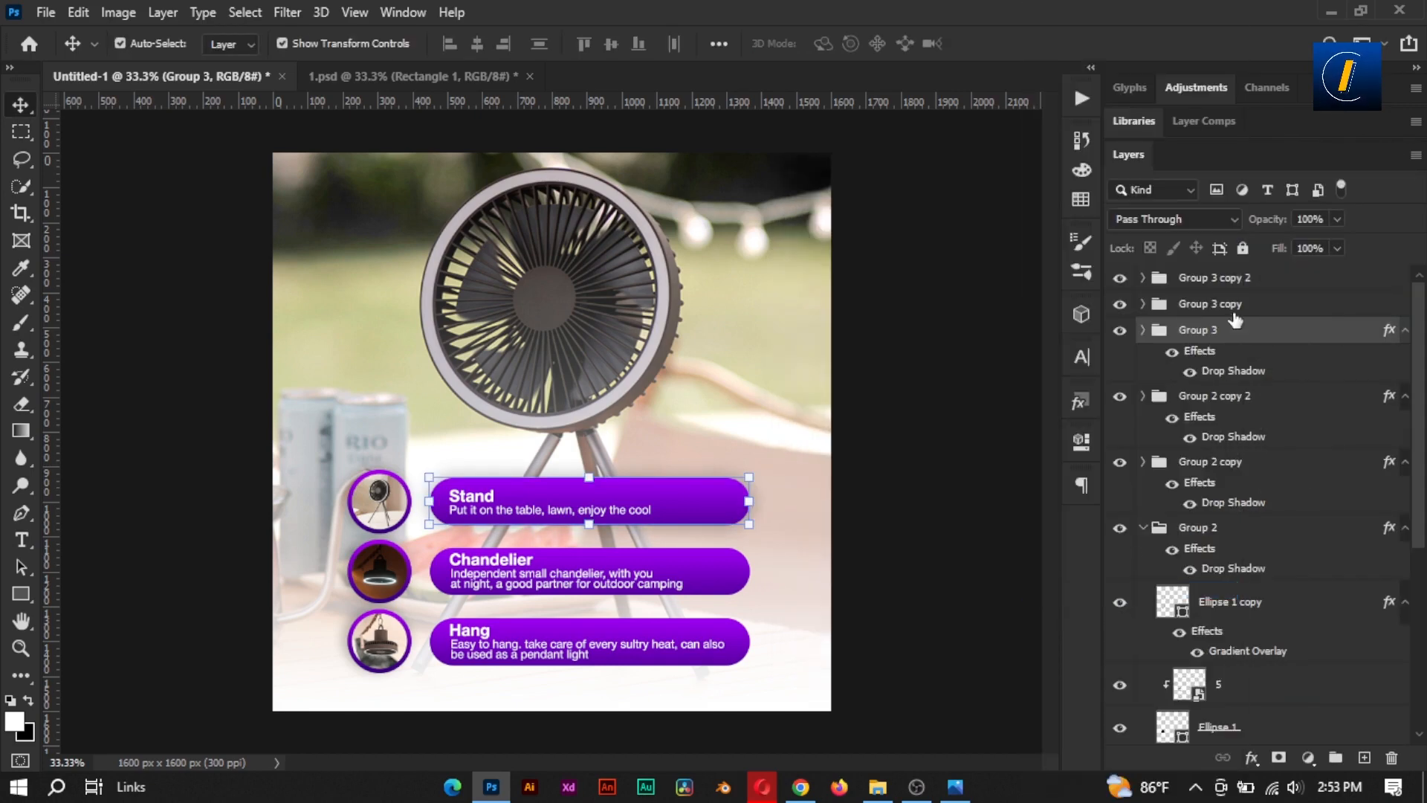
right_click(1219, 304)
left_click(1070, 592)
right_click(1212, 277)
left_click(1115, 607)
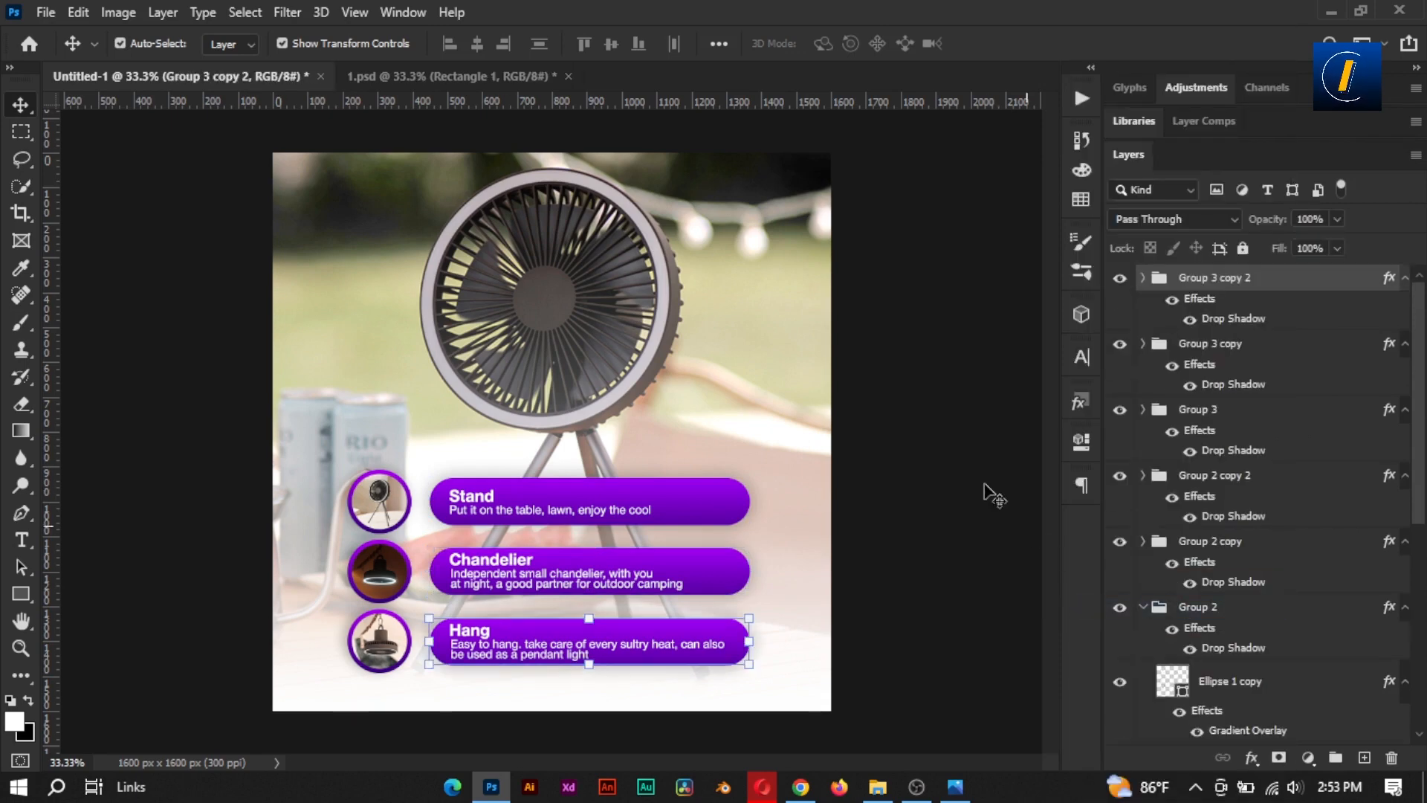
Save the poster document as 3.psd
key("ctrl+s")
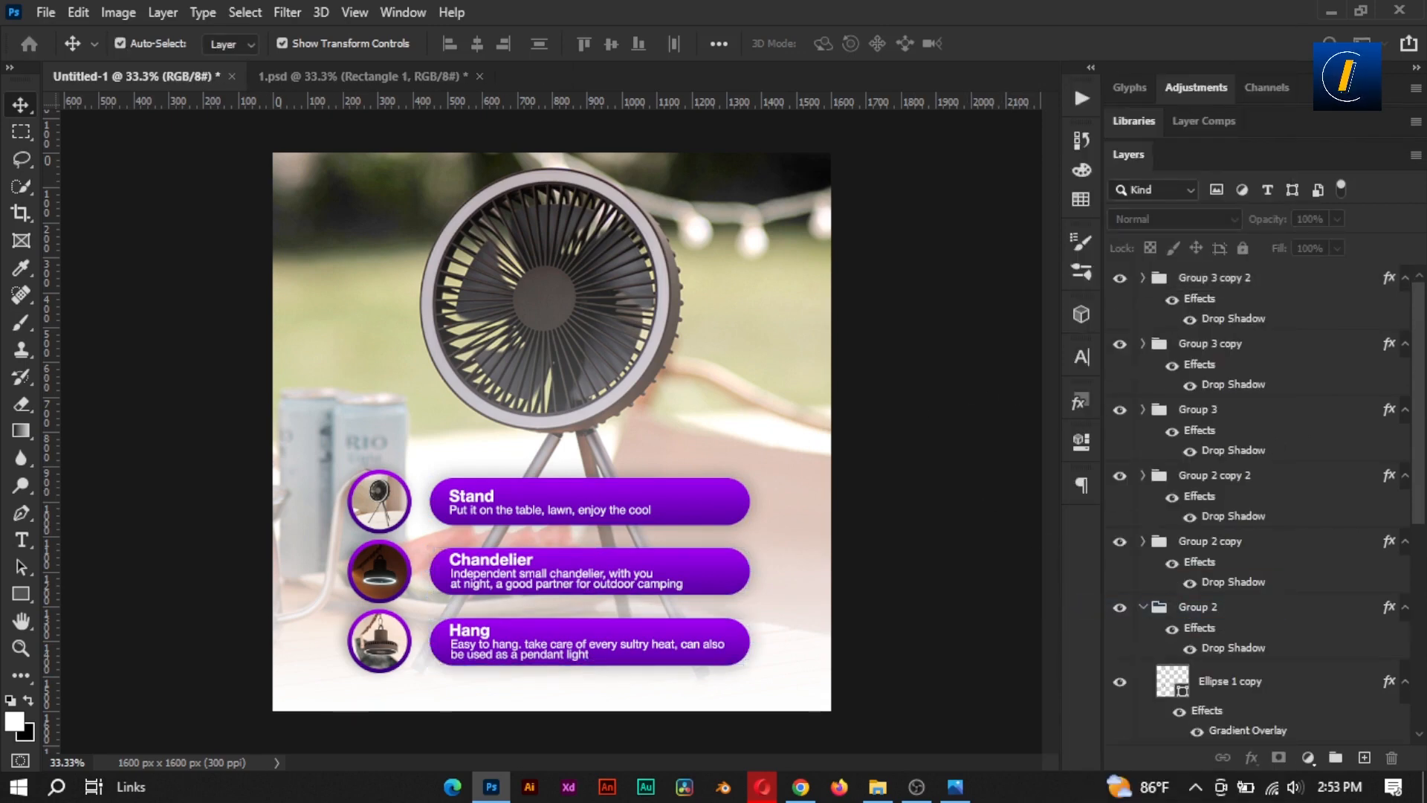
key("Return")
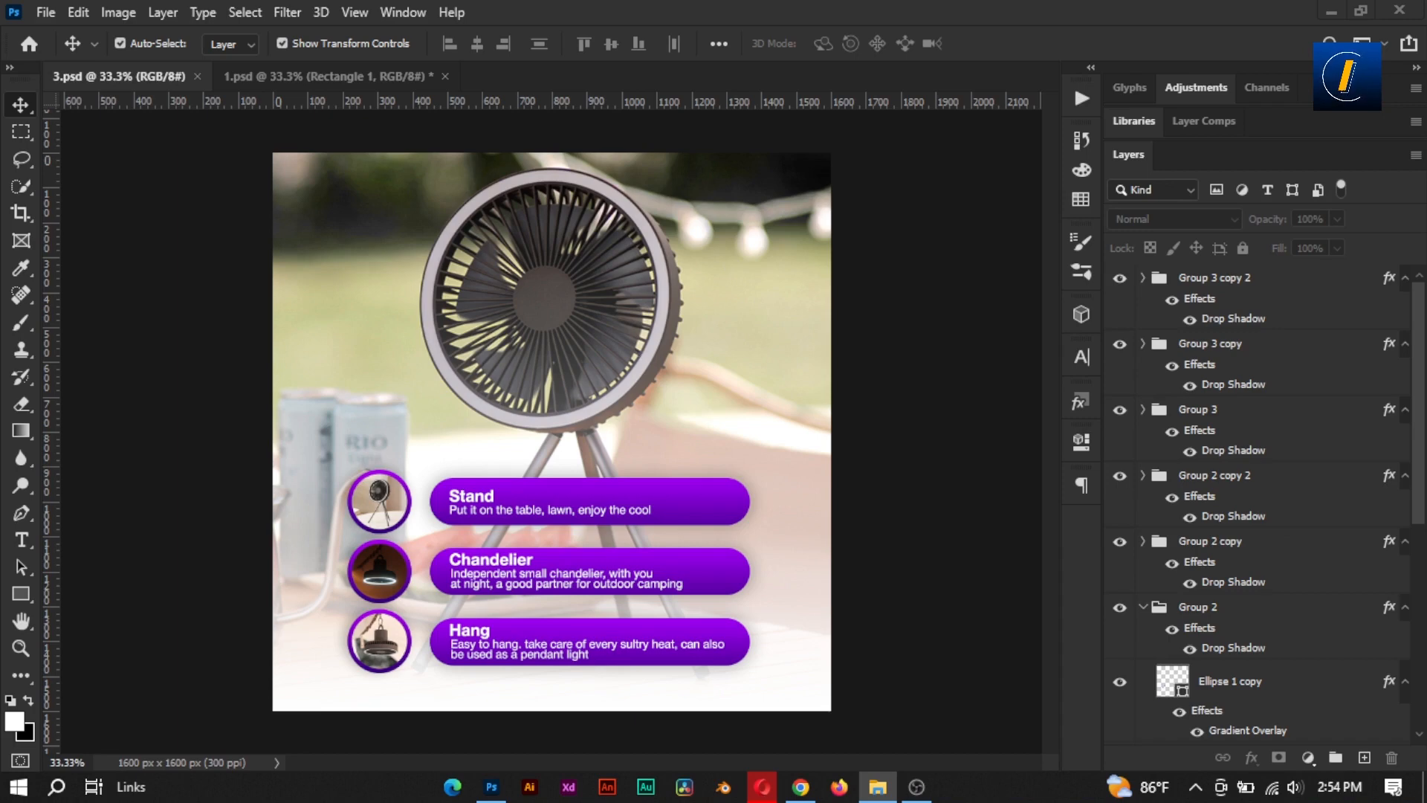
Place the green leaves image pngwing.com (7), scale it to about 141%, and position it across the fan and background
left_click_drag(721, 371, 779, 311)
left_click_drag(929, 392, 971, 392)
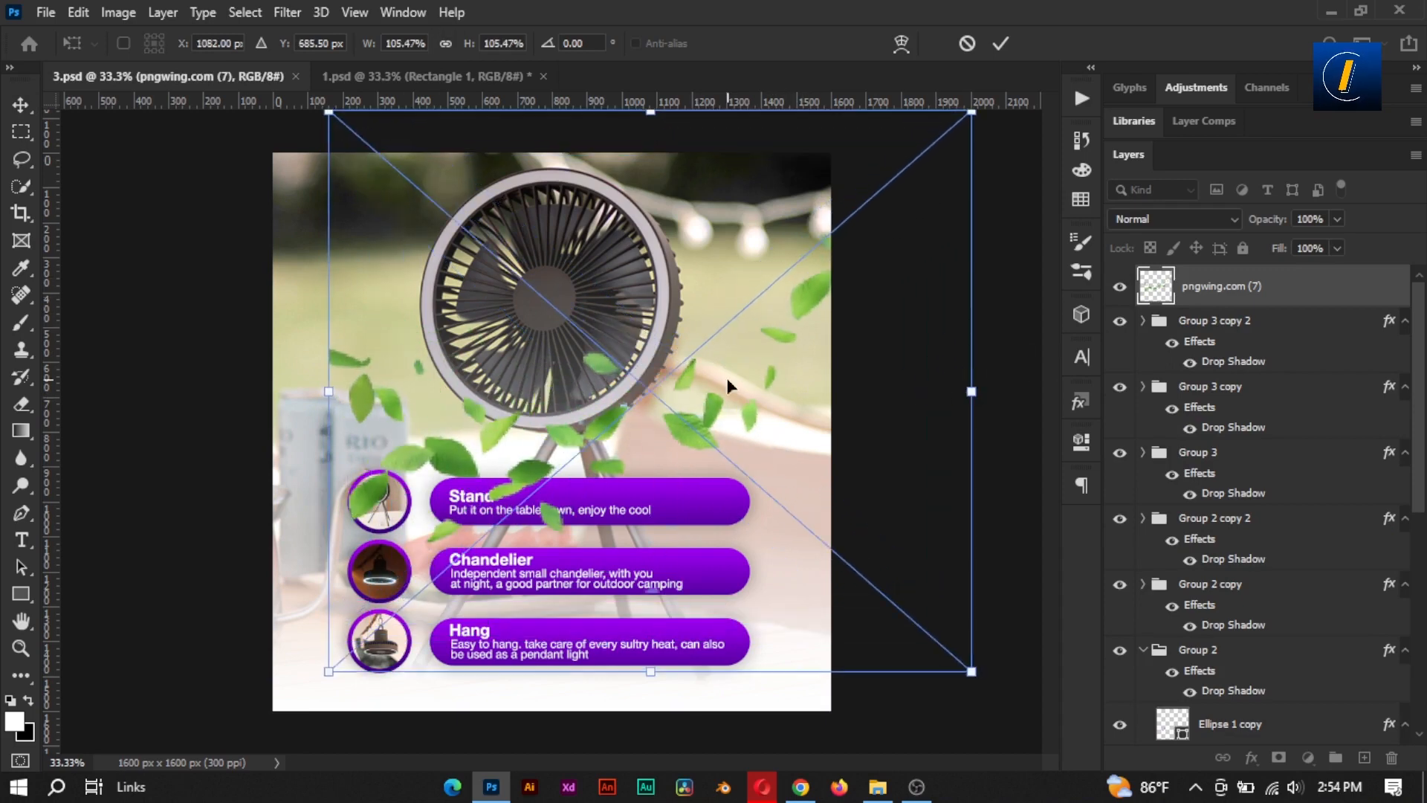
mouse_move(677, 419)
left_mouse_down()
mouse_move(665, 415)
mouse_move(676, 398)
left_mouse_up()
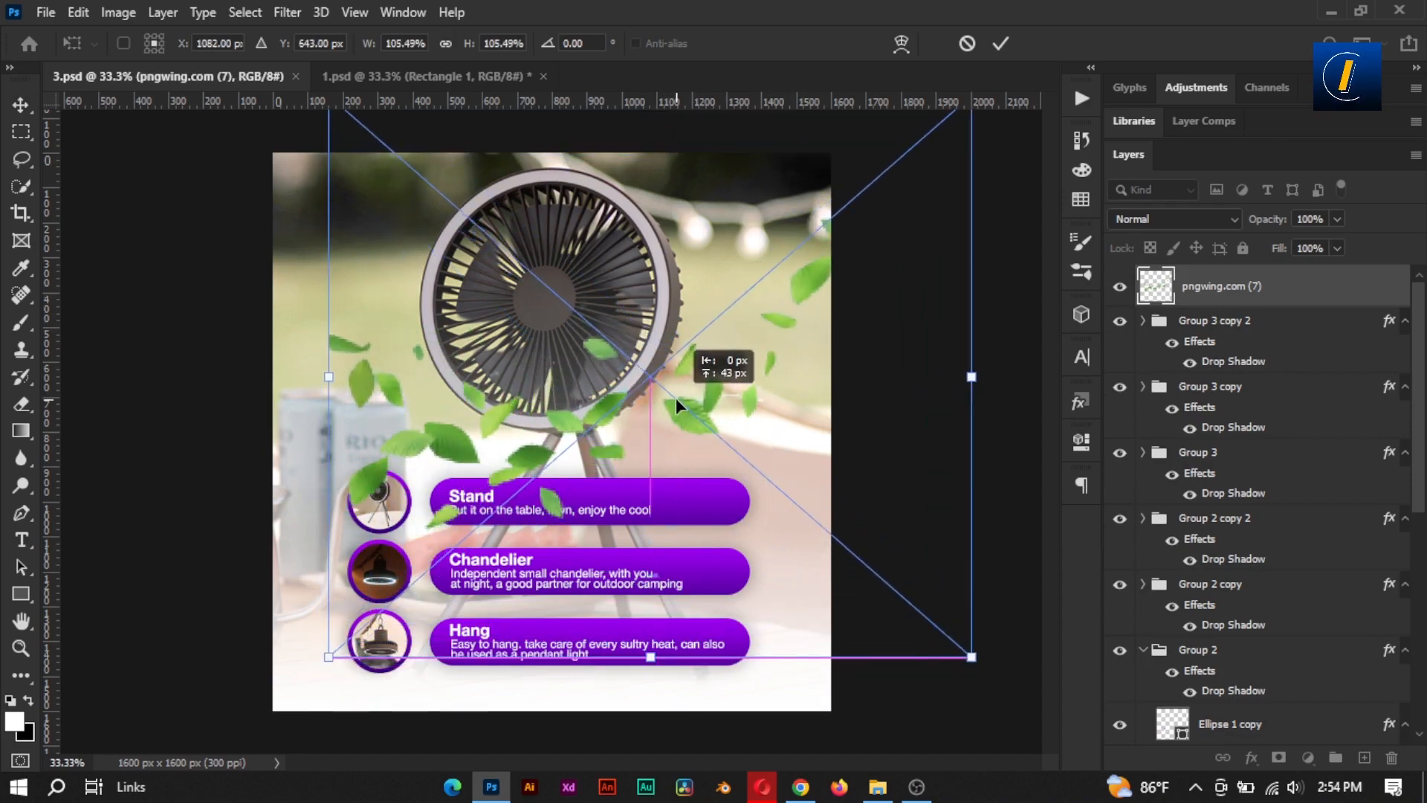
left_click_drag(329, 377, 219, 368)
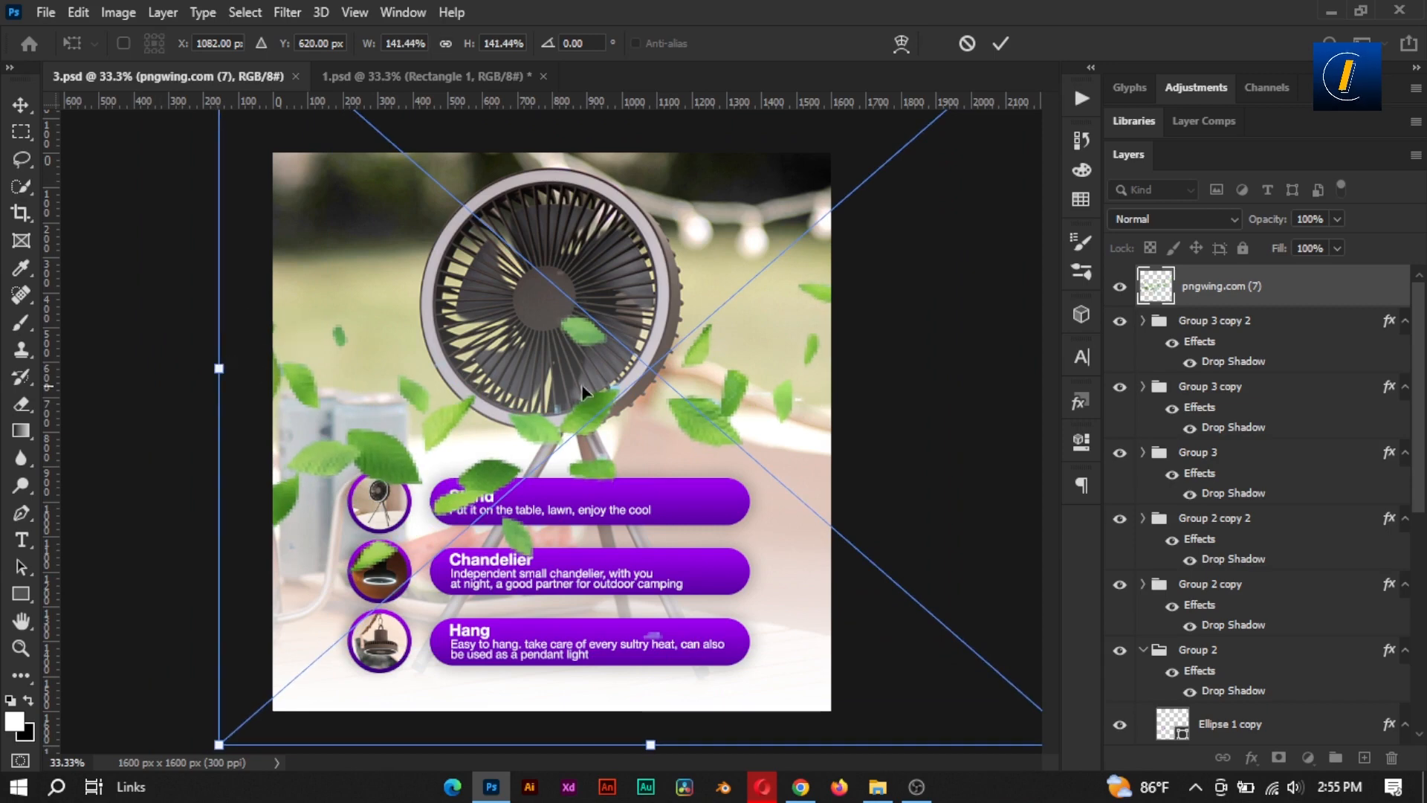
left_click_drag(672, 417, 673, 401)
left_click(1001, 44)
Group all three photo badges with the three captions and place the leaves layer directly beneath that group
left_click(1220, 321)
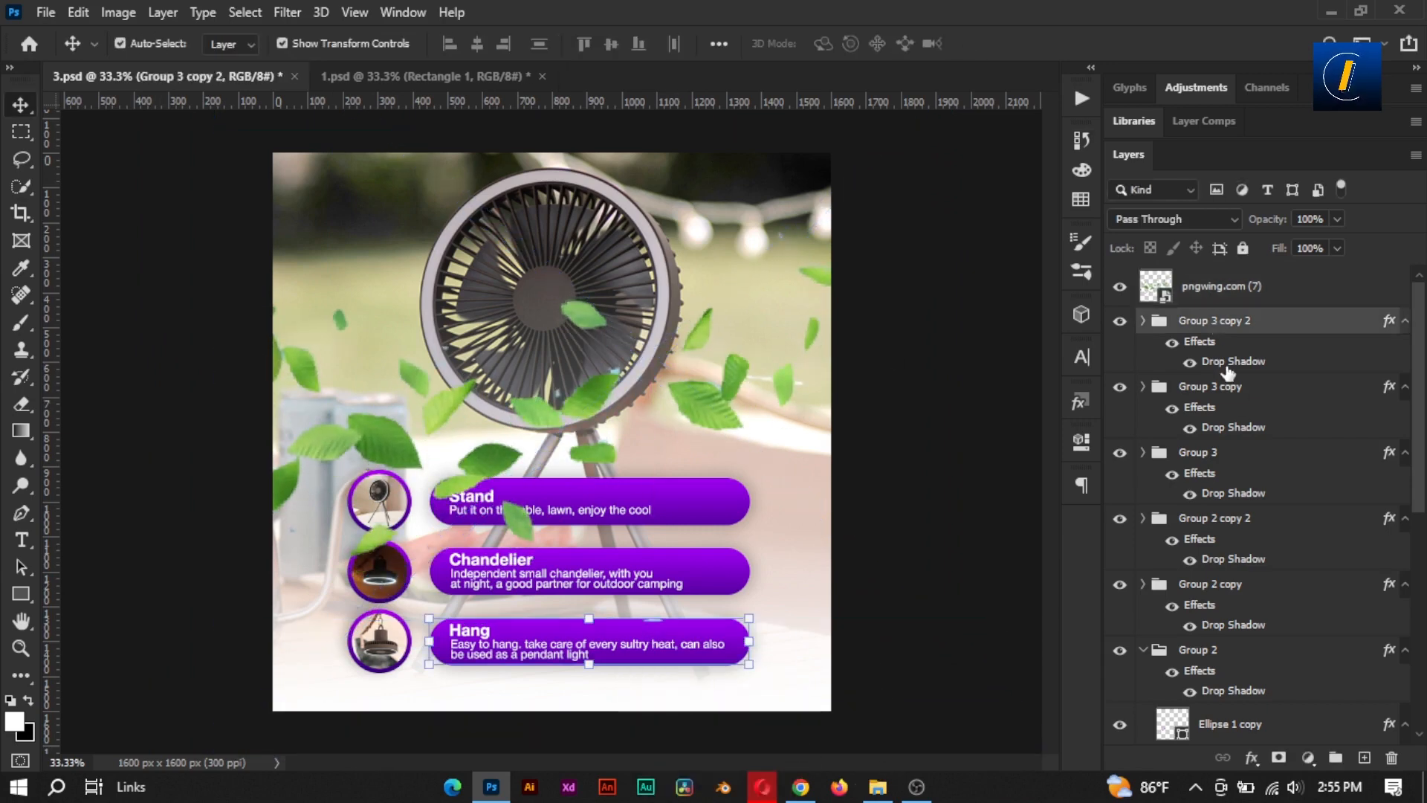
left_click(1236, 391, "ctrl")
left_click(1242, 457, "ctrl")
left_click(1249, 527, "ctrl")
left_click(1255, 589, "ctrl")
left_click(1260, 657, "ctrl")
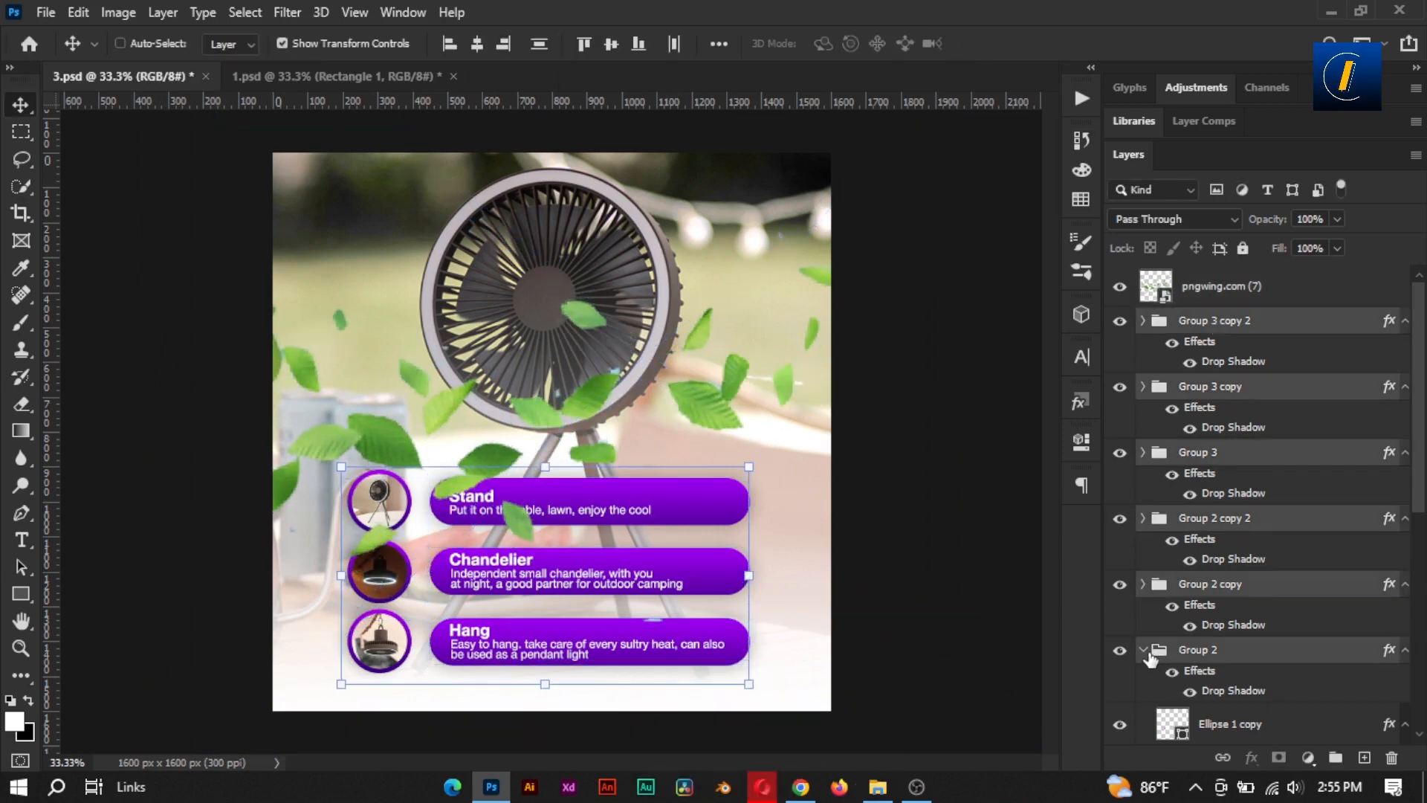
key("ctrl+g")
left_click_drag(1219, 286, 1219, 335)
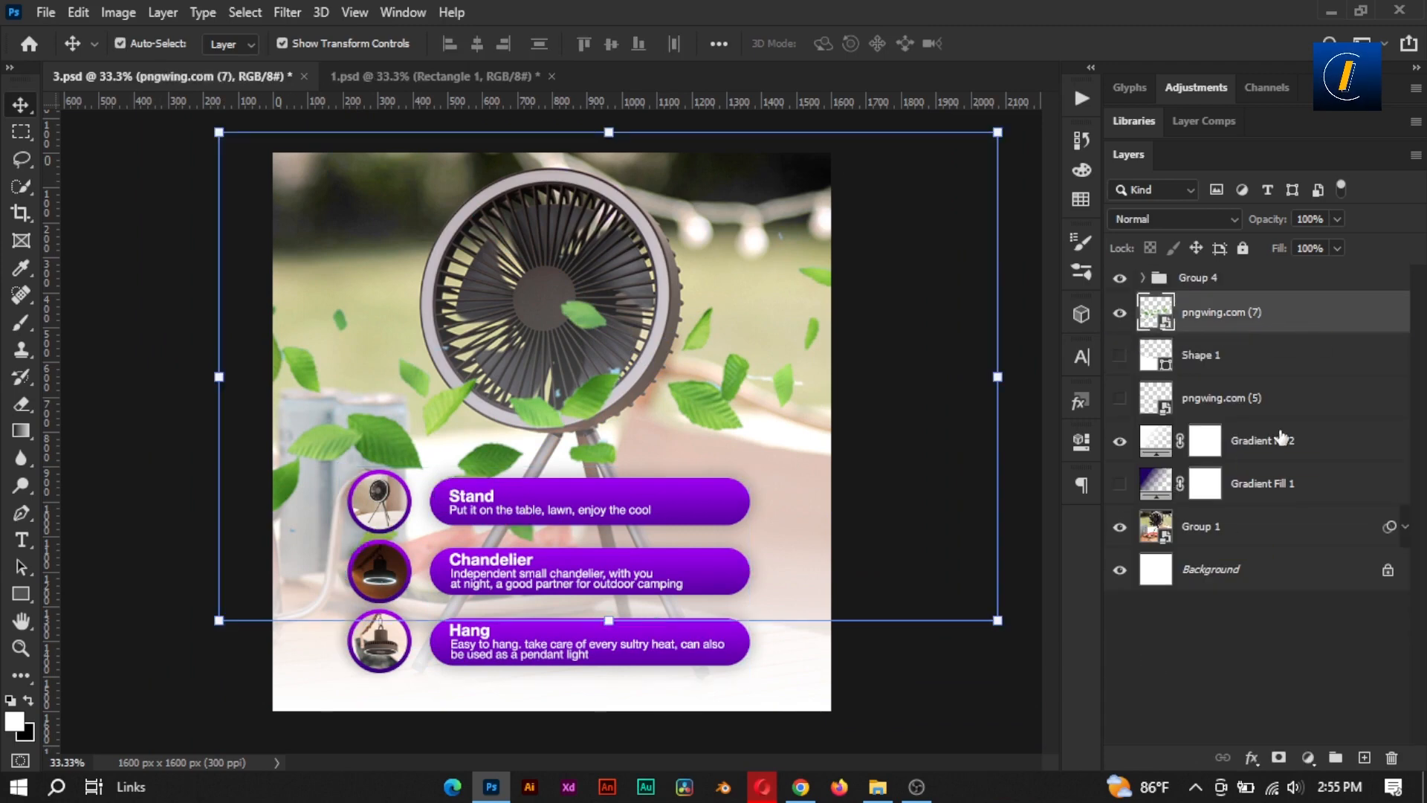
Apply a slight Gaussian Blur to the green leaves layer as a smart filter
left_click(286, 13)
mouse_move(387, 239)
left_click(613, 322)
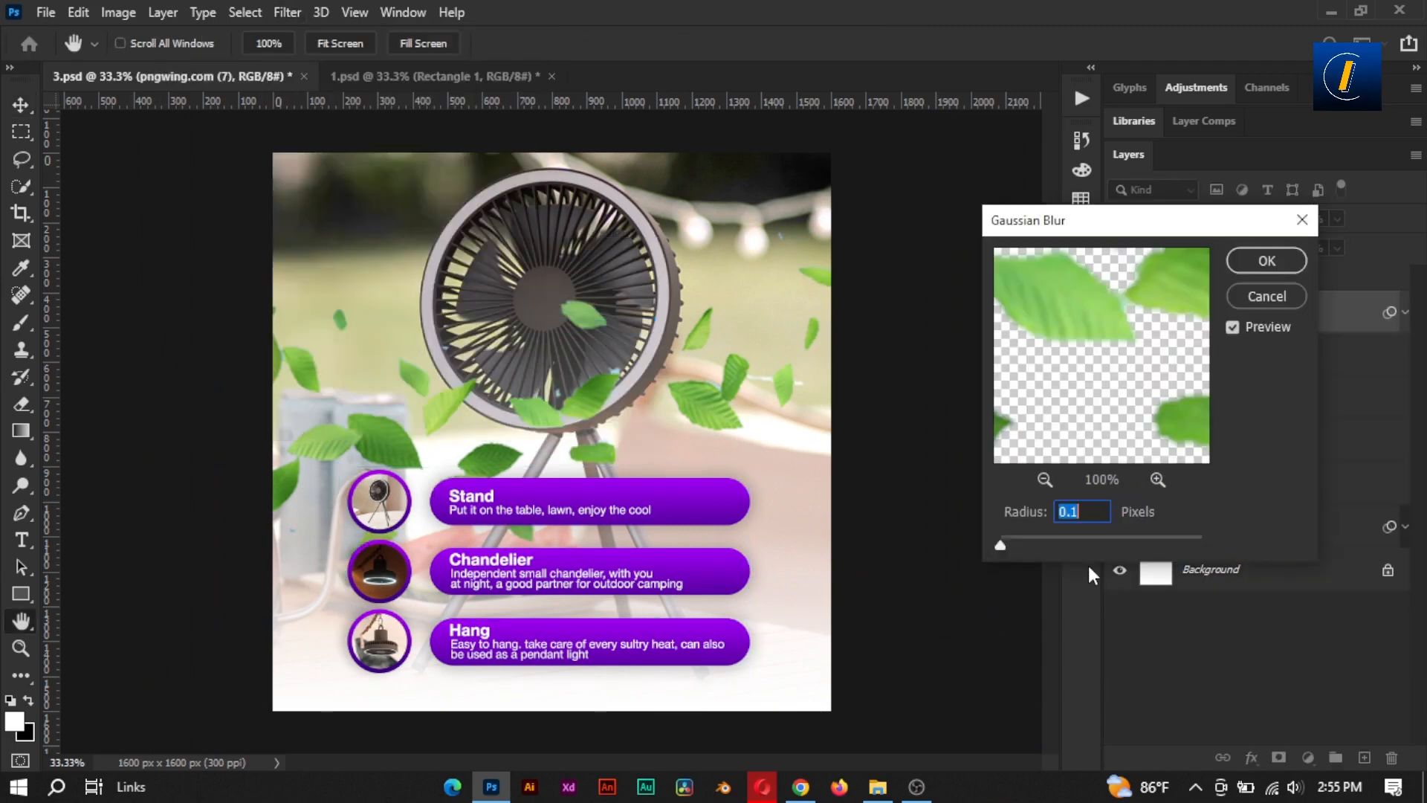
mouse_move(1056, 546)
left_mouse_down()
mouse_move(1110, 542)
mouse_move(1022, 542)
mouse_move(1063, 546)
left_mouse_up()
left_click(1287, 263)
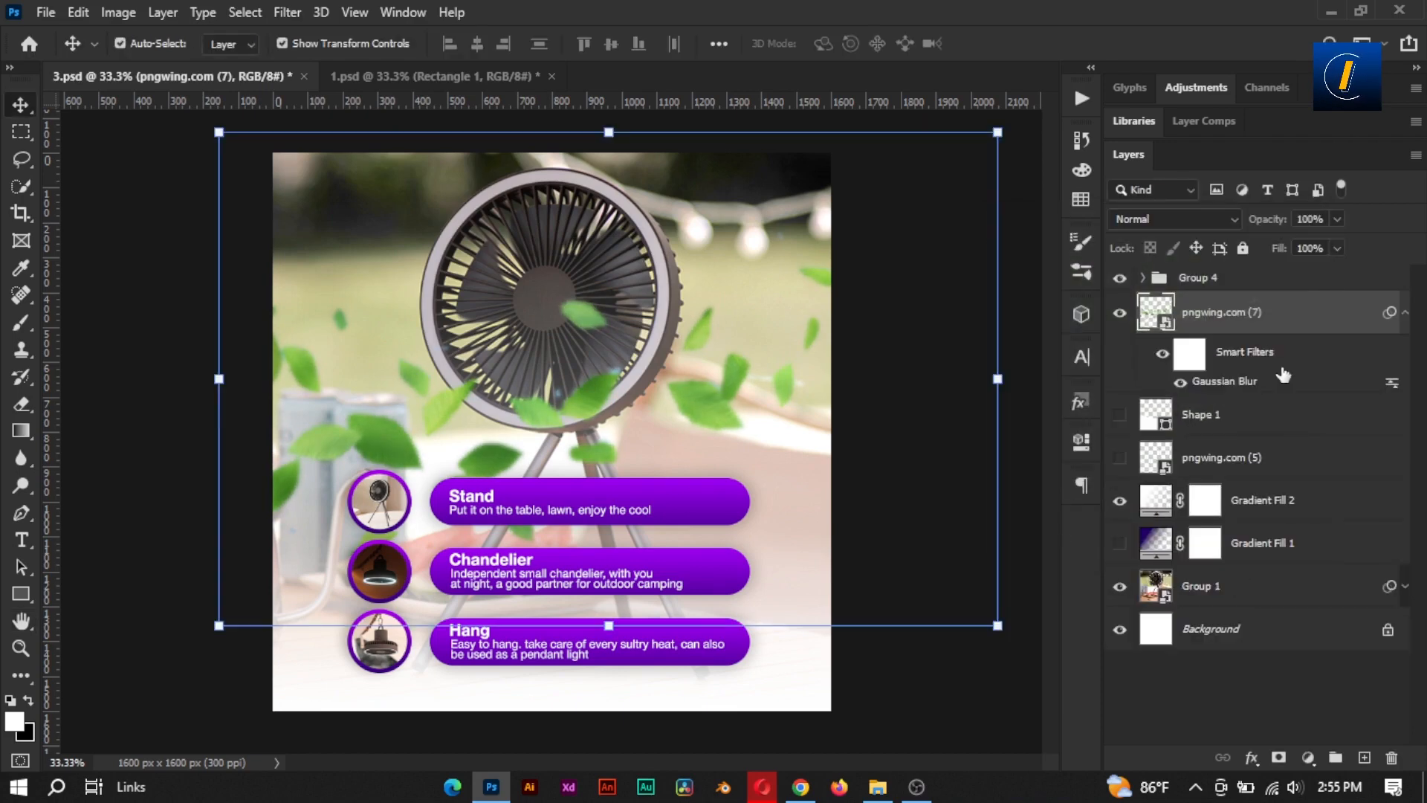
Add a Brightness/Contrast adjustment clipped to the leaves layer with brightness 5 and contrast 15
left_click(1307, 758)
left_click(1294, 461)
left_click_drag(965, 508, 970, 556)
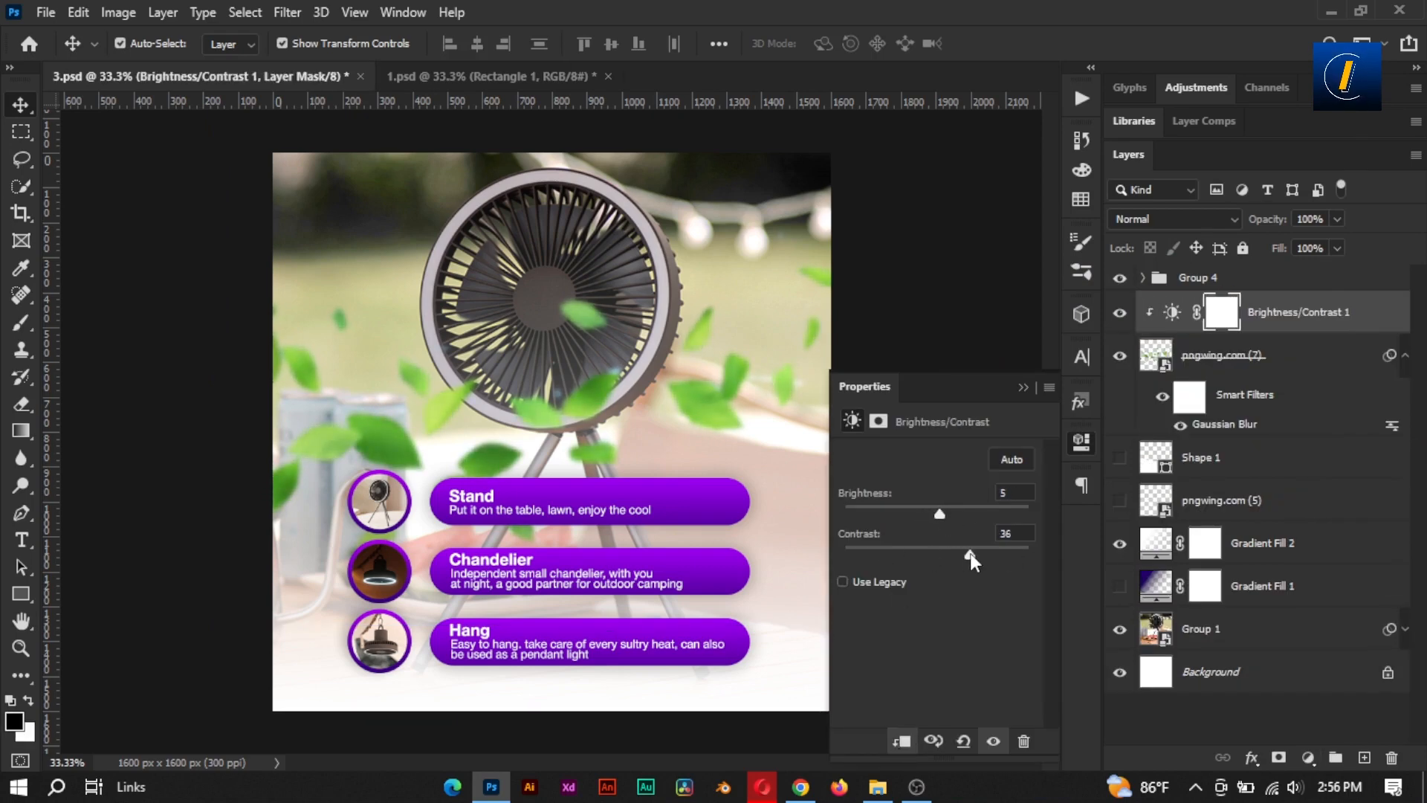
Add a clipped Levels adjustment for the leaves that lightens the midtones and moves the white point slightly inward
left_click(1335, 758)
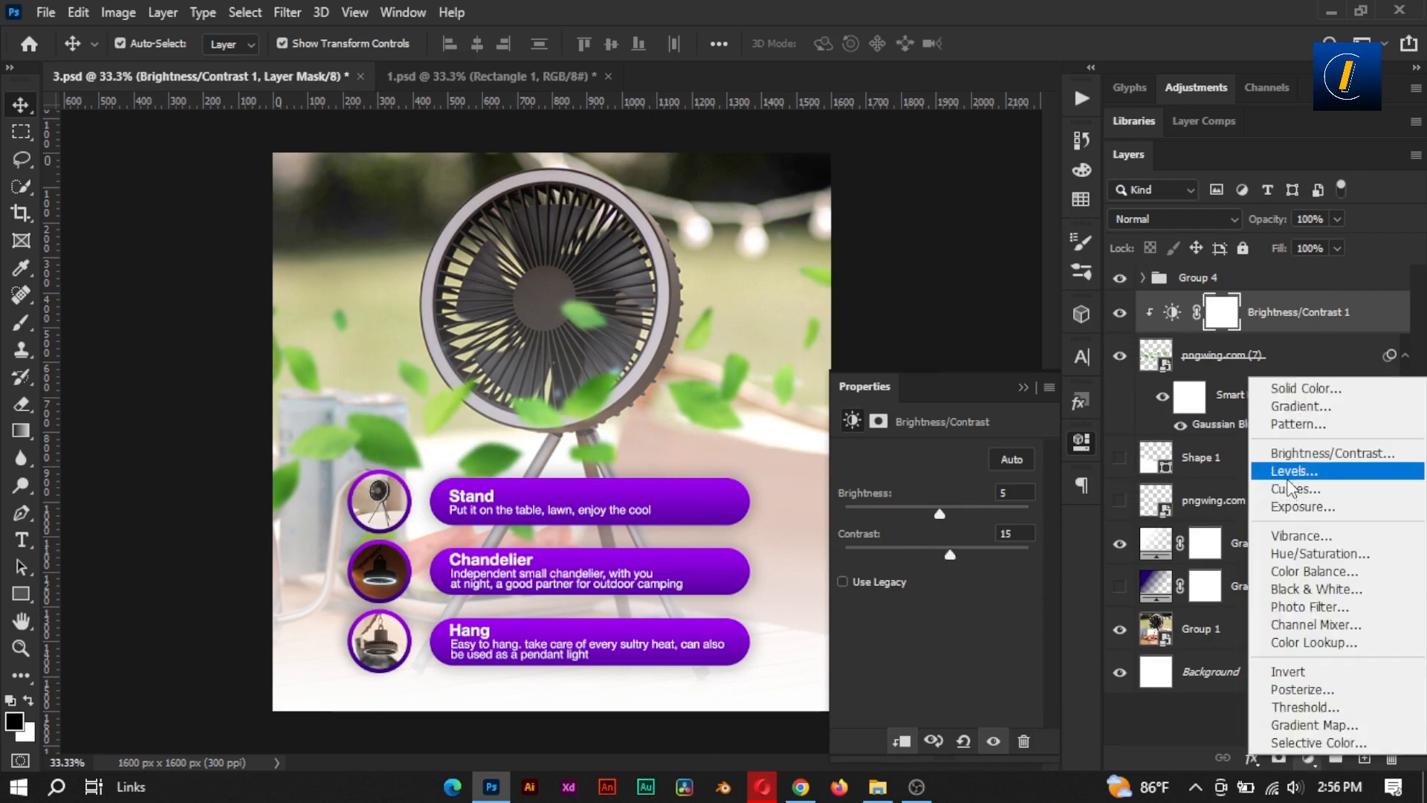
left_click(1309, 192)
left_click_drag(875, 607, 872, 607)
left_click_drag(955, 607, 939, 608)
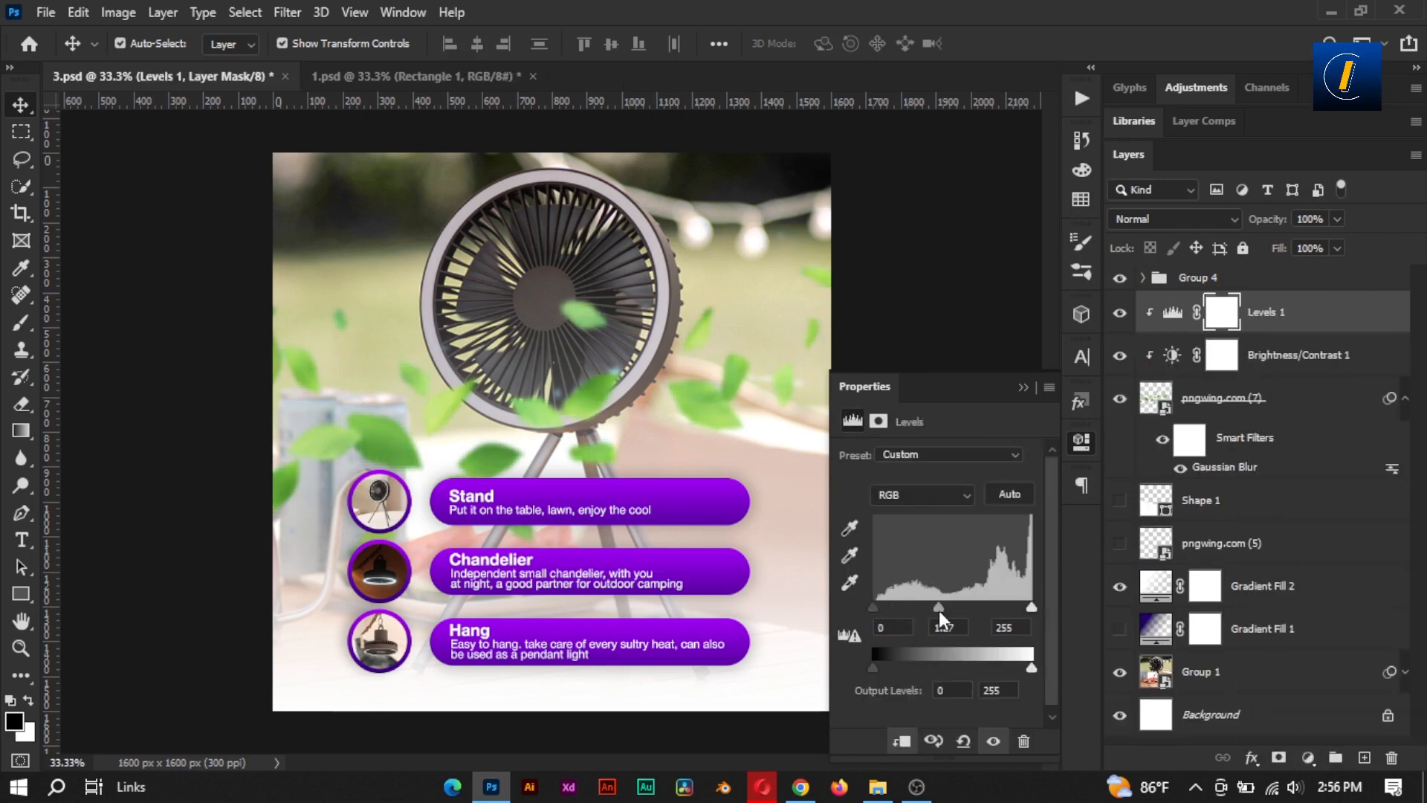
left_click_drag(1031, 606, 1028, 610)
Add a clipped Curves adjustment for the leaves with black and white points moved slightly inward, and save the document
left_click(1310, 758)
left_click(1294, 396)
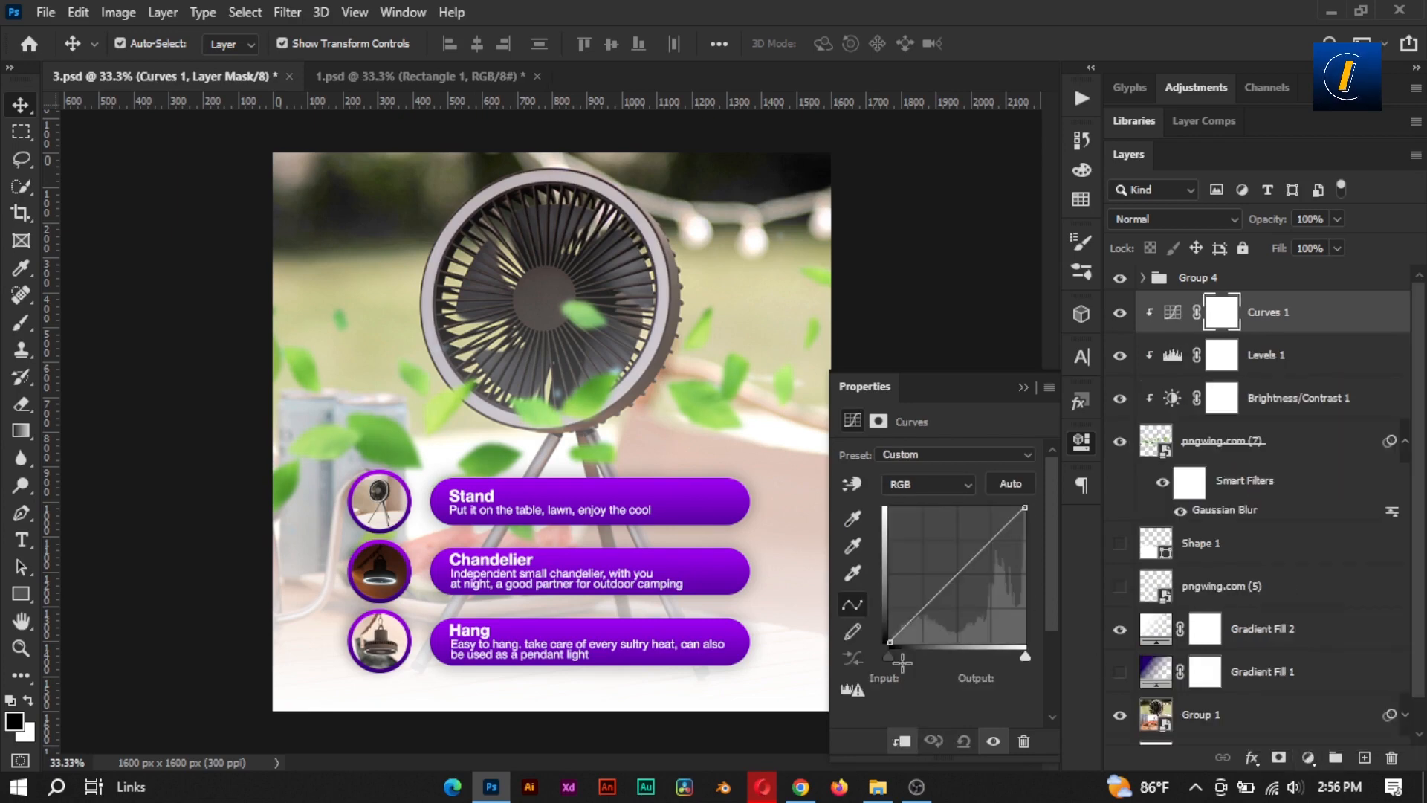
left_click_drag(886, 656, 890, 656)
left_click_drag(1025, 655, 1021, 656)
left_click_drag(892, 656, 895, 654)
left_click(1024, 388)
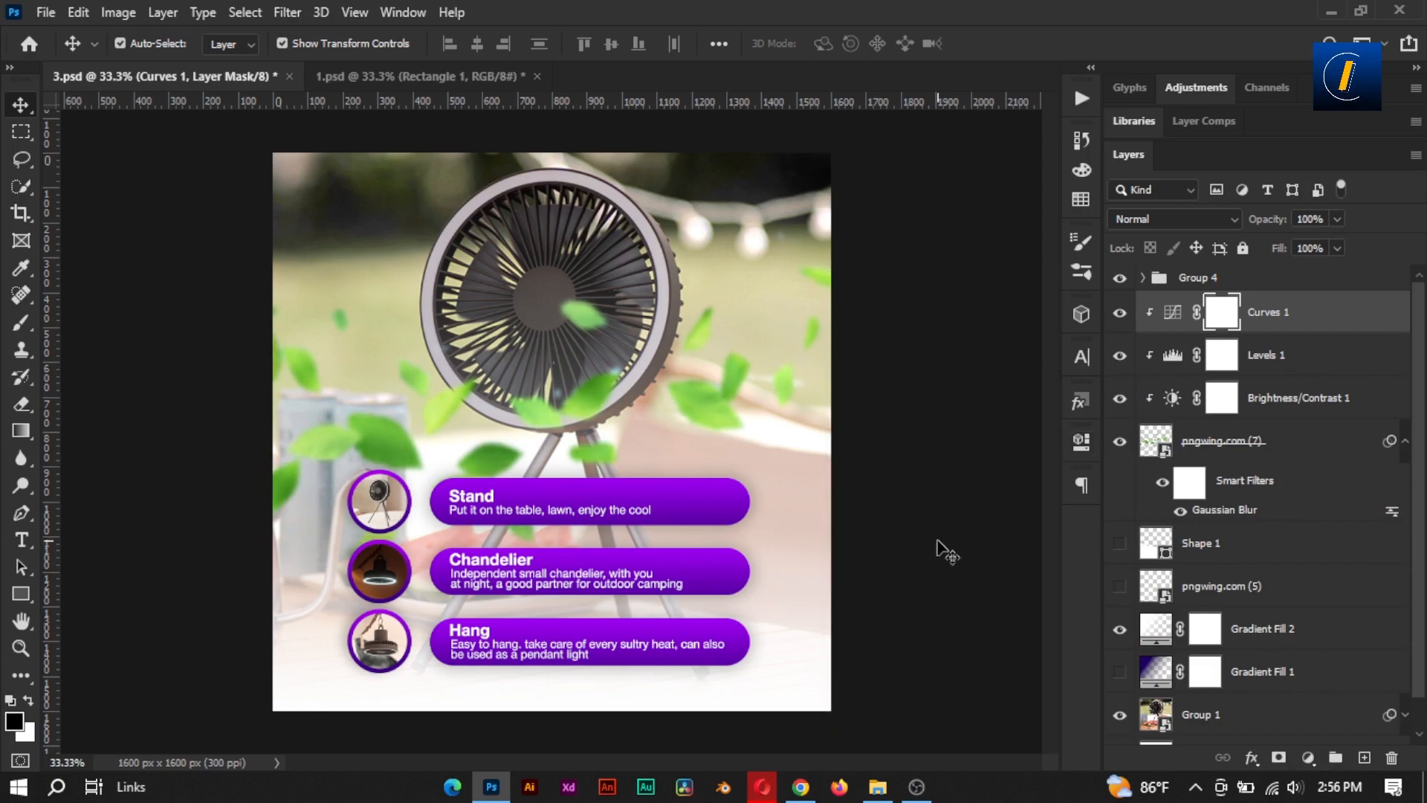
key("ctrl+s")
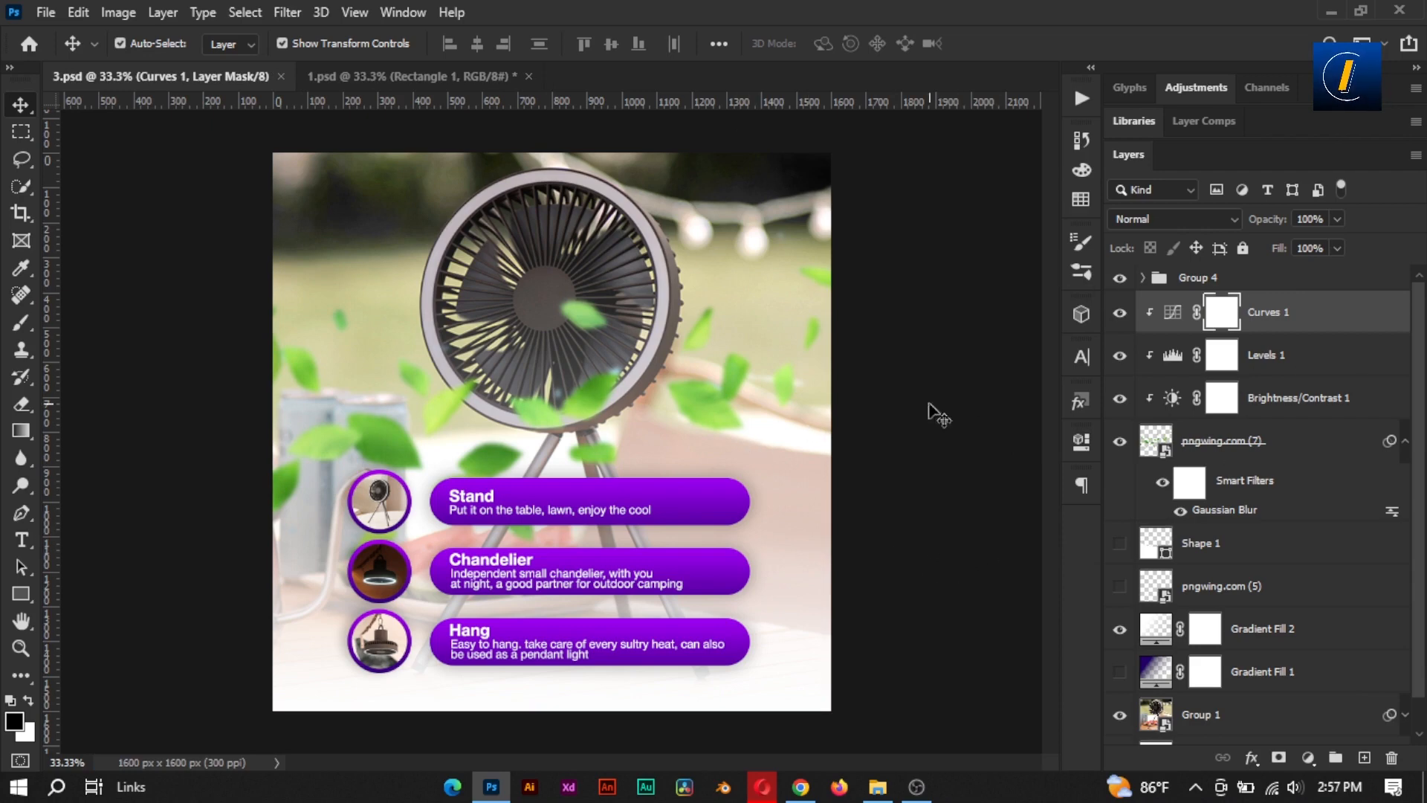
Try to paint curved white airflow strokes around the fan on a new layer, using a 37 px brush at 26% opacity
left_click(1272, 280)
key("ctrl+shift+alt+n")
key("b")
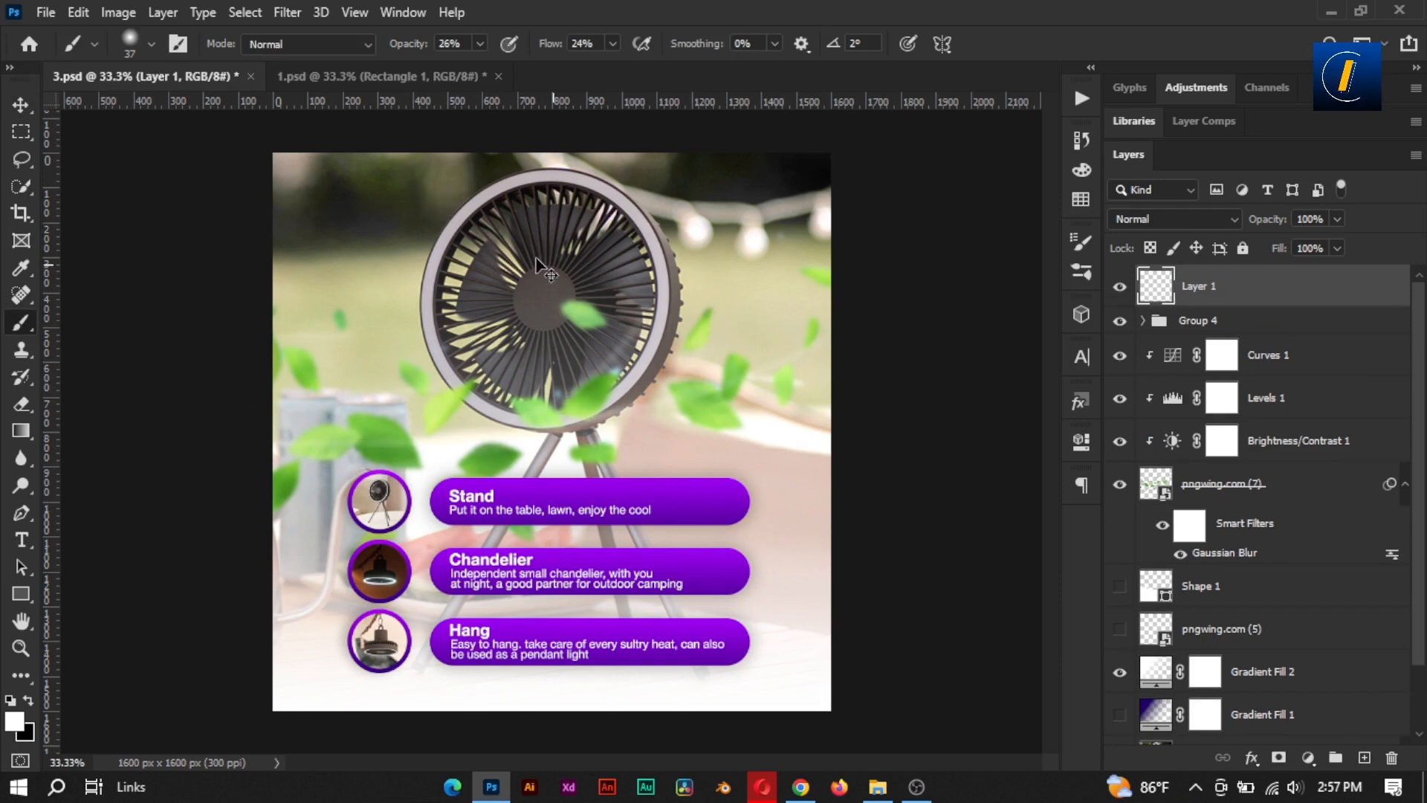
mouse_move(483, 195)
left_mouse_down()
mouse_move(337, 223)
mouse_move(301, 271)
mouse_move(403, 340)
left_mouse_up()
key("ctrl+z")
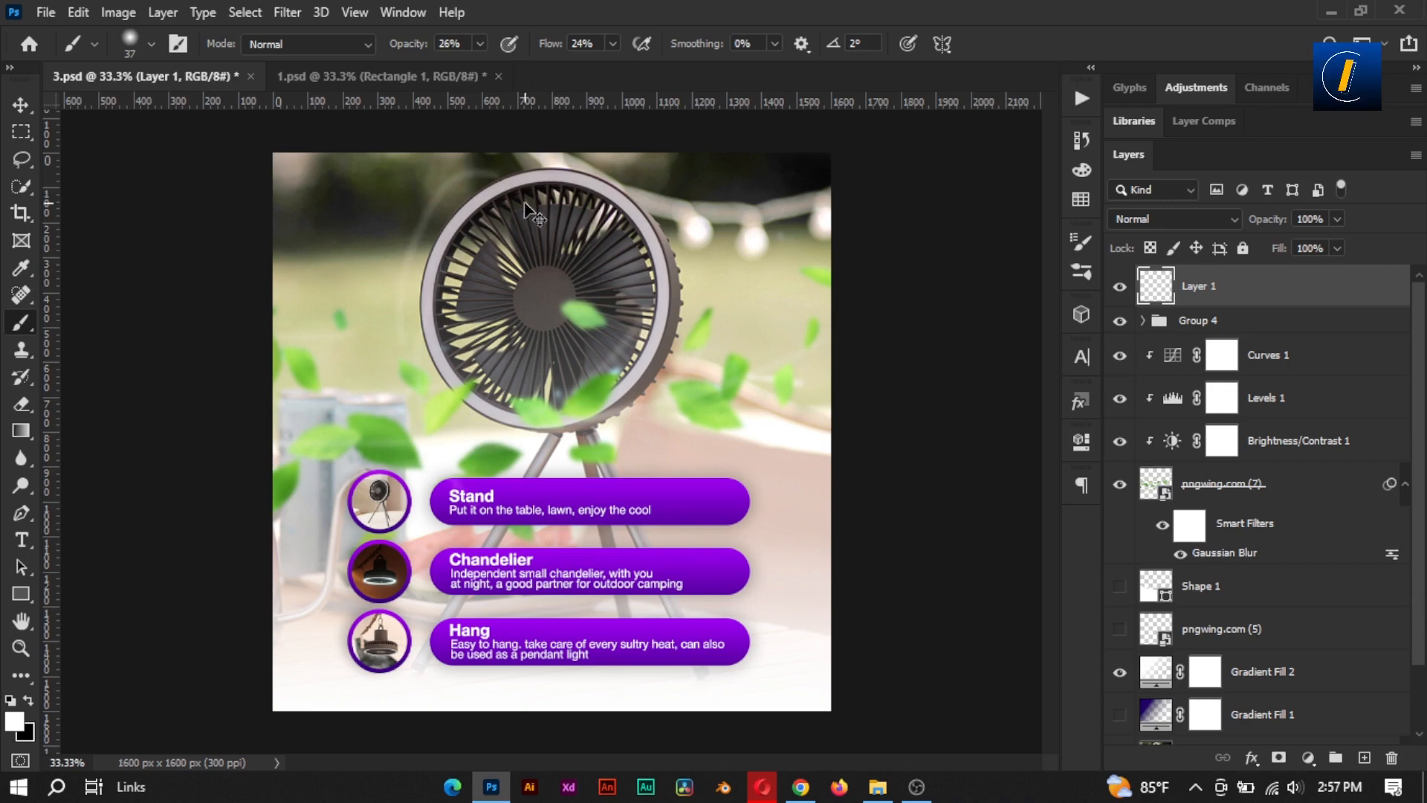
key("ctrl+z")
mouse_move(505, 180)
left_mouse_down()
mouse_move(380, 286)
mouse_move(379, 327)
mouse_move(354, 220)
mouse_move(332, 301)
left_mouse_up()
key("ctrl+z")
left_click_drag(480, 257, 422, 349)
left_click_drag(549, 266, 526, 397)
left_click_drag(552, 267, 615, 385)
left_click_drag(599, 164, 736, 327)
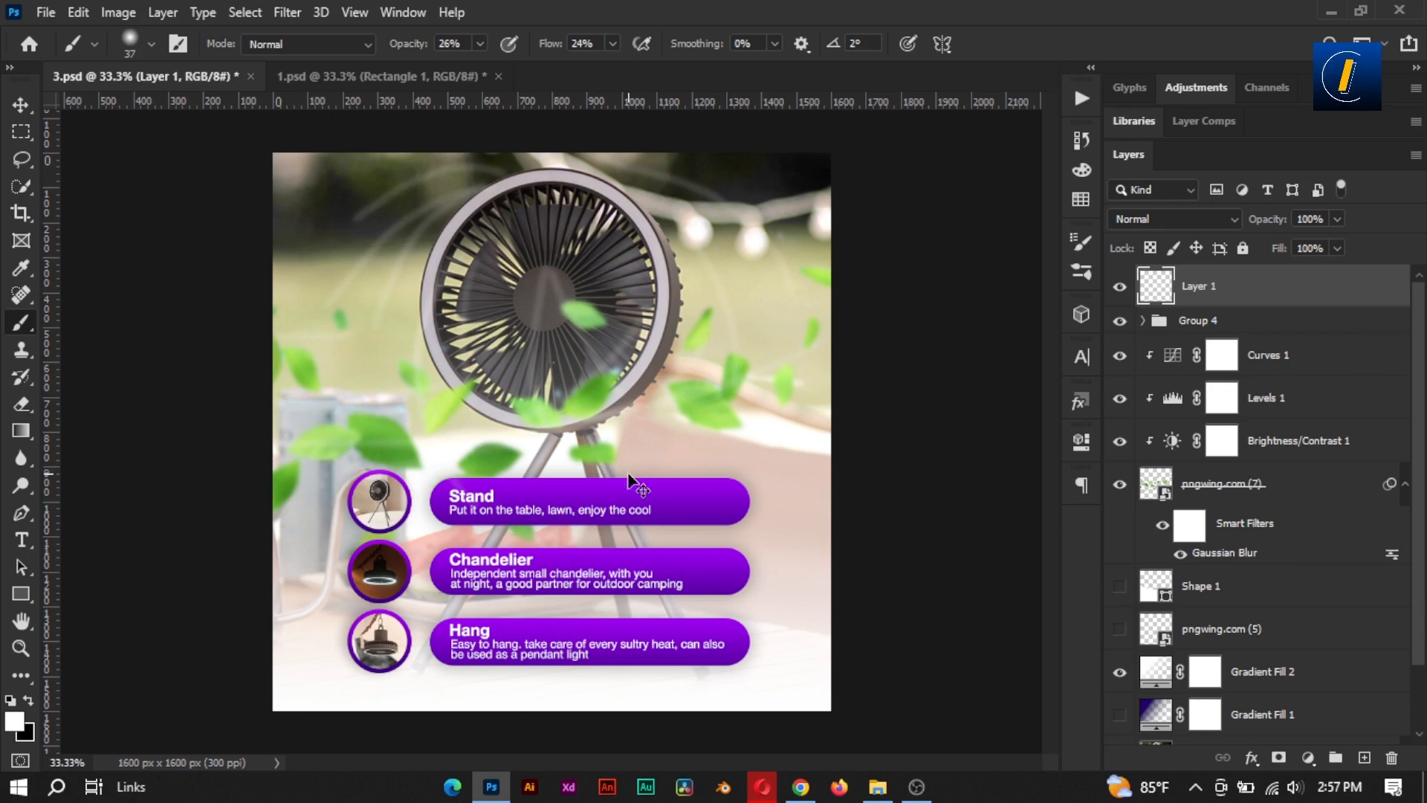
Undo the airflow brush strokes and delete their layer
key("ctrl+z")
key("ctrl+z")
key("ctrl+z")
key("Delete")
Add an empty layer above the badges and captions group and save the document
left_click(1364, 758)
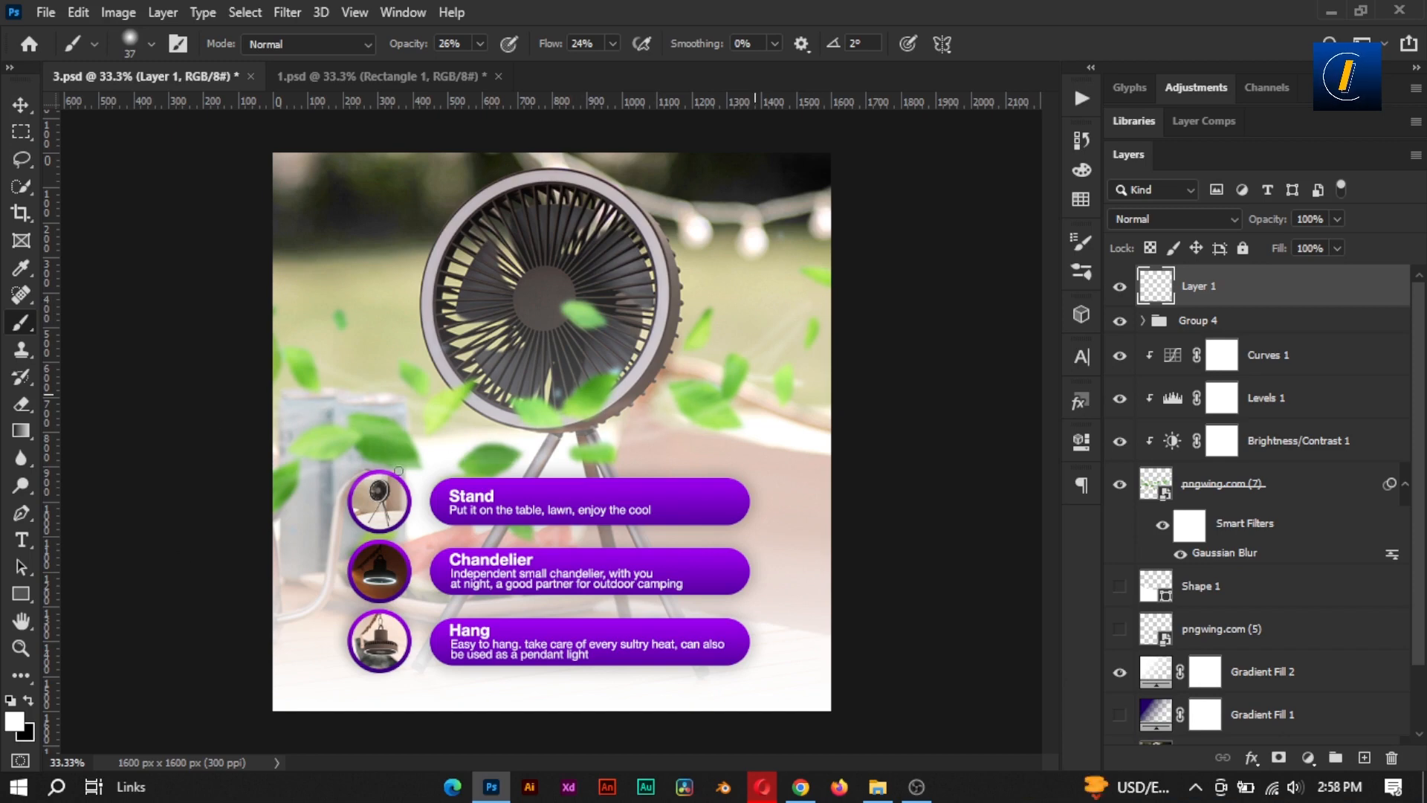
key("ctrl+s")
scroll(625, 368, "down", 3)
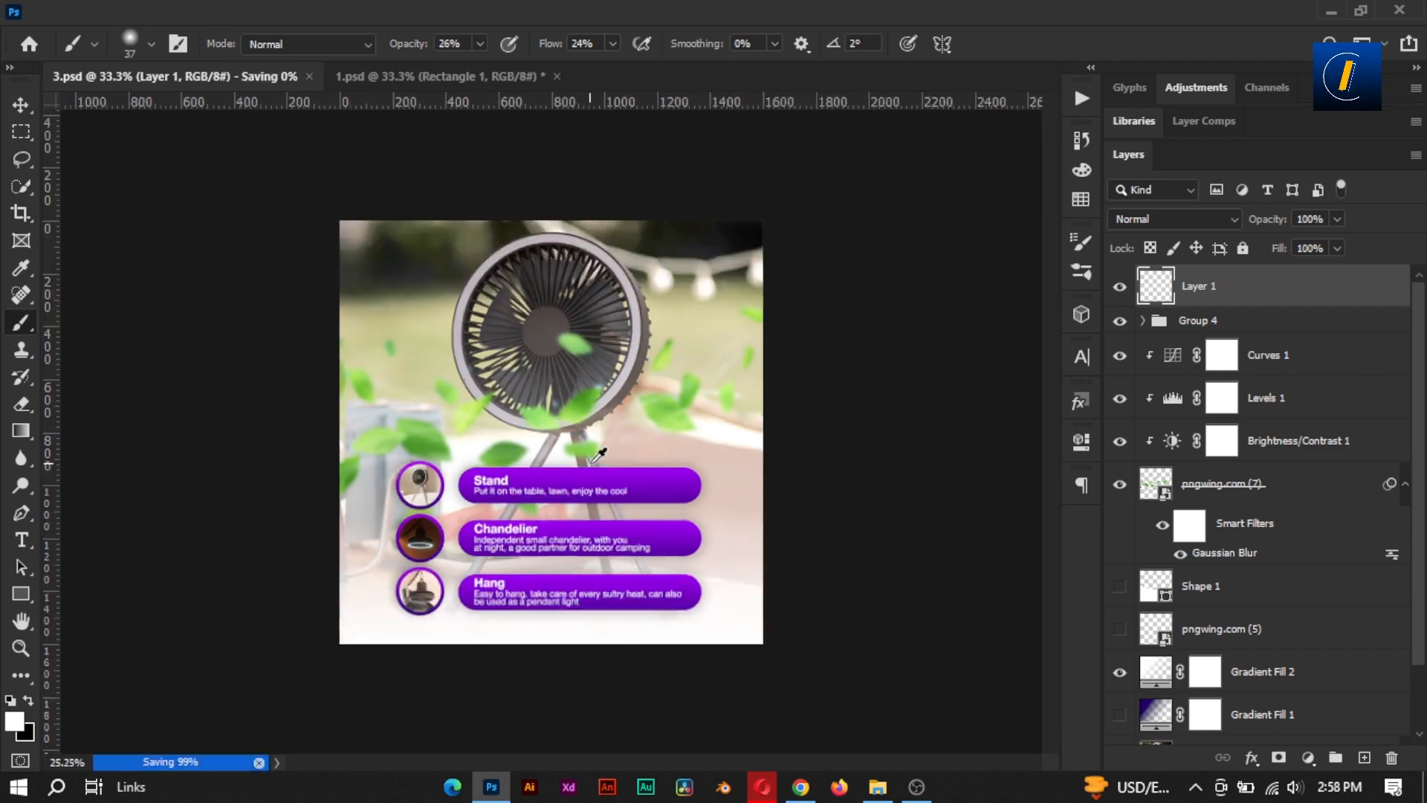
scroll(627, 557, "up", 3)
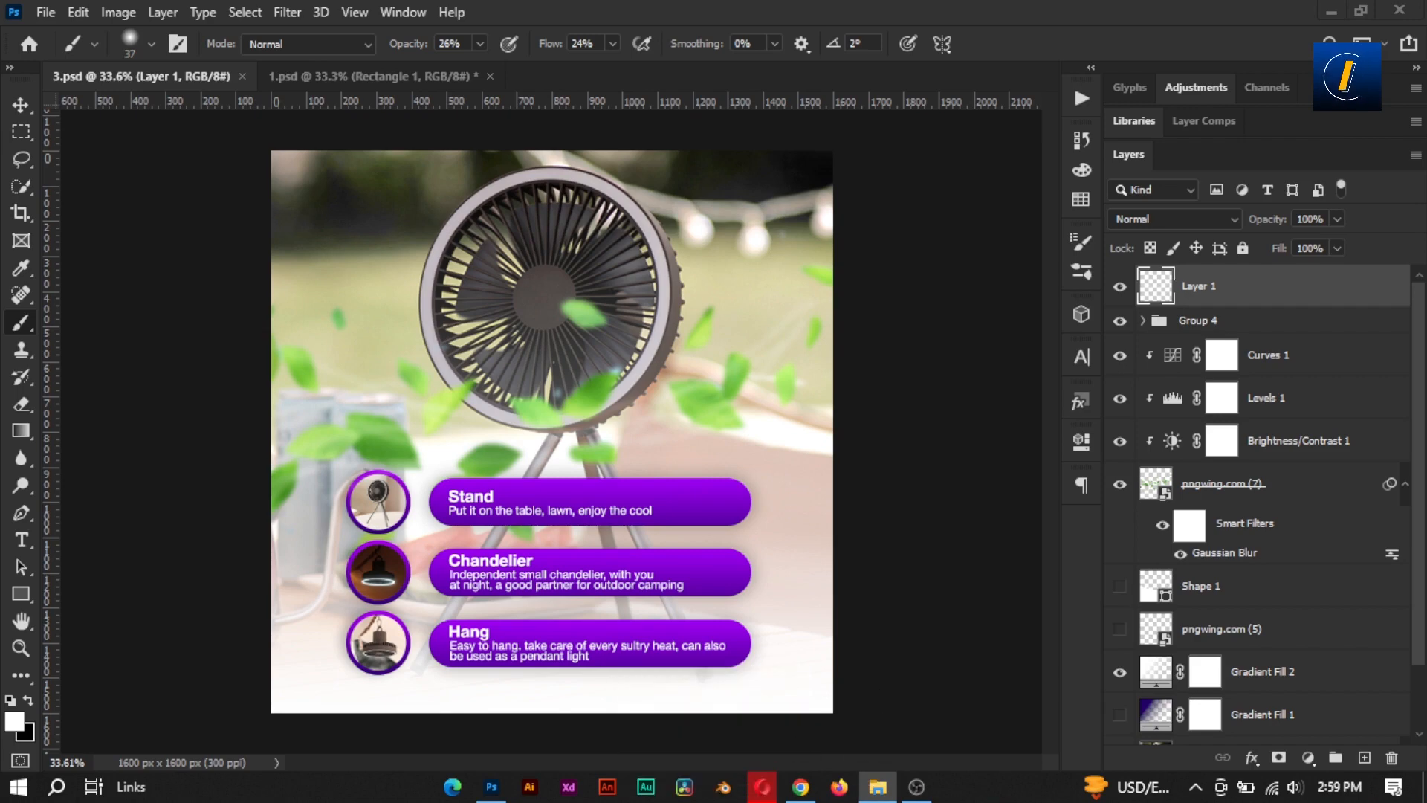
Draw linear gradients fading to transparent from outside the poster's upper corners on a new topmost layer
left_click(1365, 758)
left_click(20, 431)
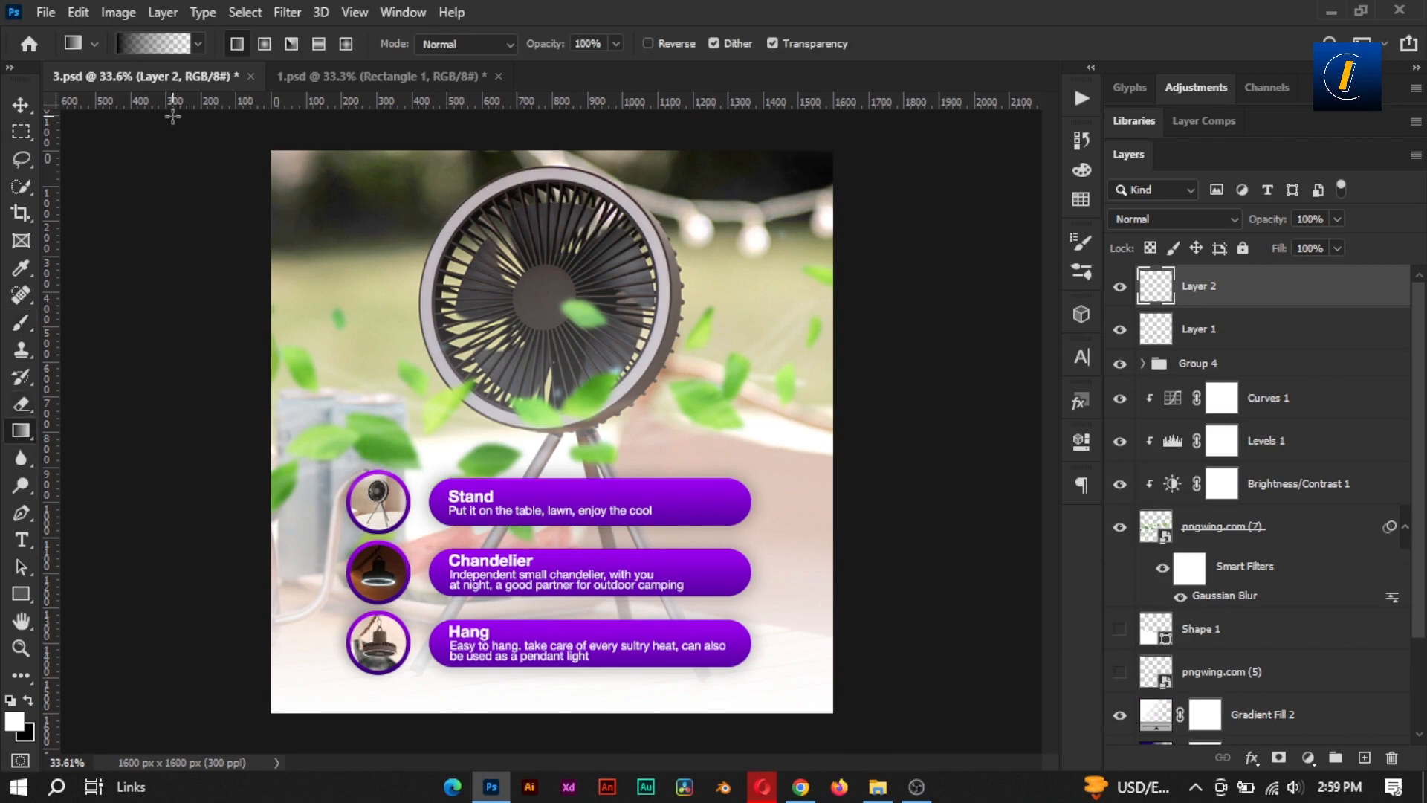
left_click_drag(932, 145, 817, 286)
left_click_drag(141, 137, 337, 183)
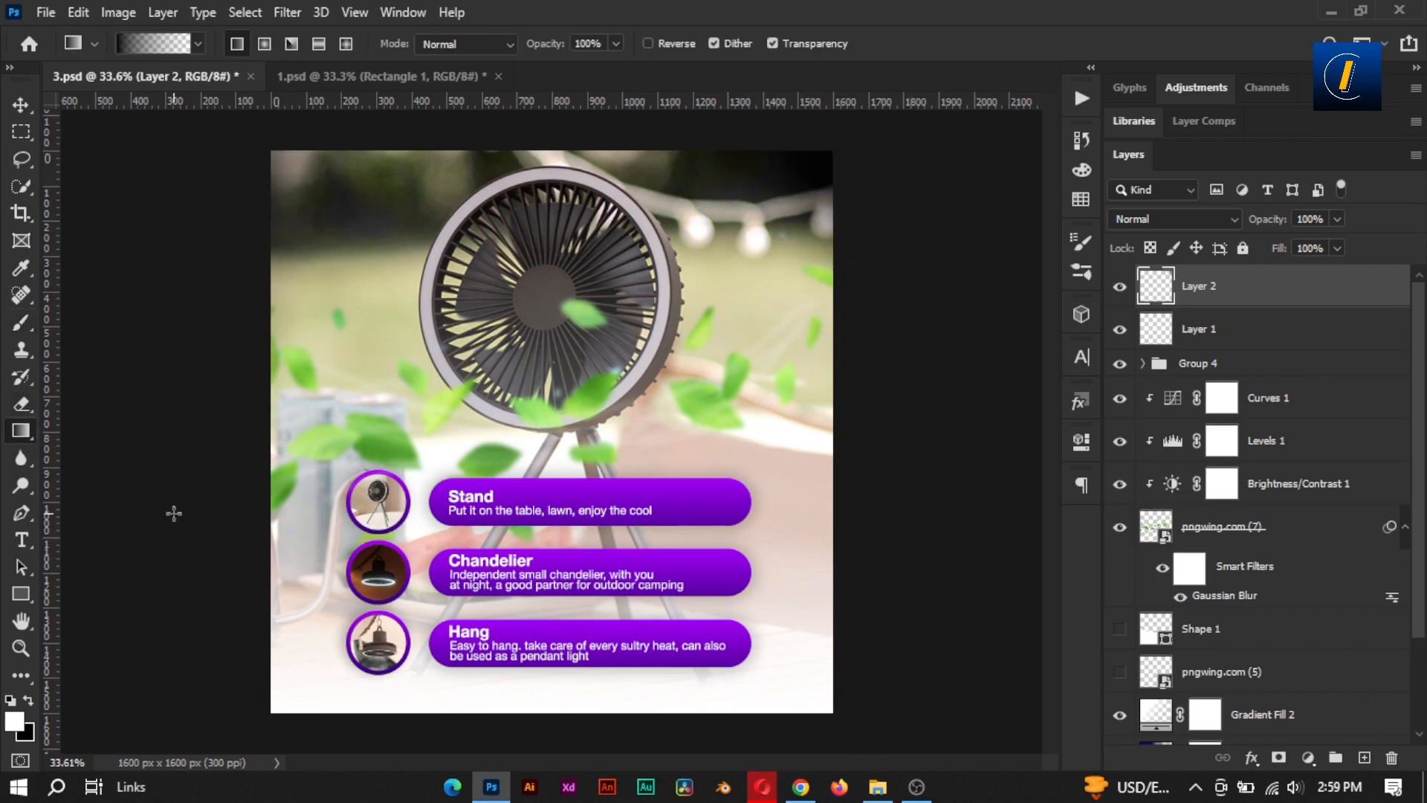
Save the poster document and switch to the Move tool
key("ctrl+s")
key("v")
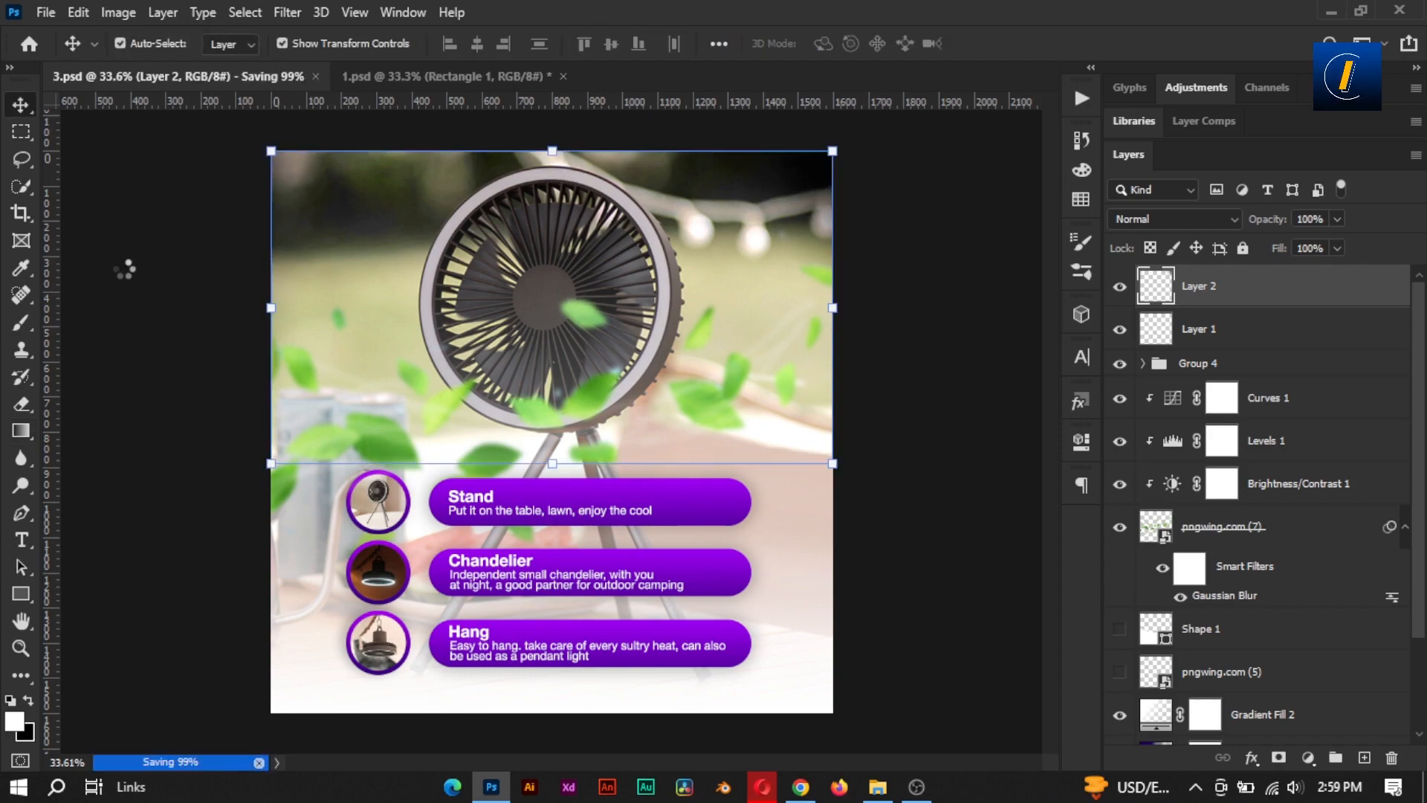
left_click(126, 277)
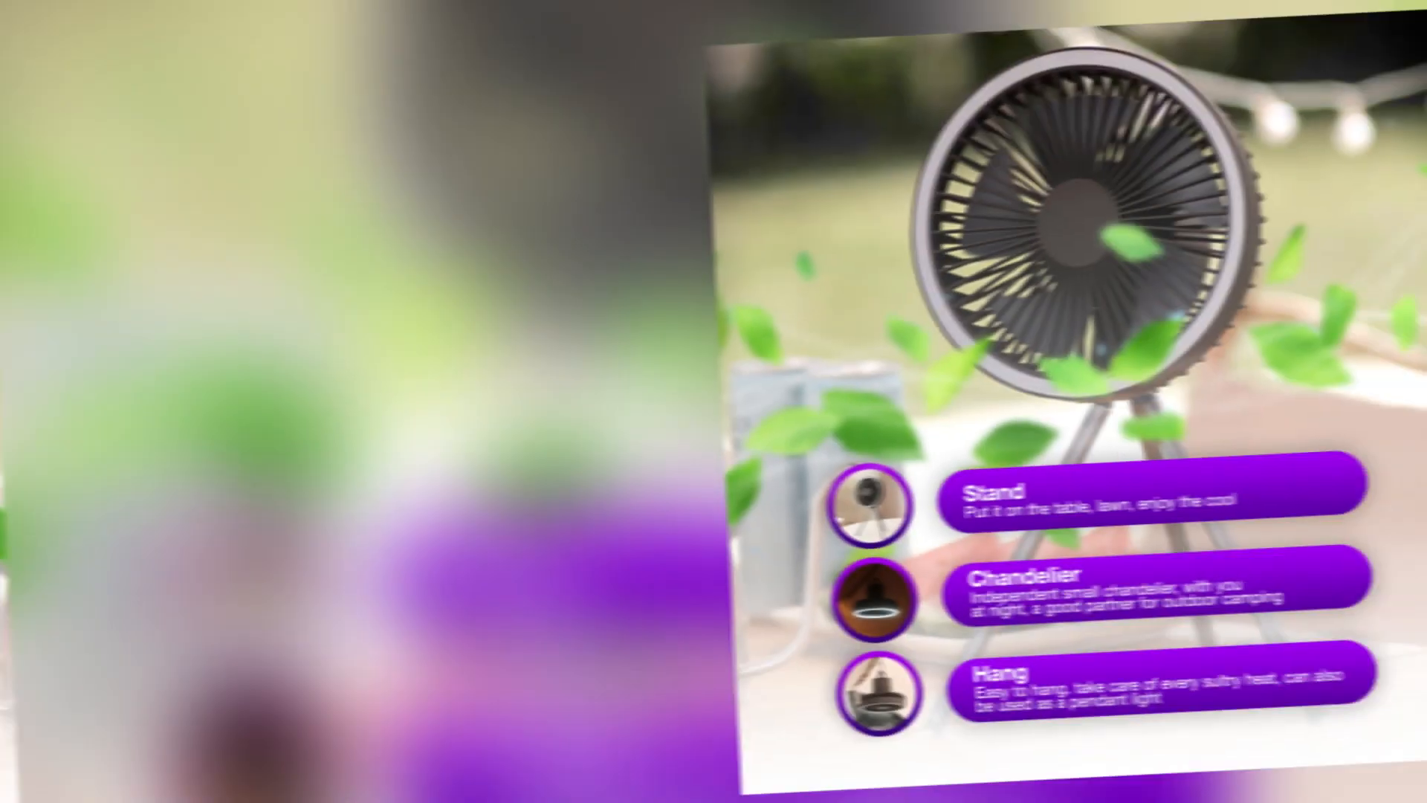